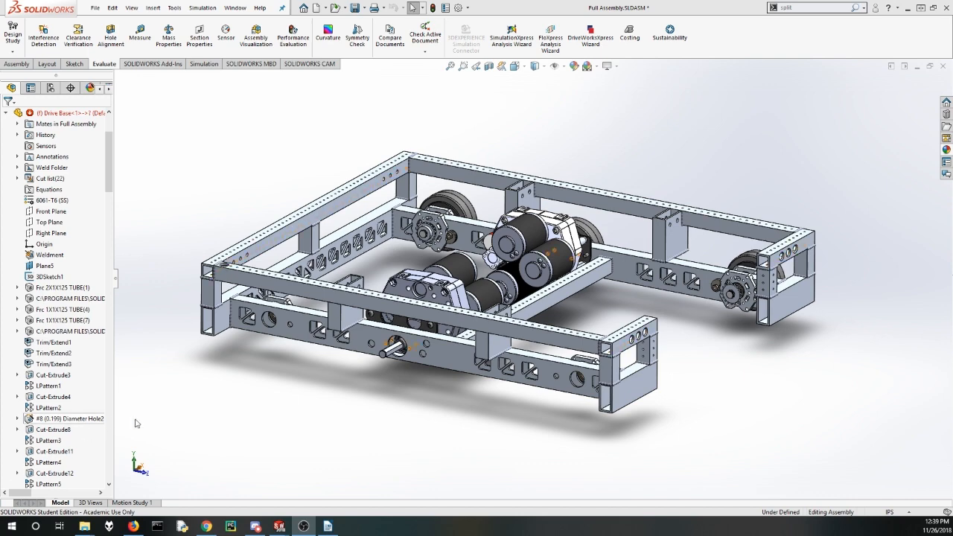
# Step: Switch to the Chassis Tutorial 1 part and start a new 3D sketch in it
pyautogui.moveTo(279, 525)
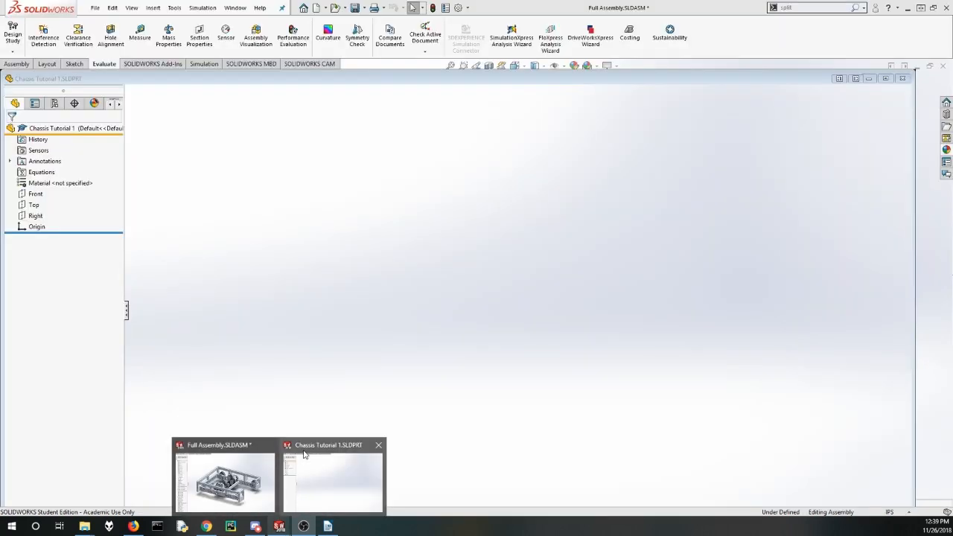
pyautogui.click(303, 460)
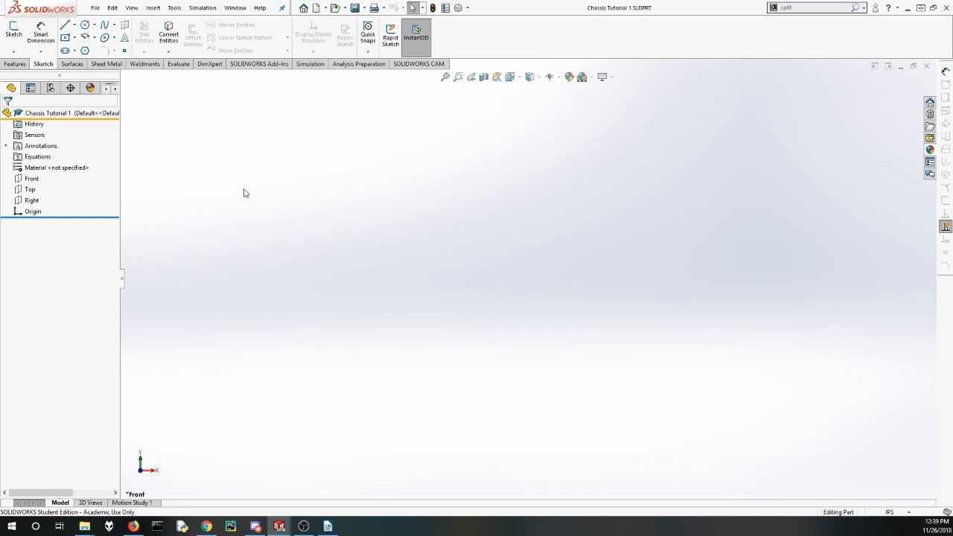
pyautogui.click(15, 53)
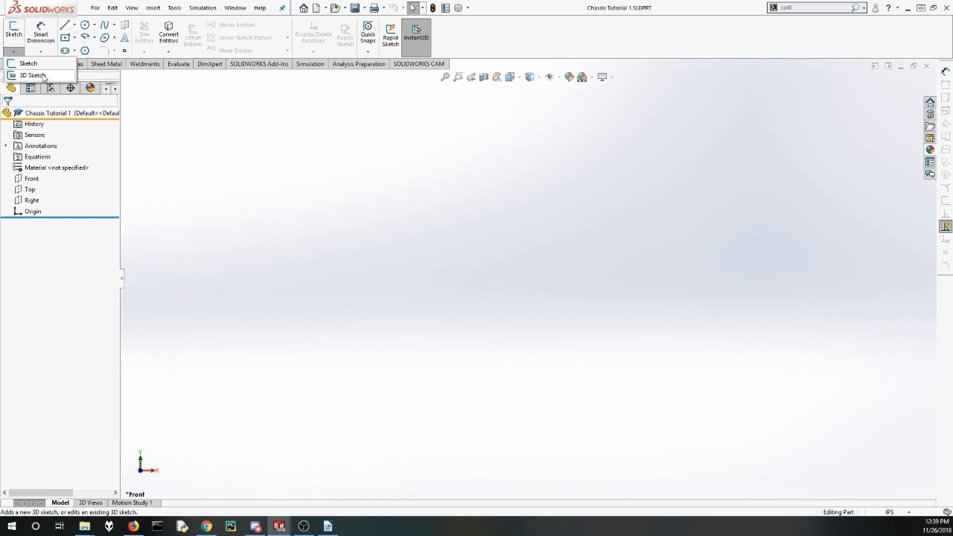
pyautogui.click(41, 76)
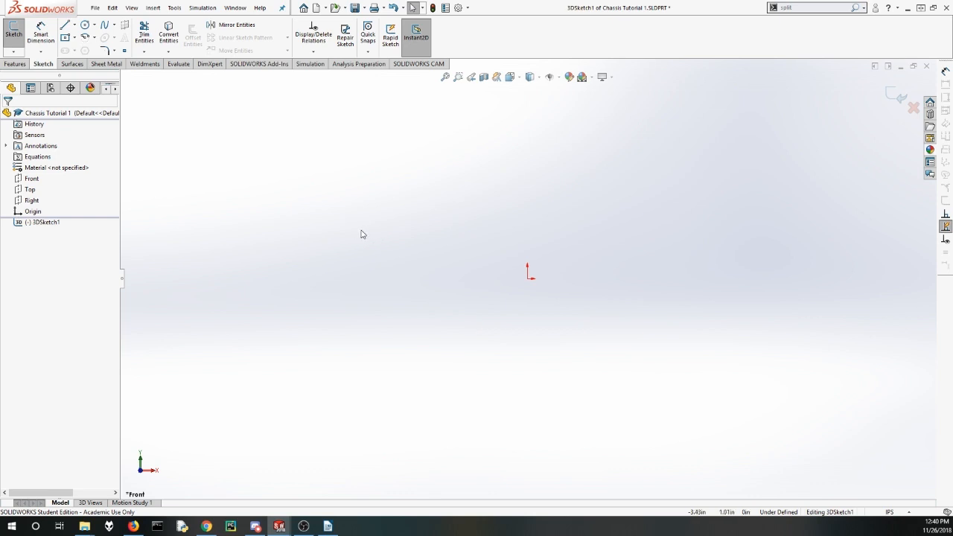
pyautogui.moveTo(361, 234); pyautogui.dragTo(381, 300, button='middle')
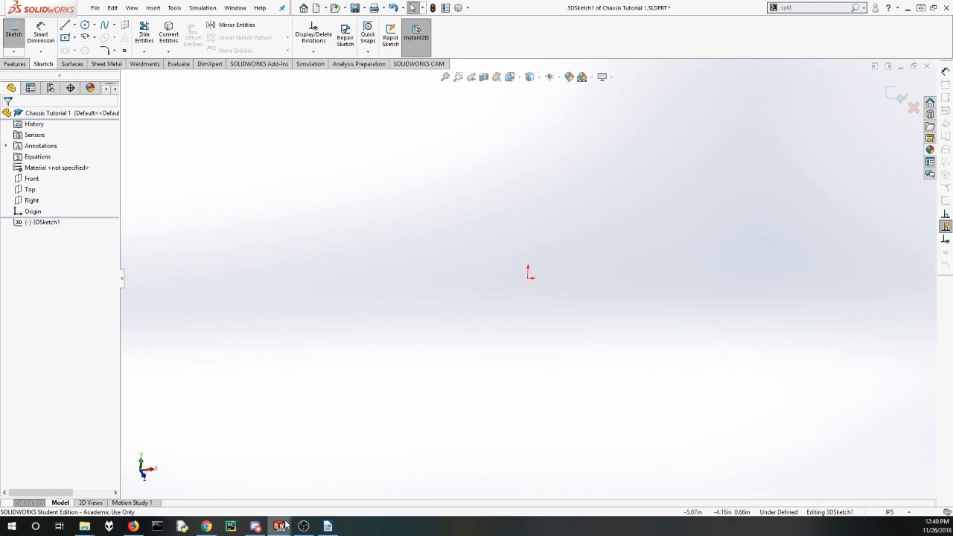
# Step: Look at the finished chassis in Full Assembly for reference and return to the Chassis Tutorial 1 sketch
pyautogui.moveTo(286, 526)
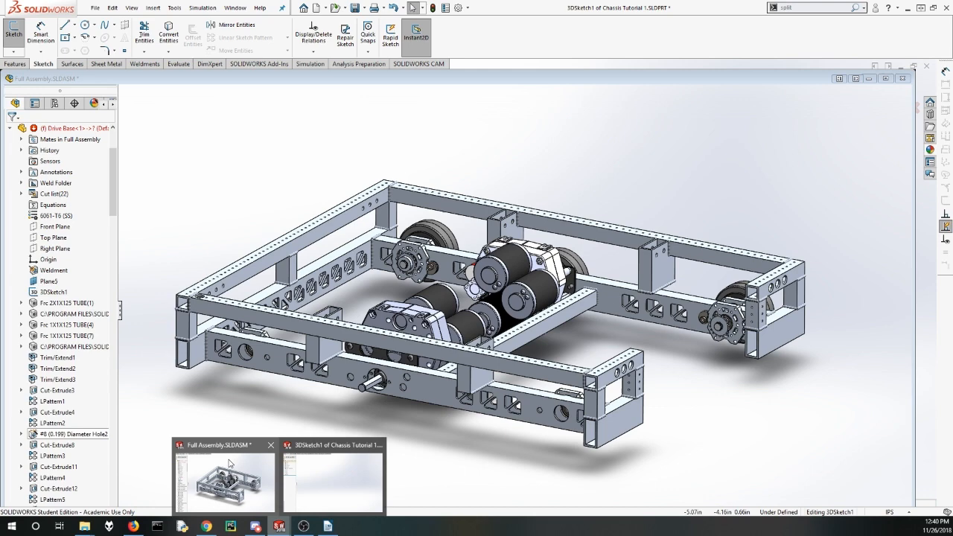
pyautogui.click(223, 480)
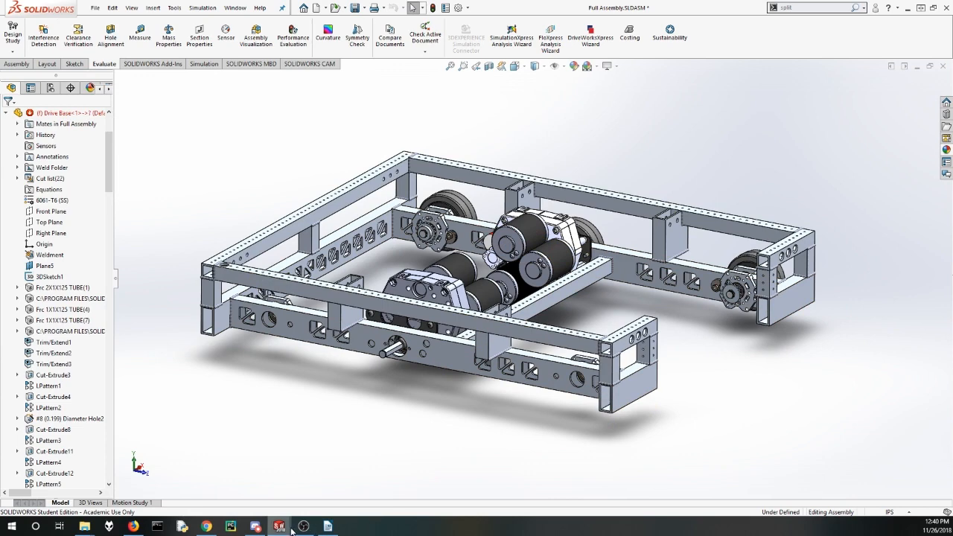
pyautogui.moveTo(292, 530)
pyautogui.click(324, 453)
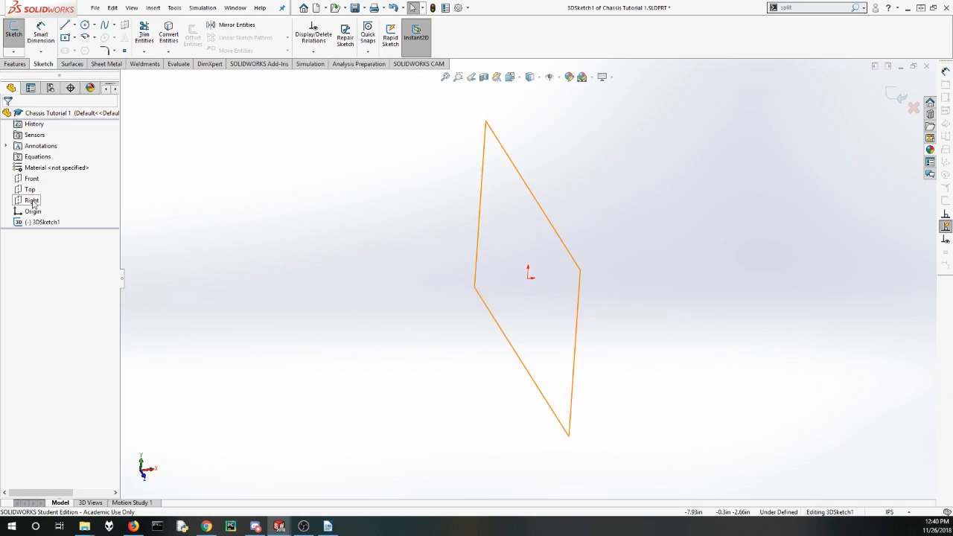
# Step: Highlight the Top plane to view its orientation around the origin and clear the selection
pyautogui.click(27, 191)
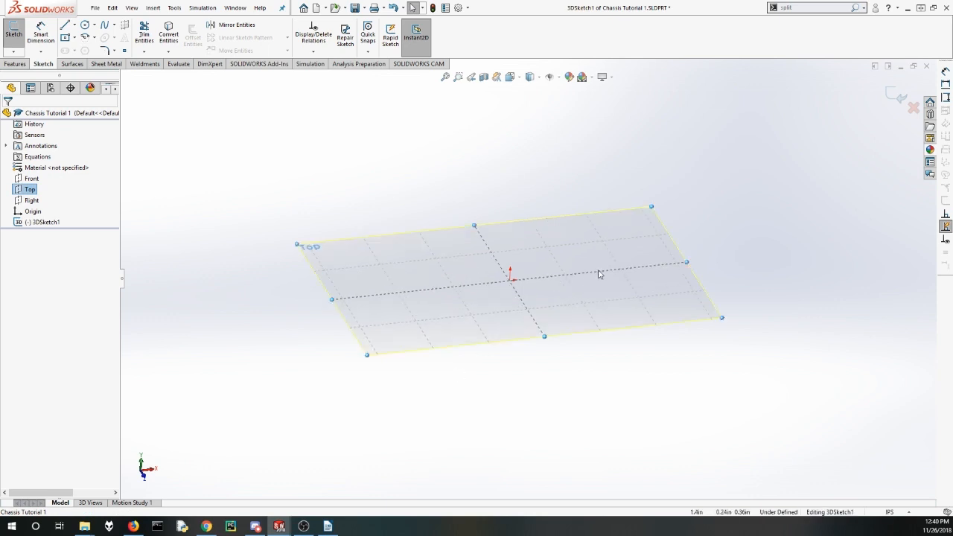
pyautogui.scroll(-1, 599, 273)
pyautogui.click(516, 384)
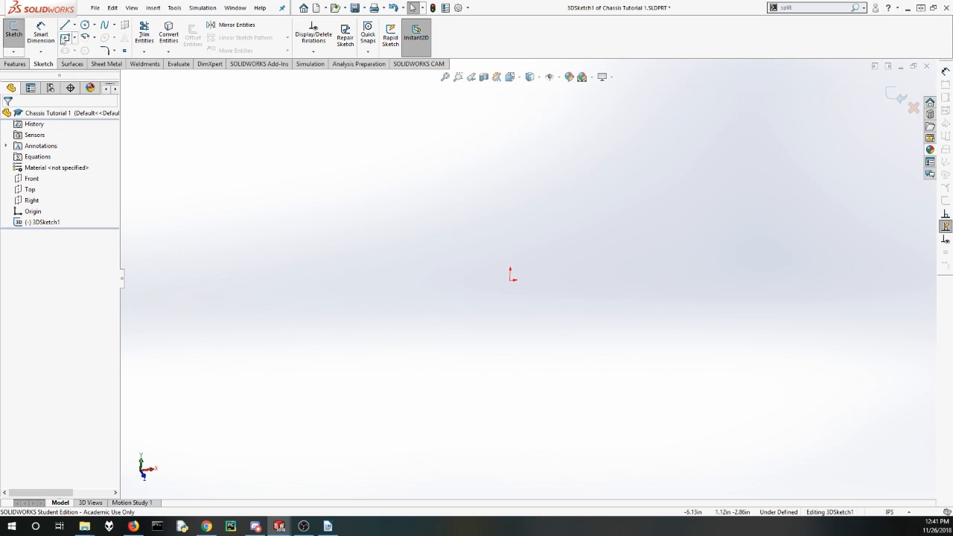
# Step: Try to sketch a chain of four connected 3D lines starting at the origin, rotating the view between points
pyautogui.click(66, 27)
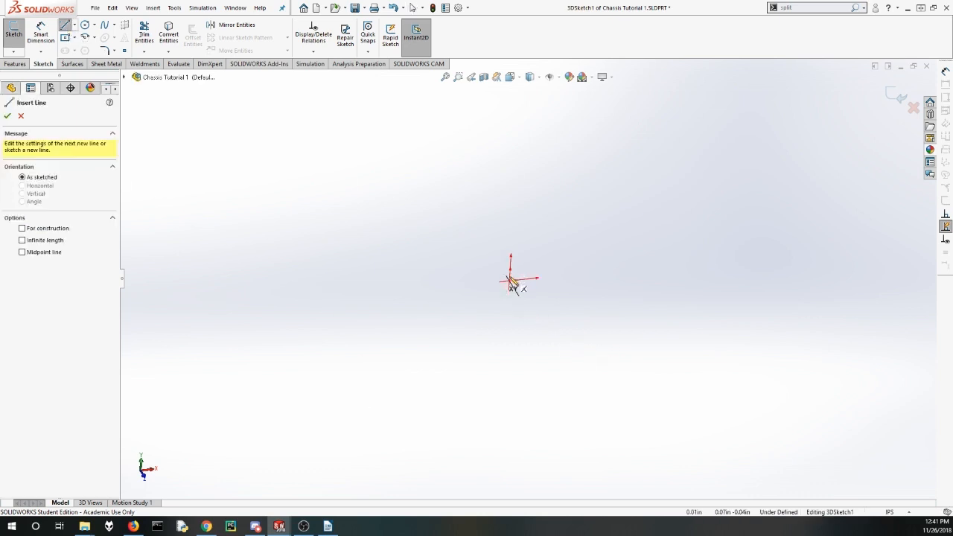
pyautogui.click(511, 280)
pyautogui.click(658, 213)
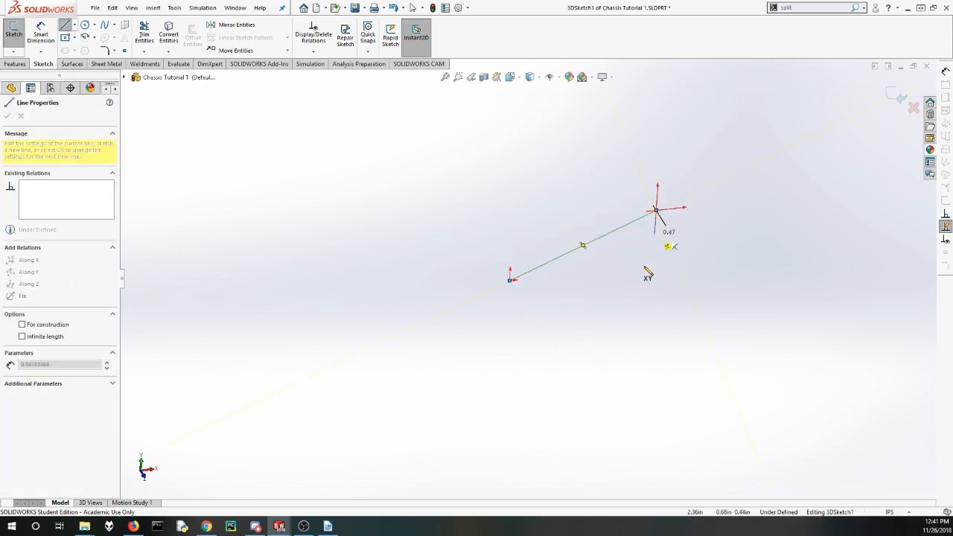
pyautogui.moveTo(617, 296); pyautogui.dragTo(549, 379, button='middle')
pyautogui.click(525, 353)
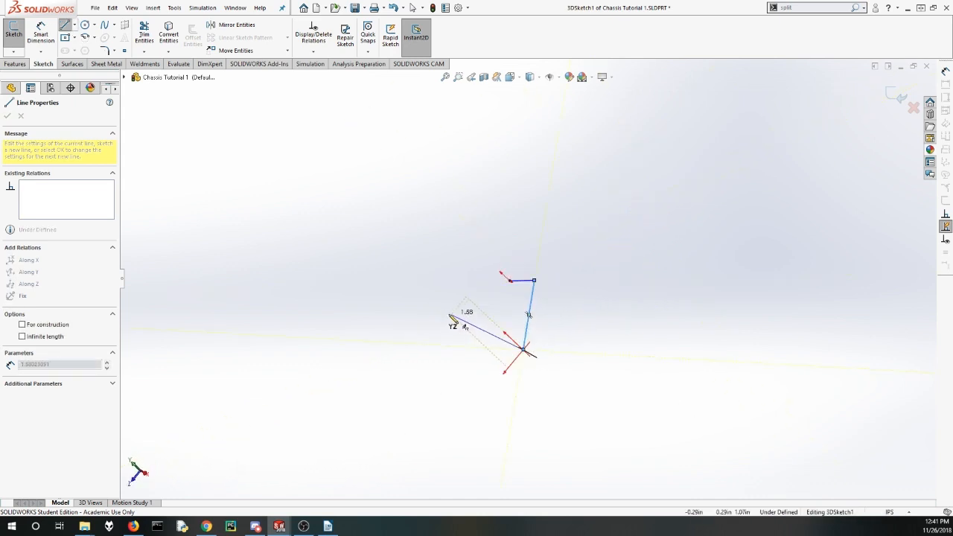
pyautogui.moveTo(441, 311)
pyautogui.mouseDown(button='middle')
pyautogui.moveTo(490, 325)
pyautogui.moveTo(499, 374)
pyautogui.mouseUp(button='middle')
pyautogui.click(496, 371)
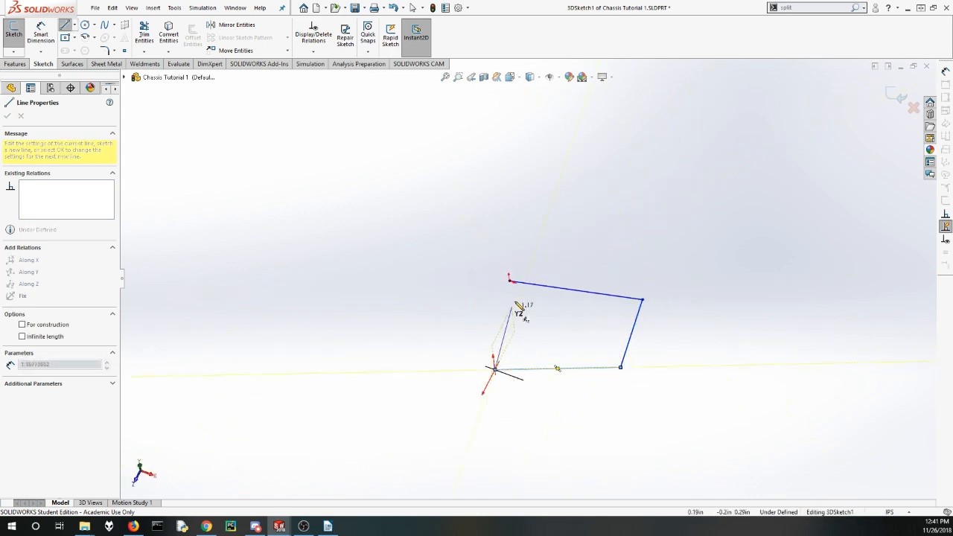
pyautogui.moveTo(542, 346); pyautogui.dragTo(587, 385, button='middle')
pyautogui.click(720, 343)
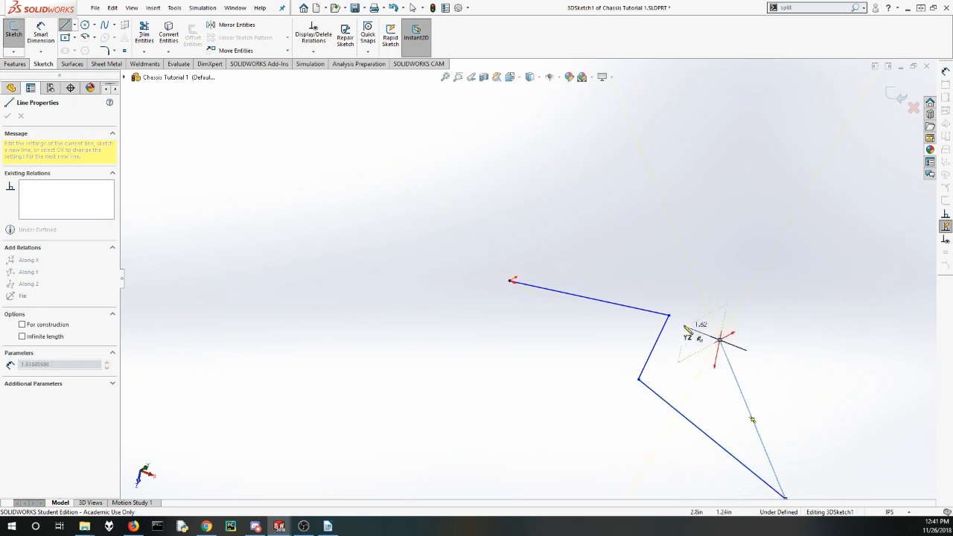
pyautogui.moveTo(725, 334)
pyautogui.mouseDown(button='middle')
pyautogui.moveTo(638, 228)
pyautogui.moveTo(579, 234)
pyautogui.moveTo(630, 217)
pyautogui.moveTo(624, 208)
pyautogui.moveTo(634, 246)
pyautogui.moveTo(634, 207)
pyautogui.moveTo(647, 211)
pyautogui.moveTo(572, 265)
pyautogui.mouseUp(button='middle')
pyautogui.press('Escape')
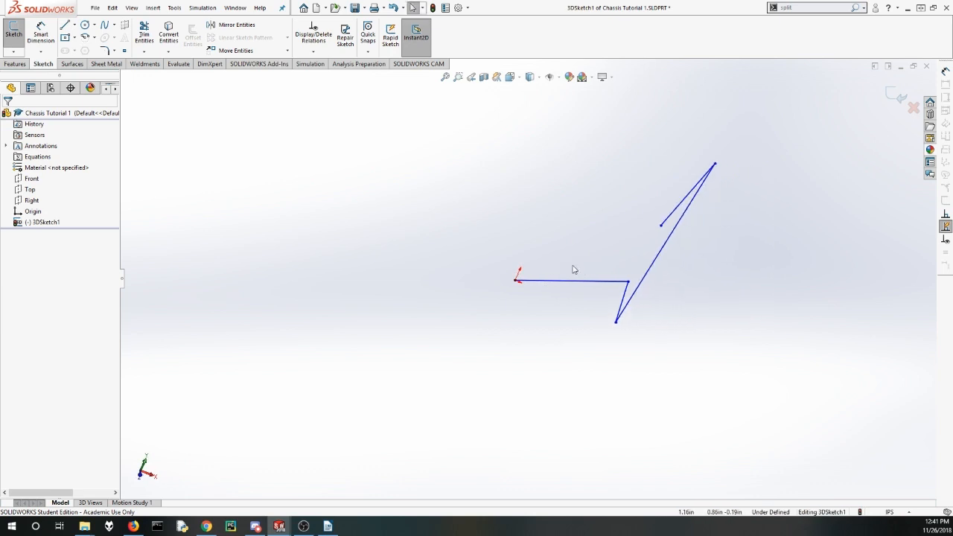
# Step: Undo all four lines of the freehand 3D chain
pyautogui.hotkey('ctrl', 'z')
pyautogui.hotkey('ctrl', 'z')
pyautogui.hotkey('ctrl', 'z')
pyautogui.hotkey('ctrl', 'z')
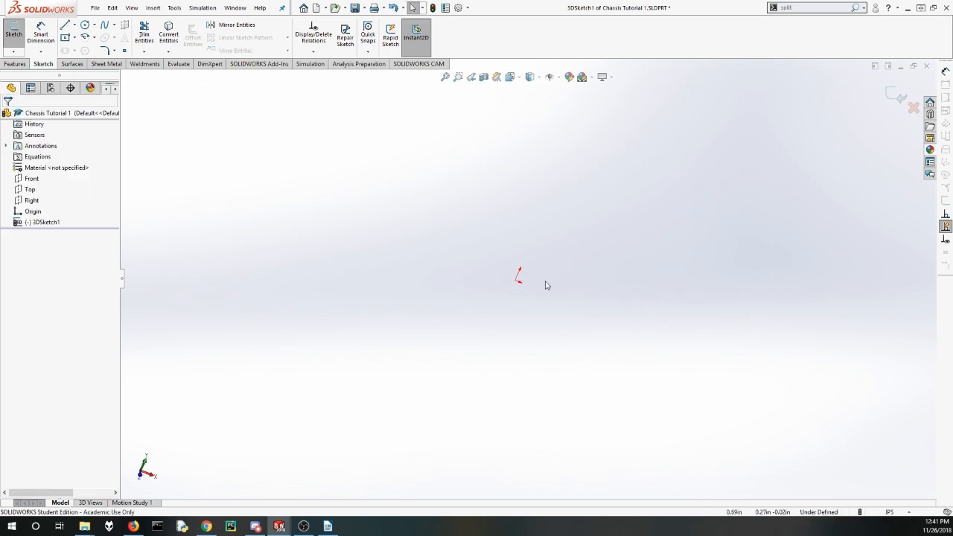
# Step: Sketch a center rectangle on the Top plane, centered on the origin, about 4.46 by 6.06 in
pyautogui.moveTo(543, 280); pyautogui.dragTo(507, 281, button='middle')
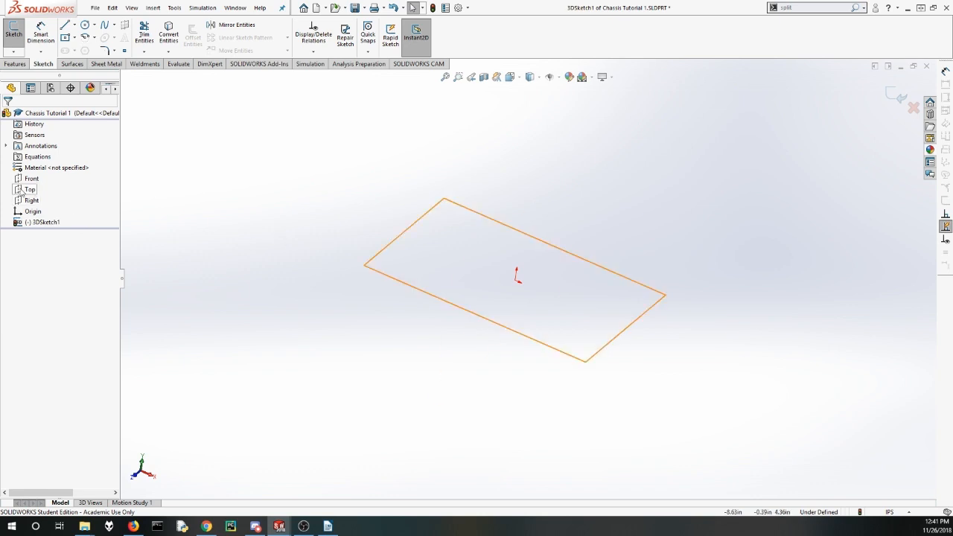
pyautogui.click(28, 191)
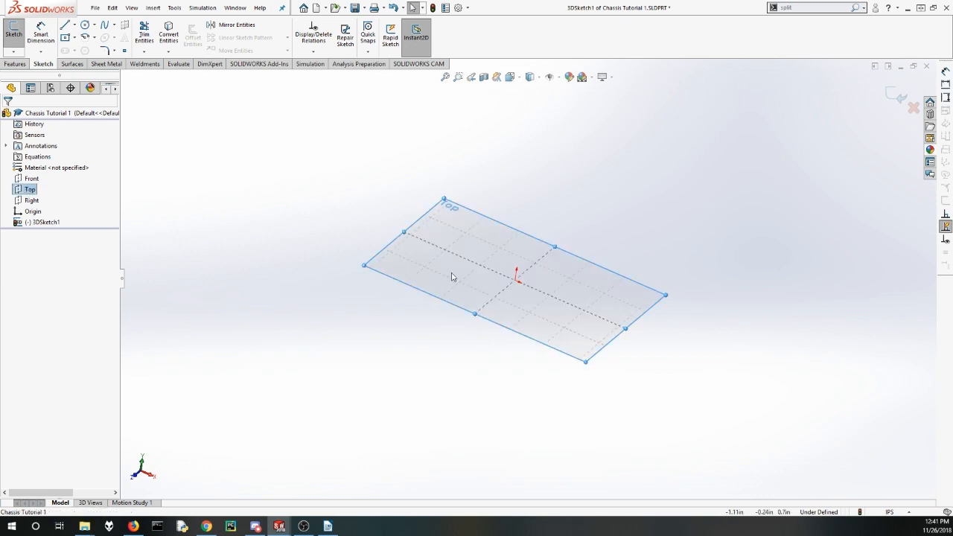
pyautogui.moveTo(452, 277)
pyautogui.mouseDown(button='middle')
pyautogui.moveTo(500, 305)
pyautogui.moveTo(483, 391)
pyautogui.mouseUp(button='middle')
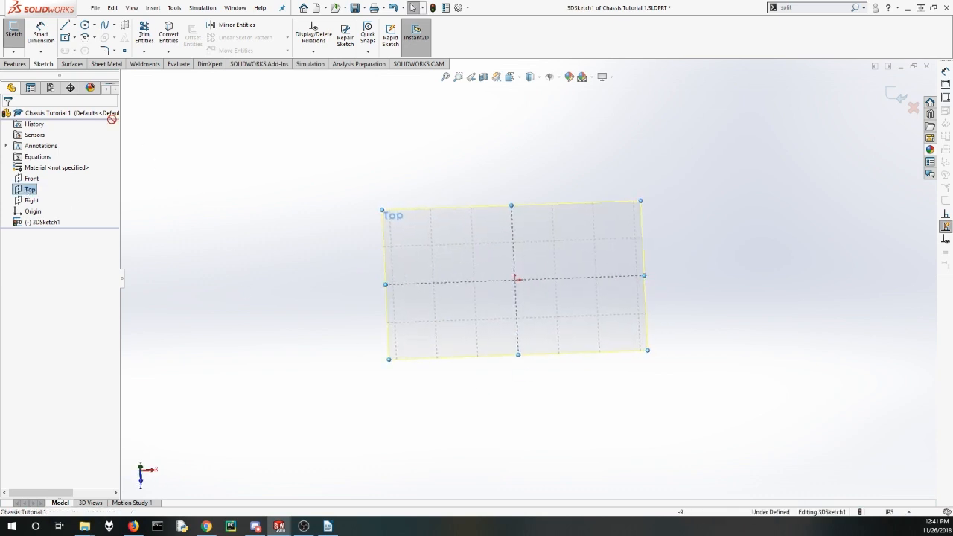
pyautogui.click(66, 38)
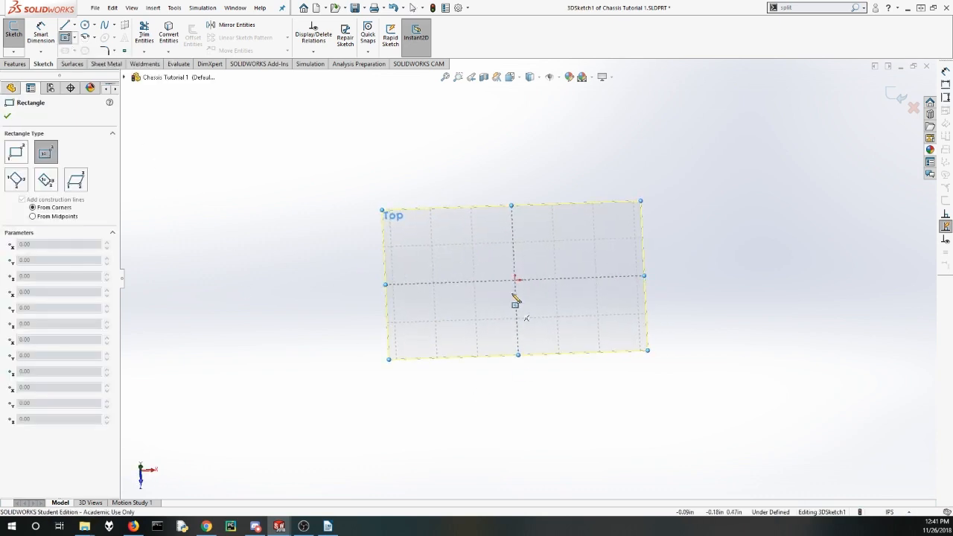
pyautogui.click(516, 280)
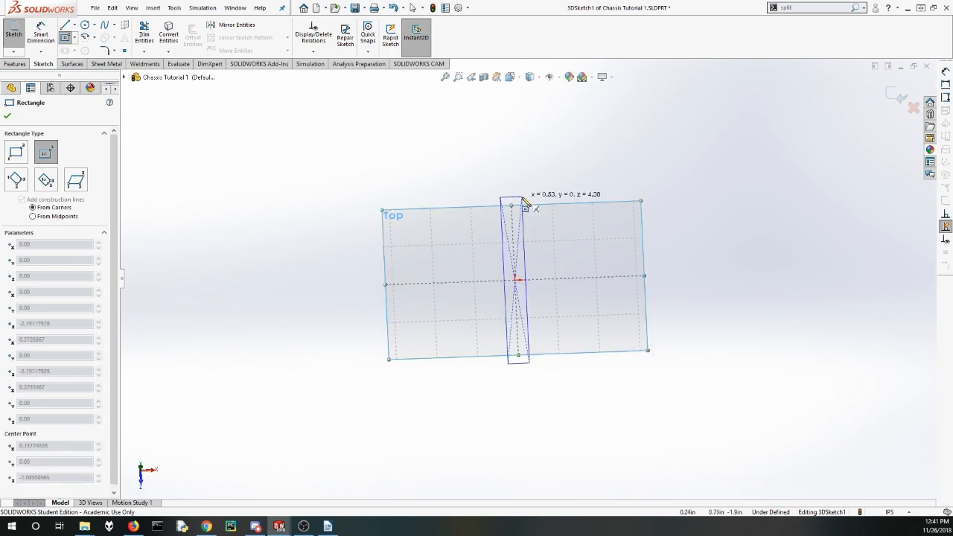
pyautogui.click(421, 171)
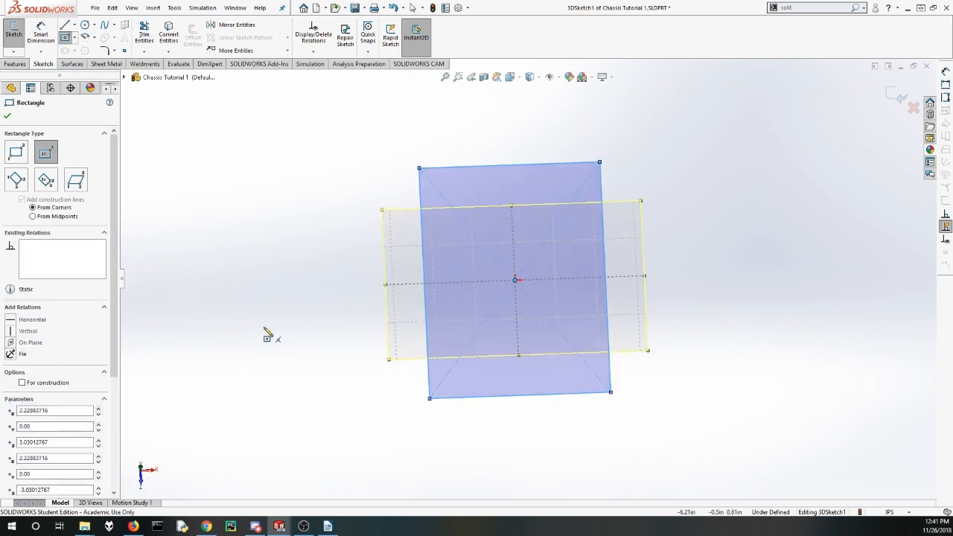
pyautogui.press('Escape')
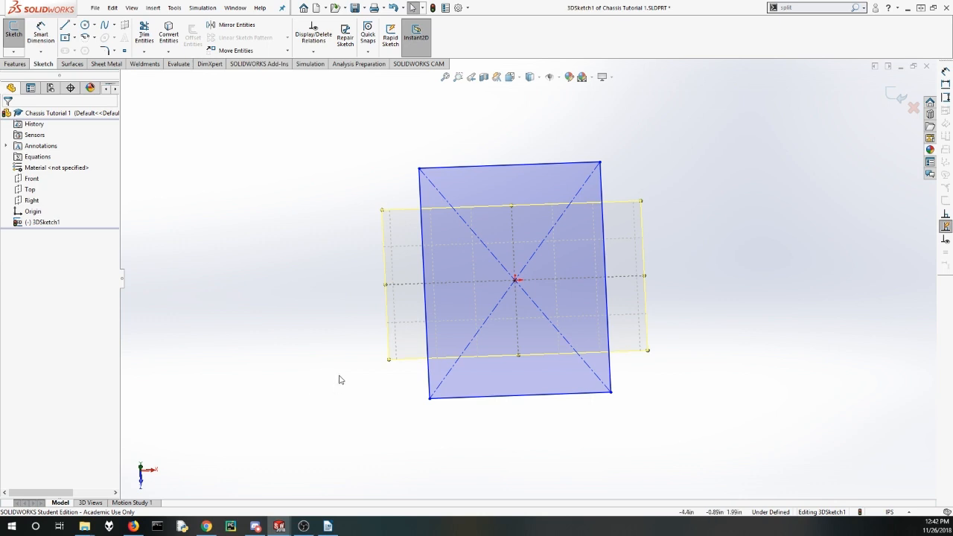
# Step: Dimension the rectangle's long side to 32 in, with the dimension placed outside its left edge
pyautogui.click(41, 36)
pyautogui.click(421, 208)
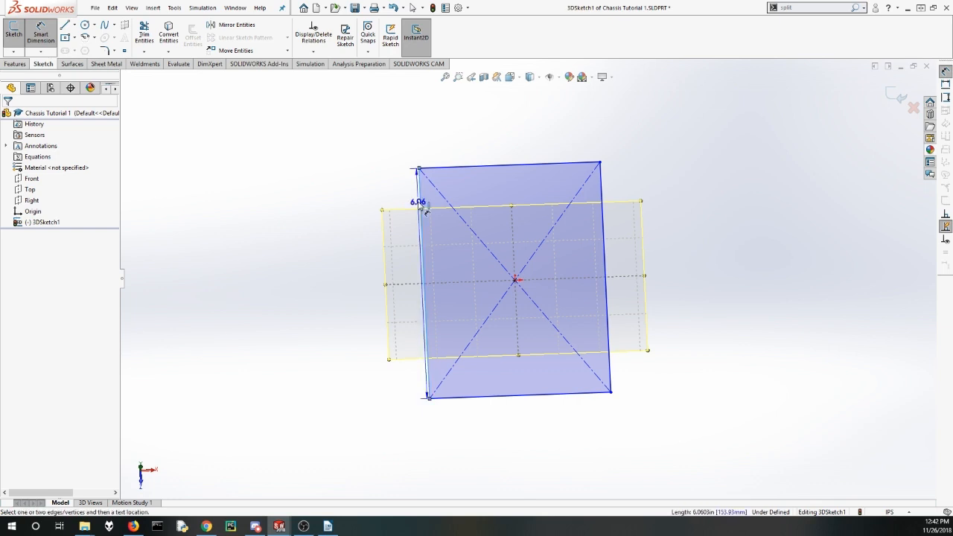
pyautogui.click(301, 291)
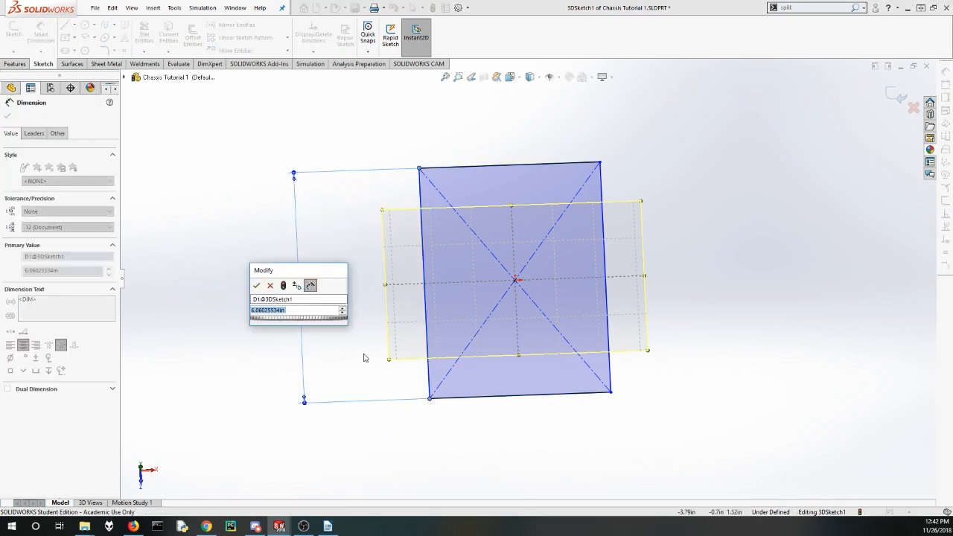
pyautogui.write('32')
pyautogui.press('Return')
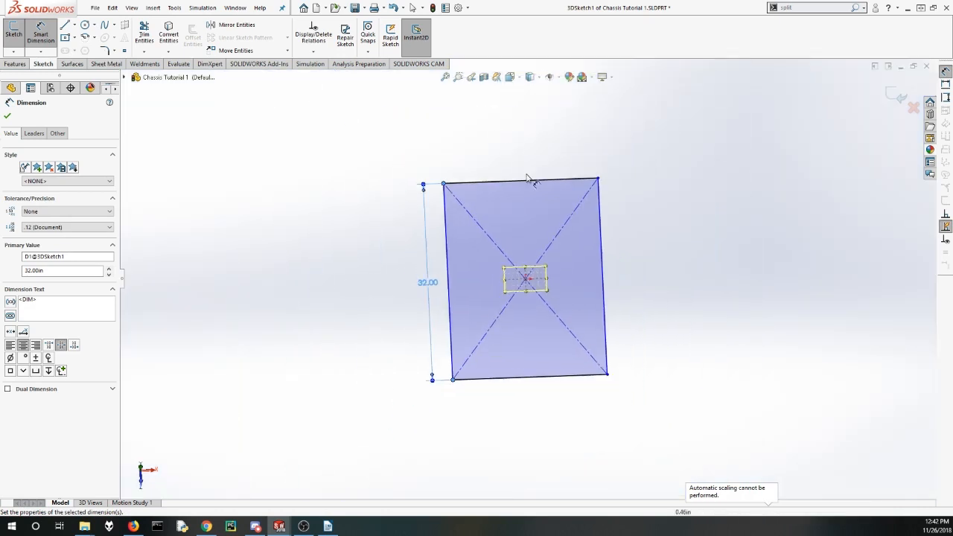
# Step: Dimension the rectangle's short side to 27 in and place the dimension above the rectangle
pyautogui.click(536, 182)
pyautogui.click(502, 349)
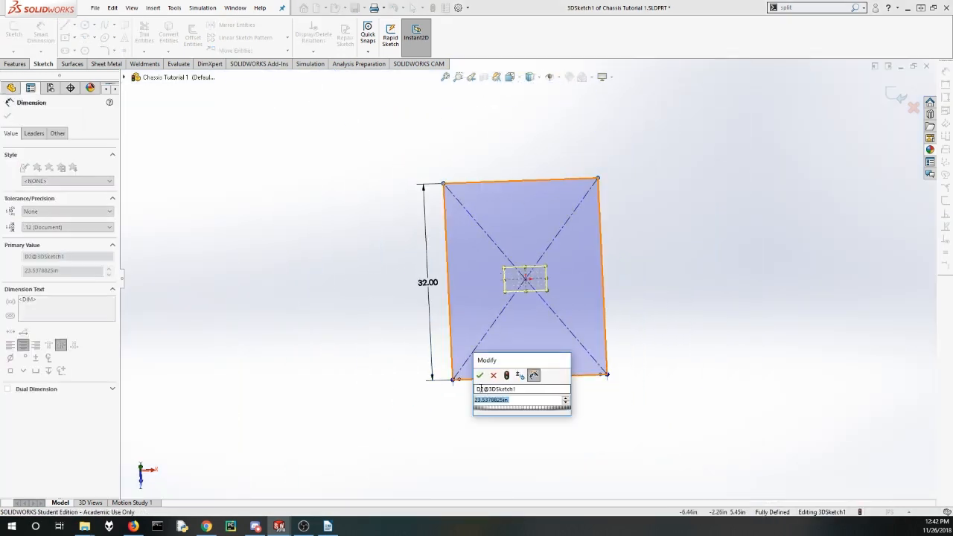
pyautogui.write('27')
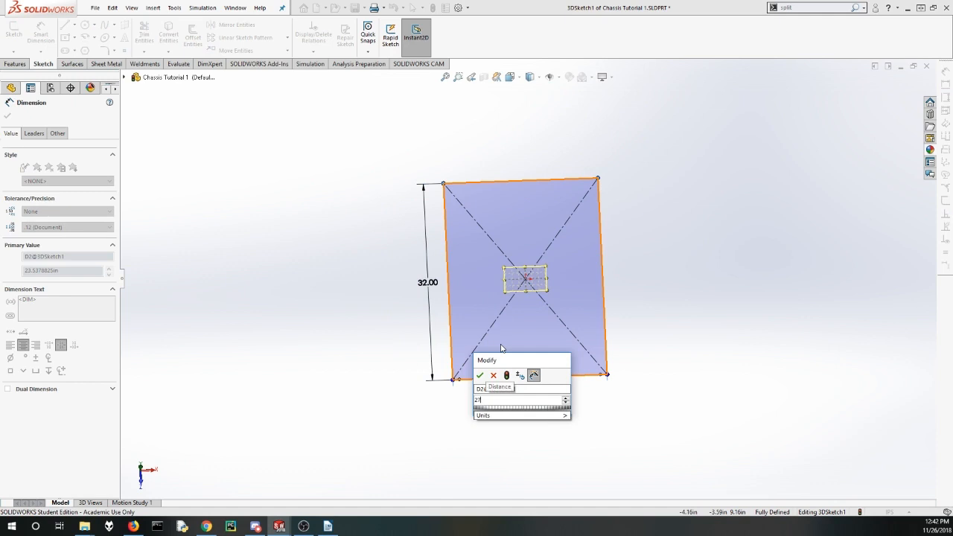
pyautogui.press('Return')
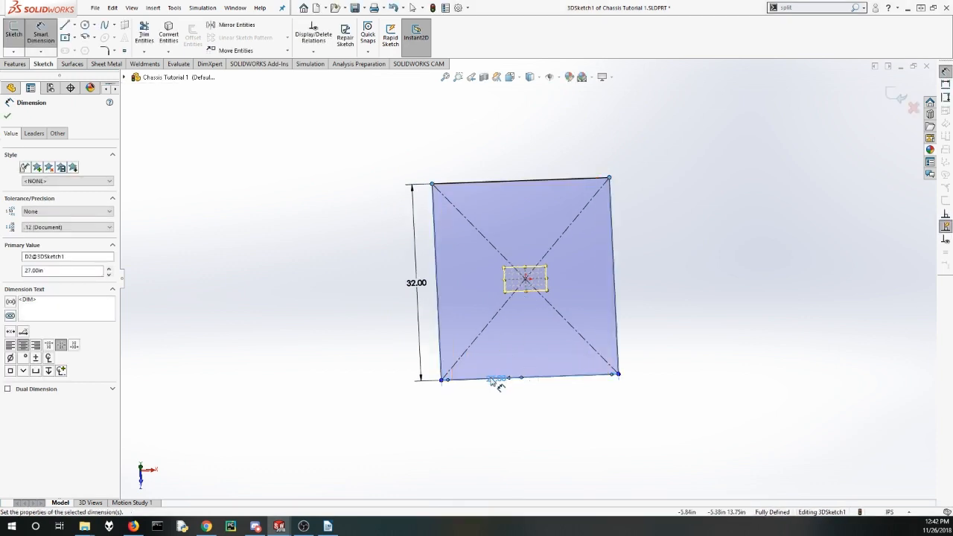
pyautogui.moveTo(497, 383); pyautogui.dragTo(507, 134)
pyautogui.press('Escape')
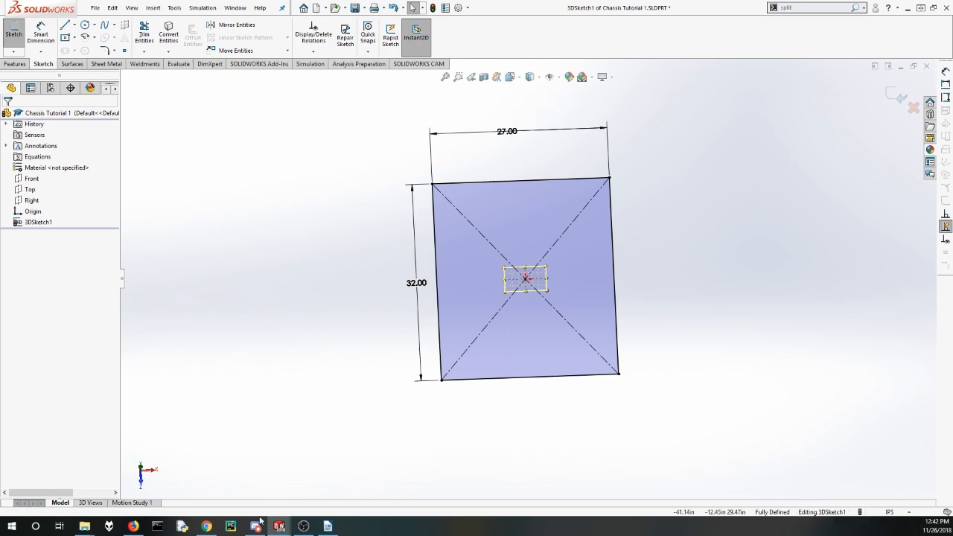
# Step: Switch to Full Assembly and examine the welded tube joints at the frame's front corner
pyautogui.moveTo(279, 526)
pyautogui.moveTo(223, 477)
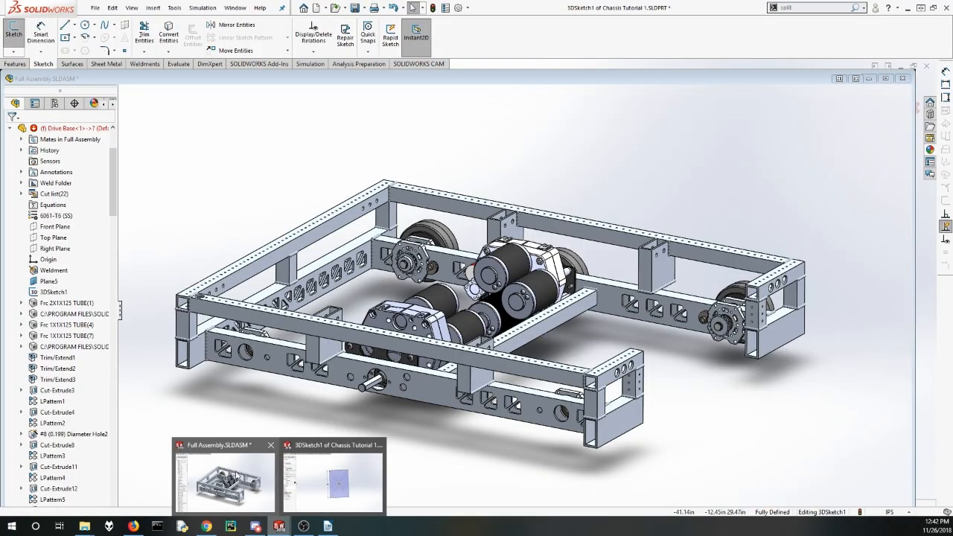
pyautogui.click(223, 476)
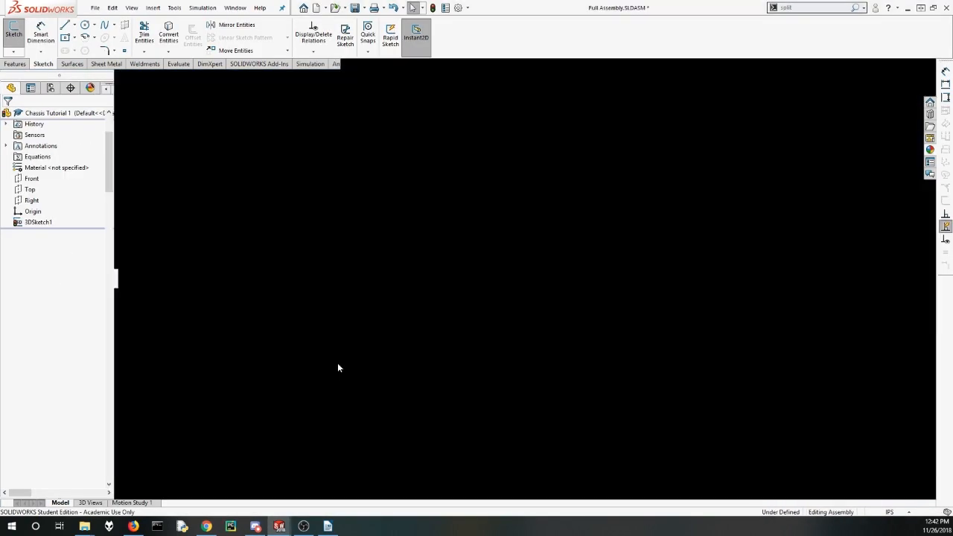
pyautogui.scroll(-5, 282, 321)
pyautogui.scroll(-2, 281, 321)
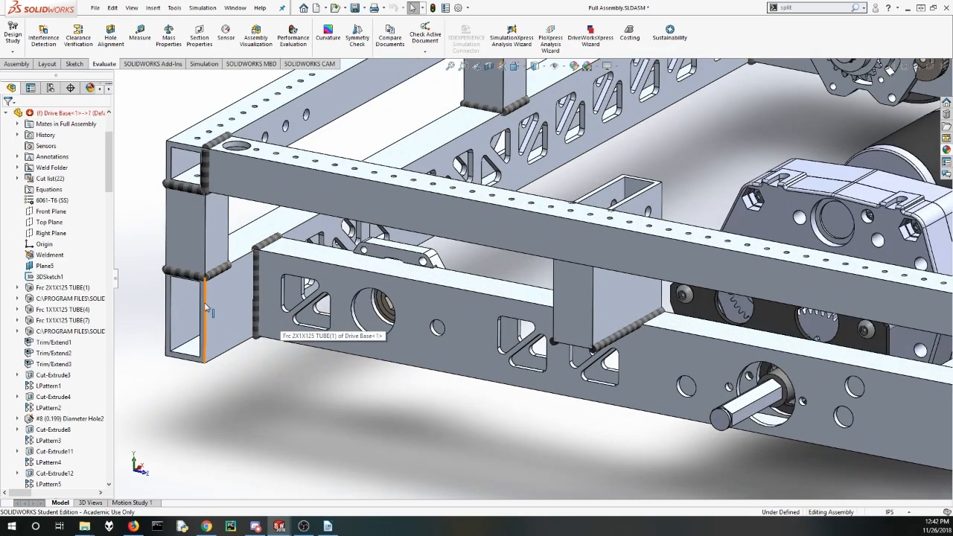
pyautogui.scroll(5, 277, 297)
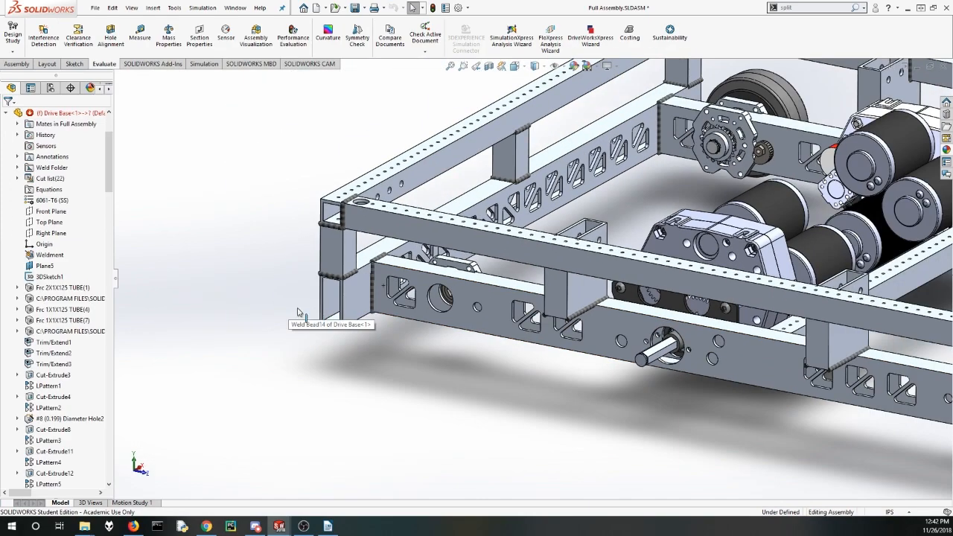
# Step: Examine the frame's front corner joints, side rails and open front end in the full assembly
pyautogui.scroll(-3, 366, 280)
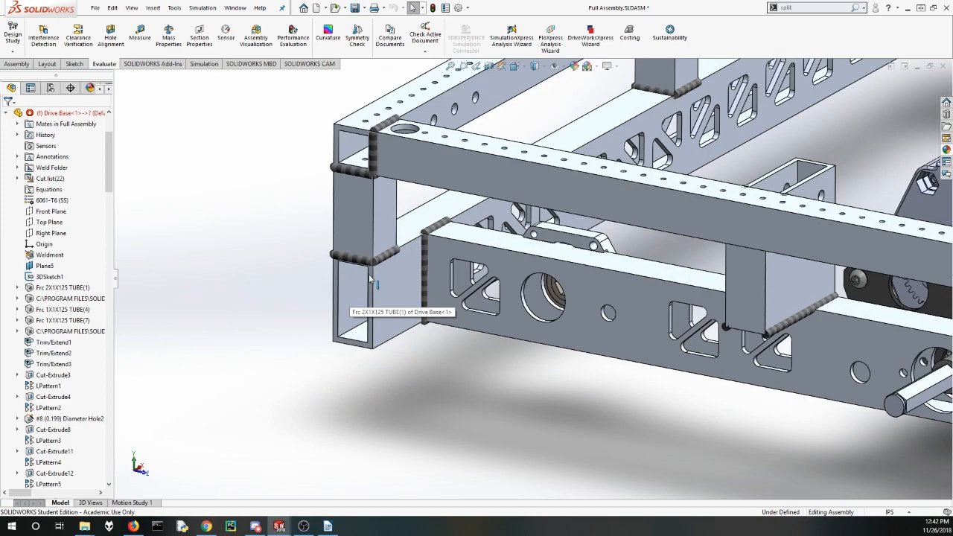
pyautogui.scroll(5, 370, 280)
pyautogui.scroll(-3, 752, 321)
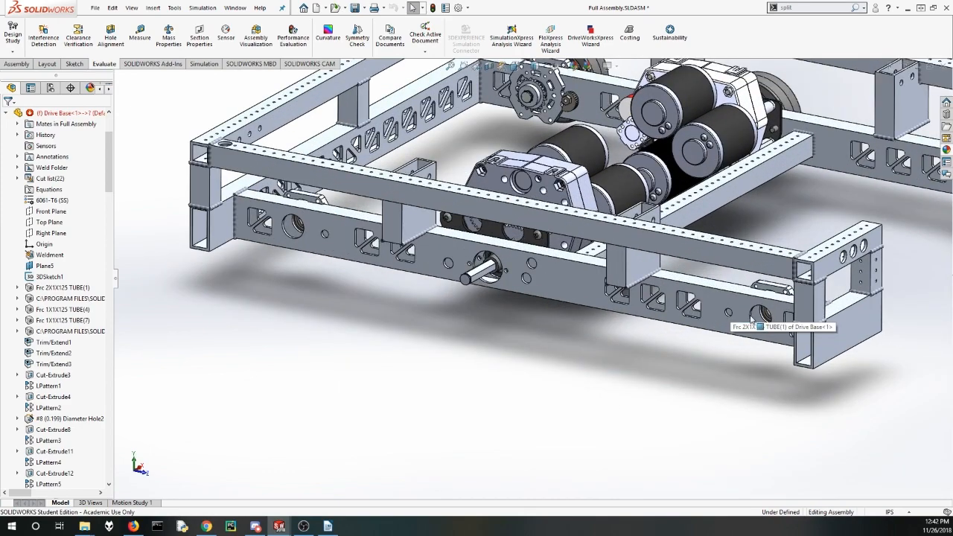
pyautogui.scroll(5, 752, 320)
pyautogui.scroll(-3, 752, 320)
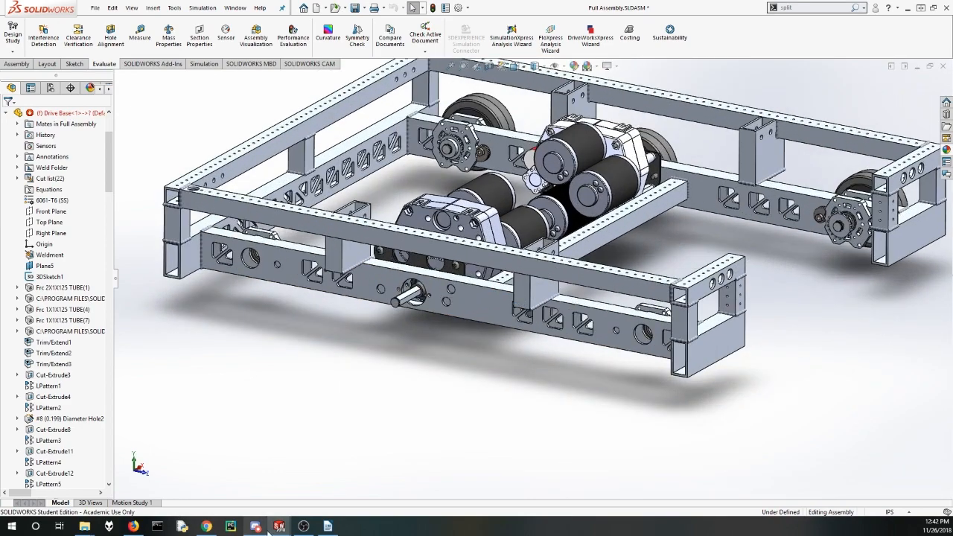
# Step: Switch back to the chassis sketch and convert both 32 in sides of the rectangle to construction lines
pyautogui.moveTo(274, 529)
pyautogui.click(333, 467)
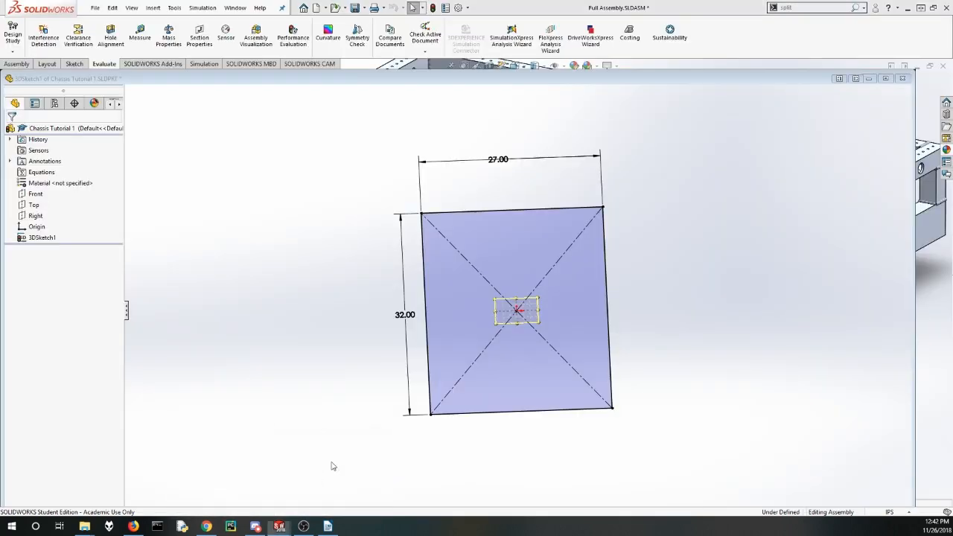
pyautogui.click(439, 288)
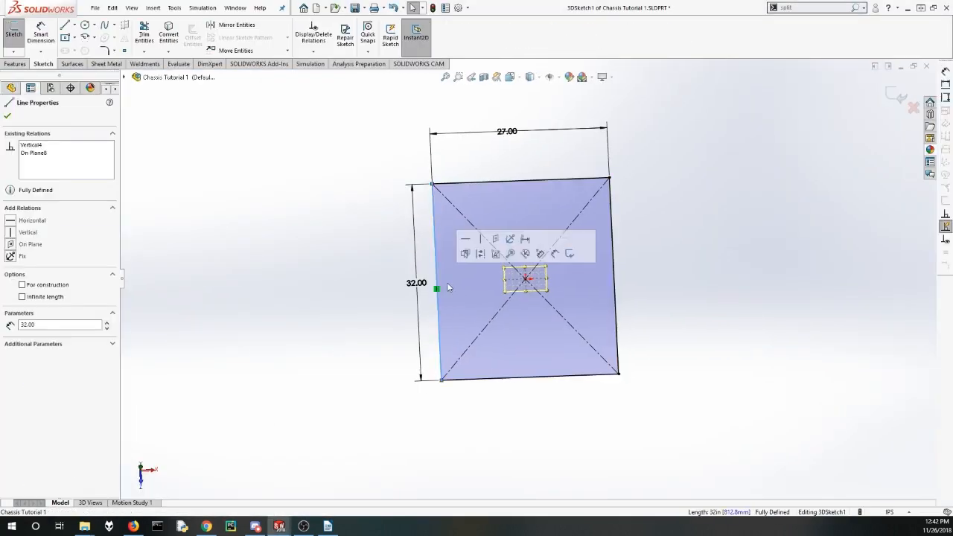
pyautogui.press('Escape')
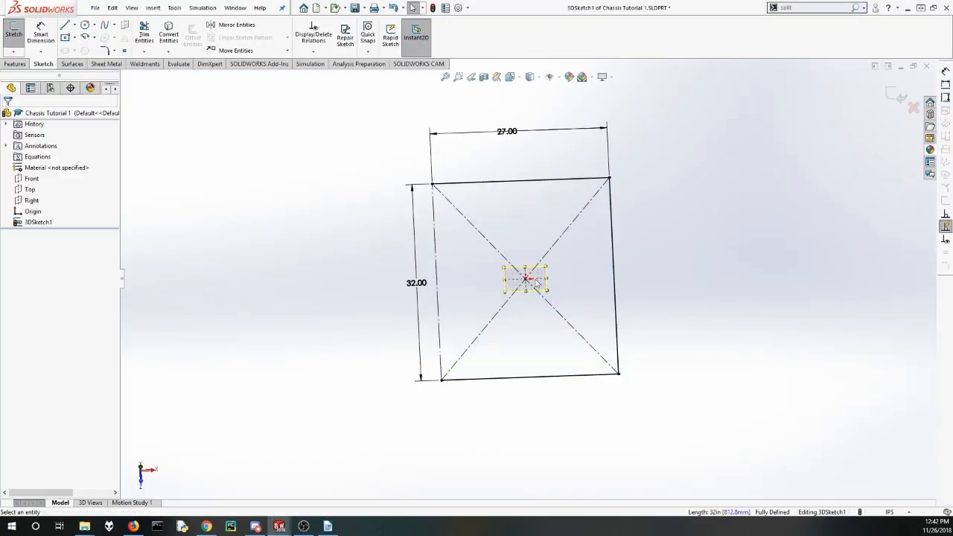
pyautogui.click(616, 276)
pyautogui.press('Escape')
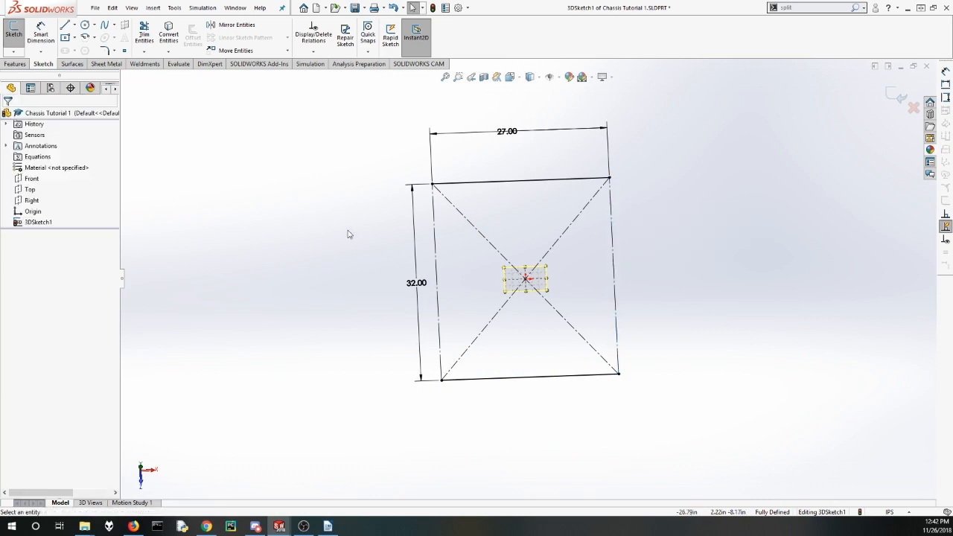
# Step: Draw two 32 in lines between the short sides, about 1.85 in inside the left long side and 2.02 in inside the right
pyautogui.click(66, 25)
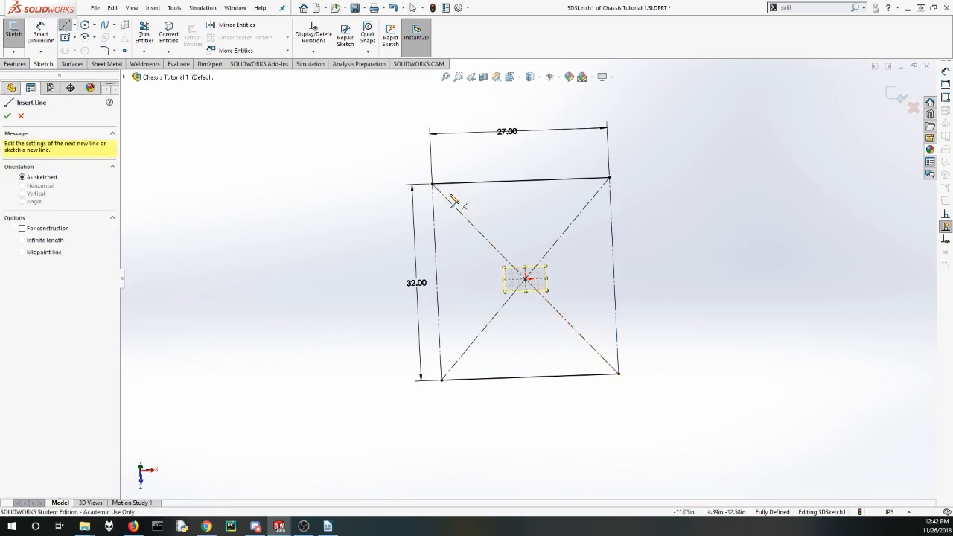
pyautogui.click(446, 186)
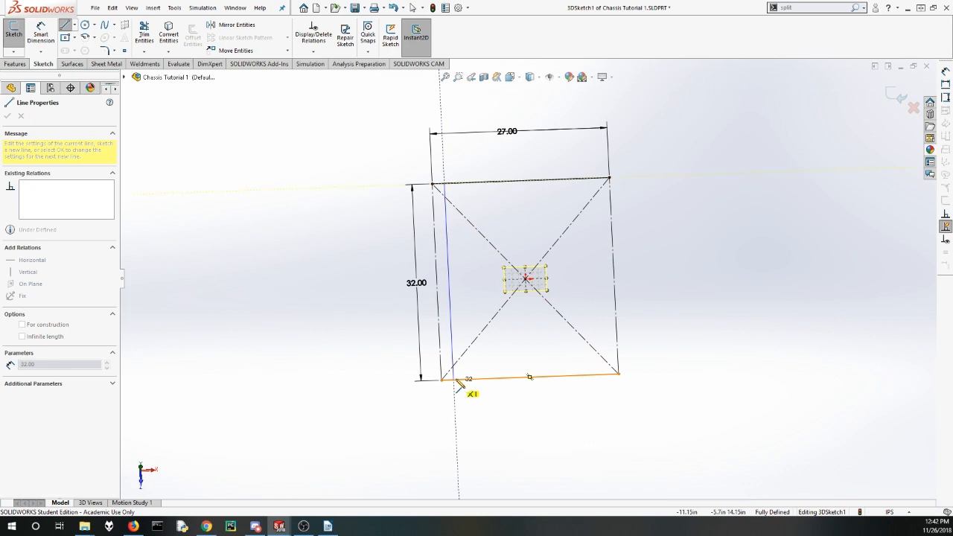
pyautogui.click(453, 380)
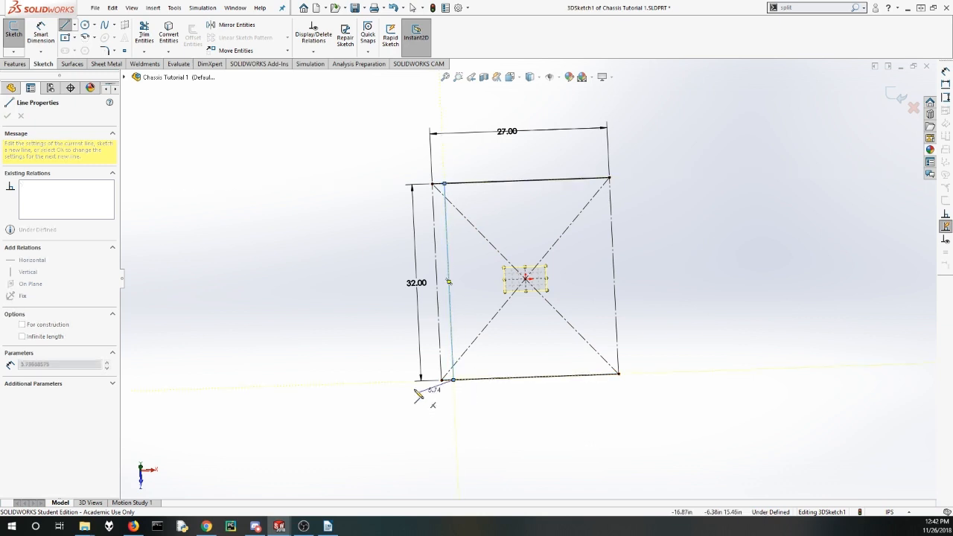
pyautogui.press('Escape')
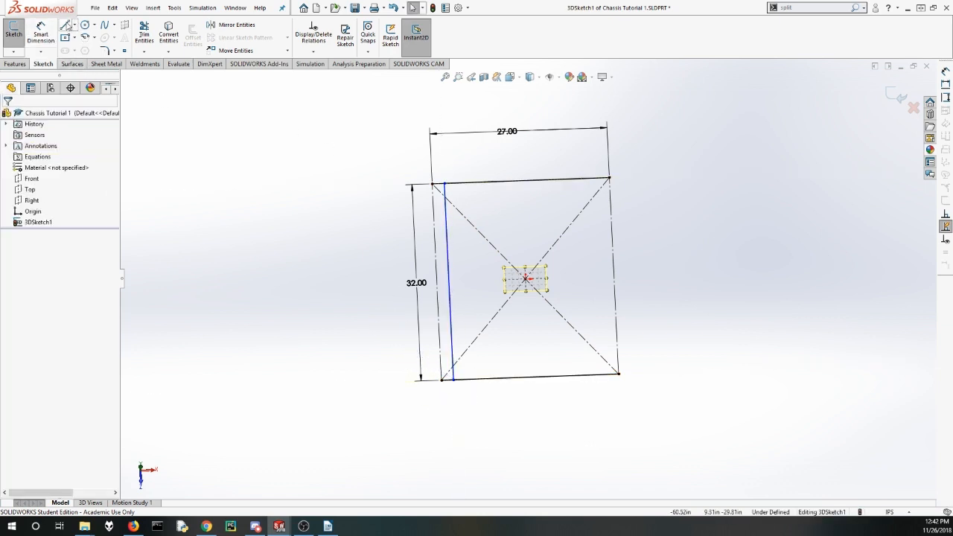
pyautogui.click(66, 25)
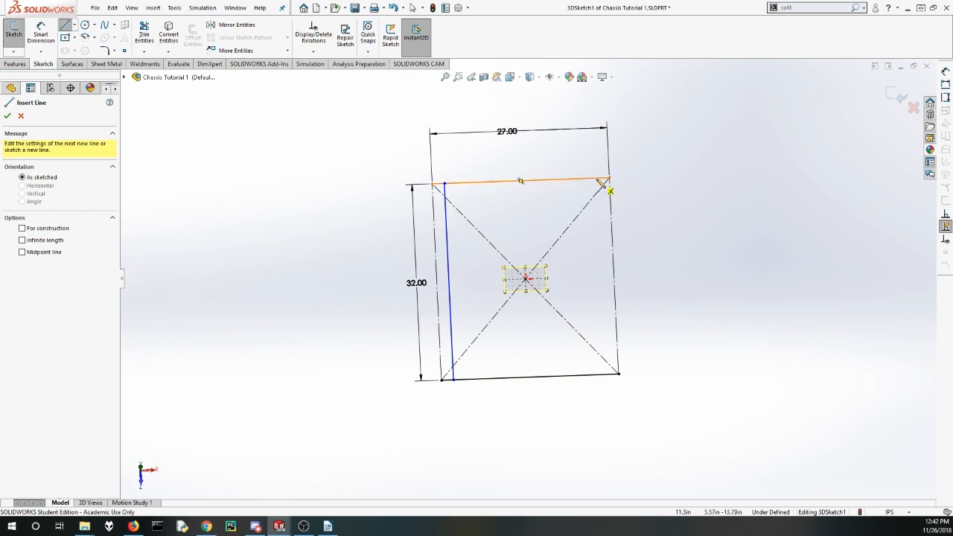
pyautogui.click(596, 181)
pyautogui.click(605, 375)
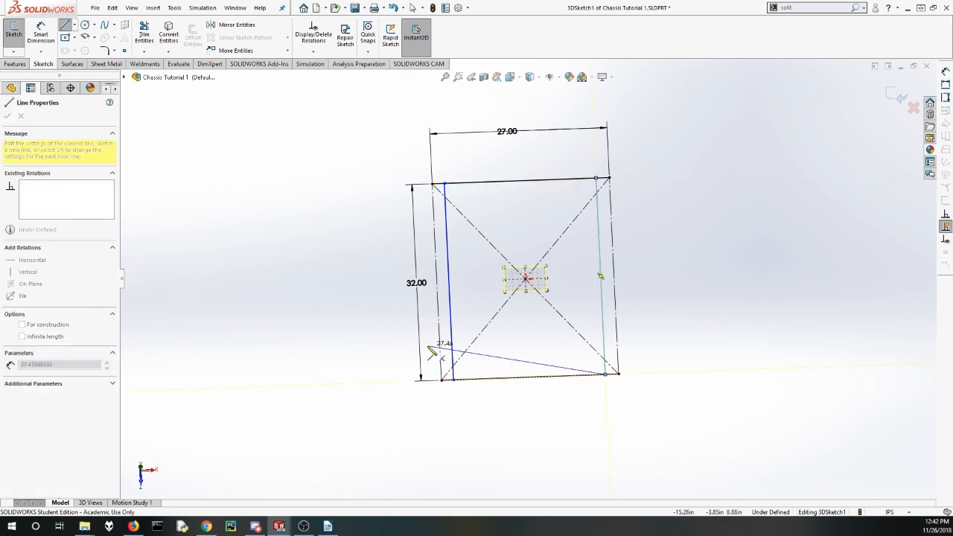
pyautogui.press('Escape')
# Step: Dimension the left inner line 2.2 in from the left construction side, placing the dimension above the rectangle
pyautogui.scroll(-2, 466, 271)
pyautogui.click(41, 38)
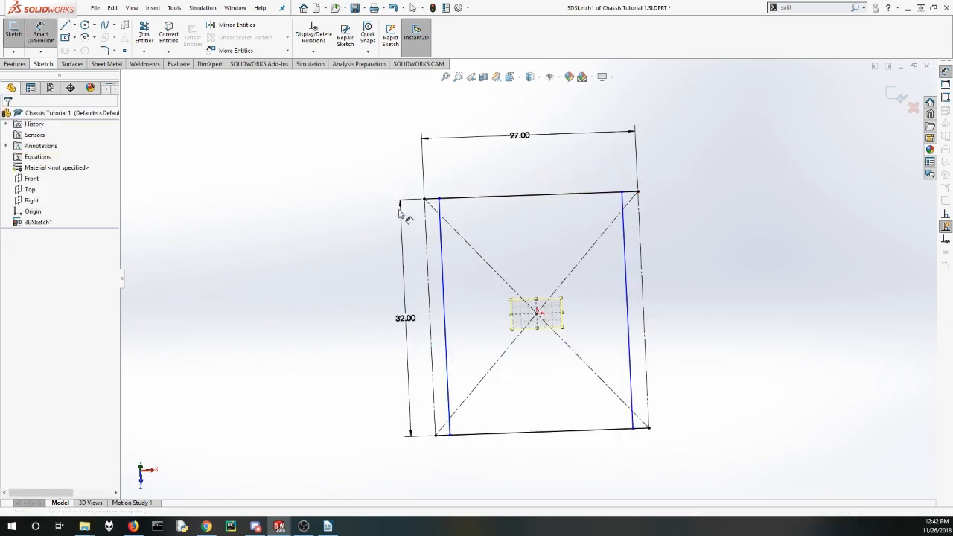
pyautogui.click(429, 243)
pyautogui.click(442, 241)
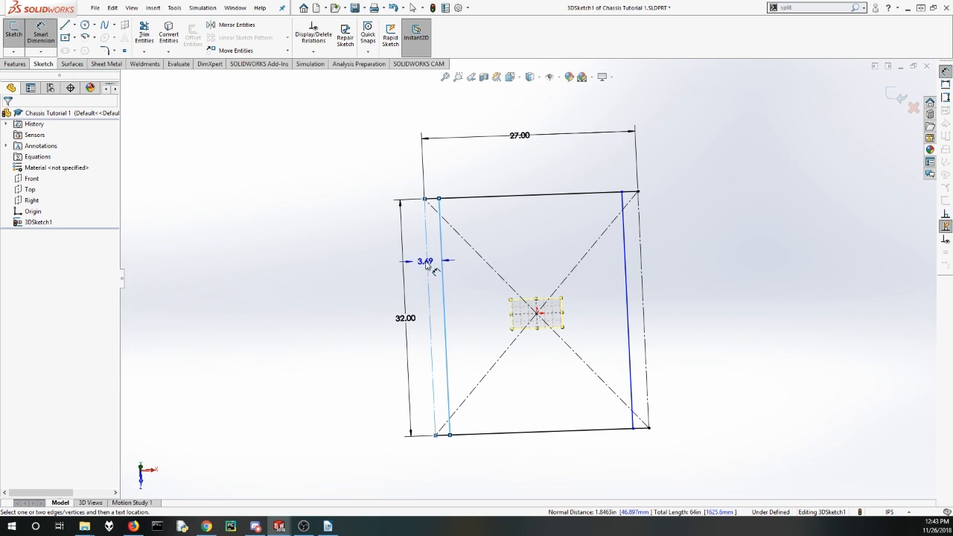
pyautogui.click(467, 178)
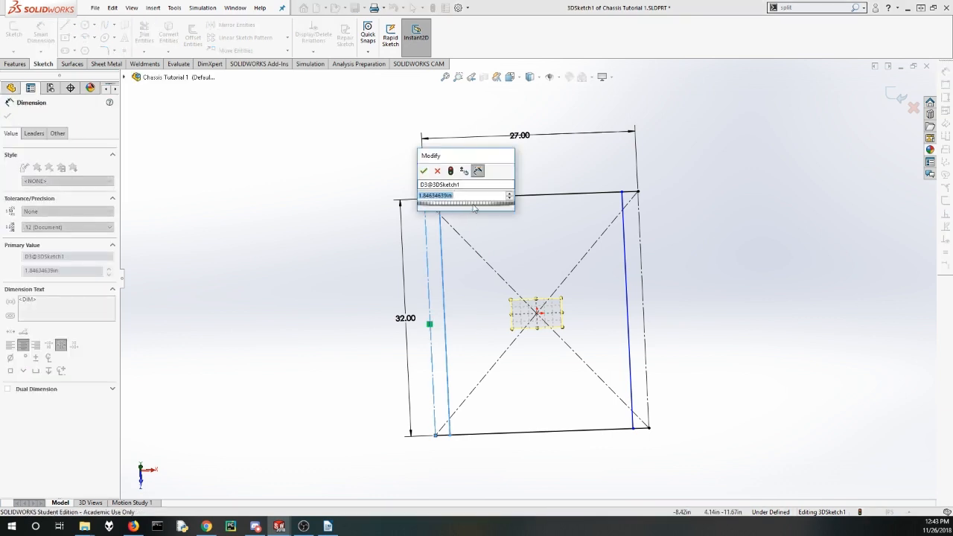
pyautogui.write('2.2')
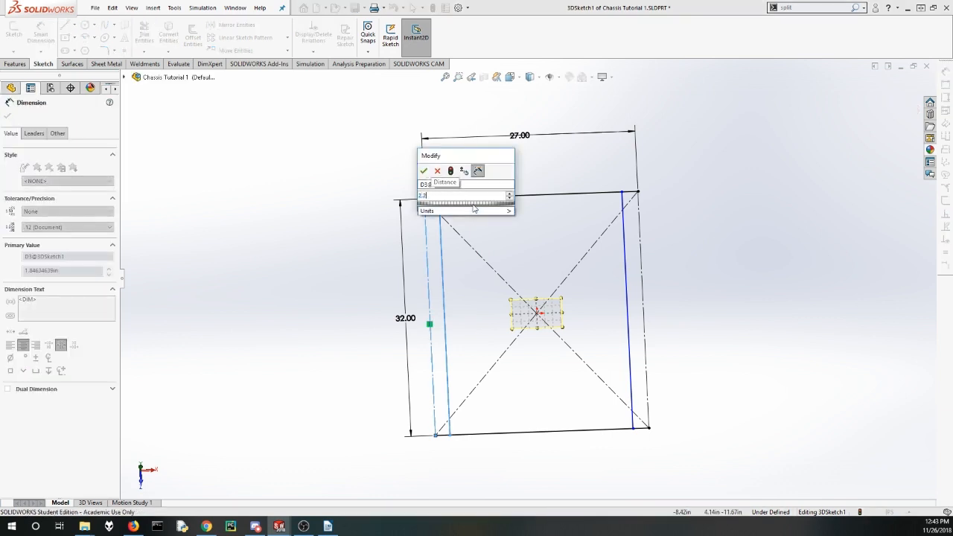
pyautogui.press('Return')
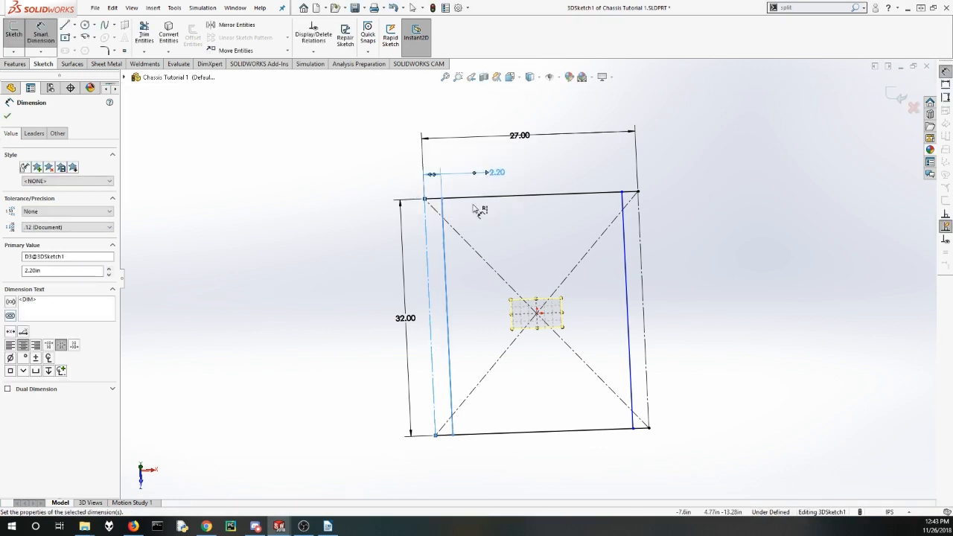
# Step: Dimension the right inner line 2.2 in from the right construction side, placing the dimension above the rectangle
pyautogui.click(624, 201)
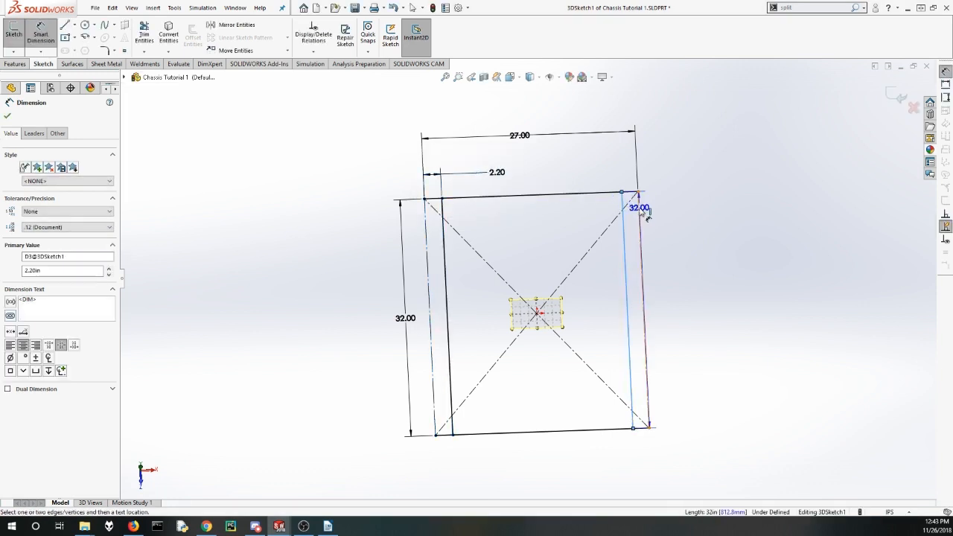
pyautogui.click(639, 207)
pyautogui.click(597, 163)
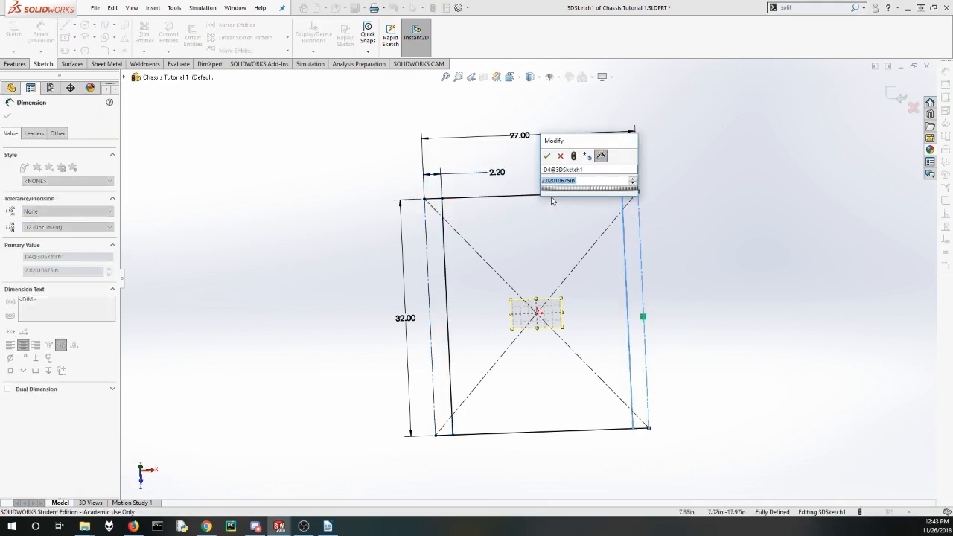
pyautogui.write('2.2')
pyautogui.press('Return')
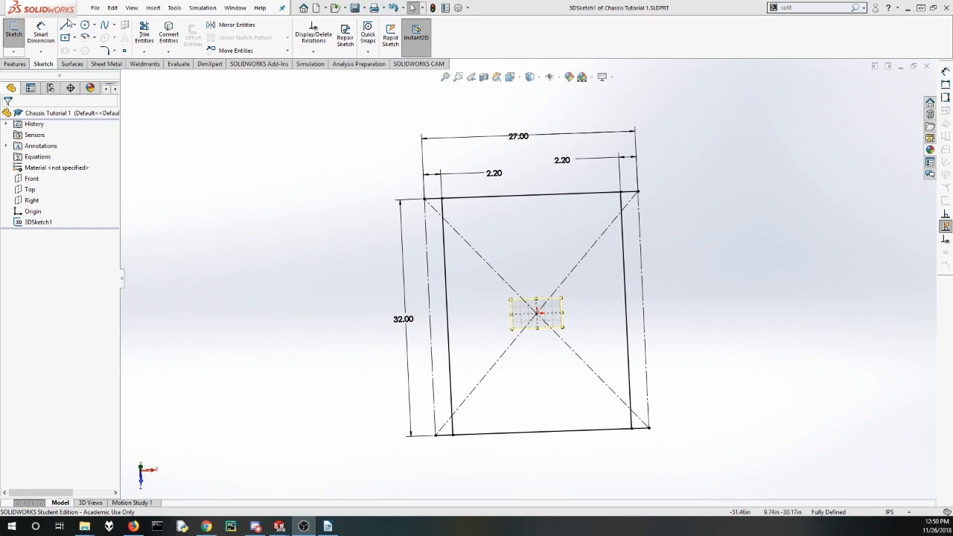
# Step: Draw a crossbar line between the two inner lines, parallel to and about 11.91 in from the rectangle's lower side
pyautogui.click(65, 24)
pyautogui.click(449, 347)
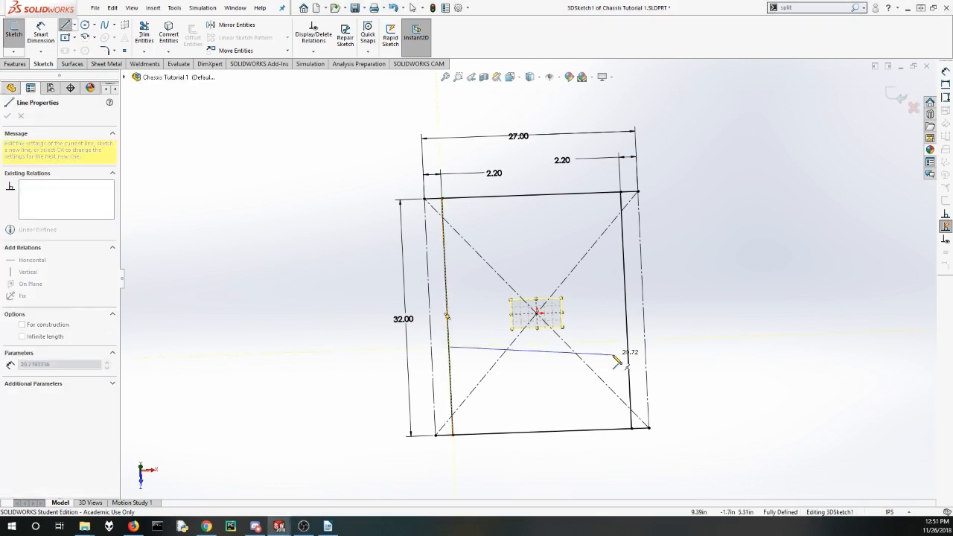
pyautogui.click(627, 341)
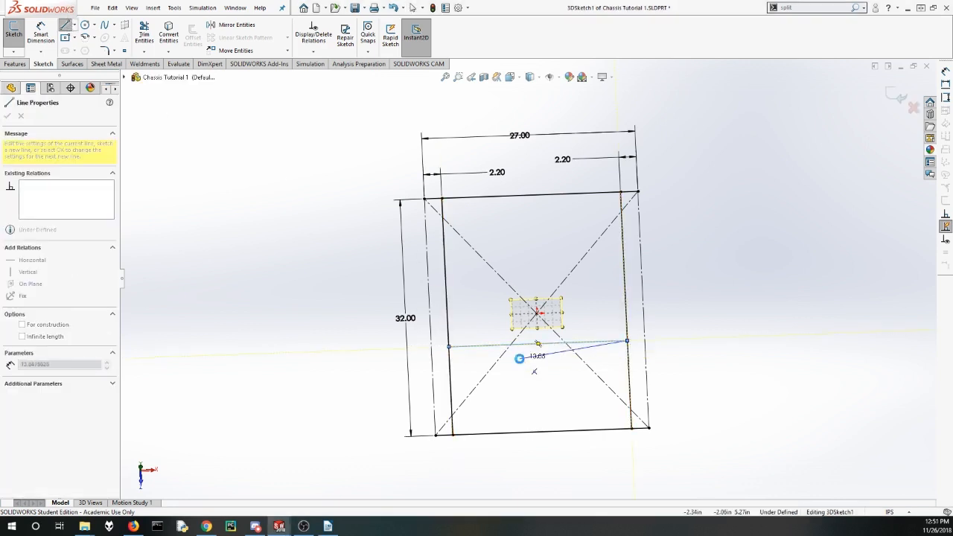
pyautogui.press('Escape')
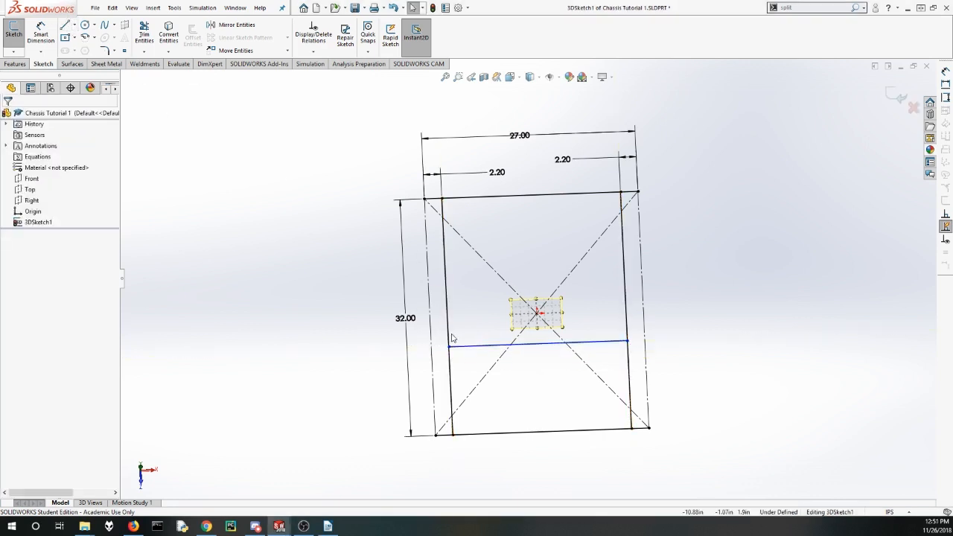
# Step: Dimension the crossbar 13.875 in from the rectangle's lower side, with the dimension placed outside the right edge
pyautogui.click(40, 35)
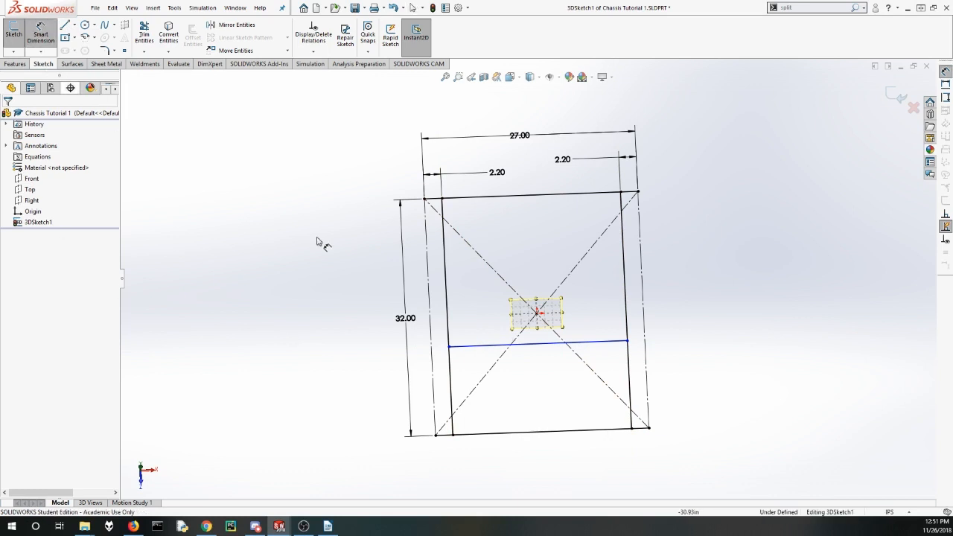
pyautogui.click(524, 345)
pyautogui.click(531, 433)
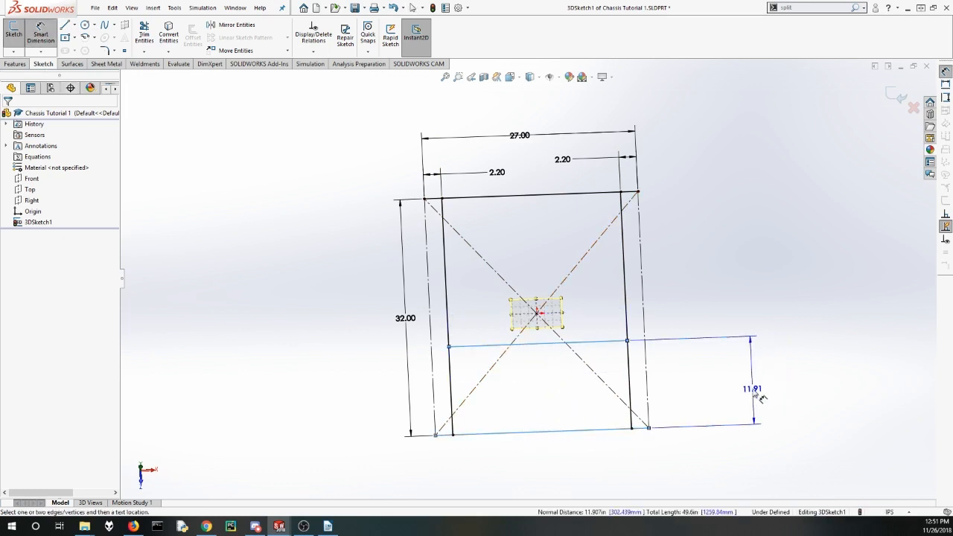
pyautogui.click(760, 395)
pyautogui.write('1')
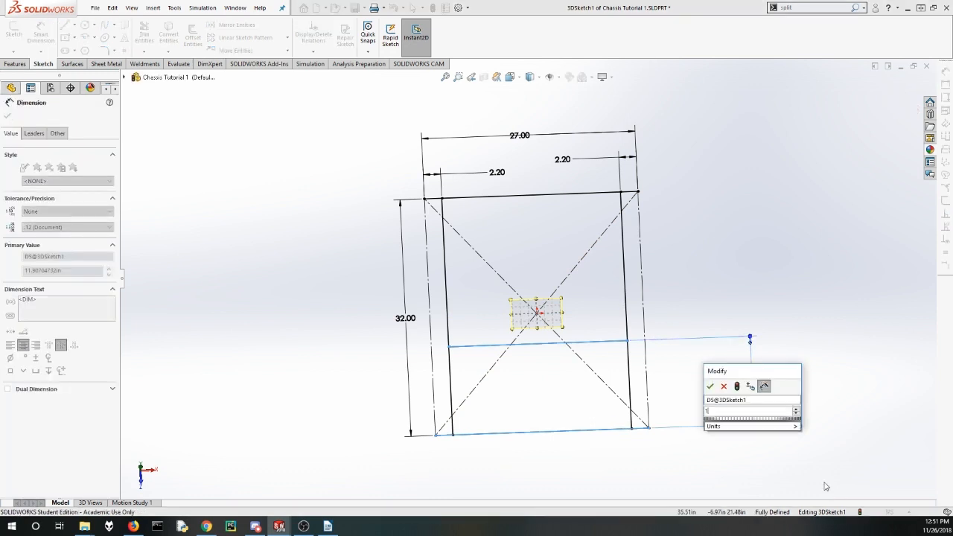
pyautogui.write('3.875')
pyautogui.press('Return')
pyautogui.press('Escape')
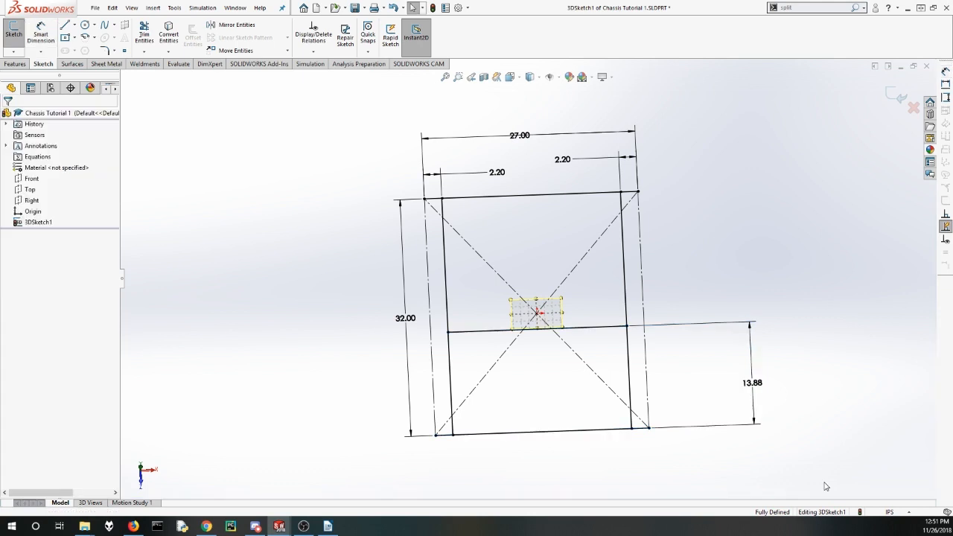
# Step: Check the frame's open front end in Full Assembly and return to the chassis sketch
pyautogui.scroll(3, 580, 380)
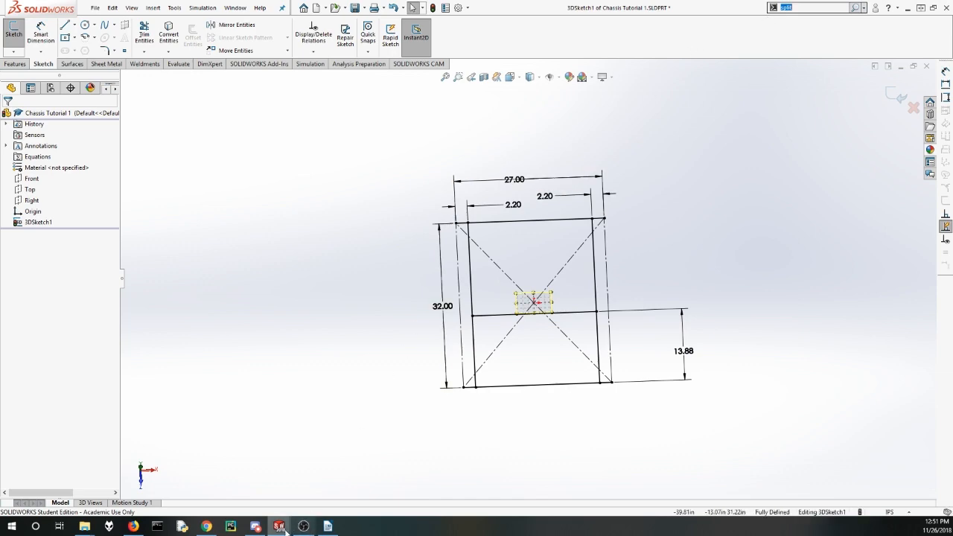
pyautogui.moveTo(285, 531)
pyautogui.click(253, 467)
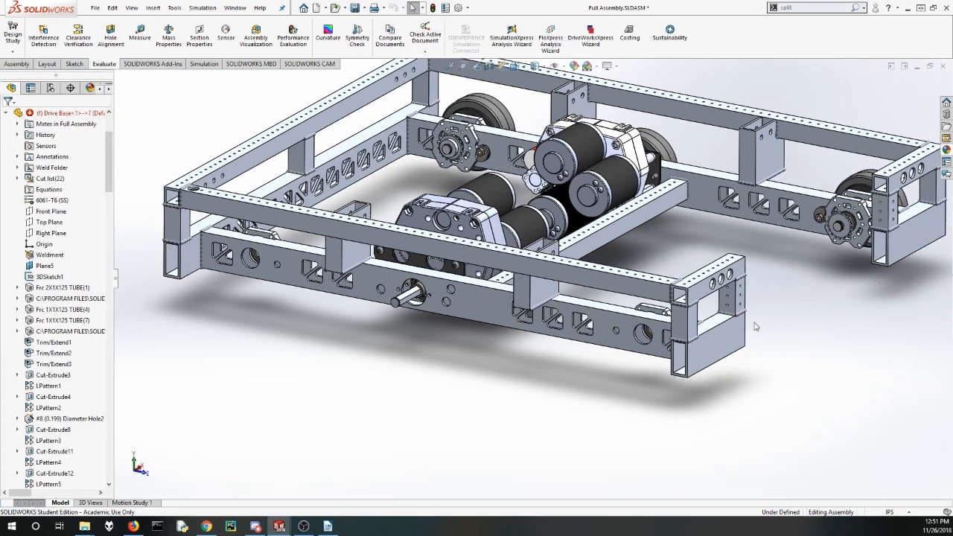
pyautogui.moveTo(282, 529)
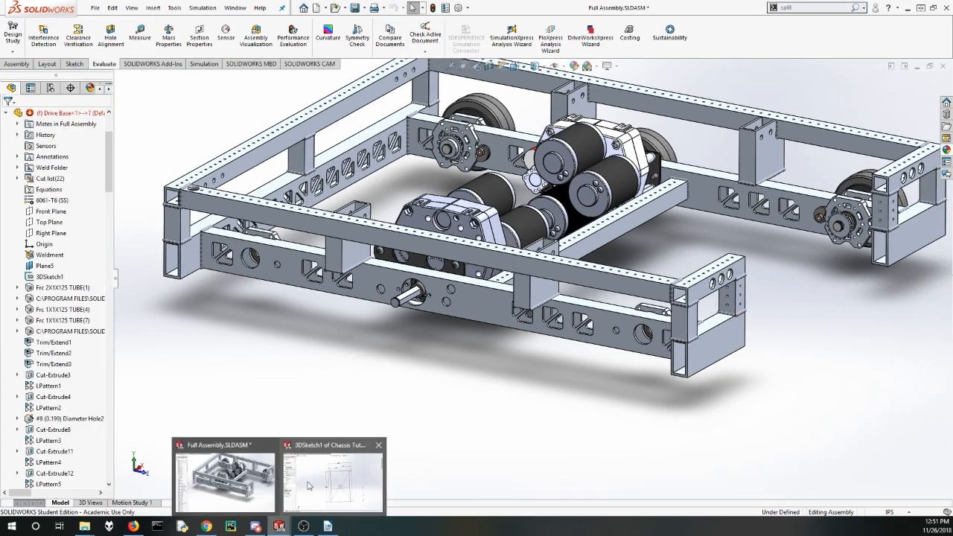
pyautogui.click(332, 470)
# Step: Find the Split Entities command and split the rectangle's lower side about 18.4 in from its right end
pyautogui.click(809, 9)
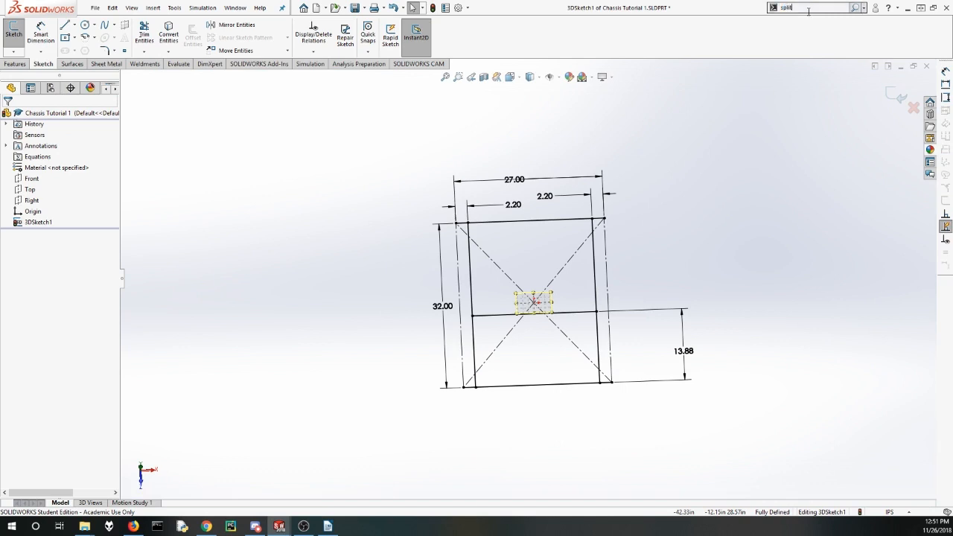
pyautogui.write('e')
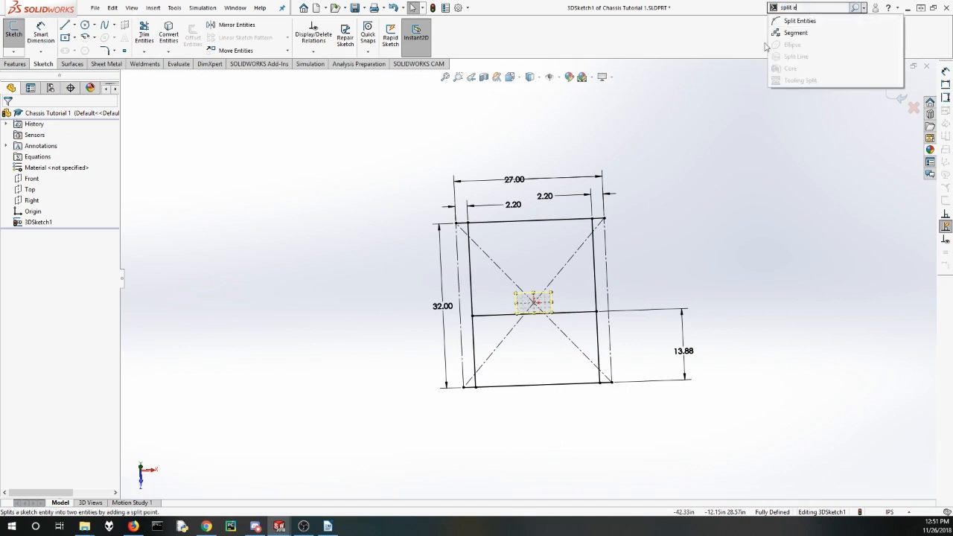
pyautogui.click(803, 21)
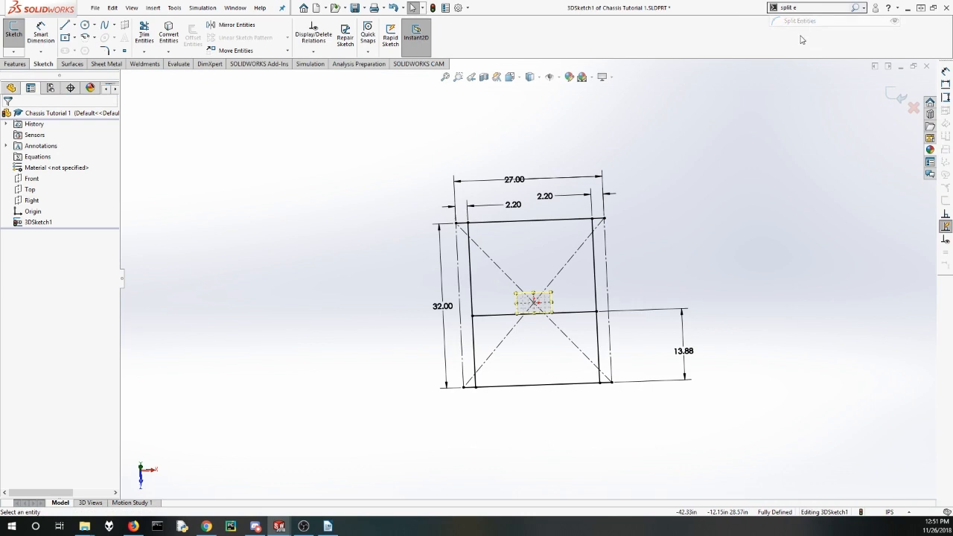
pyautogui.click(511, 386)
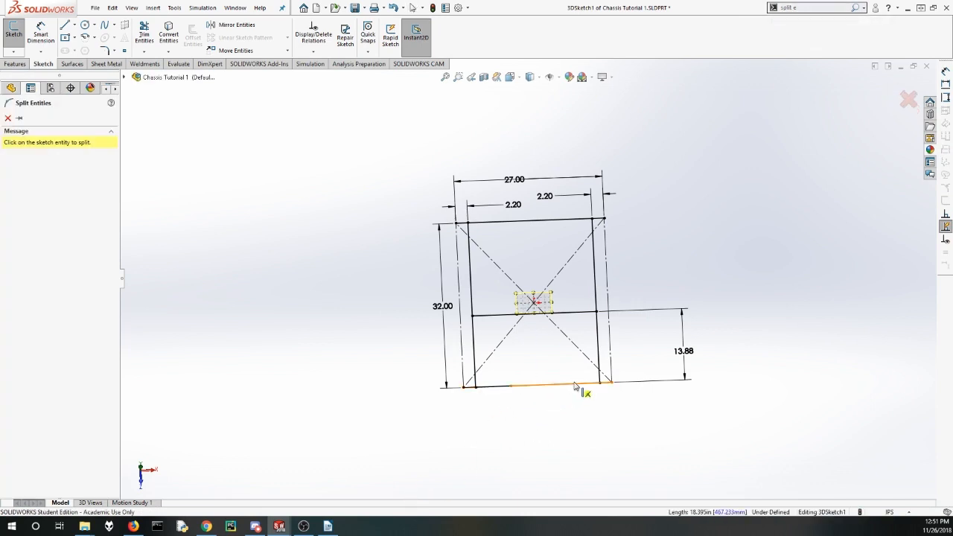
# Step: Split the rectangle's lower side again about 7 in from its right end and turn the middle segment into construction geometry
pyautogui.click(574, 385)
pyautogui.press('Escape')
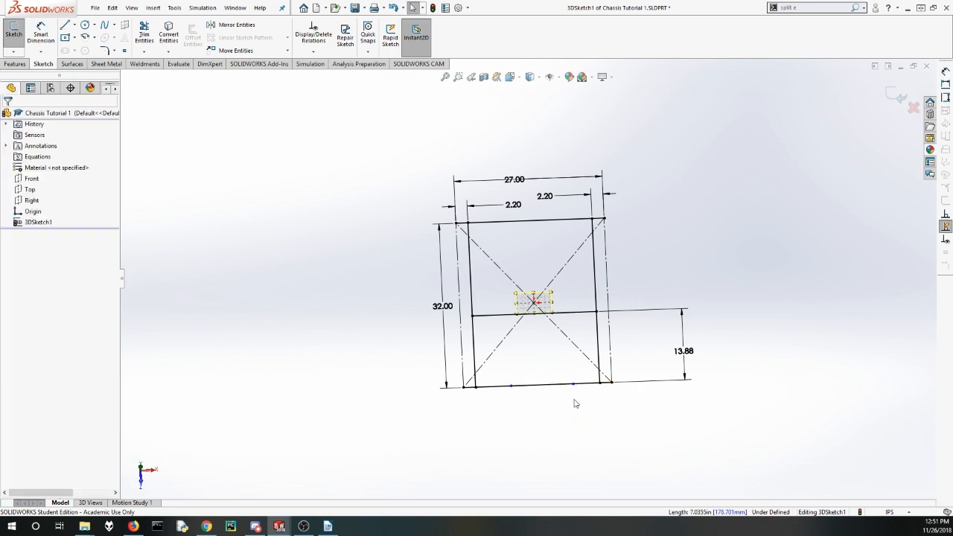
pyautogui.scroll(-2, 579, 335)
pyautogui.moveTo(580, 336); pyautogui.dragTo(557, 278, button='middle')
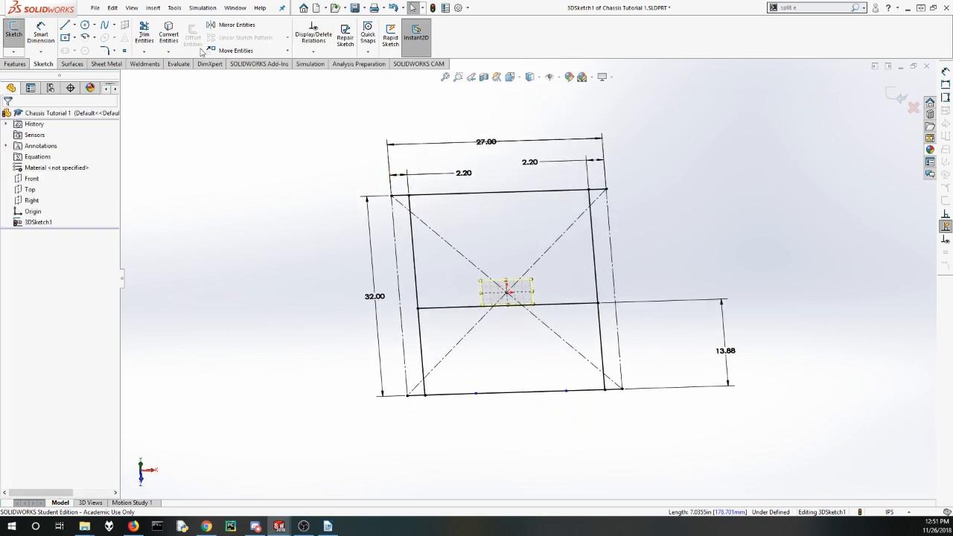
pyautogui.click(492, 398)
pyautogui.click(537, 369)
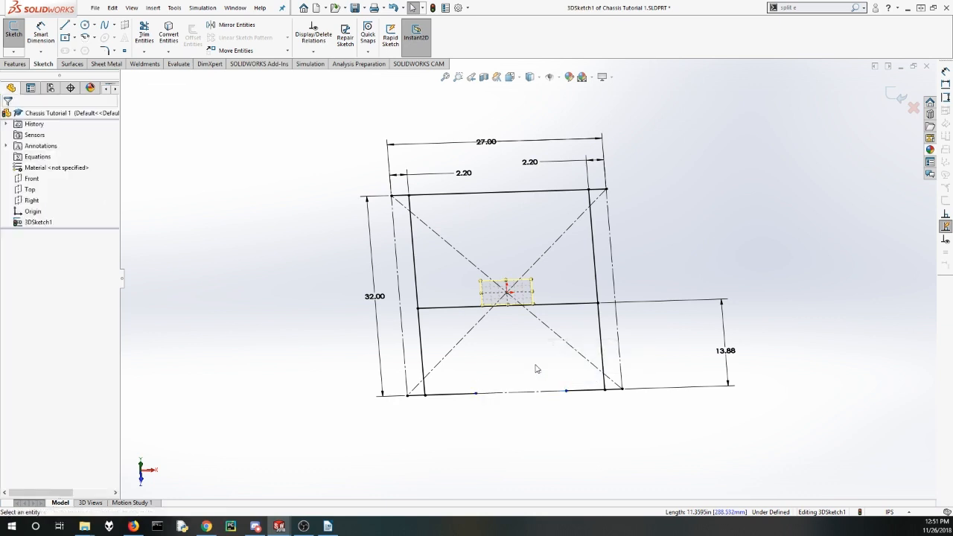
# Step: Dimension the left end segment of the lower side to 6 in and place the dimension below the line
pyautogui.click(41, 34)
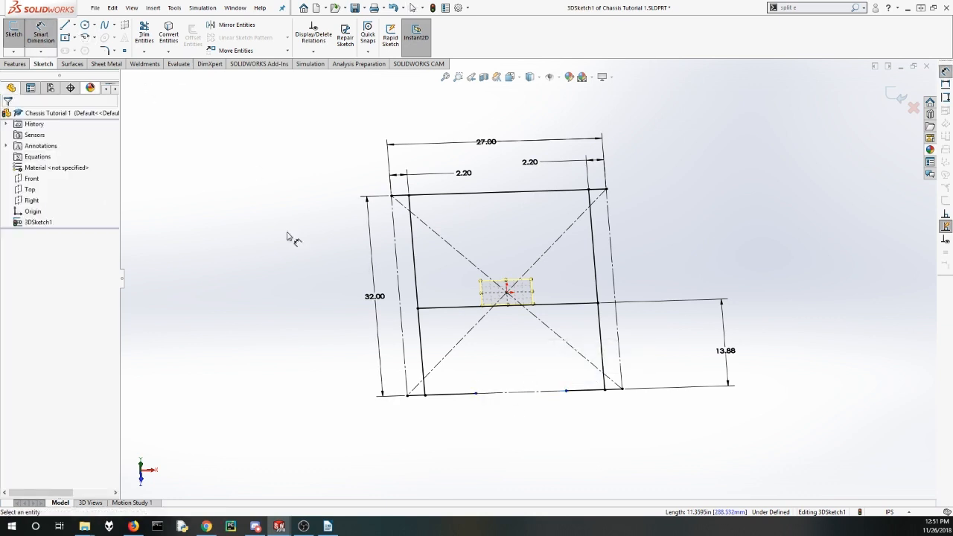
pyautogui.click(451, 397)
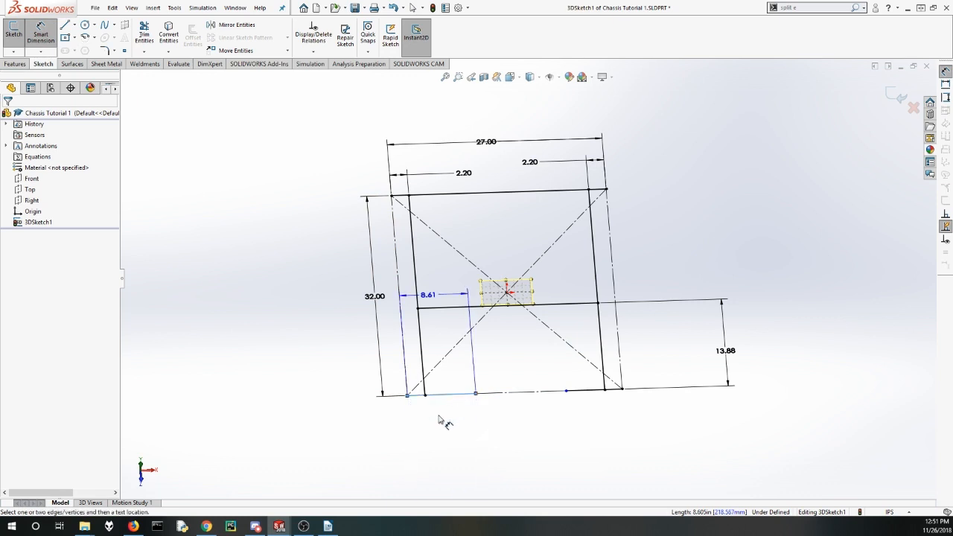
pyautogui.click(414, 224)
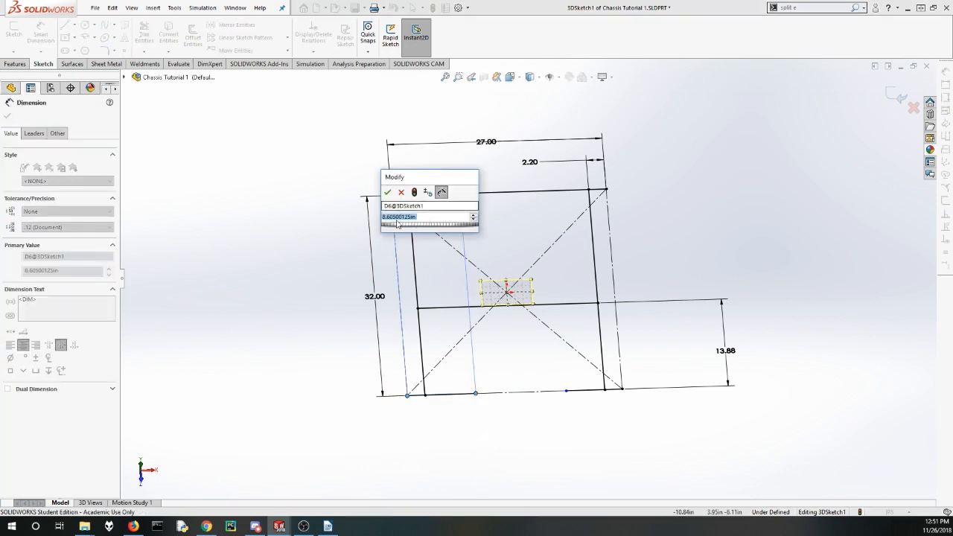
pyautogui.write('2.2')
pyautogui.press('Return')
pyautogui.press('Escape')
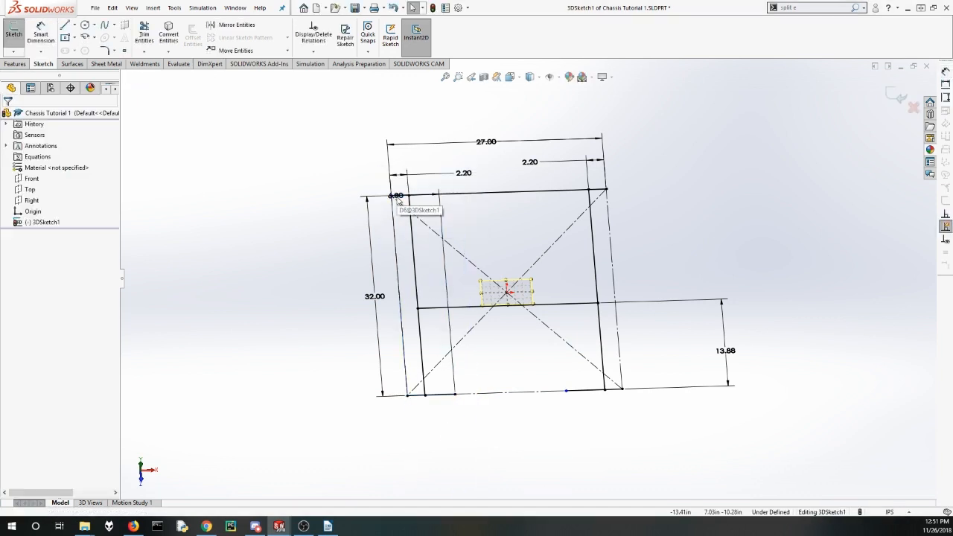
pyautogui.moveTo(400, 198)
pyautogui.mouseDown()
pyautogui.moveTo(444, 464)
pyautogui.moveTo(432, 424)
pyautogui.mouseUp()
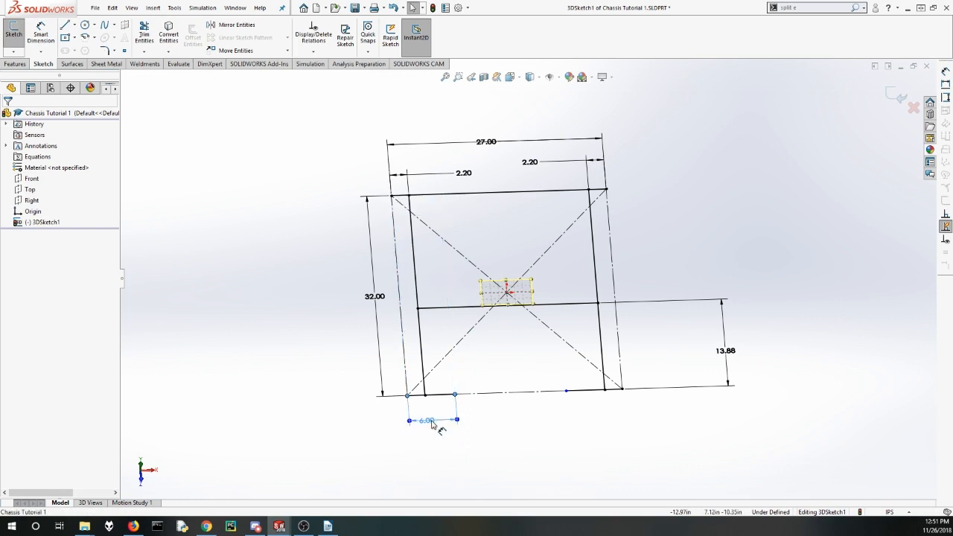
pyautogui.click(450, 459)
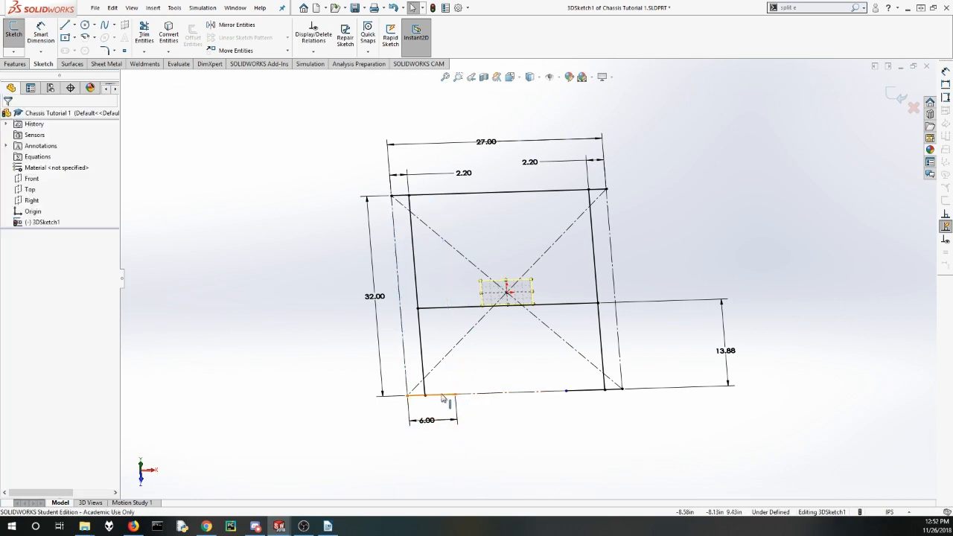
# Step: Make the left and right end segments of the lower side equal in length and save the part
pyautogui.click(438, 395)
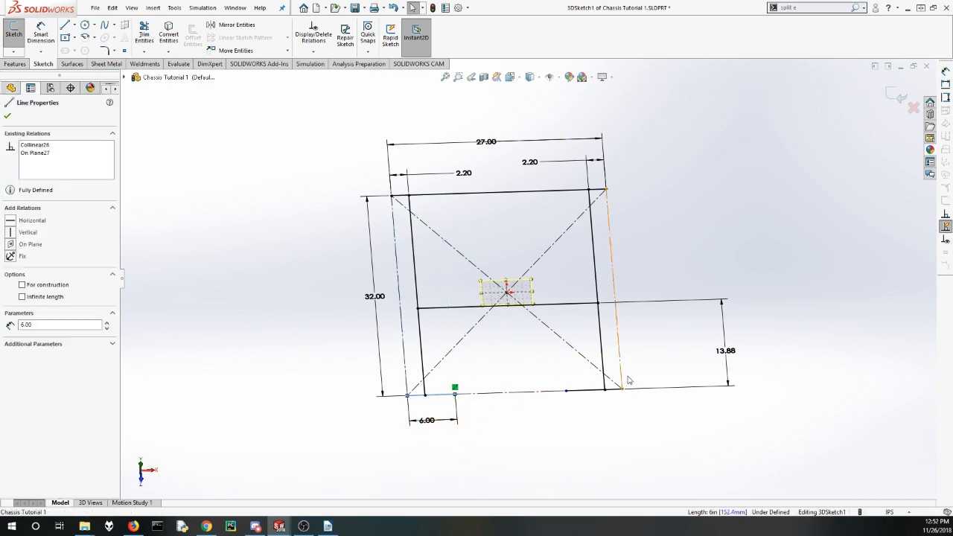
pyautogui.keyDown('ctrl'); pyautogui.click(586, 395); pyautogui.keyUp('ctrl')
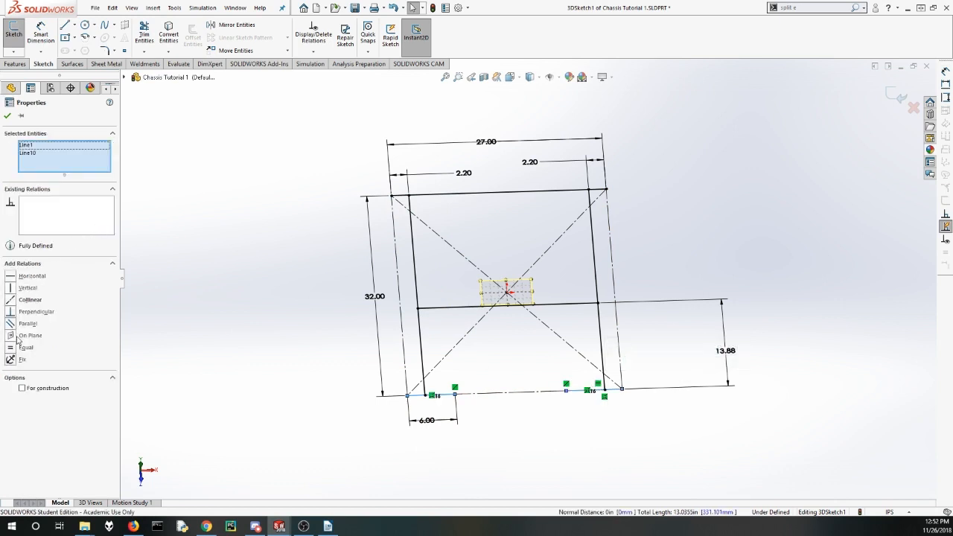
pyautogui.click(15, 348)
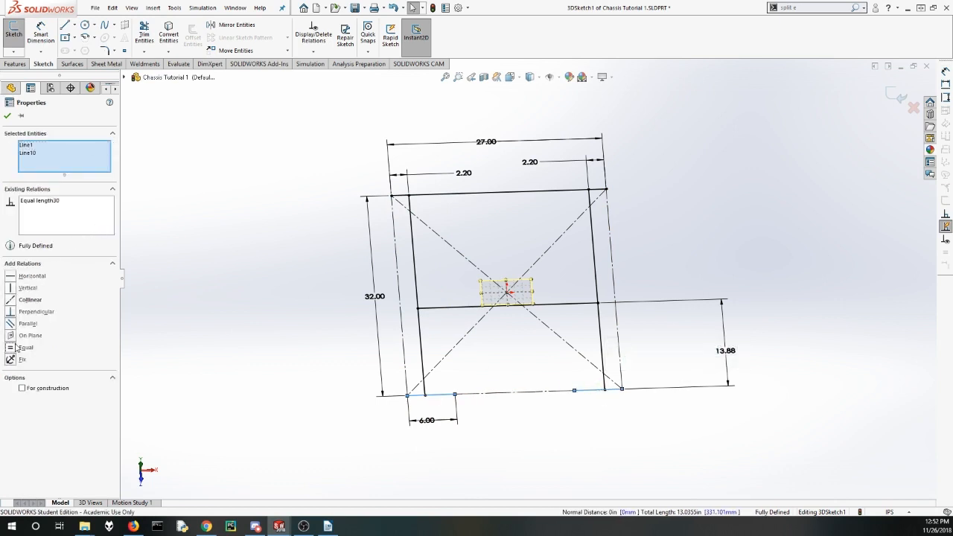
pyautogui.click(7, 117)
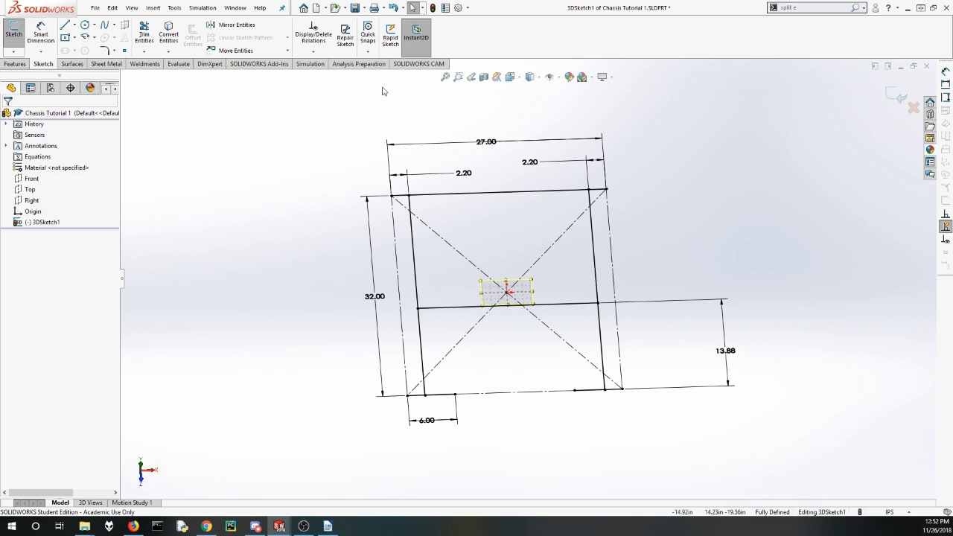
pyautogui.hotkey('ctrl', 's')
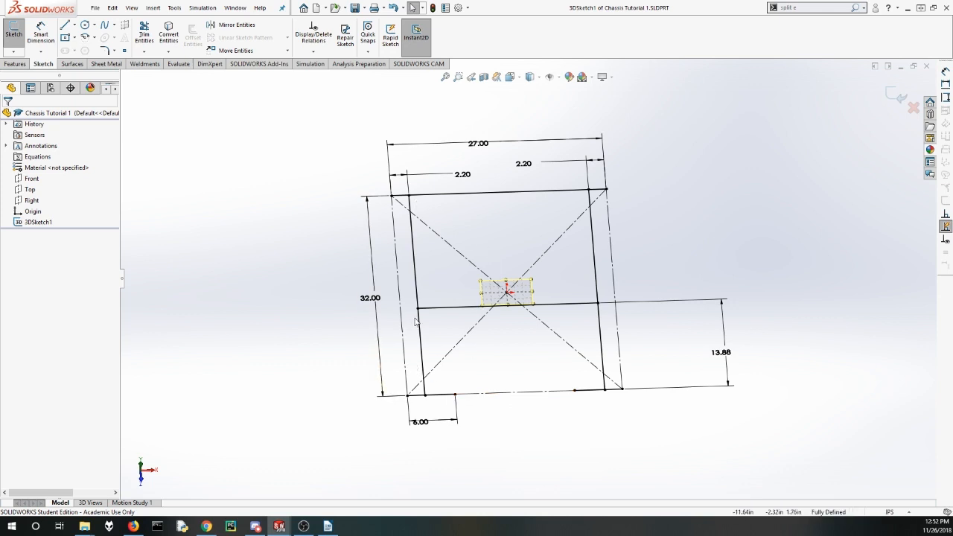
# Step: Exit the sketch and set up a weldment Structural Member with type FRC and size 2X1X125 TUBE
pyautogui.click(896, 97)
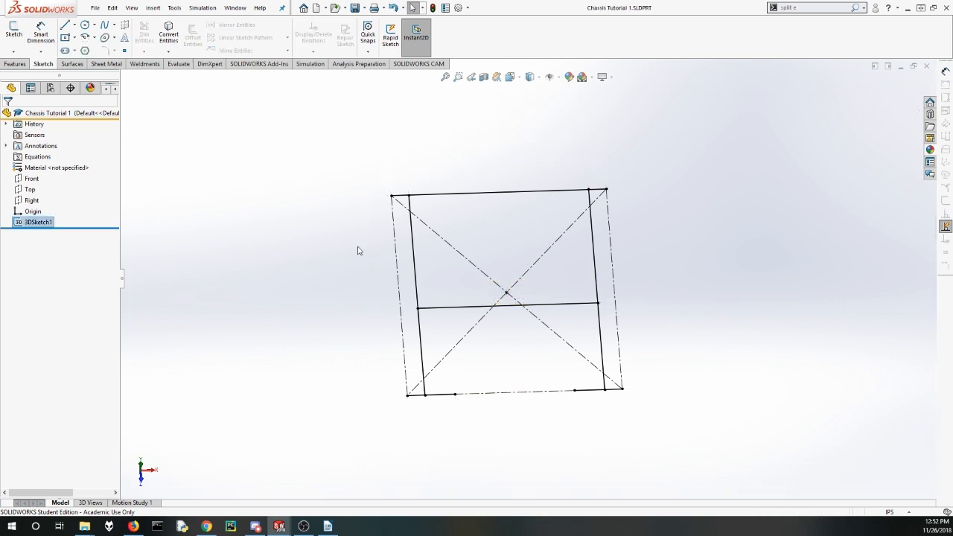
pyautogui.click(145, 65)
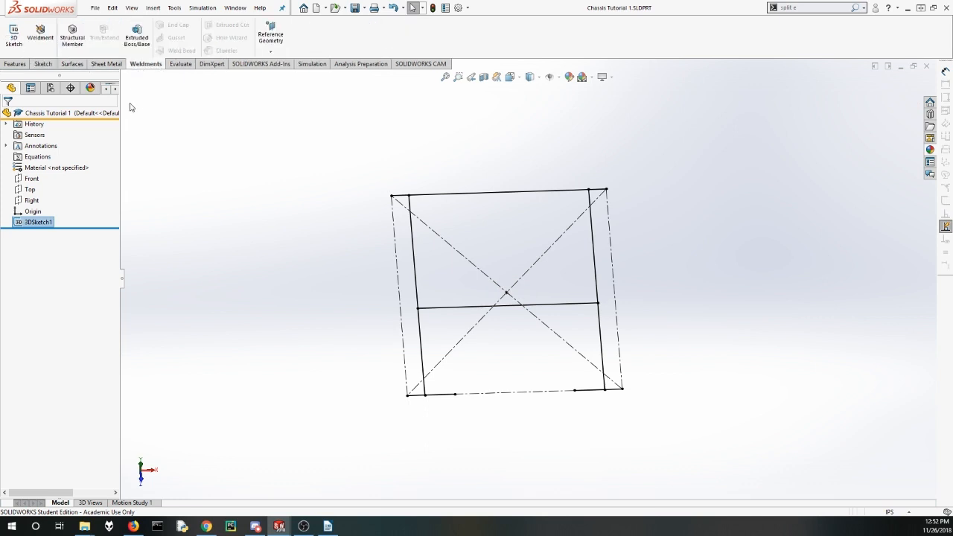
pyautogui.click(77, 42)
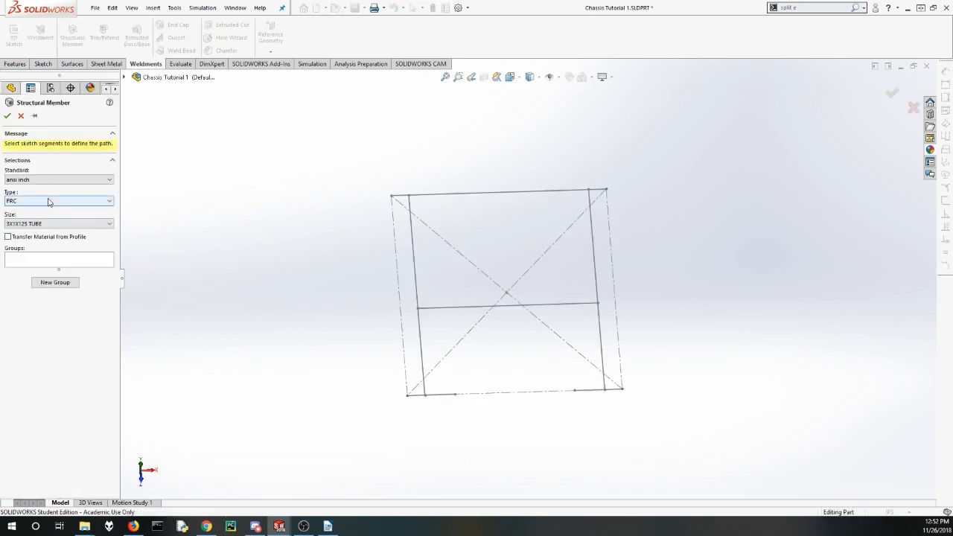
pyautogui.click(50, 201)
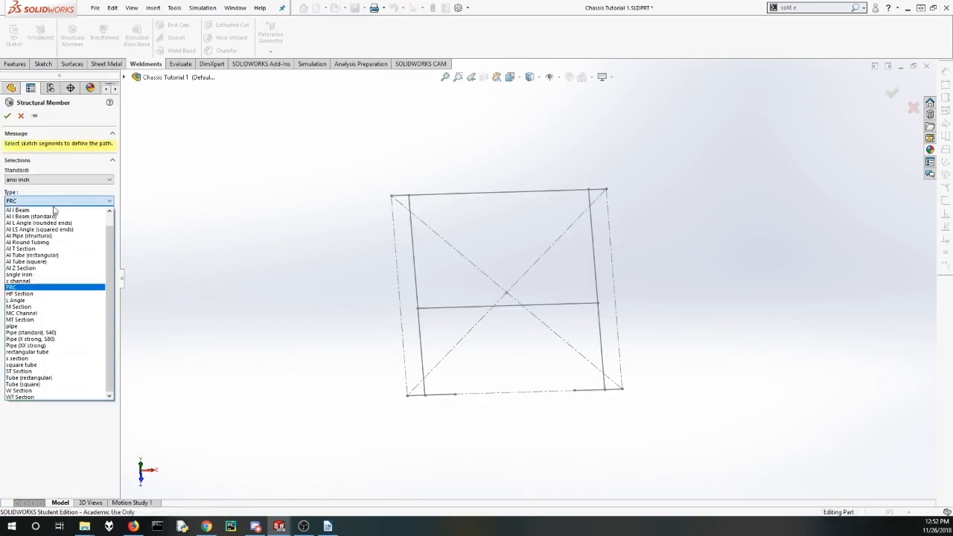
pyautogui.click(52, 288)
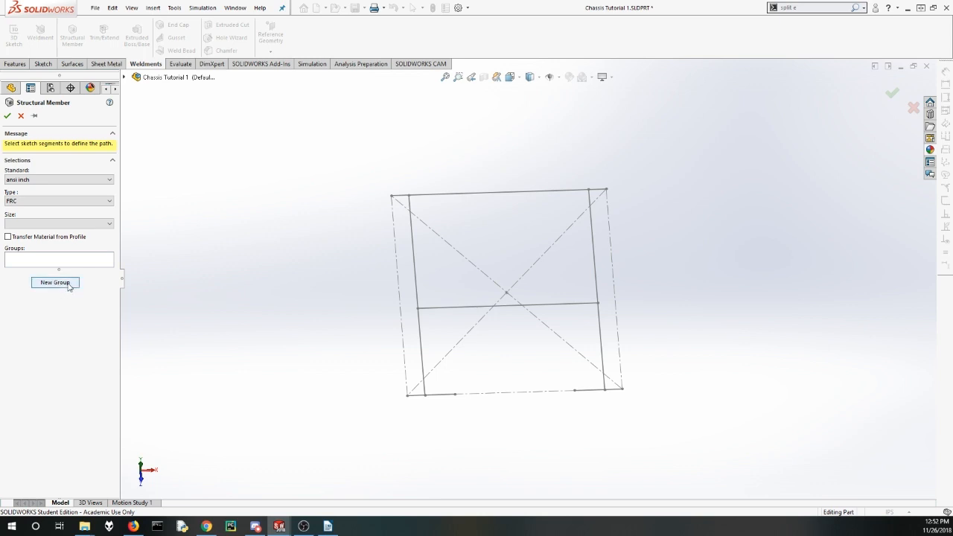
pyautogui.click(58, 224)
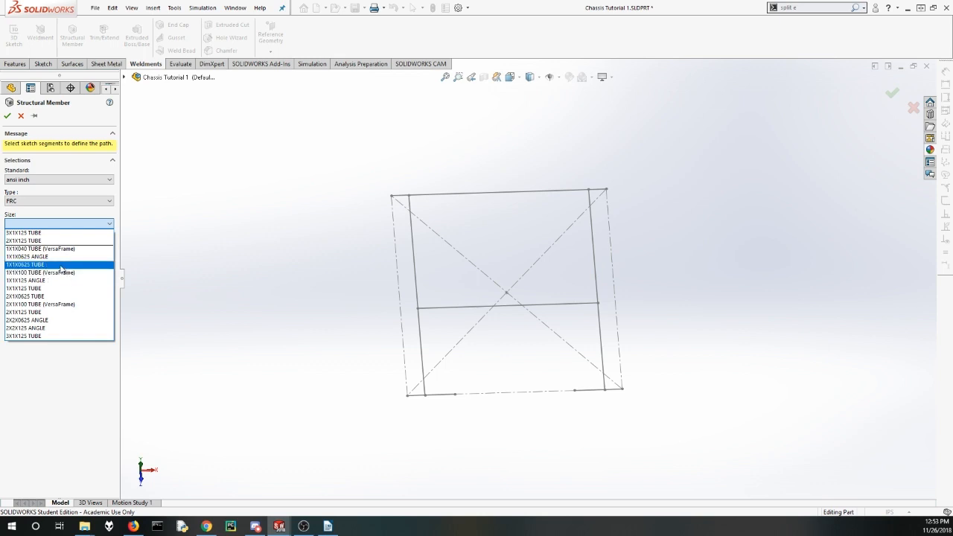
pyautogui.click(75, 313)
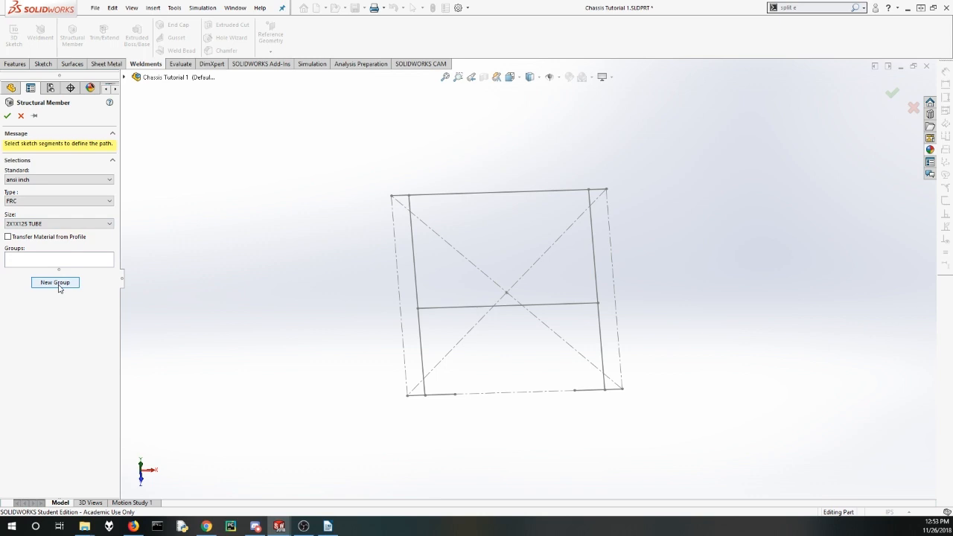
# Step: Add a new structural member group with the left end segment of the frame's lower side as its path
pyautogui.click(56, 283)
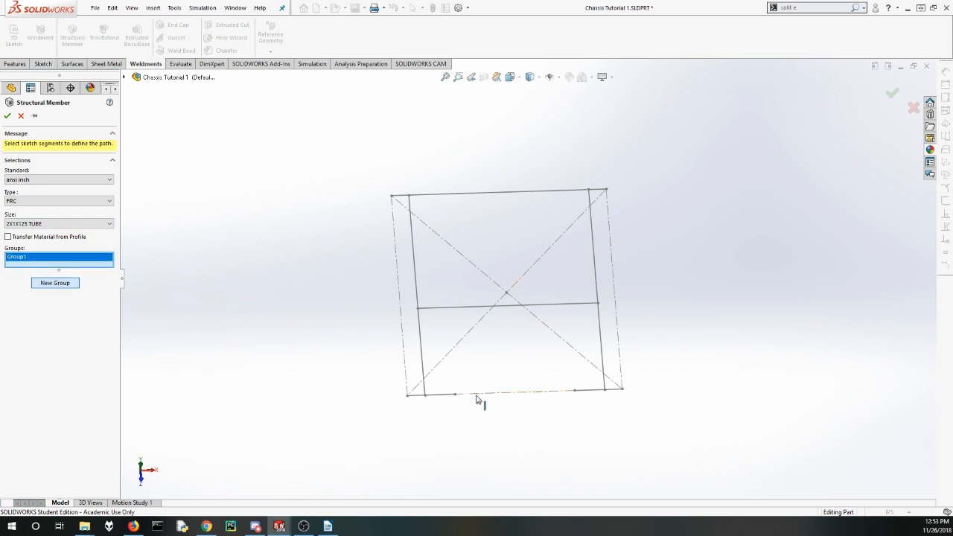
pyautogui.moveTo(479, 400)
pyautogui.mouseDown(button='middle')
pyautogui.moveTo(457, 334)
pyautogui.moveTo(441, 361)
pyautogui.moveTo(415, 283)
pyautogui.moveTo(447, 273)
pyautogui.moveTo(464, 330)
pyautogui.mouseUp(button='middle')
pyautogui.scroll(-5, 417, 350)
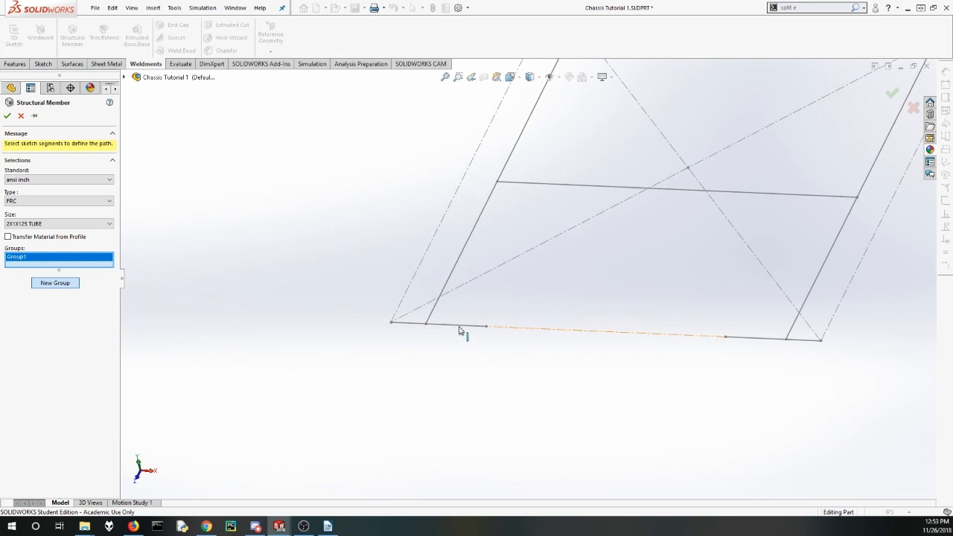
pyautogui.click(458, 327)
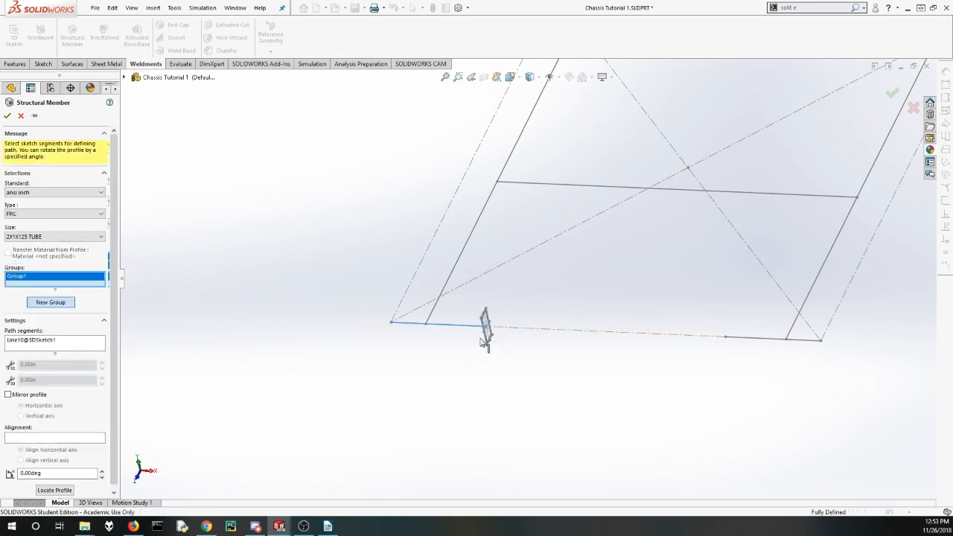
# Step: Relocate the tube profile so the midpoint of its outer long side coincides with the end of the path segment
pyautogui.scroll(-4, 484, 321)
pyautogui.moveTo(488, 308); pyautogui.dragTo(395, 198, button='middle')
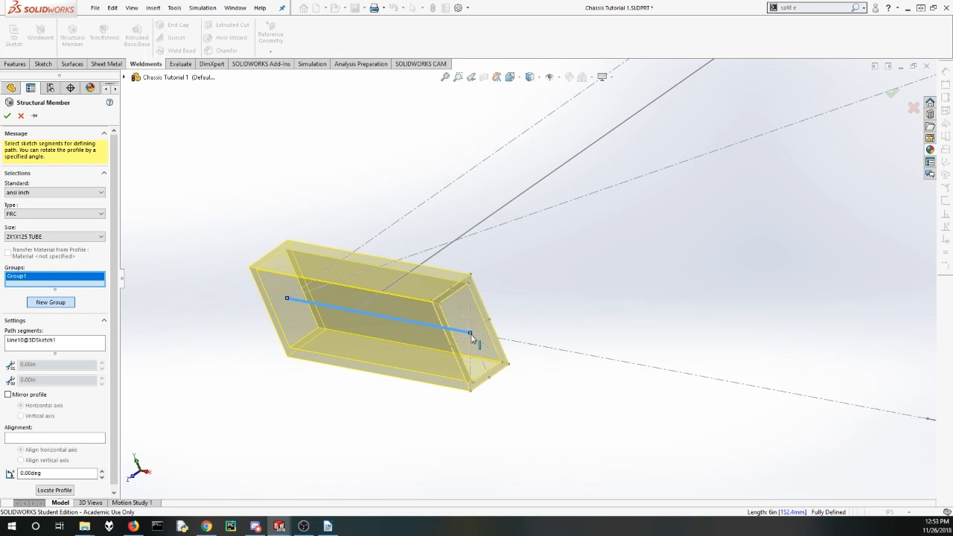
pyautogui.scroll(-4, 476, 331)
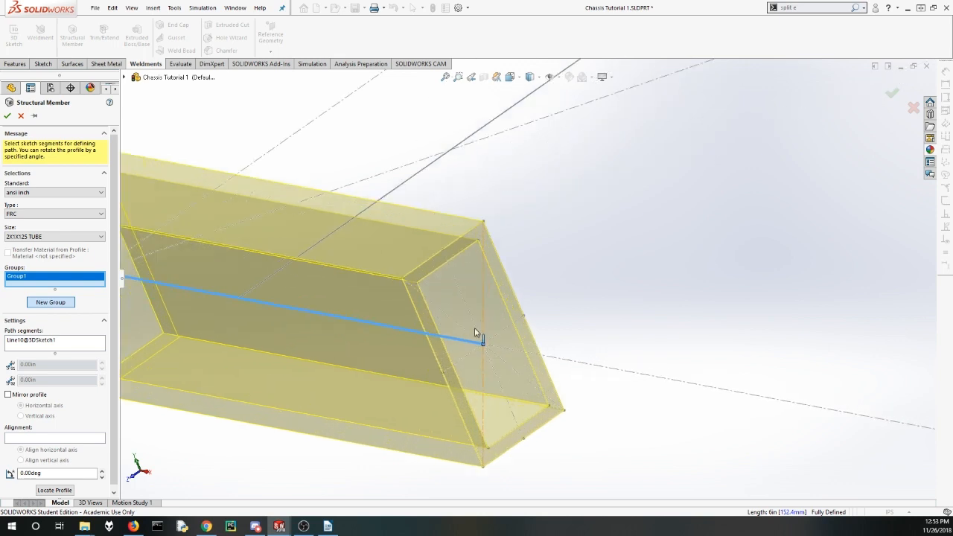
pyautogui.scroll(1, 451, 381)
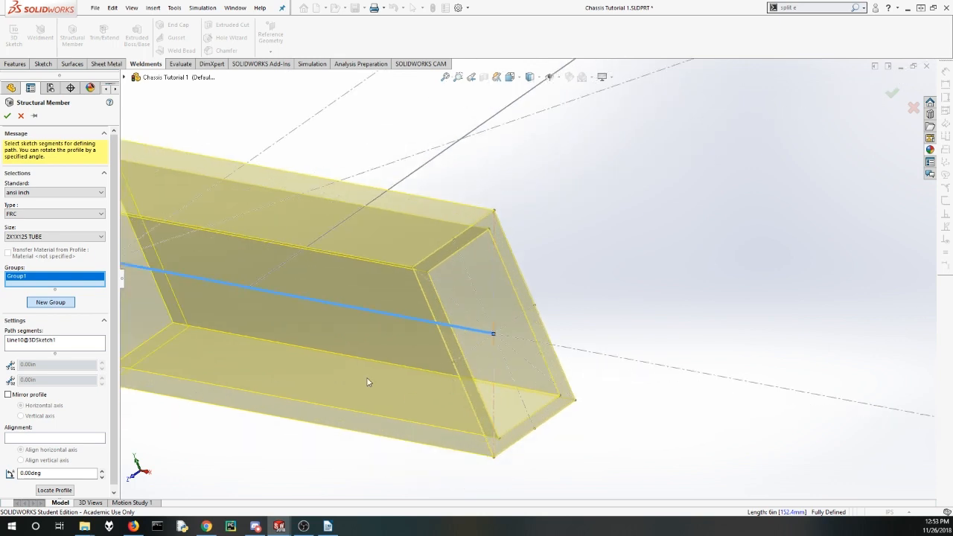
pyautogui.scroll(2, 353, 353)
pyautogui.scroll(2, 471, 322)
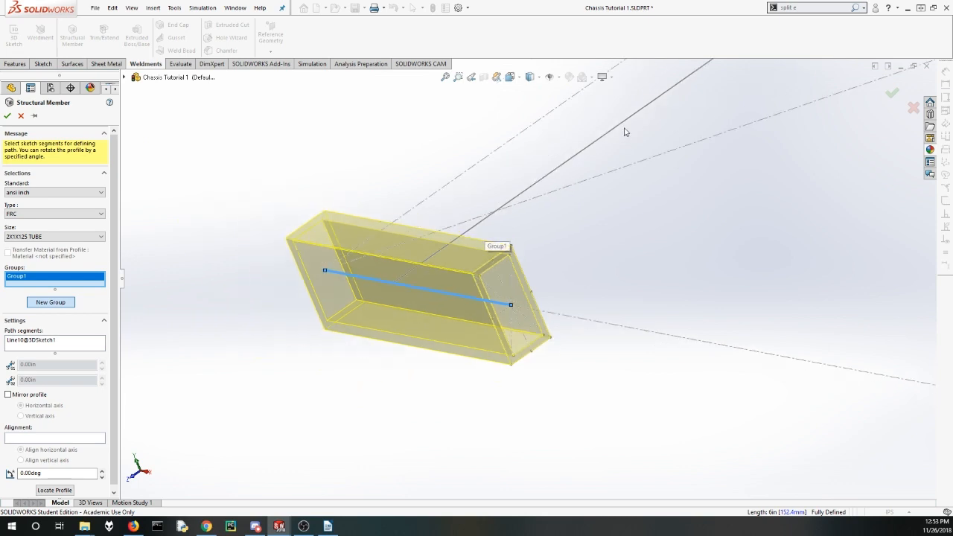
pyautogui.scroll(3, 585, 186)
pyautogui.scroll(1, 615, 200)
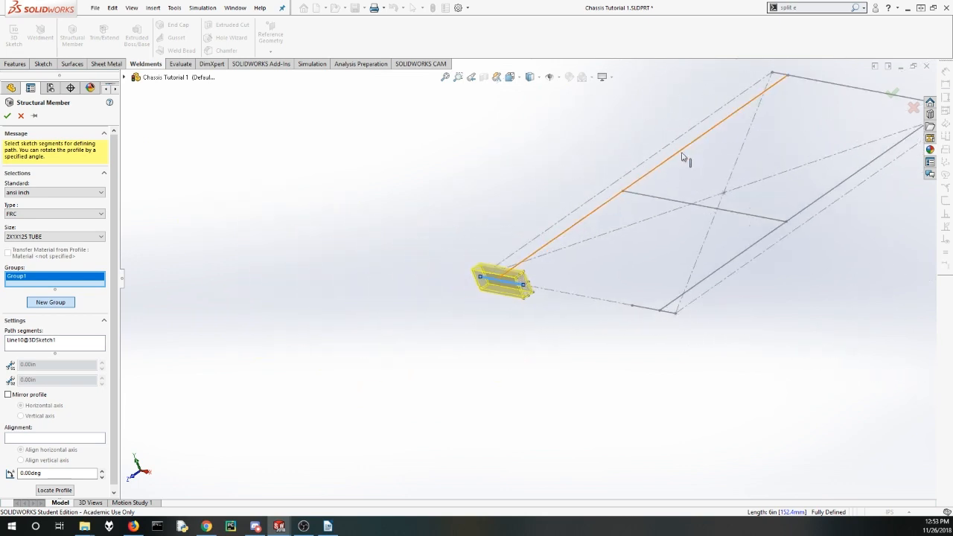
pyautogui.scroll(-4, 542, 238)
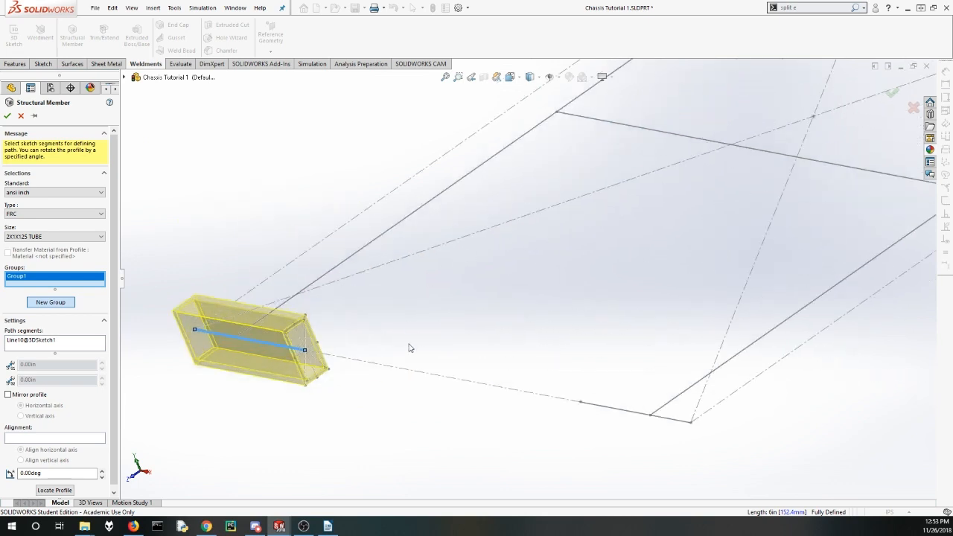
pyautogui.scroll(-2, 398, 347)
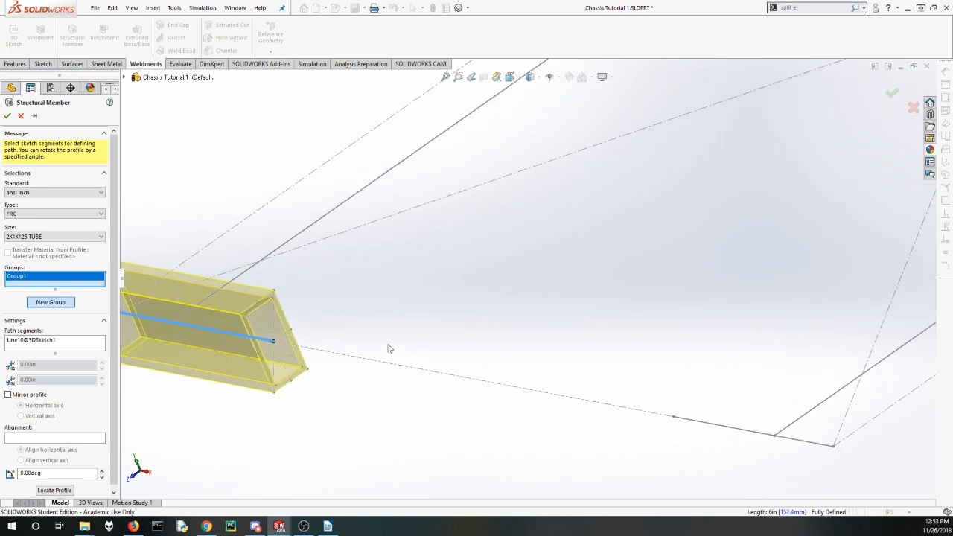
pyautogui.click(58, 491)
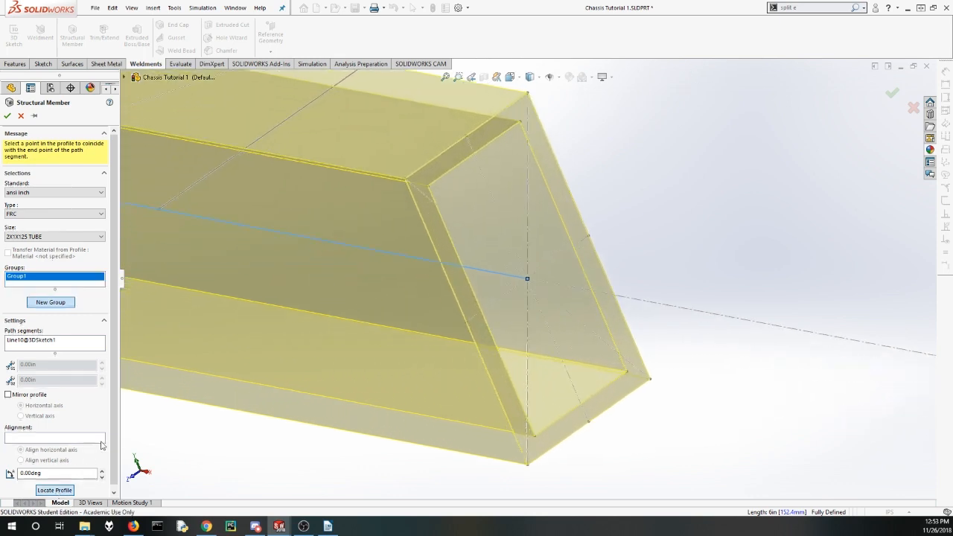
pyautogui.click(467, 328)
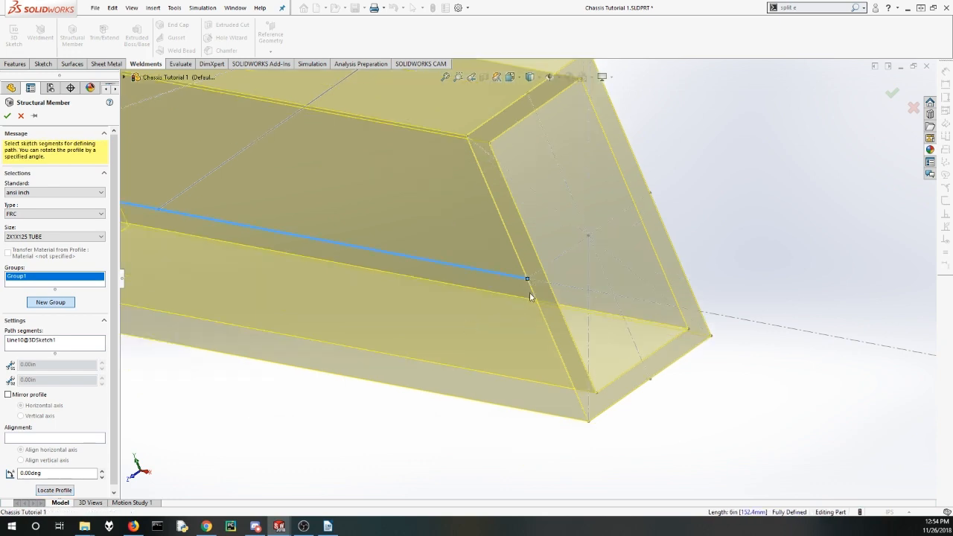
pyautogui.scroll(5, 570, 227)
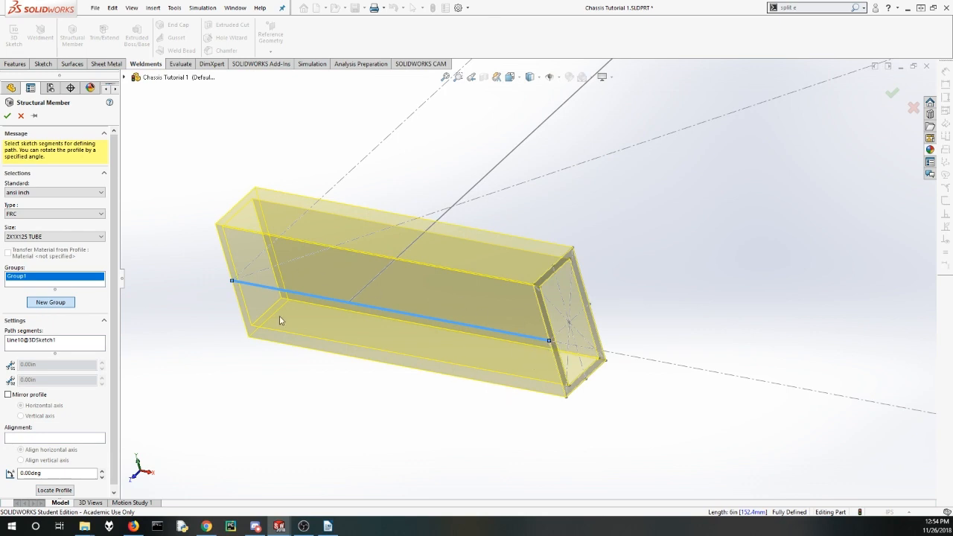
pyautogui.press('z')
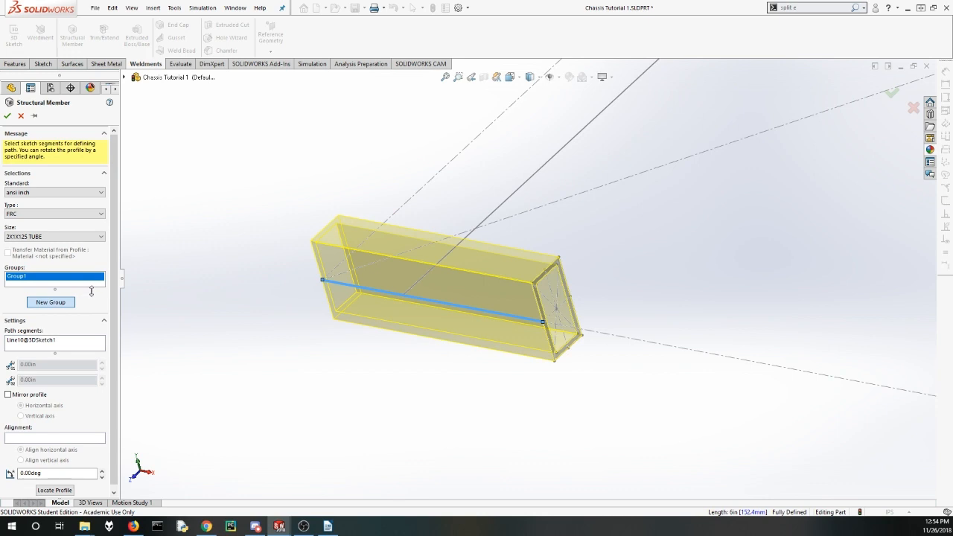
# Step: Add a new structural member group with the frame's left long side line as its path
pyautogui.scroll(5, 521, 213)
pyautogui.scroll(-2, 513, 233)
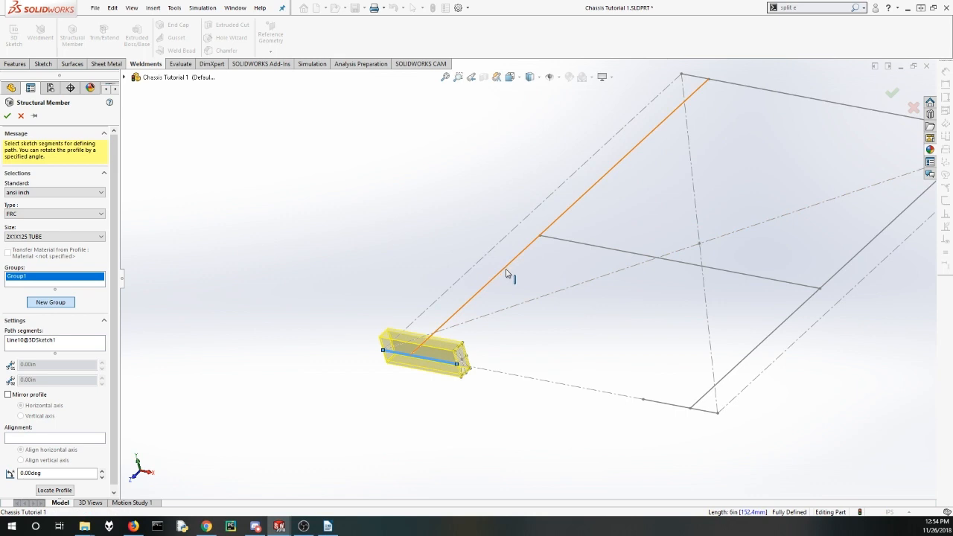
pyautogui.scroll(-2, 507, 271)
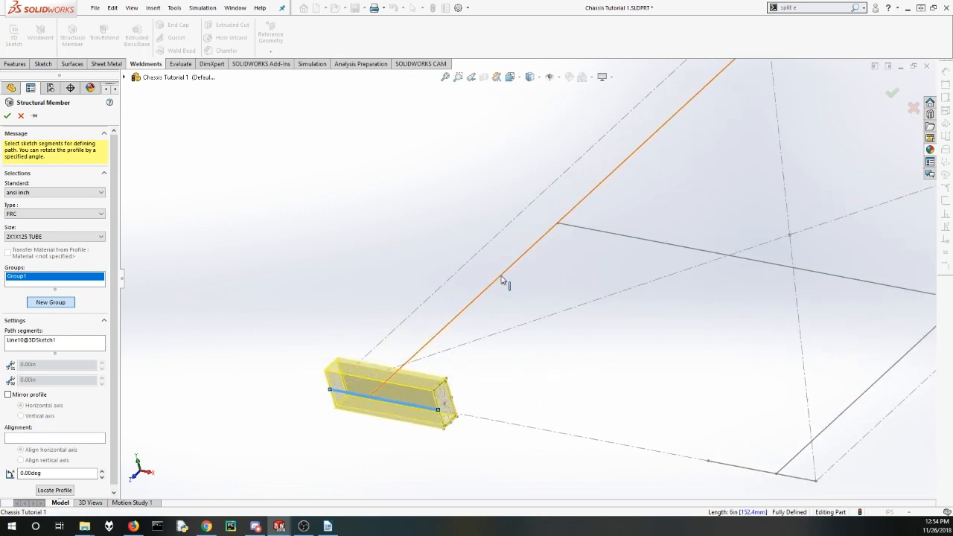
pyautogui.scroll(-4, 385, 364)
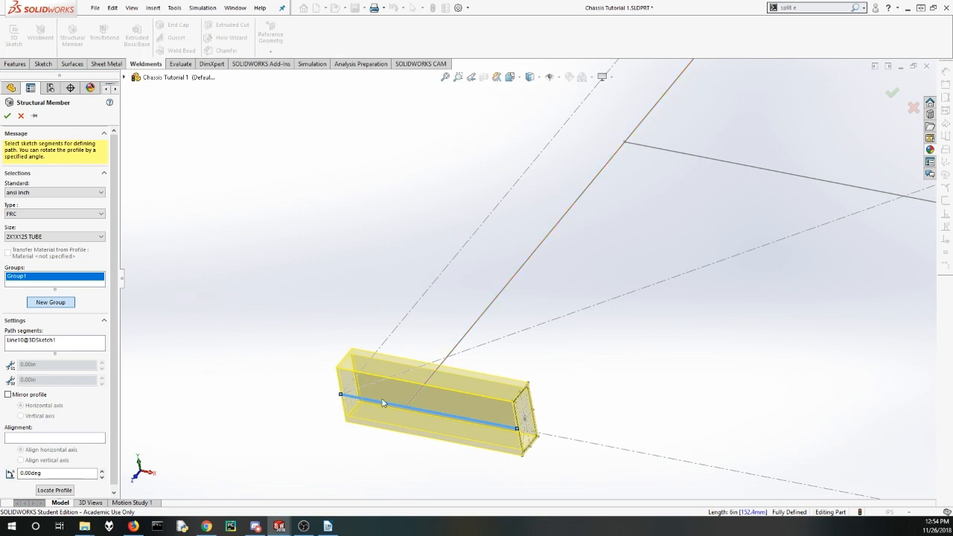
pyautogui.scroll(7, 390, 370)
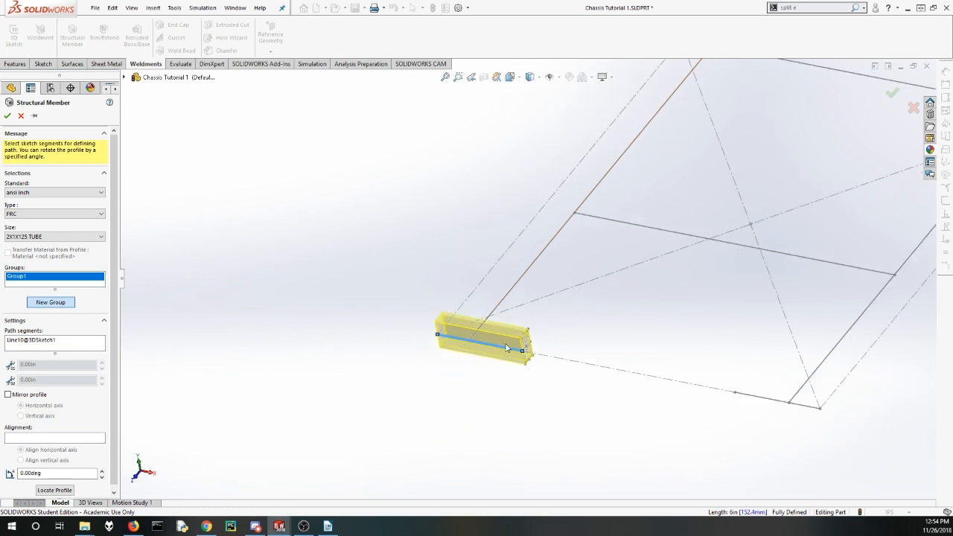
pyautogui.scroll(-3, 612, 232)
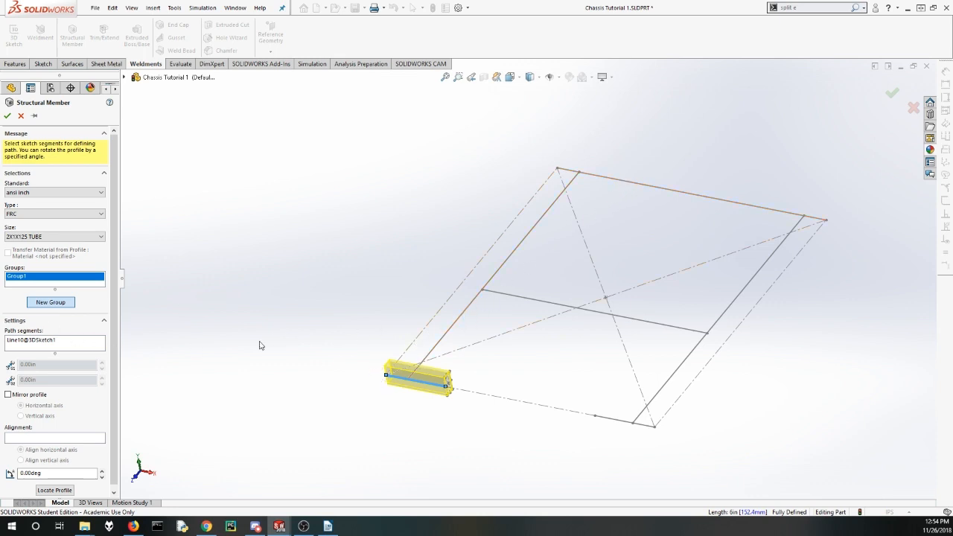
pyautogui.click(50, 303)
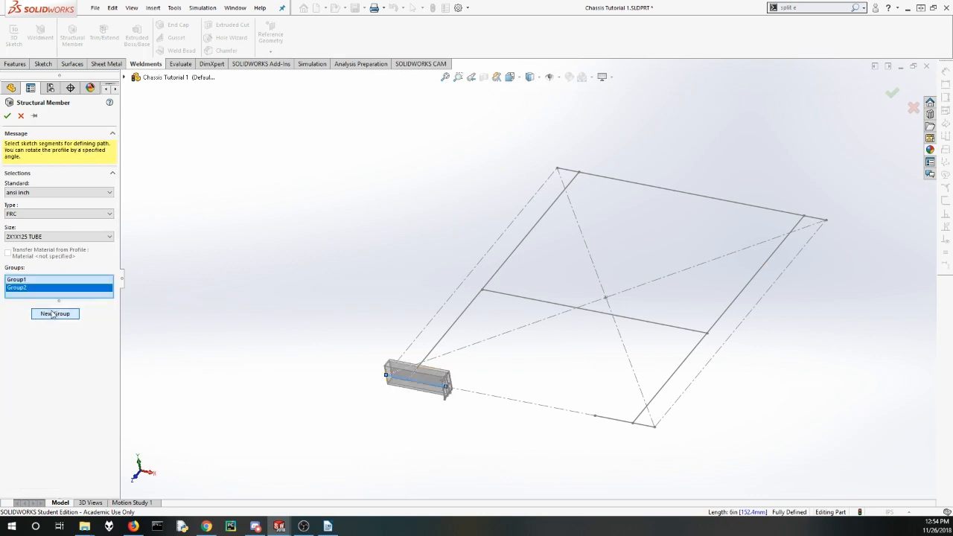
pyautogui.click(436, 350)
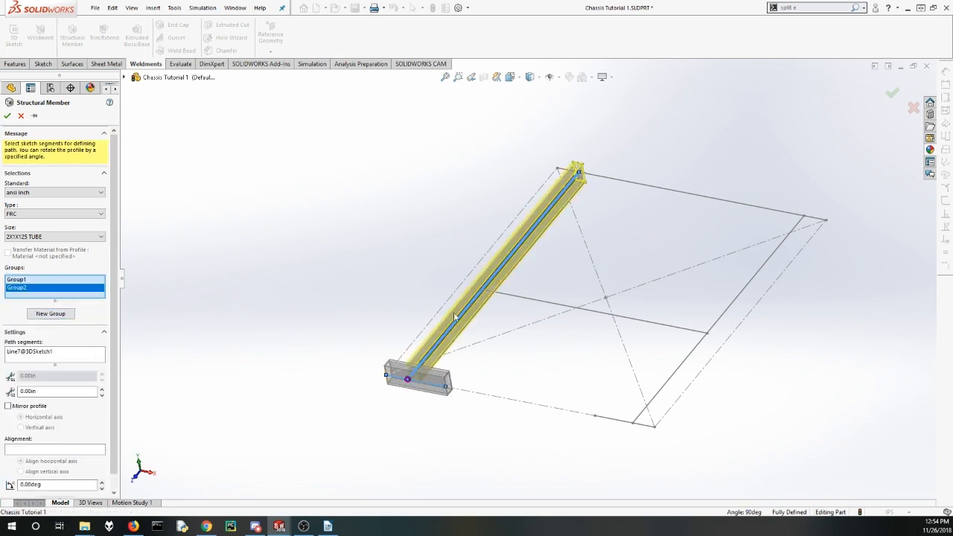
# Step: Relocate the left side tube's profile so the midpoint of its outer long side coincides with the end of the path
pyautogui.scroll(-10, 568, 179)
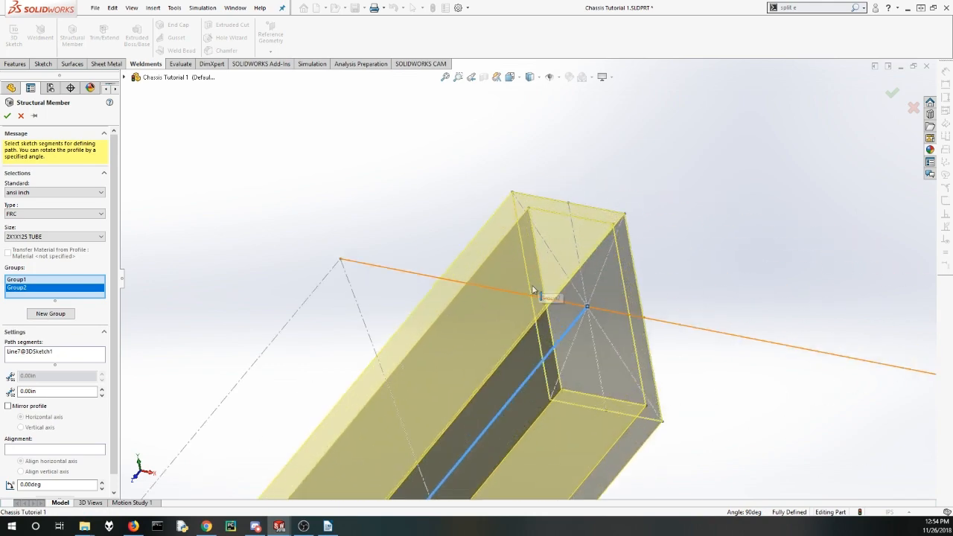
pyautogui.moveTo(546, 287); pyautogui.dragTo(519, 264, button='middle')
pyautogui.scroll(3, 519, 264)
pyautogui.scroll(-6, 757, 358)
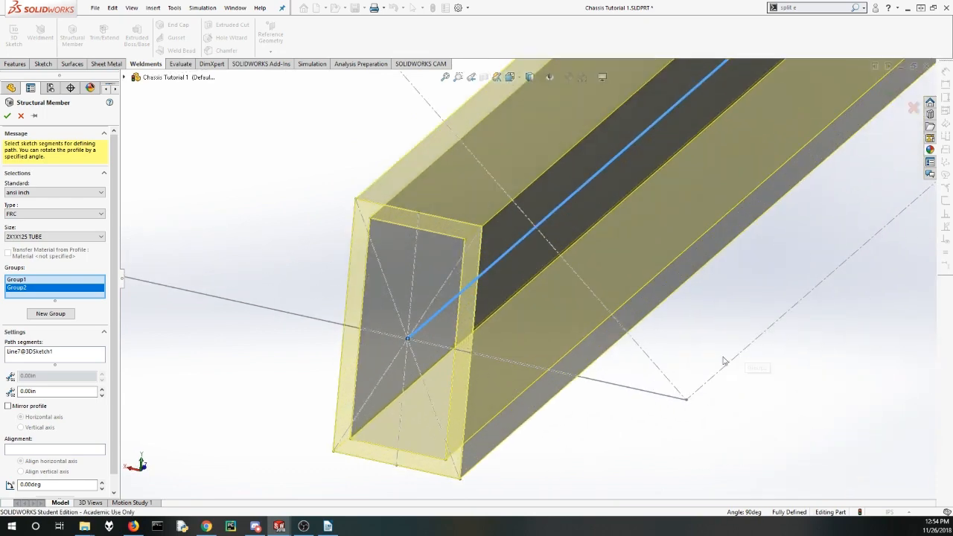
pyautogui.scroll(-1, 474, 348)
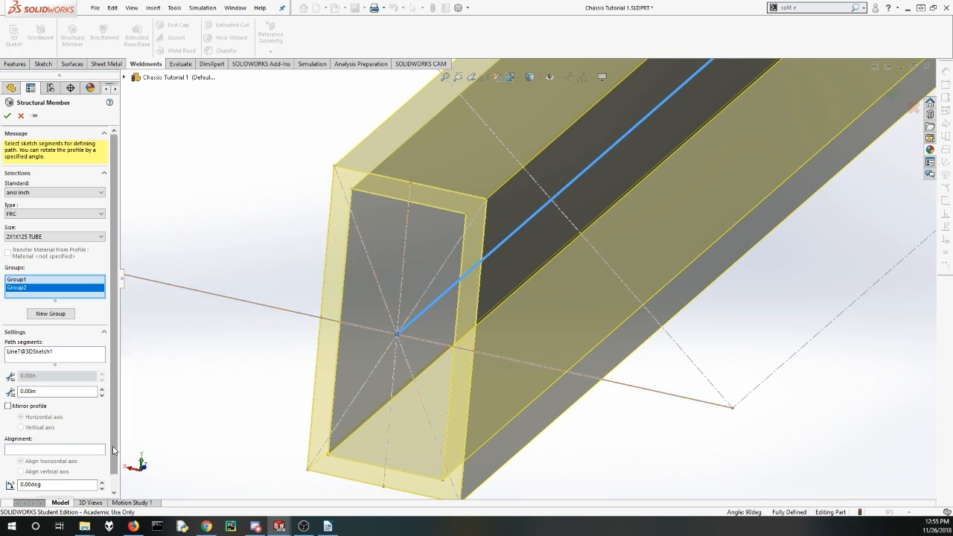
pyautogui.scroll(-1, 109, 447)
pyautogui.click(68, 486)
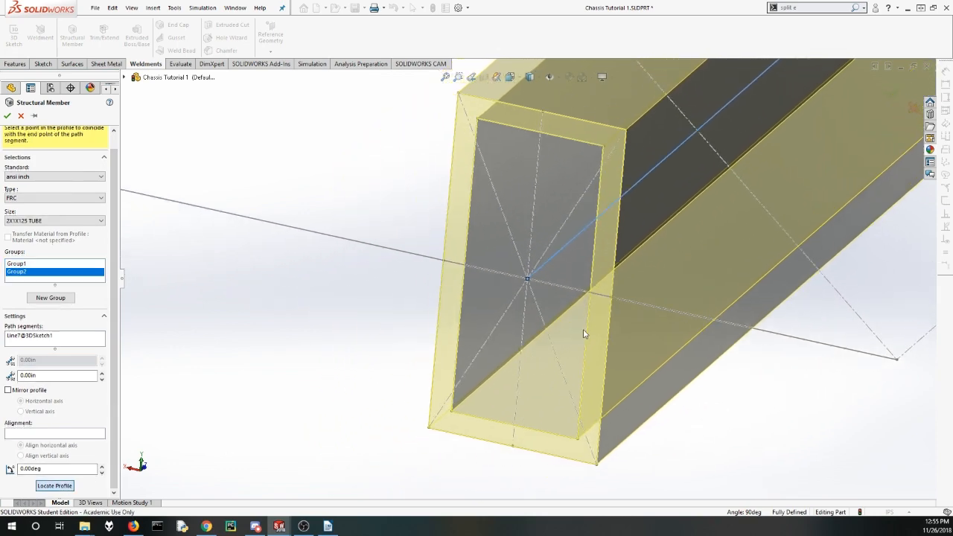
pyautogui.click(612, 298)
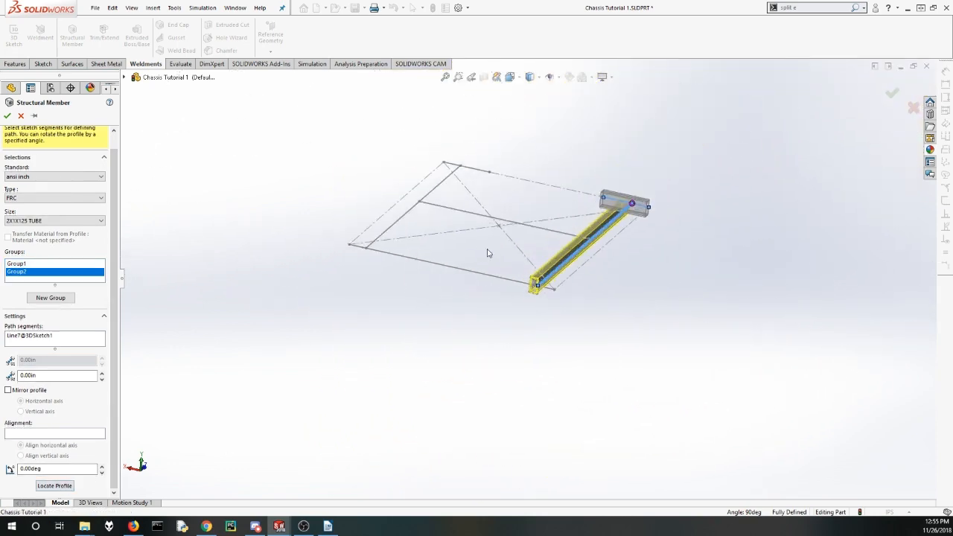
# Step: Add another group with the full-length line of the frame's upper side as its path
pyautogui.click(51, 298)
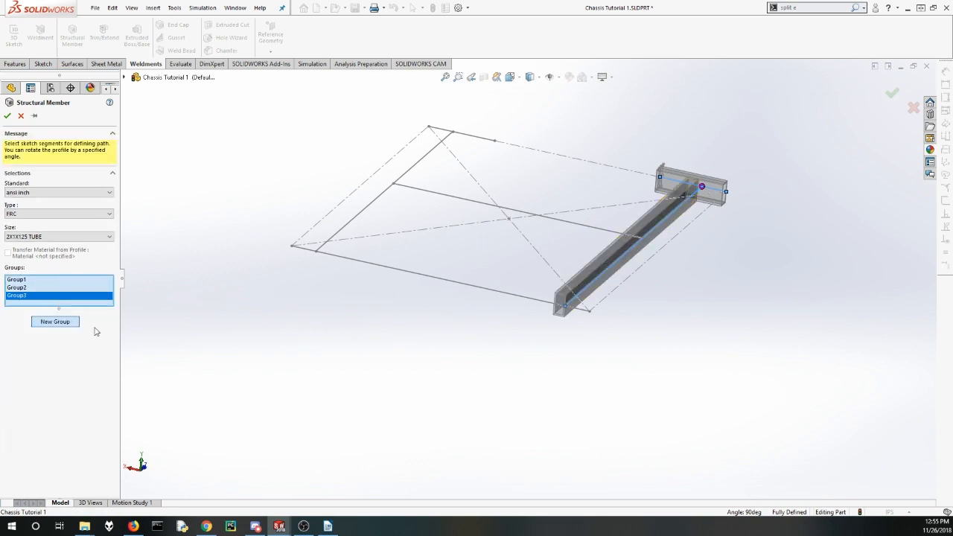
pyautogui.click(447, 282)
pyautogui.moveTo(443, 242); pyautogui.dragTo(436, 207, button='middle')
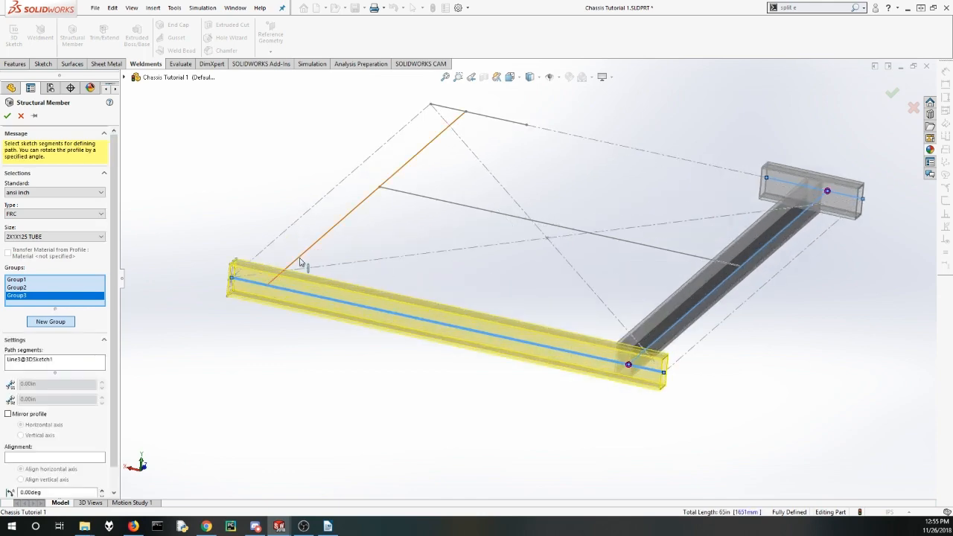
pyautogui.moveTo(304, 266); pyautogui.dragTo(450, 306, button='middle')
# Step: Relocate the upper side tube's profile so the midpoint of its outer long side coincides with the end of the path
pyautogui.scroll(-6, 409, 296)
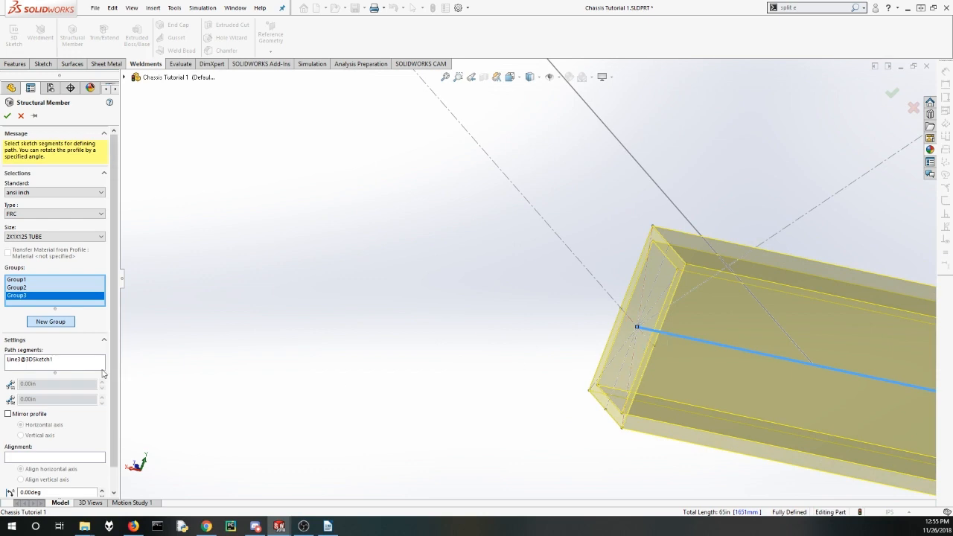
pyautogui.moveTo(115, 396); pyautogui.dragTo(130, 434)
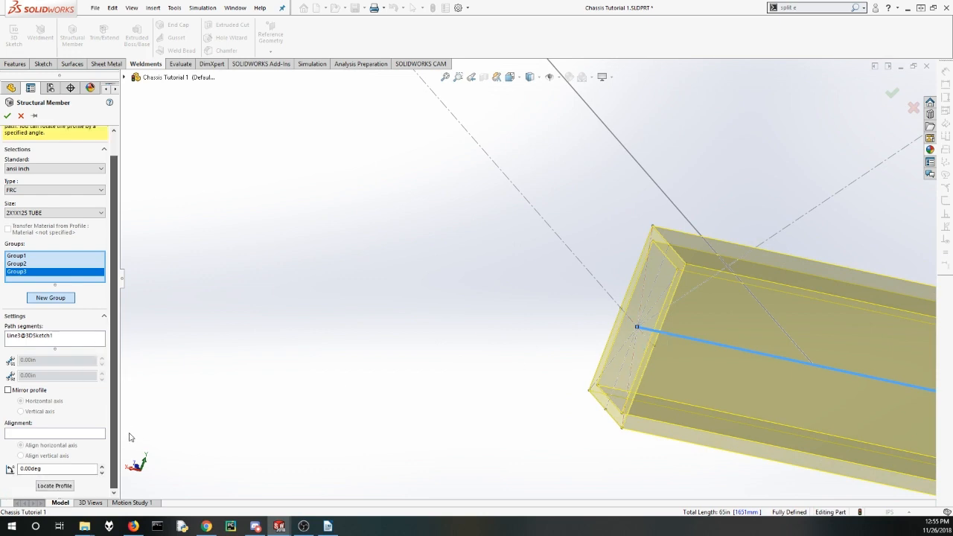
pyautogui.click(63, 486)
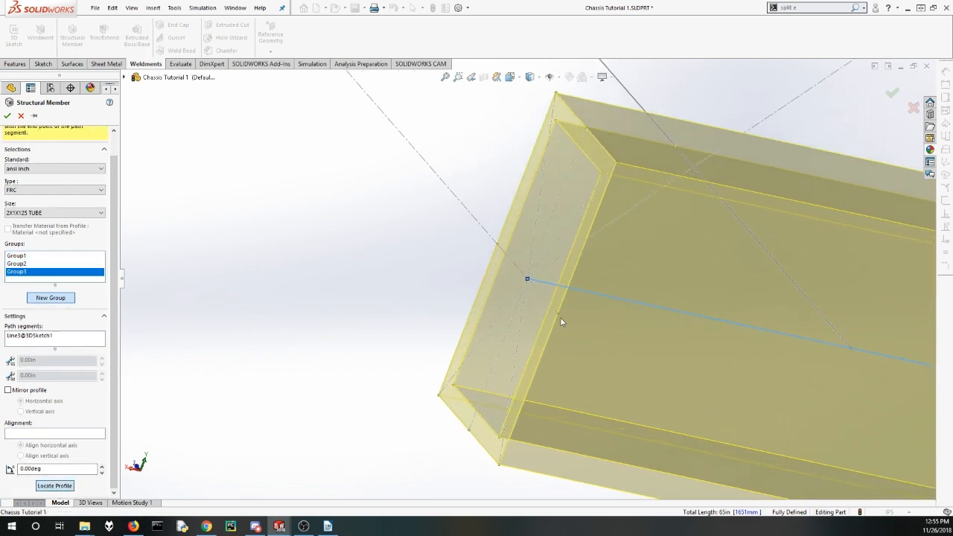
pyautogui.click(557, 314)
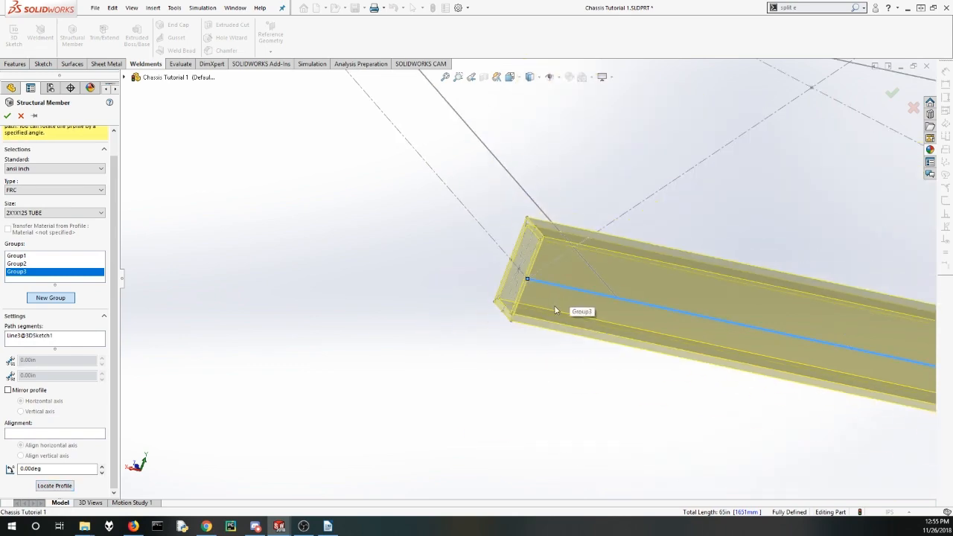
# Step: Finish the structural member with its three 2X1X125 tube groups
pyautogui.moveTo(587, 312); pyautogui.dragTo(654, 231, button='middle')
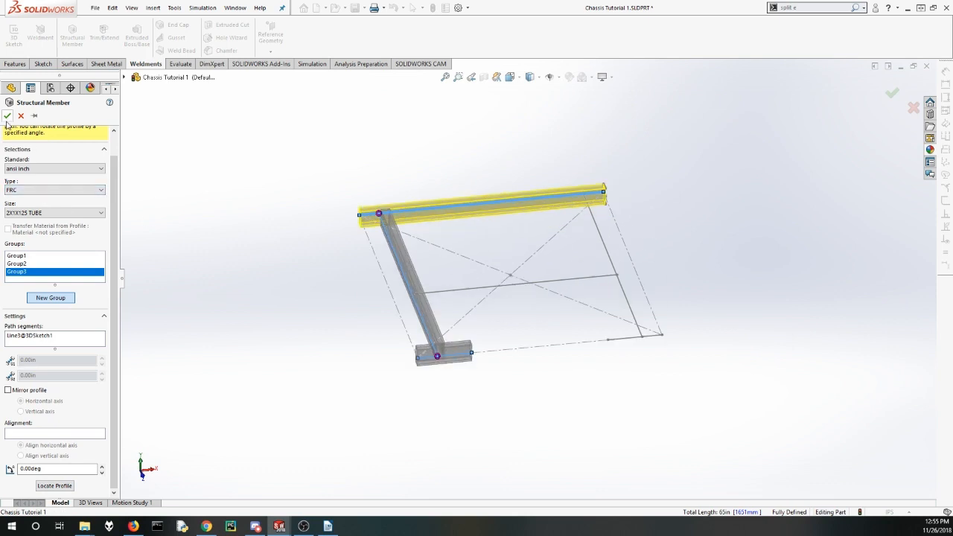
pyautogui.moveTo(395, 285); pyautogui.dragTo(555, 262, button='middle')
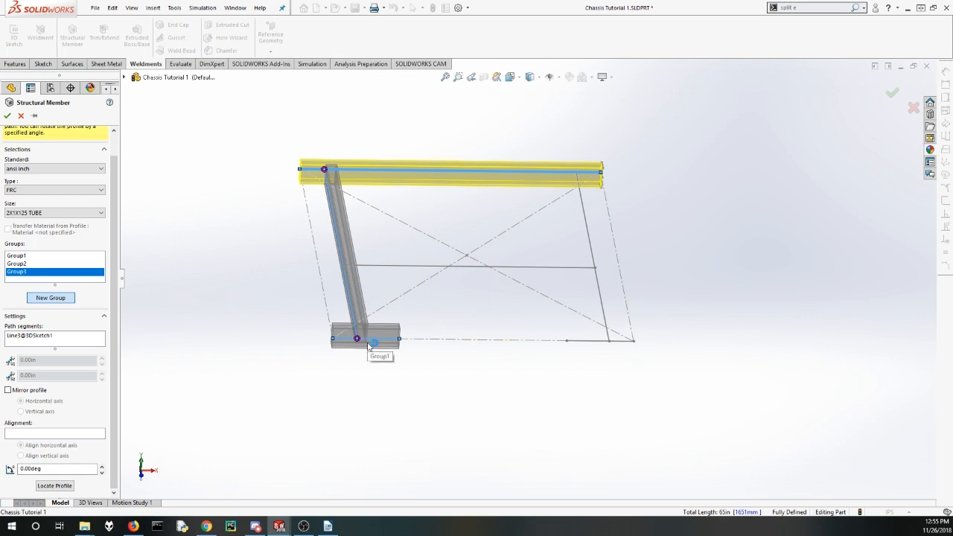
pyautogui.moveTo(425, 317); pyautogui.dragTo(458, 261, button='middle')
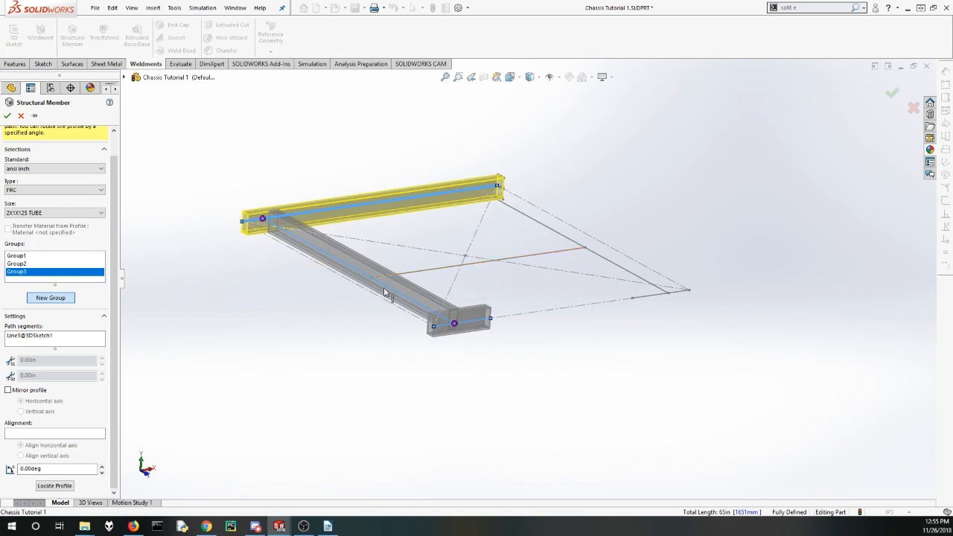
pyautogui.click(7, 116)
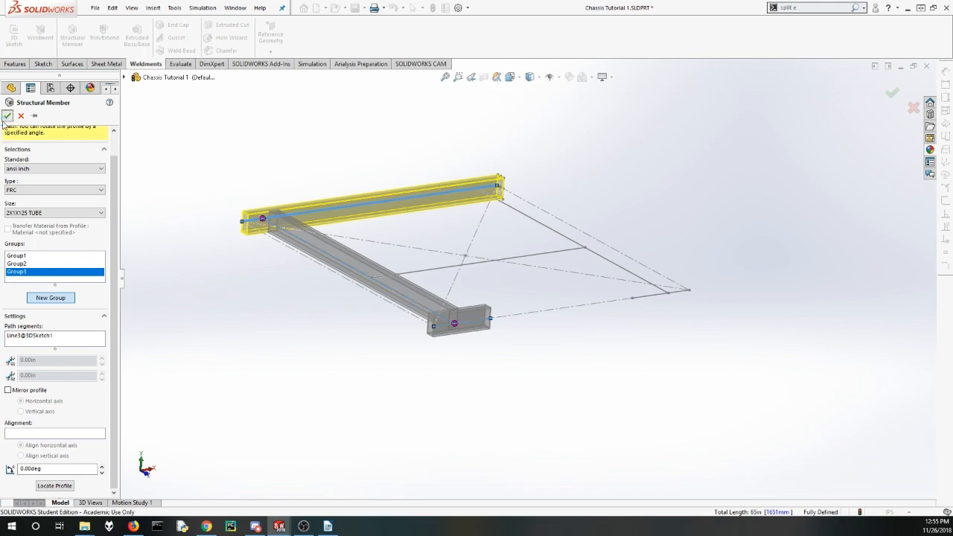
# Step: Start another structural member of type FRC and size 1X1X0625 TUBE with the middle crossbar line as its path
pyautogui.moveTo(502, 288); pyautogui.dragTo(421, 274, button='middle')
pyautogui.scroll(4, 373, 292)
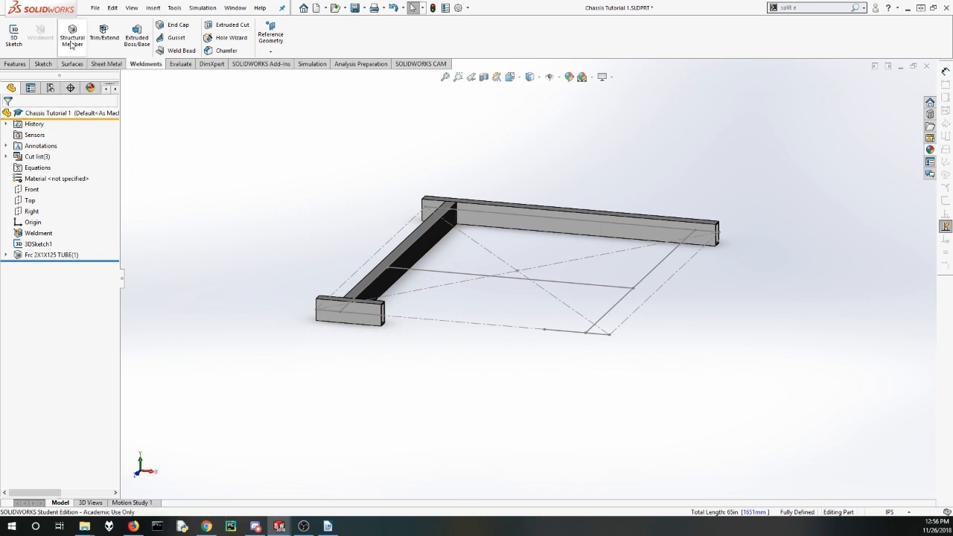
pyautogui.click(71, 41)
pyautogui.click(55, 224)
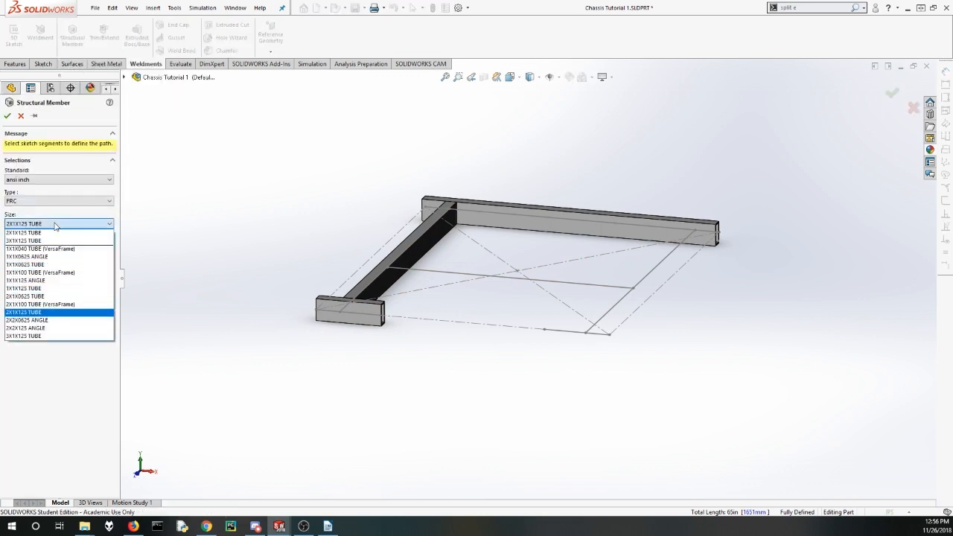
pyautogui.click(55, 265)
pyautogui.click(61, 284)
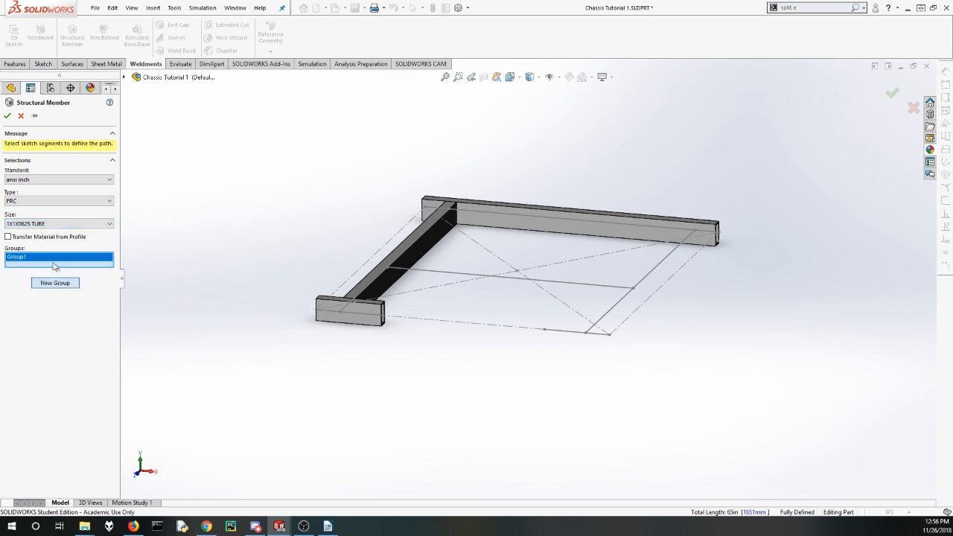
pyautogui.scroll(-3, 417, 264)
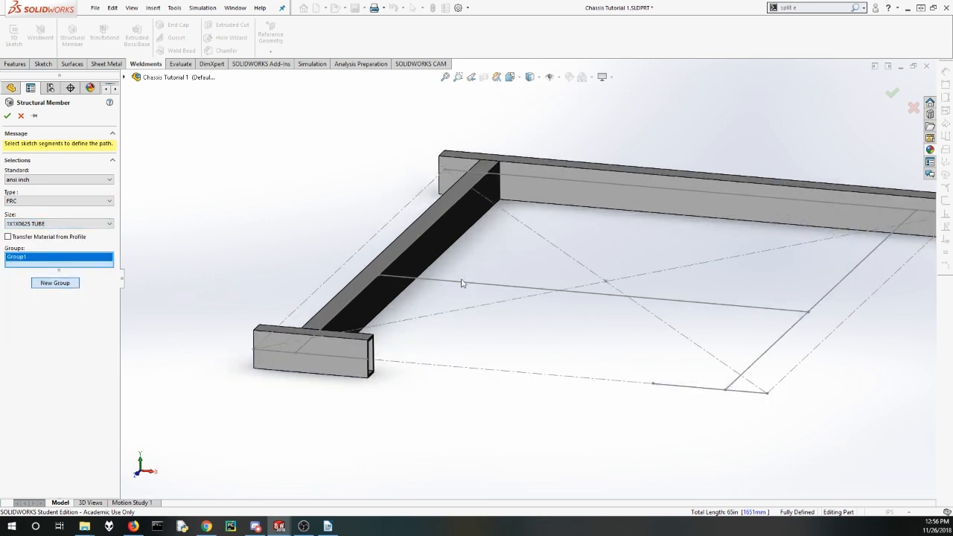
pyautogui.click(466, 283)
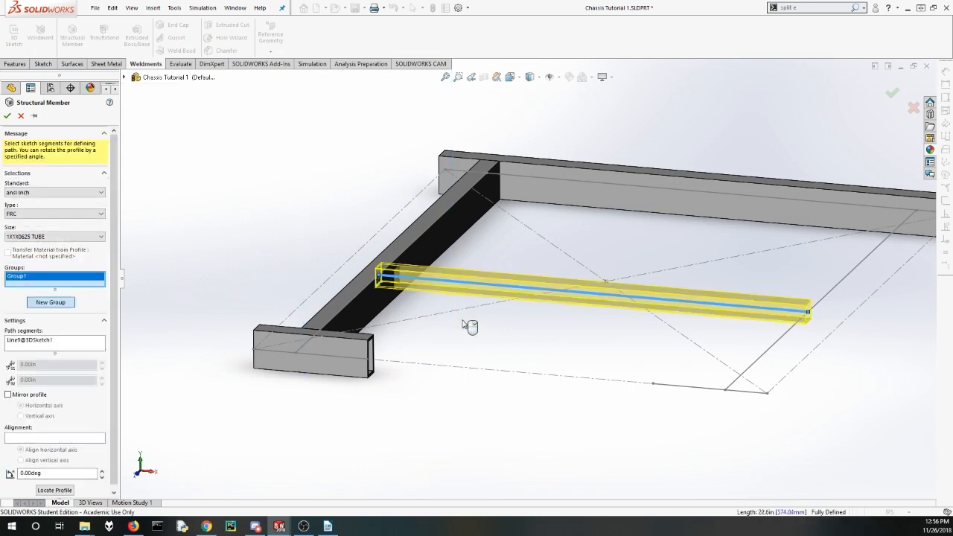
# Step: Relocate the crossbar tube's profile so the midpoint of its side facing the short end segment coincides with the end of the path
pyautogui.scroll(-2, 427, 293)
pyautogui.moveTo(428, 294); pyautogui.dragTo(380, 309, button='middle')
pyautogui.scroll(-4, 365, 283)
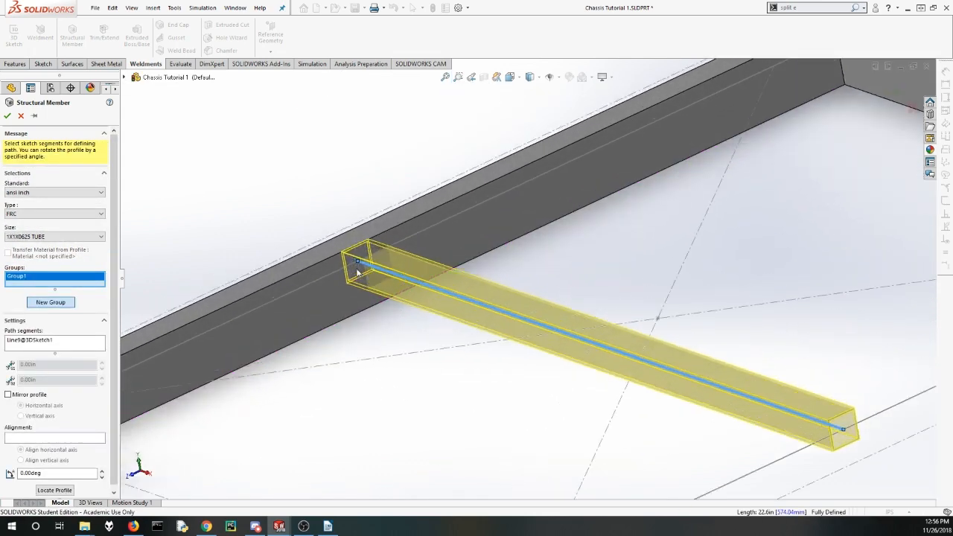
pyautogui.click(54, 490)
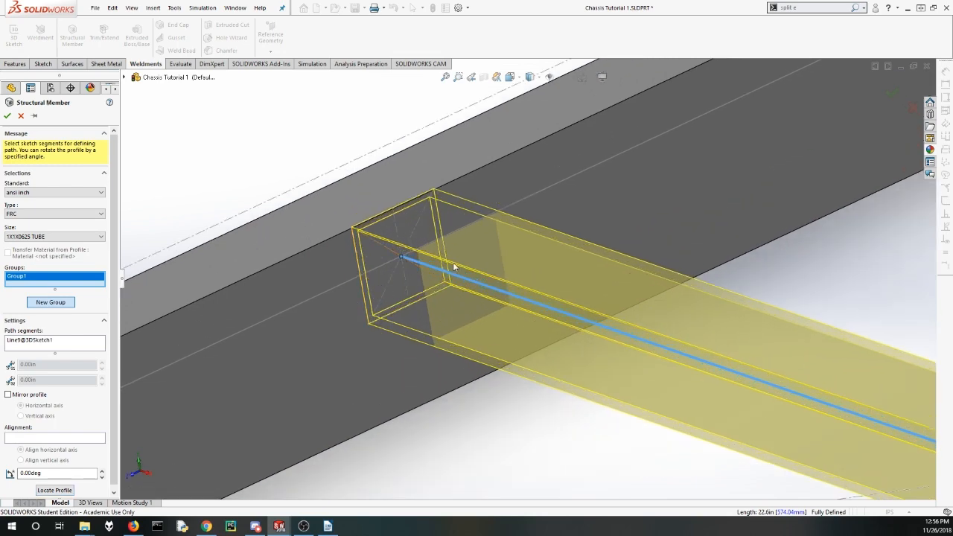
pyautogui.moveTo(454, 278); pyautogui.dragTo(438, 273, button='middle')
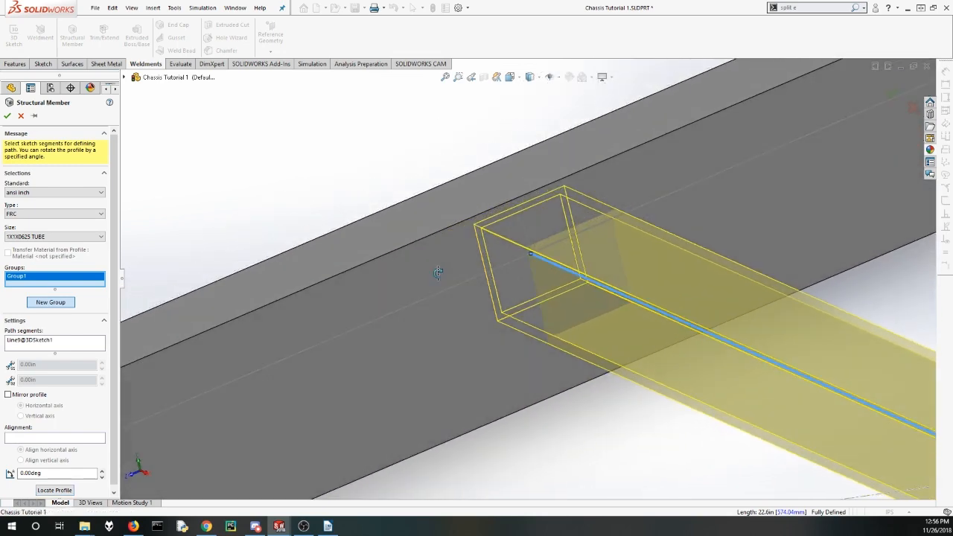
pyautogui.scroll(5, 562, 275)
pyautogui.scroll(-5, 618, 319)
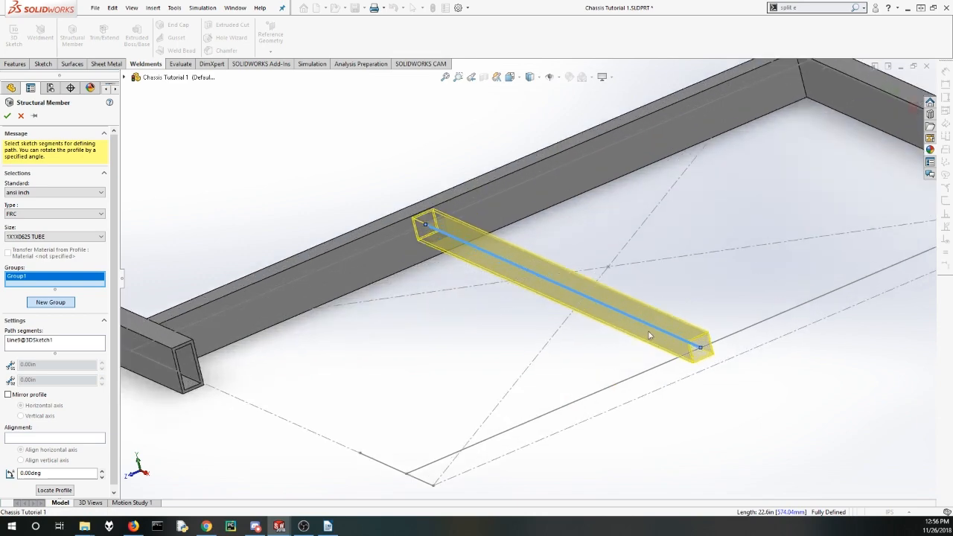
pyautogui.scroll(-4, 333, 158)
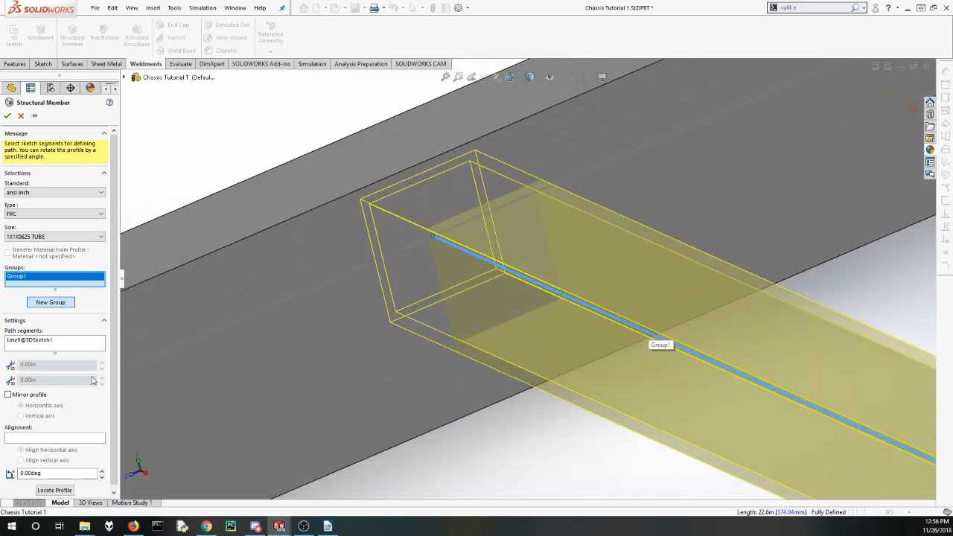
pyautogui.click(54, 490)
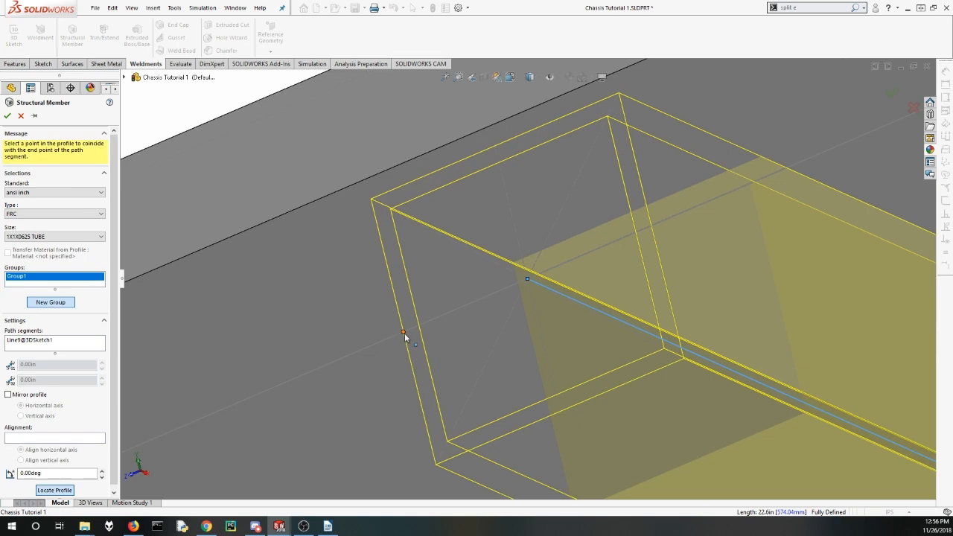
pyautogui.click(404, 333)
pyautogui.scroll(3, 586, 316)
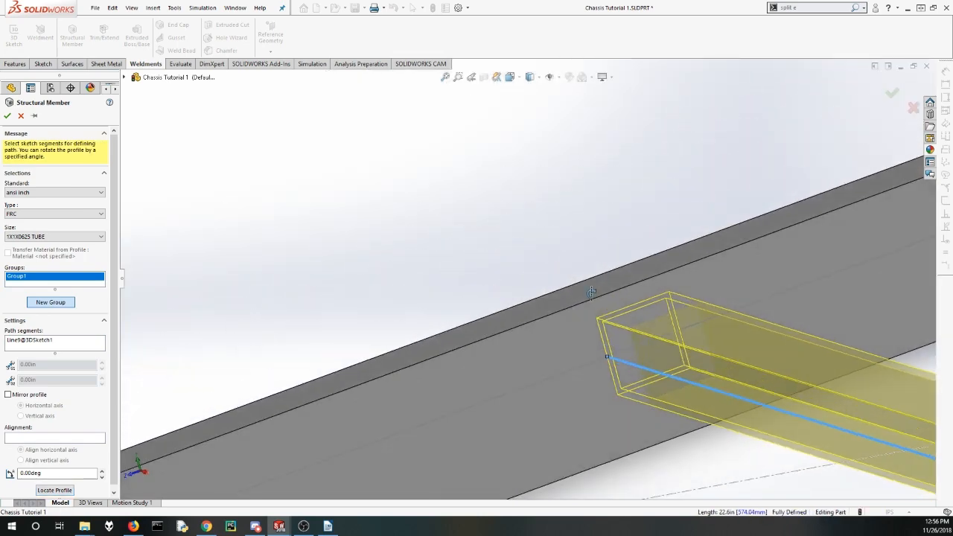
pyautogui.moveTo(599, 308); pyautogui.dragTo(586, 291, button='middle')
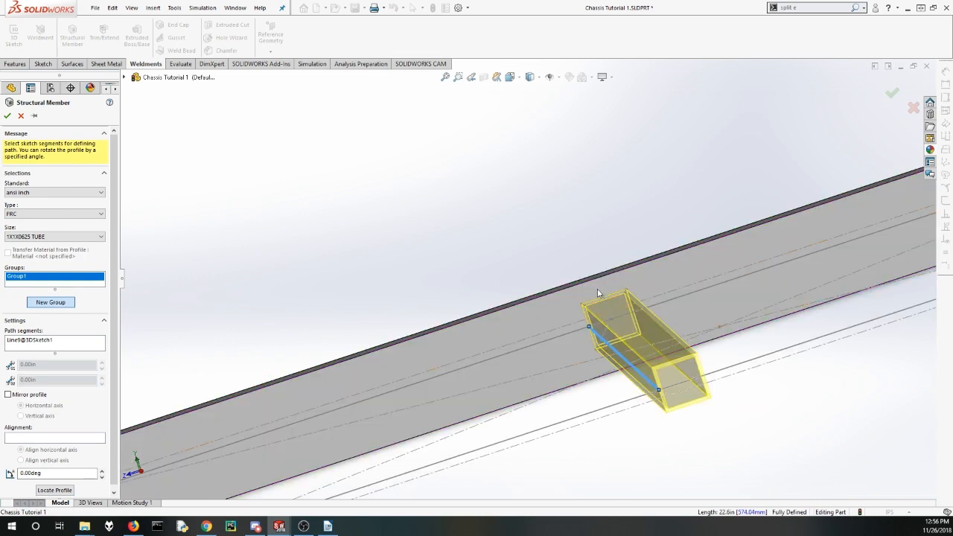
# Step: Finish the structural member with the 1X1X0625 TUBE crossbar as its single group
pyautogui.moveTo(604, 344); pyautogui.dragTo(647, 347, button='middle')
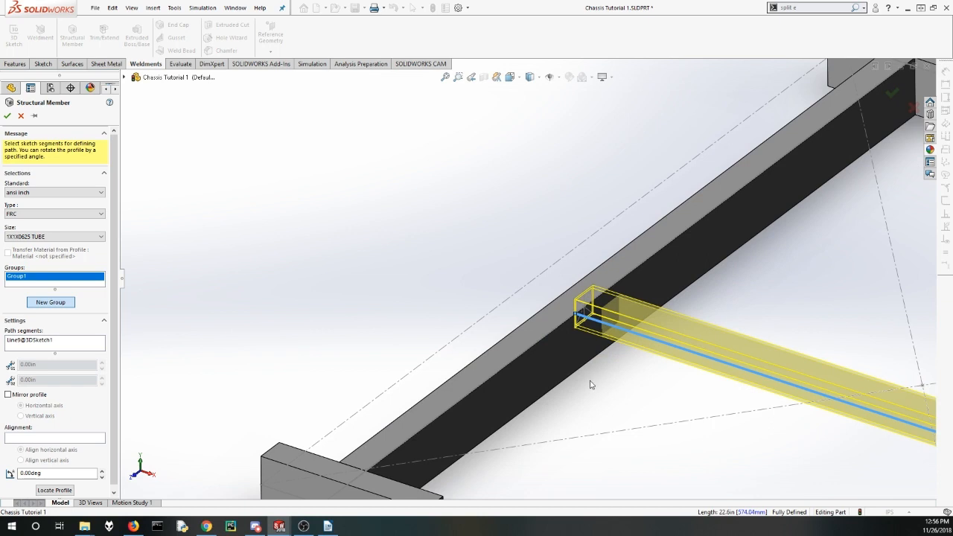
pyautogui.scroll(-2, 594, 337)
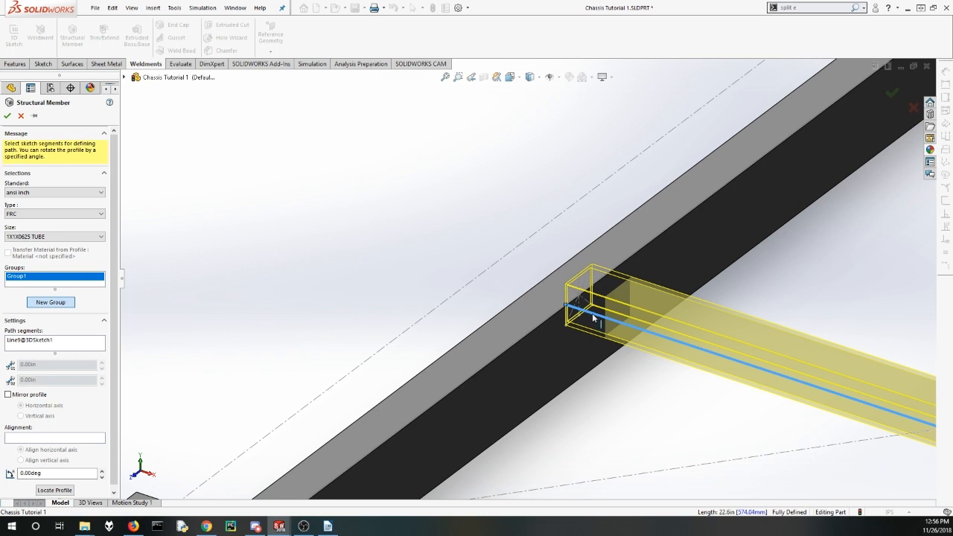
pyautogui.moveTo(592, 321); pyautogui.dragTo(604, 319, button='middle')
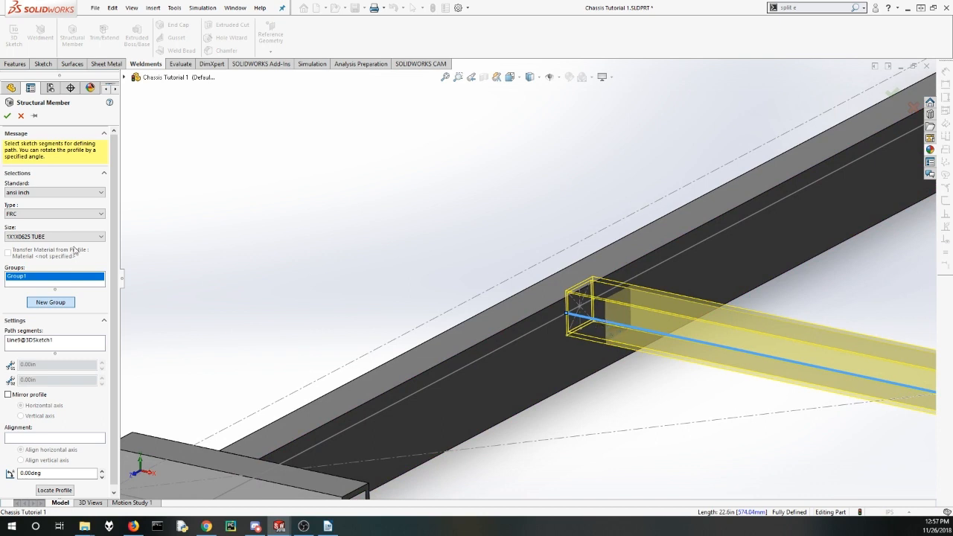
pyautogui.click(6, 116)
# Step: Examine how the crossbar tube meets the 2X1X125 side tube, and inspect the partly built frame as a whole
pyautogui.moveTo(571, 315); pyautogui.dragTo(596, 268, button='middle')
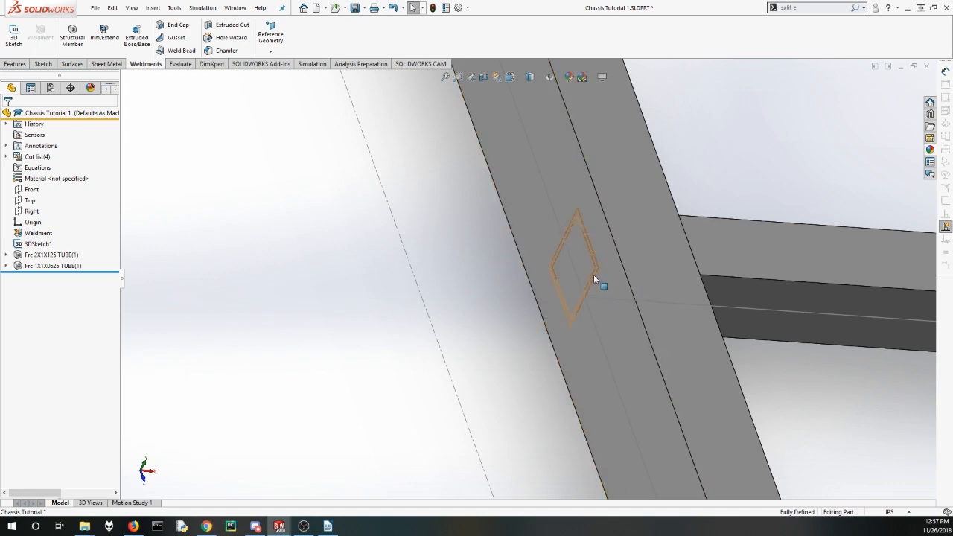
pyautogui.moveTo(593, 276); pyautogui.dragTo(583, 268, button='middle')
pyautogui.scroll(2, 588, 269)
pyautogui.scroll(4, 636, 252)
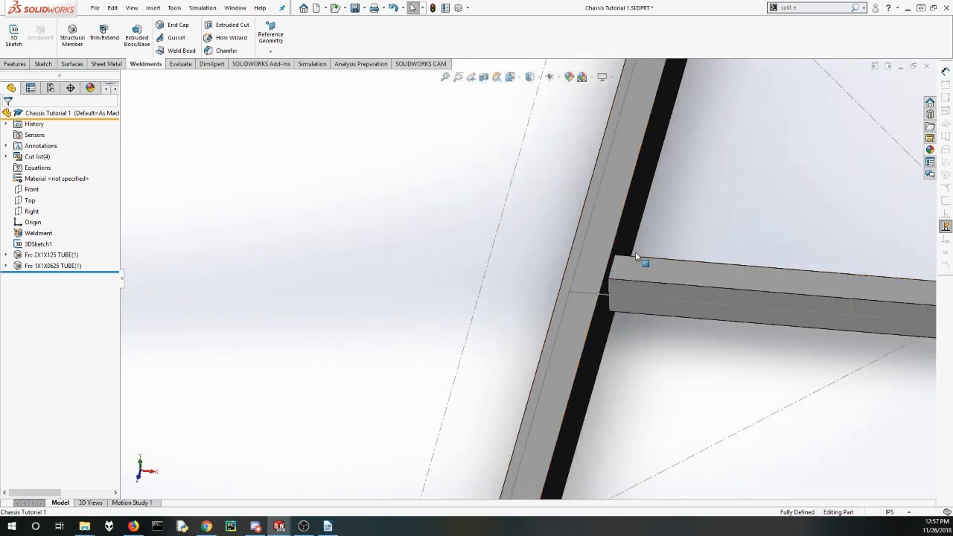
pyautogui.scroll(-5, 569, 283)
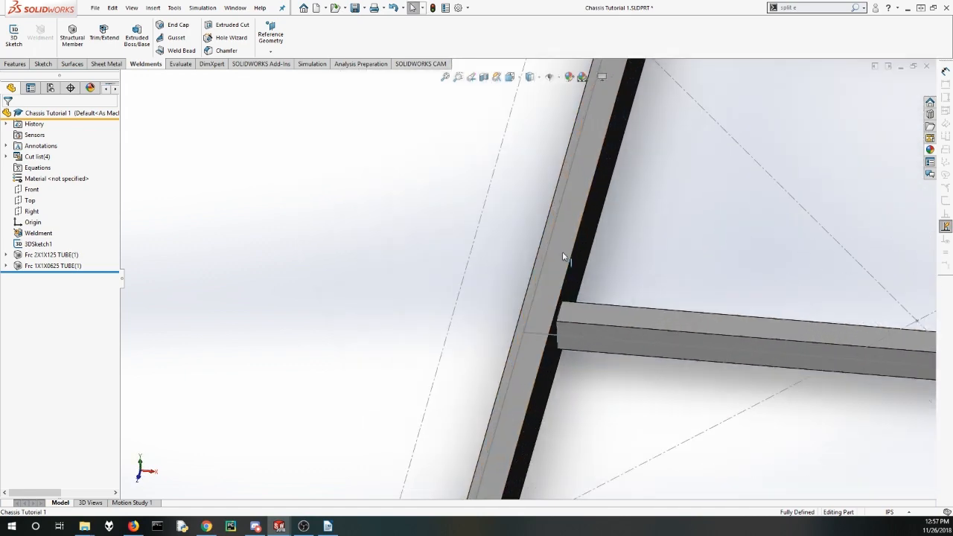
pyautogui.click(552, 280)
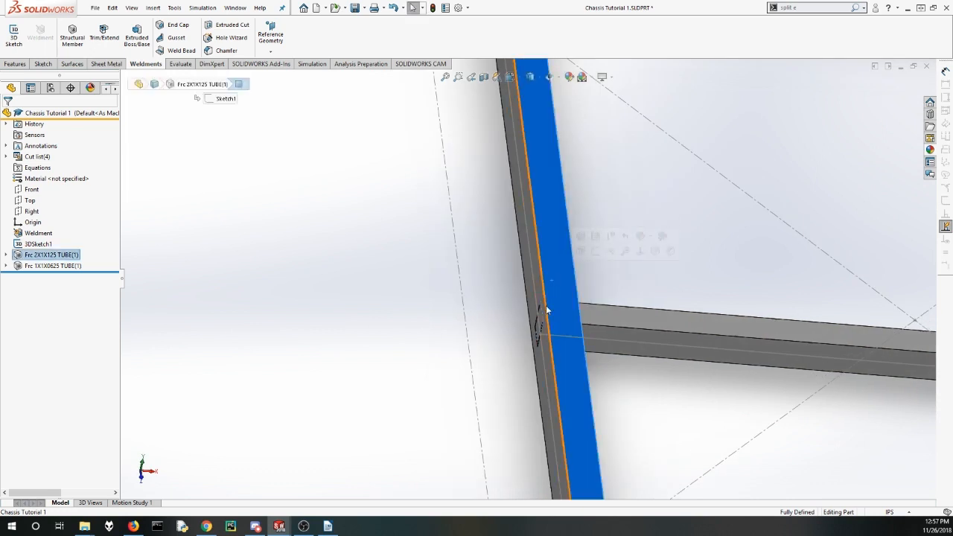
pyautogui.click(429, 321)
pyautogui.scroll(-3, 546, 307)
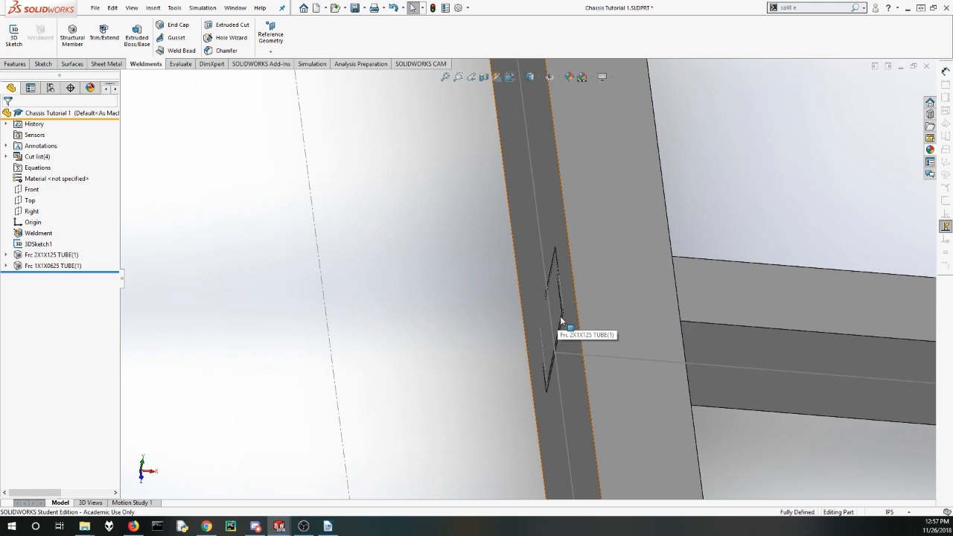
pyautogui.scroll(5, 570, 317)
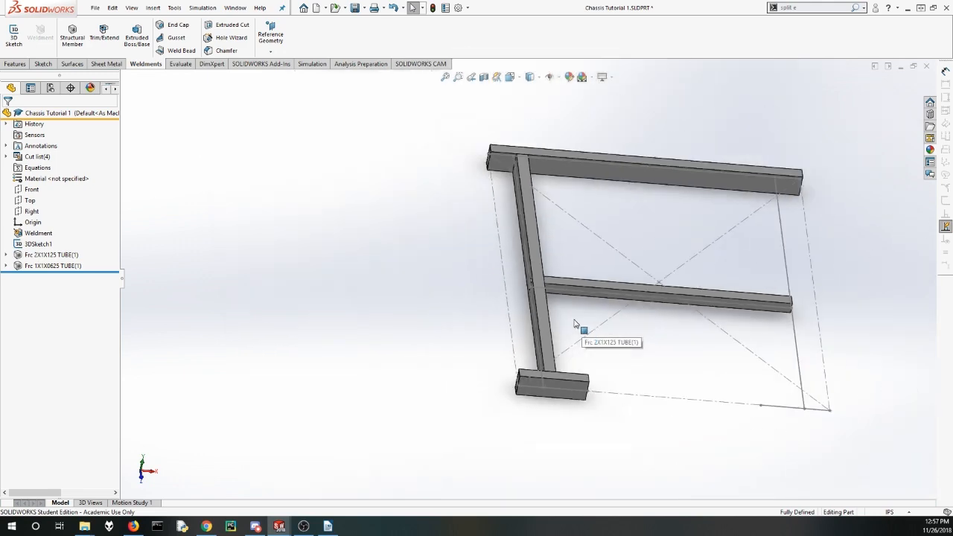
pyautogui.moveTo(575, 323); pyautogui.dragTo(589, 263, button='middle')
pyautogui.scroll(4, 610, 268)
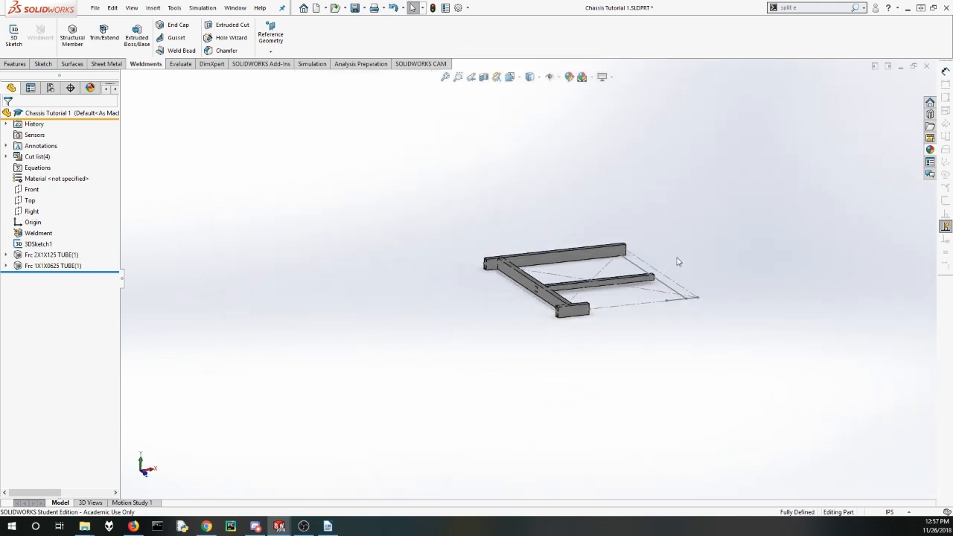
pyautogui.scroll(-4, 678, 261)
pyautogui.scroll(1, 521, 252)
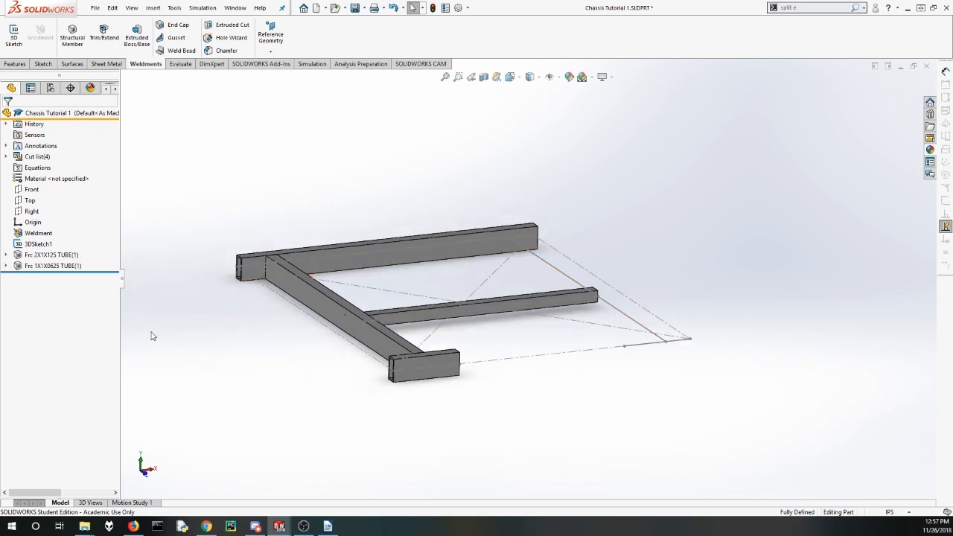
# Step: Switch to the Full Assembly document to examine the finished chassis's upper and lower frame levels, and return to Chassis Tutorial 1
pyautogui.moveTo(278, 527)
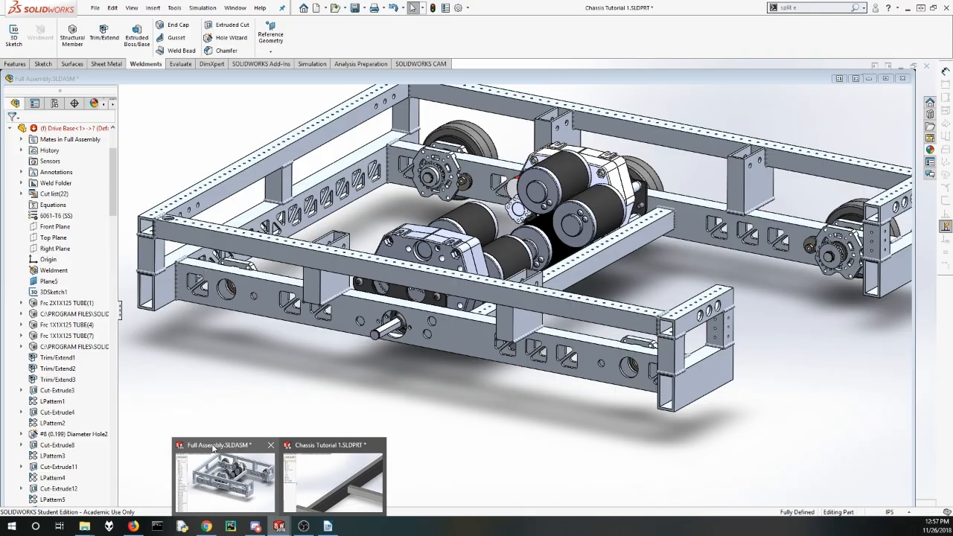
pyautogui.click(213, 448)
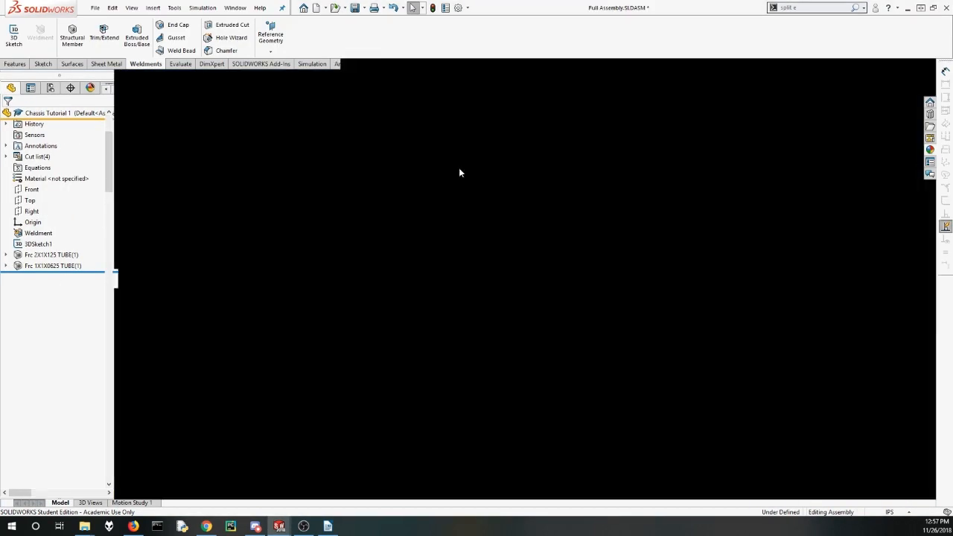
pyautogui.scroll(-2, 675, 234)
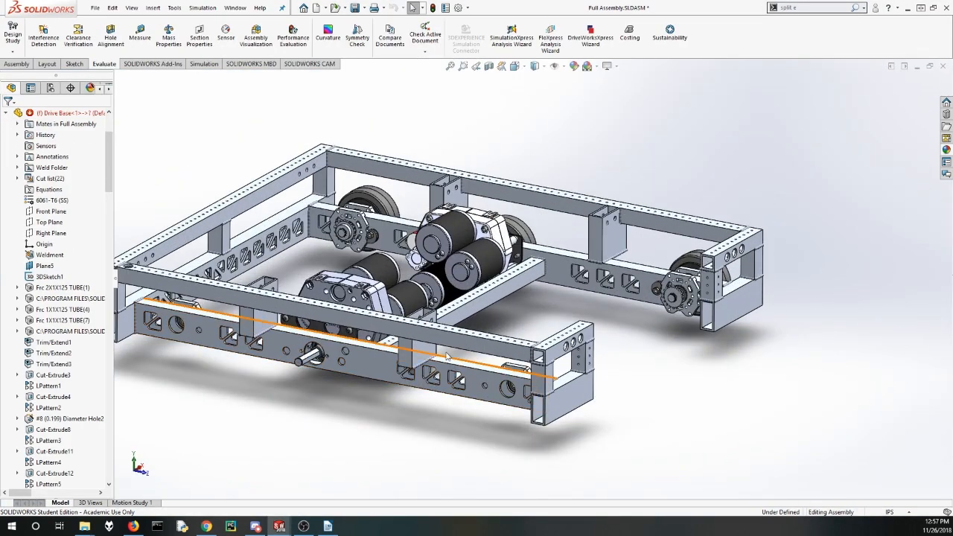
pyautogui.scroll(2, 447, 356)
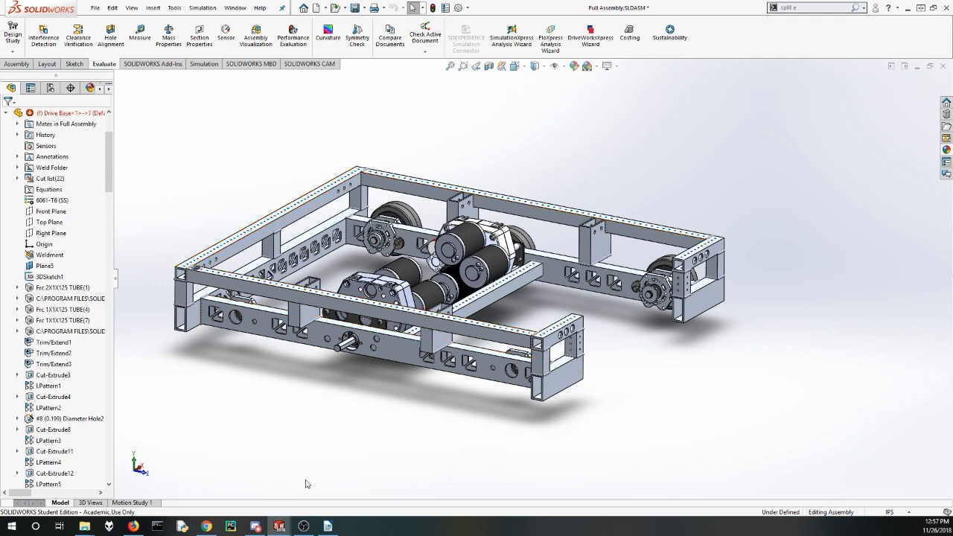
pyautogui.moveTo(280, 526)
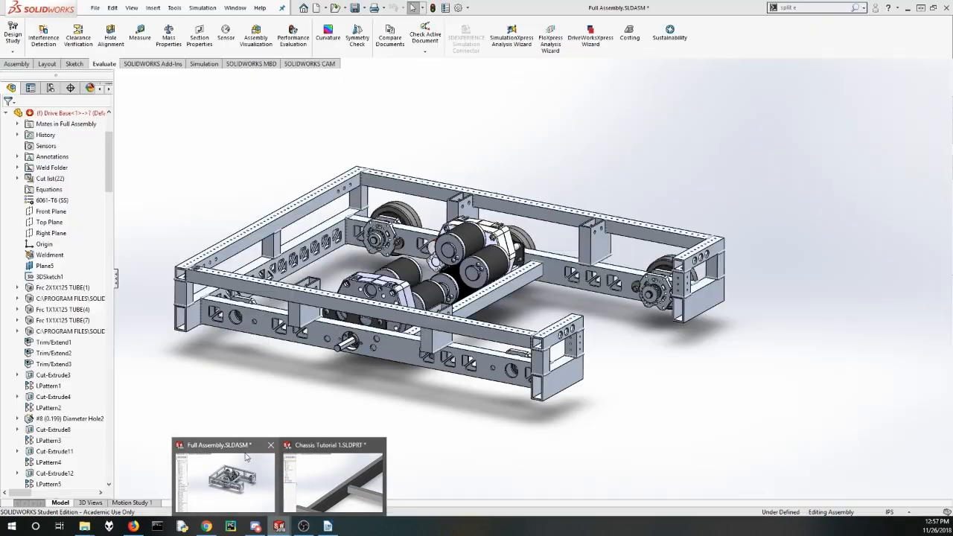
pyautogui.click(307, 455)
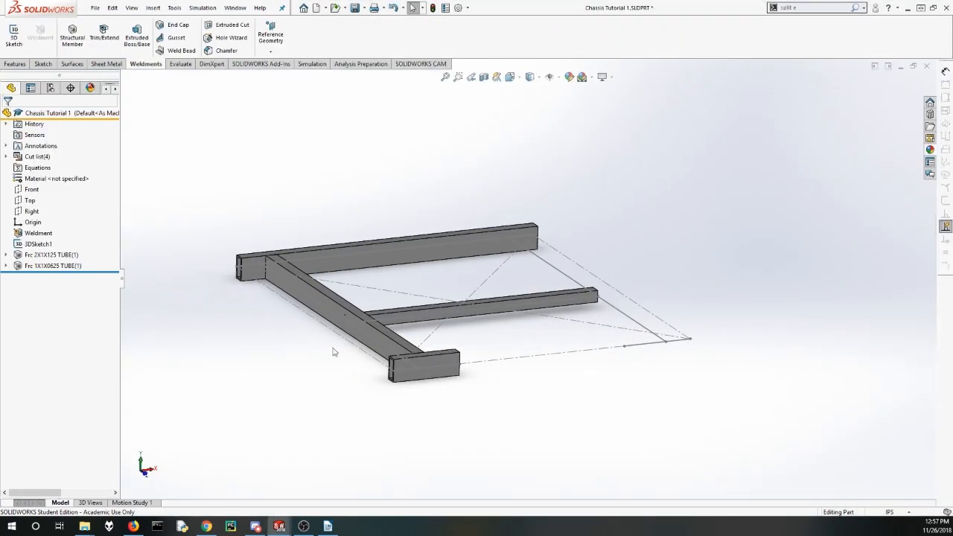
# Step: Create a reference plane offset 3.00 in above the Top plane
pyautogui.moveTo(259, 306); pyautogui.dragTo(495, 285, button='middle')
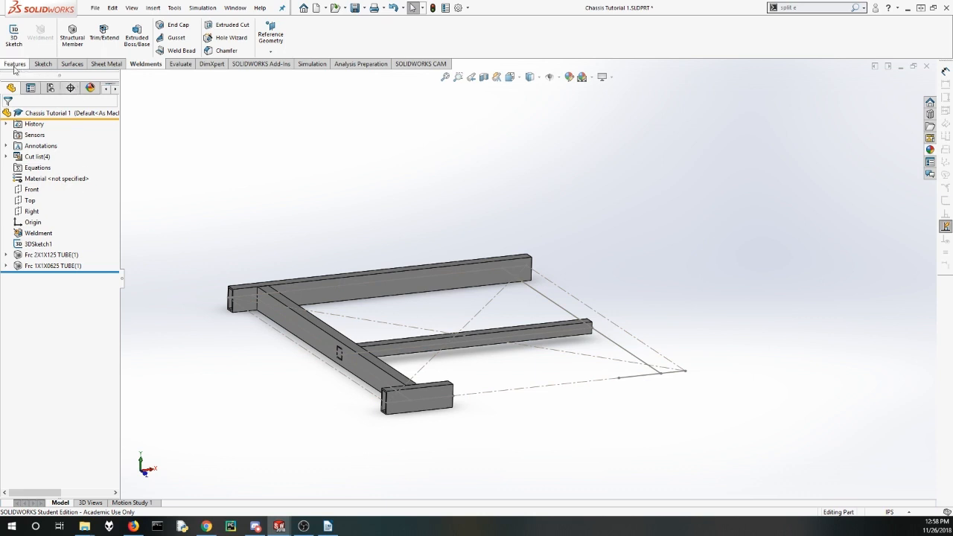
pyautogui.click(271, 35)
pyautogui.click(277, 64)
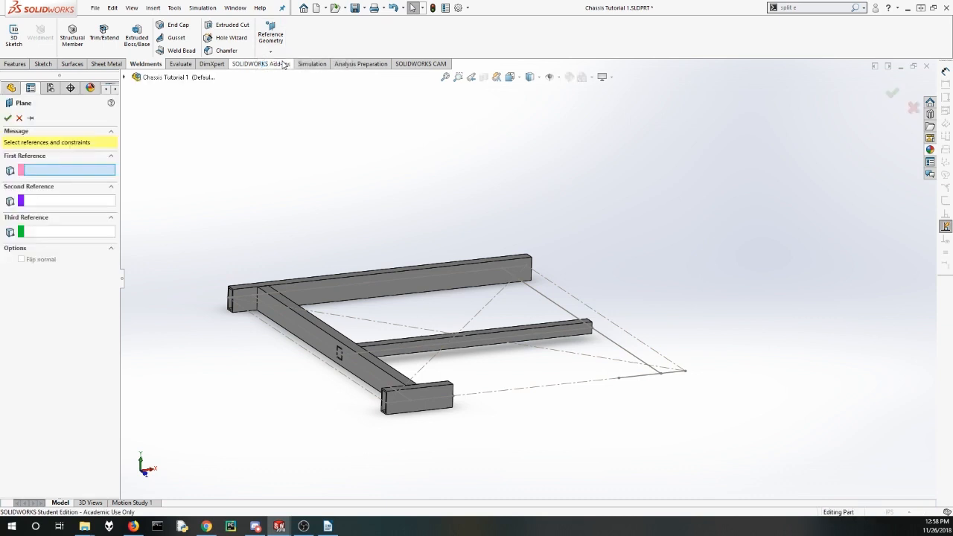
pyautogui.click(125, 77)
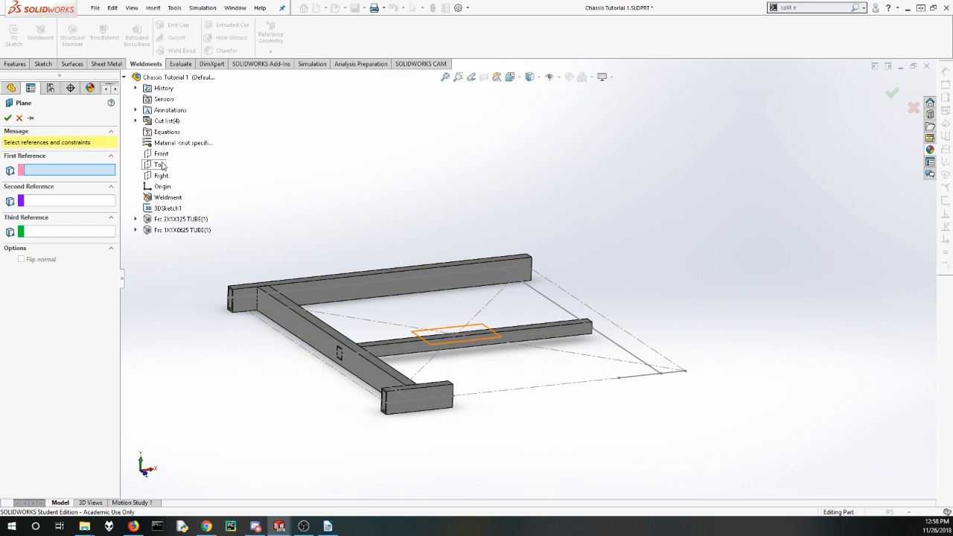
pyautogui.click(160, 165)
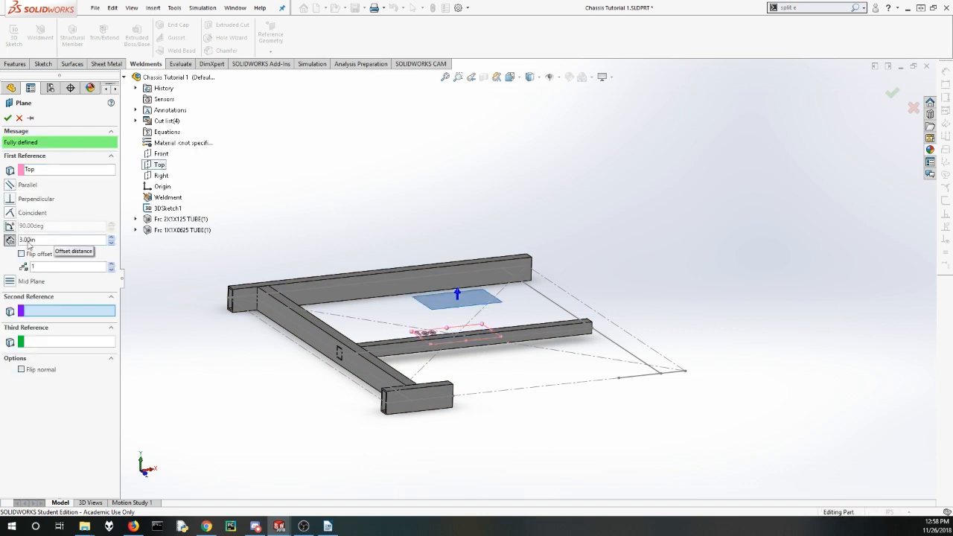
pyautogui.moveTo(148, 261); pyautogui.dragTo(335, 318, button='middle')
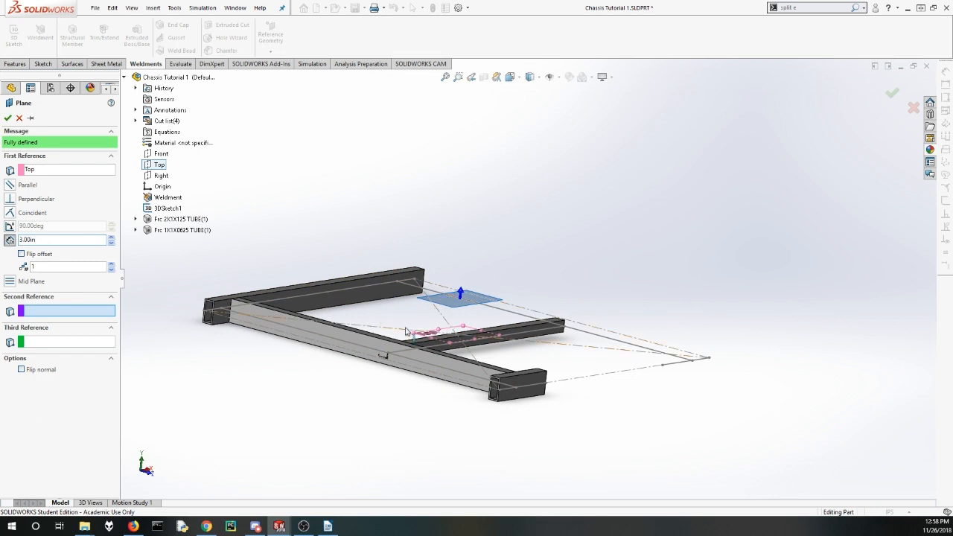
pyautogui.scroll(-3, 410, 355)
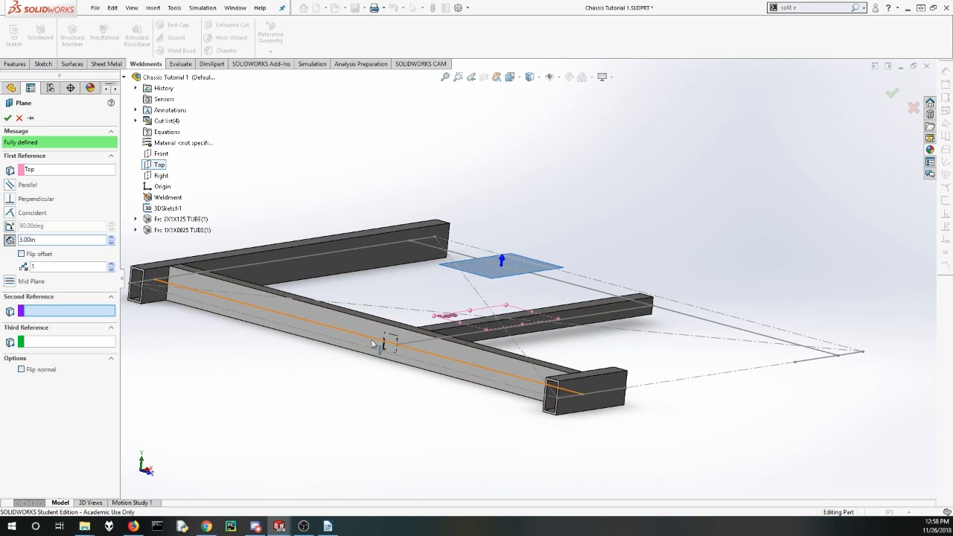
pyautogui.moveTo(240, 285); pyautogui.dragTo(187, 279, button='middle')
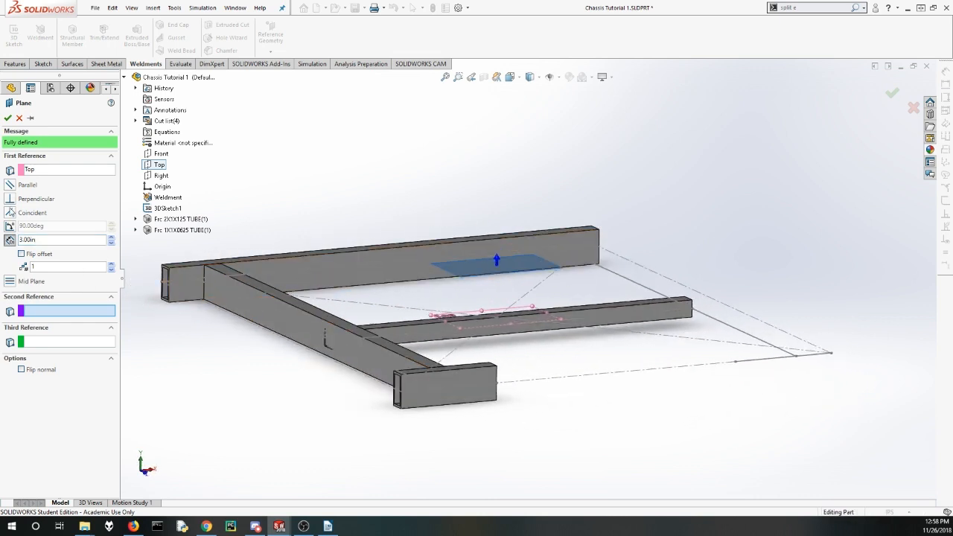
pyautogui.click(9, 119)
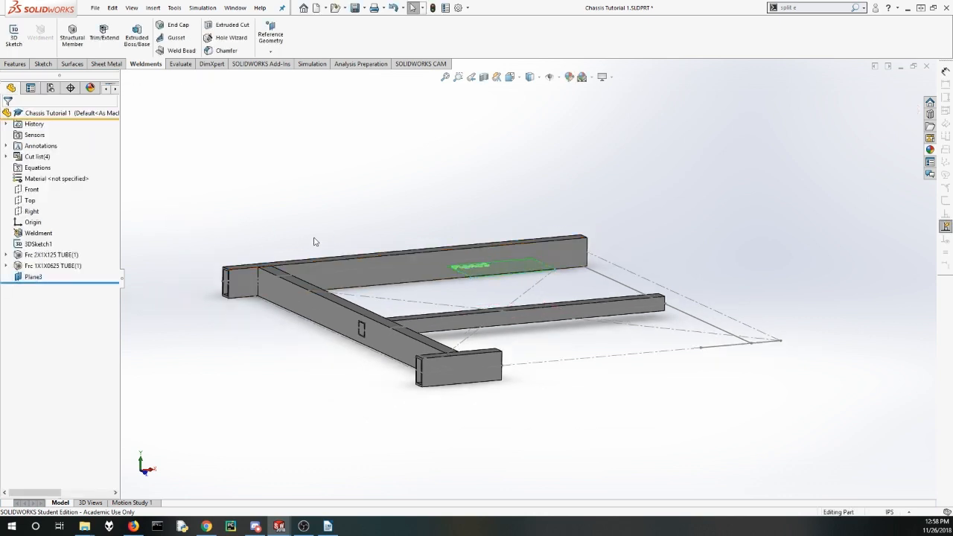
# Step: Reorder the new offset plane in the feature tree so it comes before 3DSketch1
pyautogui.moveTo(315, 242); pyautogui.dragTo(243, 273, button='middle')
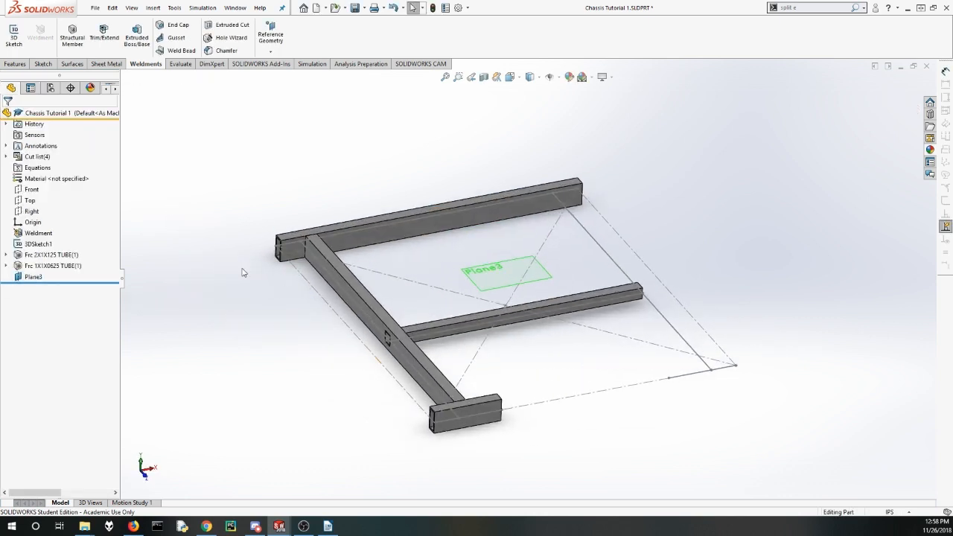
pyautogui.click(36, 277)
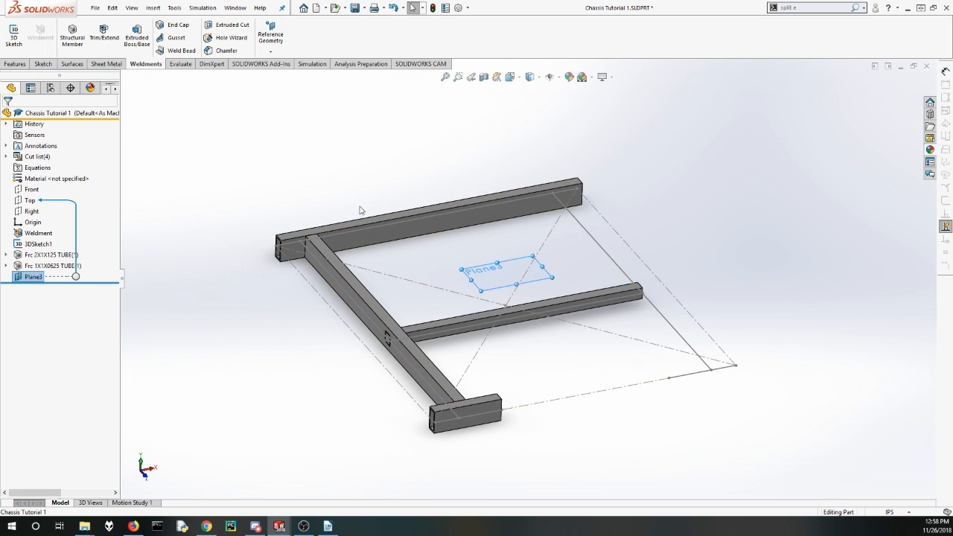
pyautogui.click(140, 296)
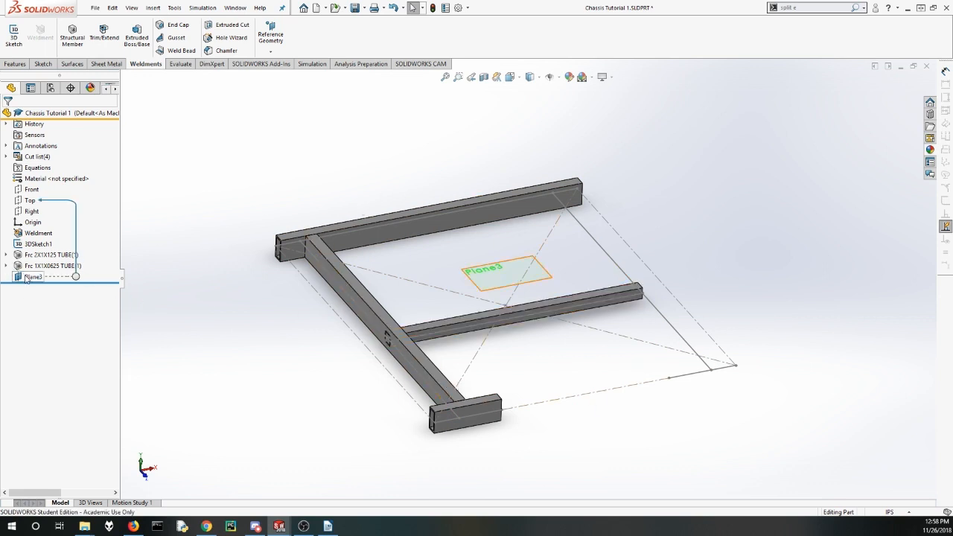
pyautogui.moveTo(24, 278); pyautogui.dragTo(43, 235)
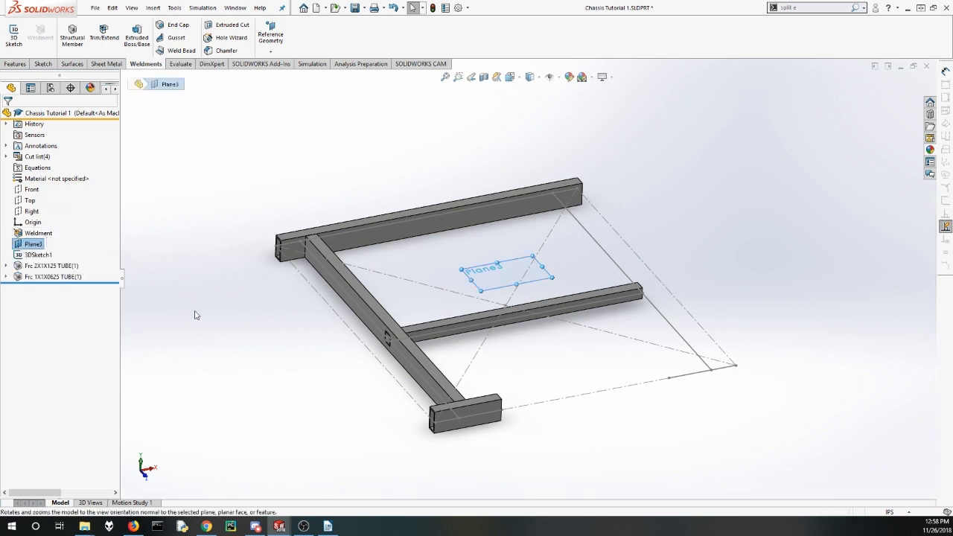
# Step: Open 3DSketch1 for editing and activate the 3 in offset plane as its sketching plane
pyautogui.click(40, 256)
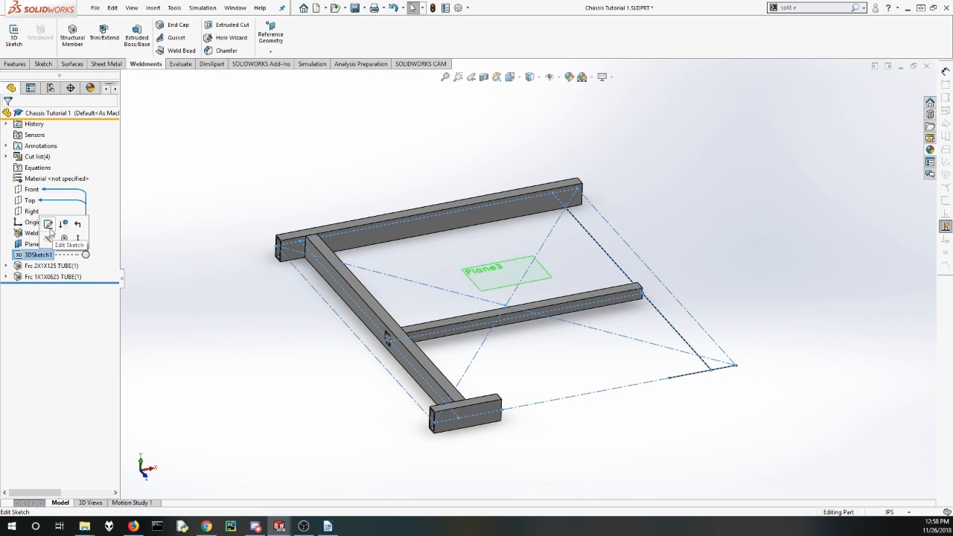
pyautogui.click(49, 231)
pyautogui.scroll(-3, 451, 270)
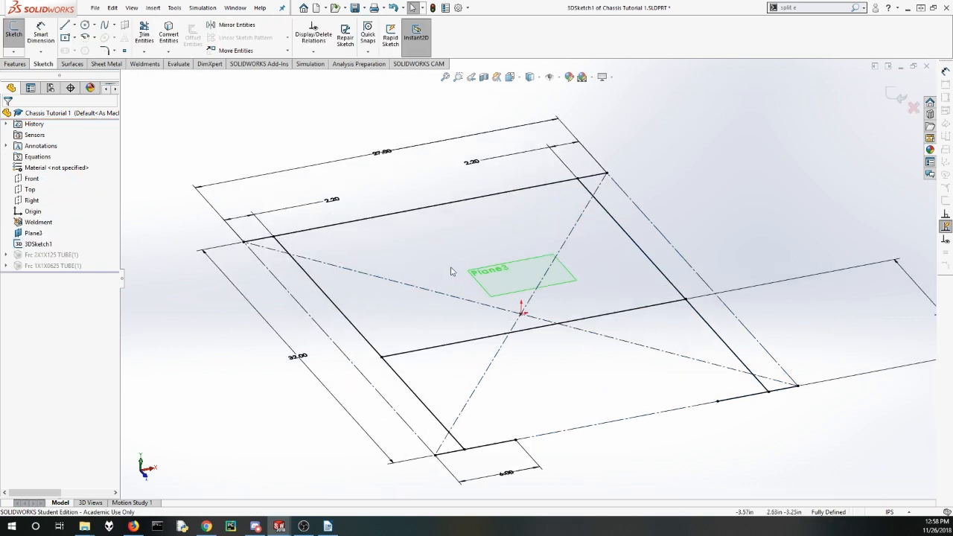
pyautogui.doubleClick(521, 291)
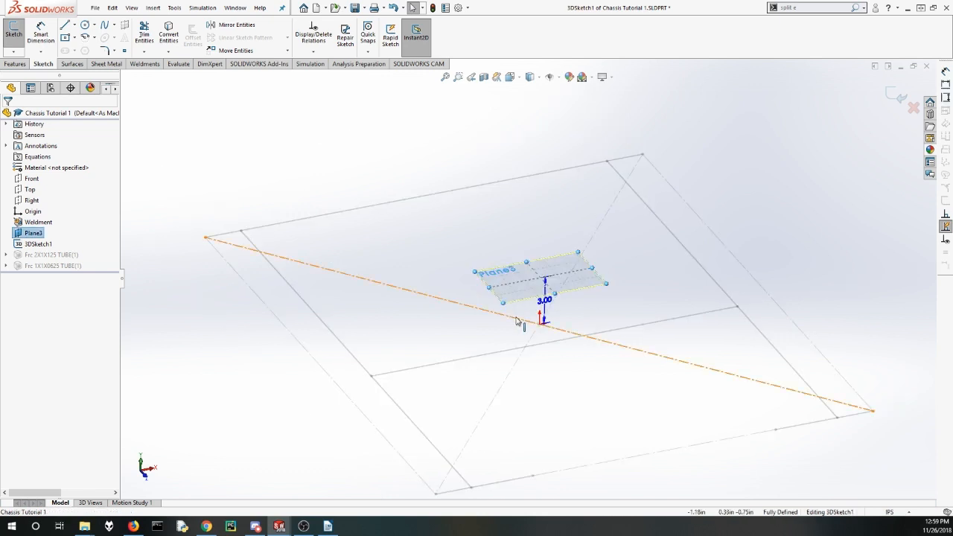
pyautogui.scroll(1, 531, 289)
pyautogui.moveTo(531, 290)
pyautogui.mouseDown(button='middle')
pyautogui.moveTo(488, 304)
pyautogui.moveTo(487, 324)
pyautogui.mouseUp(button='middle')
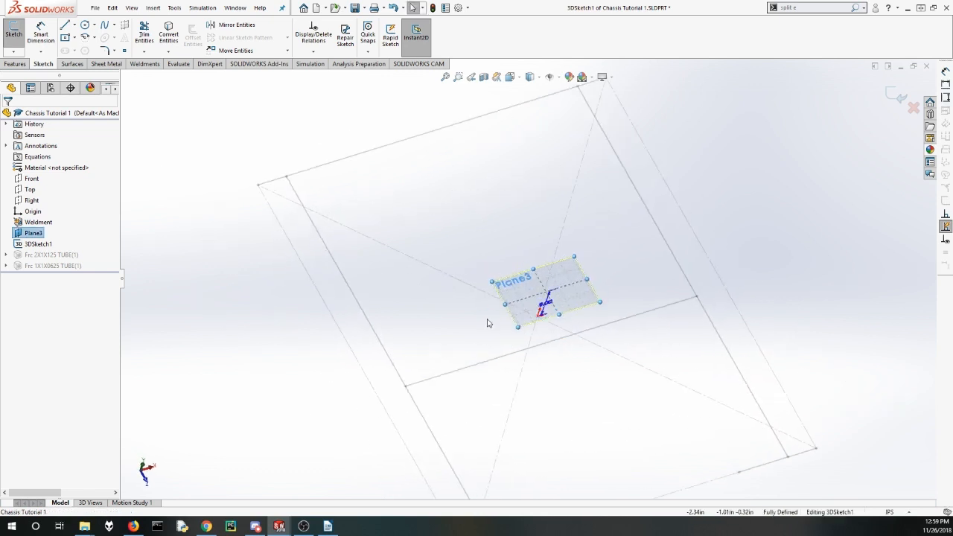
# Step: Sketch a center rectangle about 22 by 27 in on the 3 in offset plane, centred near the point above the origin
pyautogui.click(65, 39)
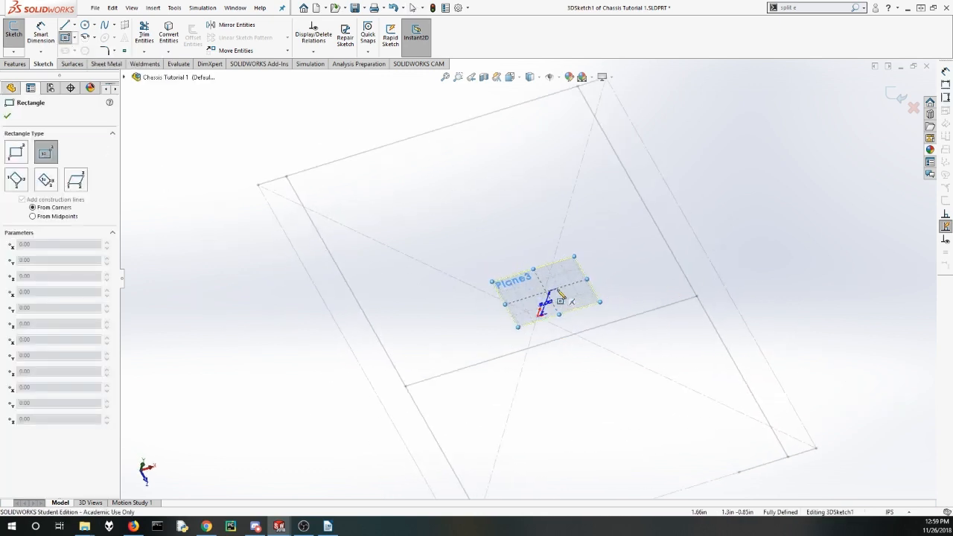
pyautogui.click(545, 292)
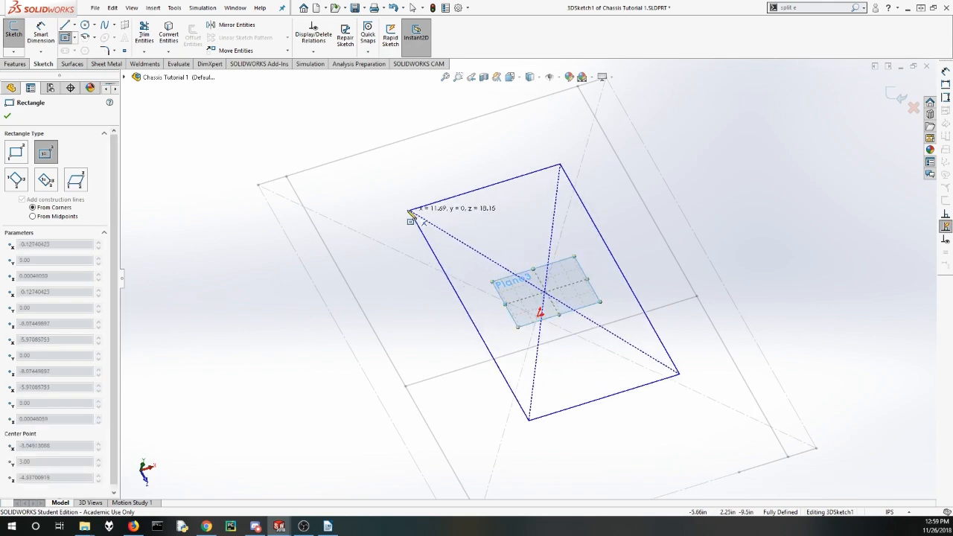
pyautogui.click(313, 179)
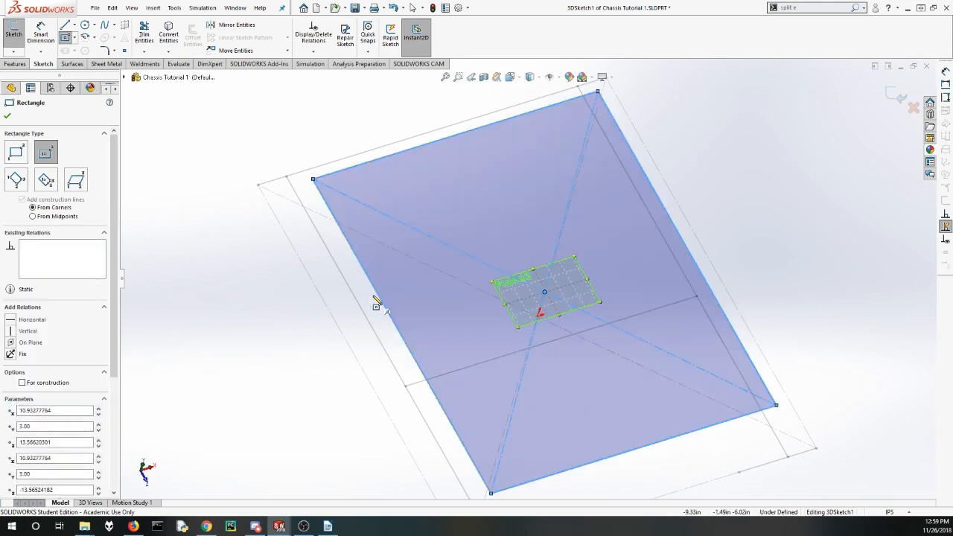
pyautogui.press('Escape')
# Step: Add a Normal relation between the upper rectangle's center point and the origin
pyautogui.moveTo(472, 368); pyautogui.dragTo(563, 290, button='middle')
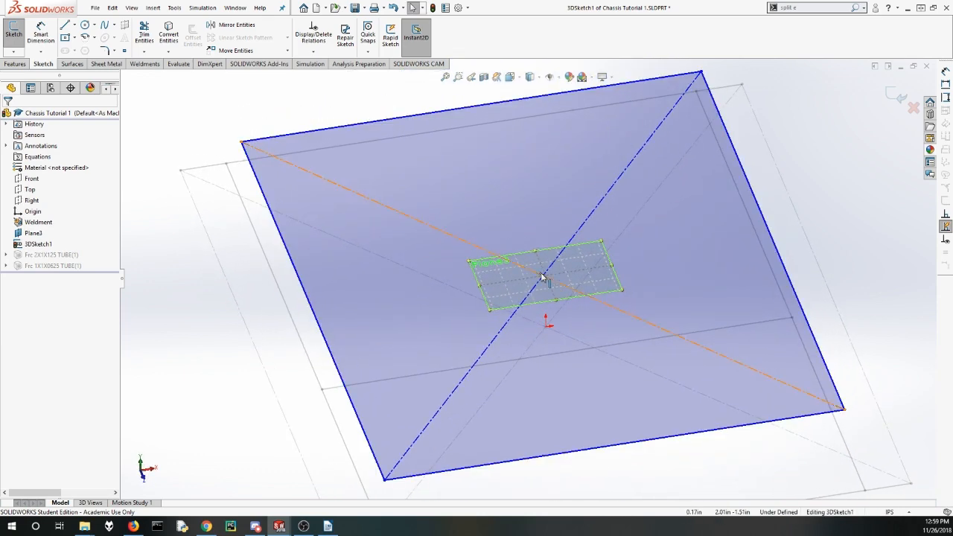
pyautogui.click(543, 277)
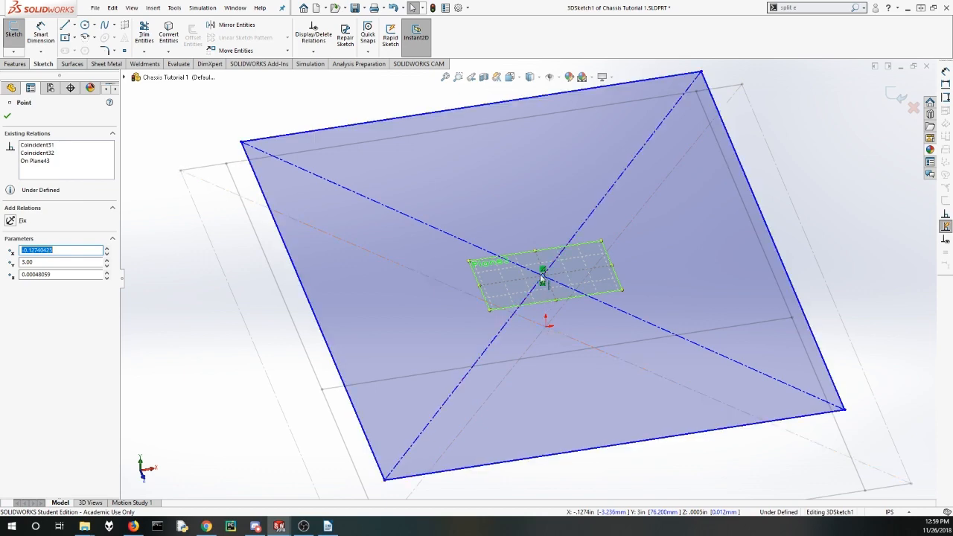
pyautogui.keyDown('ctrl'); pyautogui.click(546, 328); pyautogui.keyUp('ctrl')
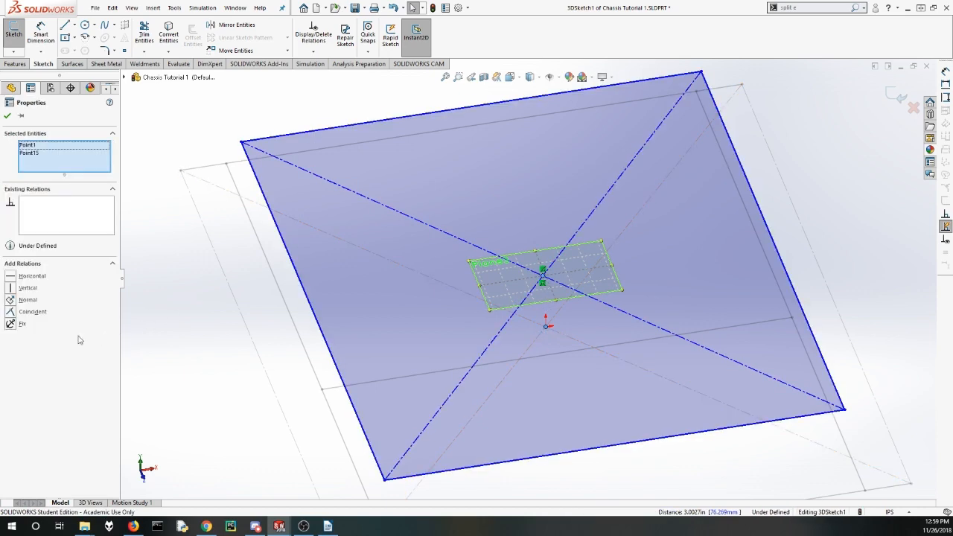
pyautogui.click(12, 301)
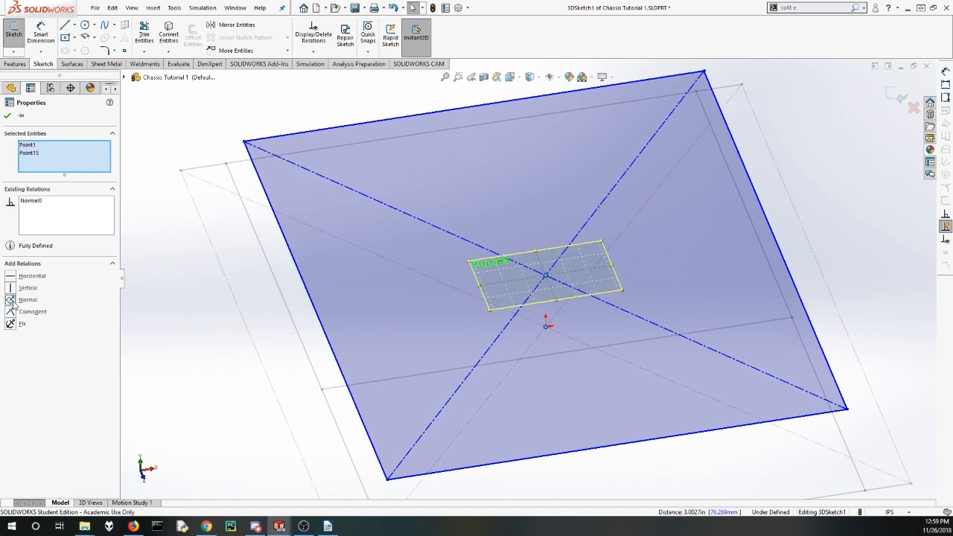
pyautogui.click(6, 117)
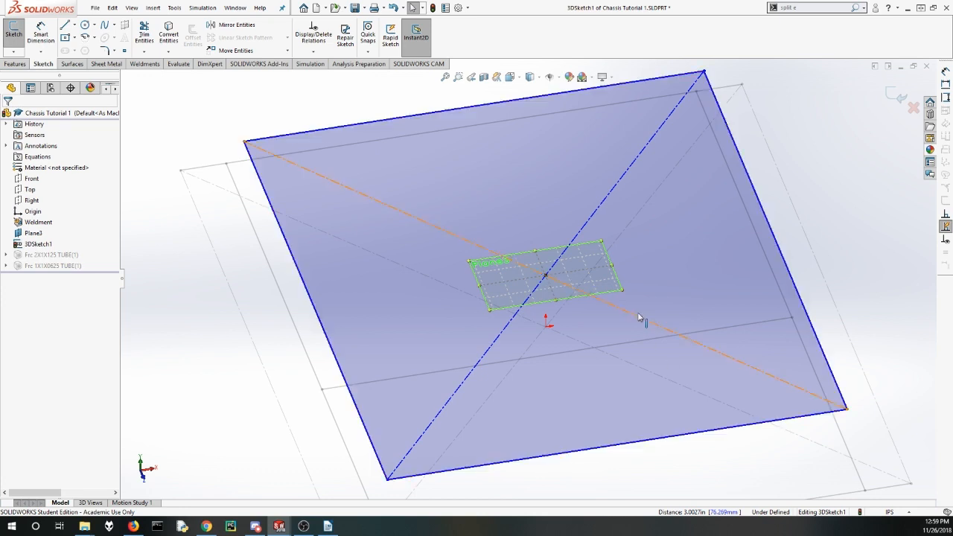
# Step: Dimension the upper rectangle's width as 27 in and place the dimension outside its rear edge
pyautogui.press('z')
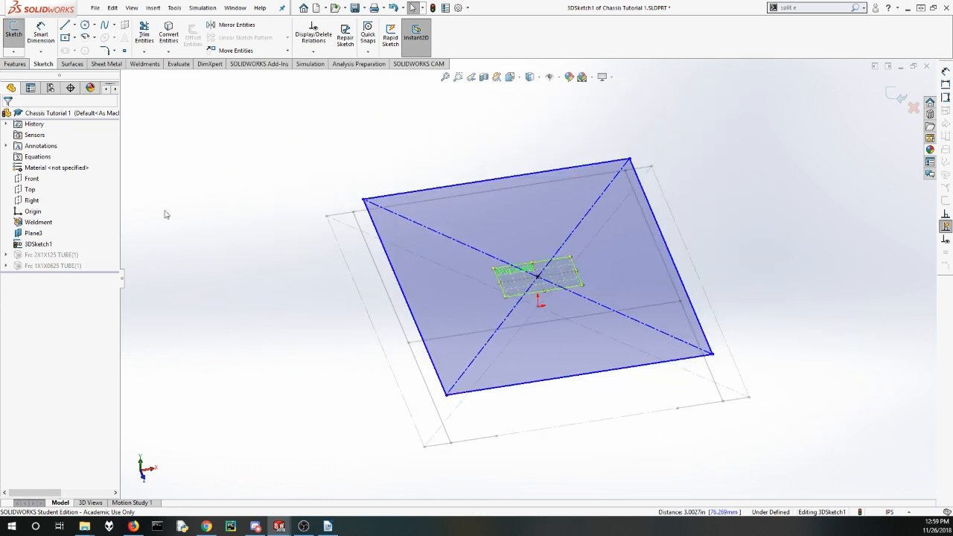
pyautogui.click(41, 36)
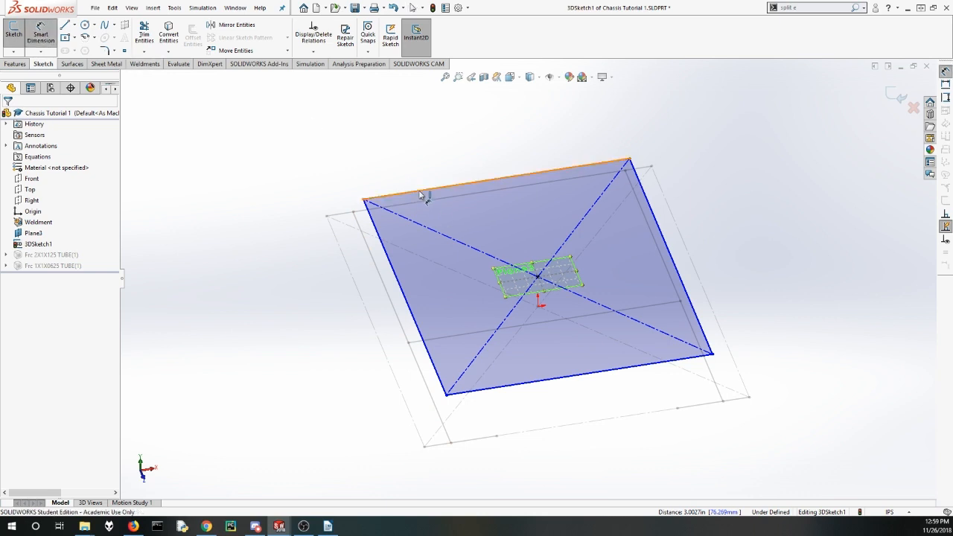
pyautogui.click(421, 192)
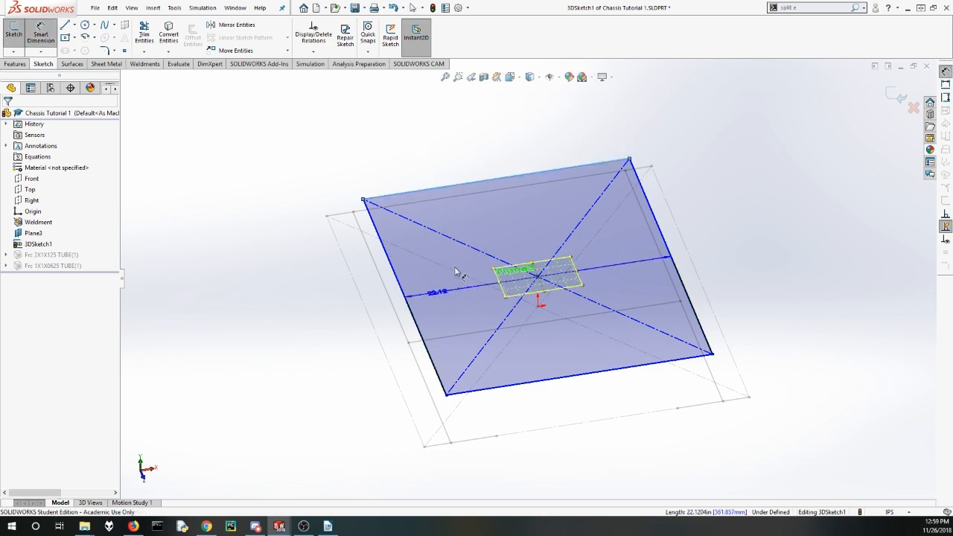
pyautogui.click(439, 298)
pyautogui.write('27')
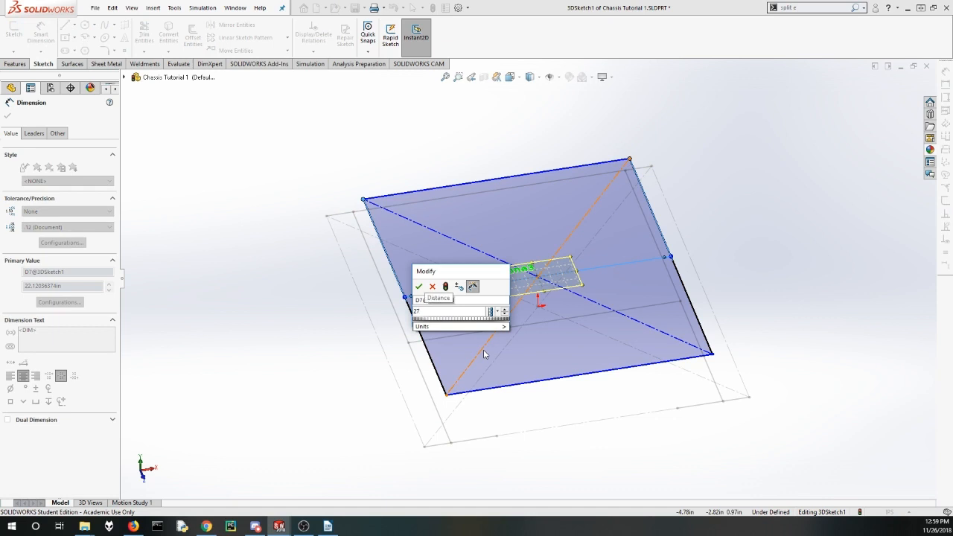
pyautogui.press('Return')
pyautogui.press('Escape')
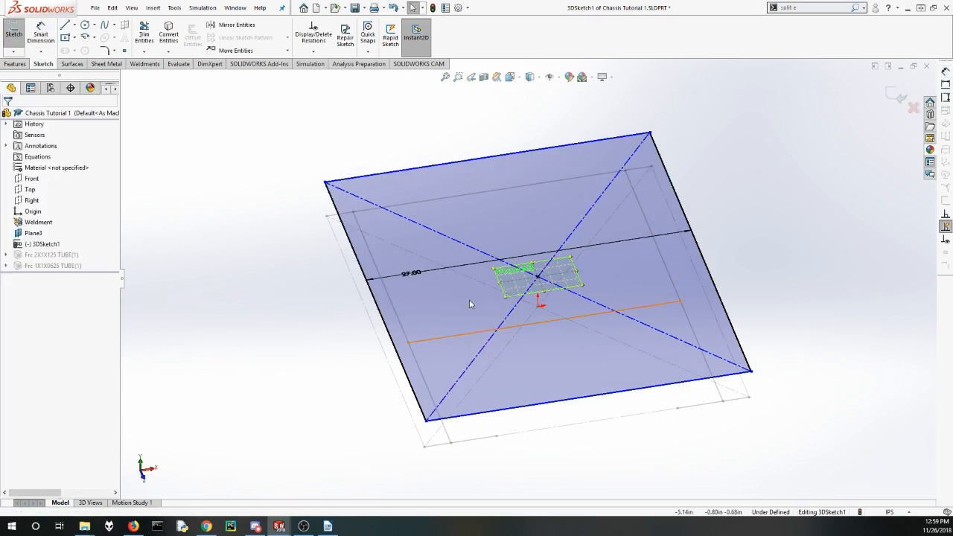
pyautogui.moveTo(419, 276); pyautogui.dragTo(428, 137)
pyautogui.click(280, 299)
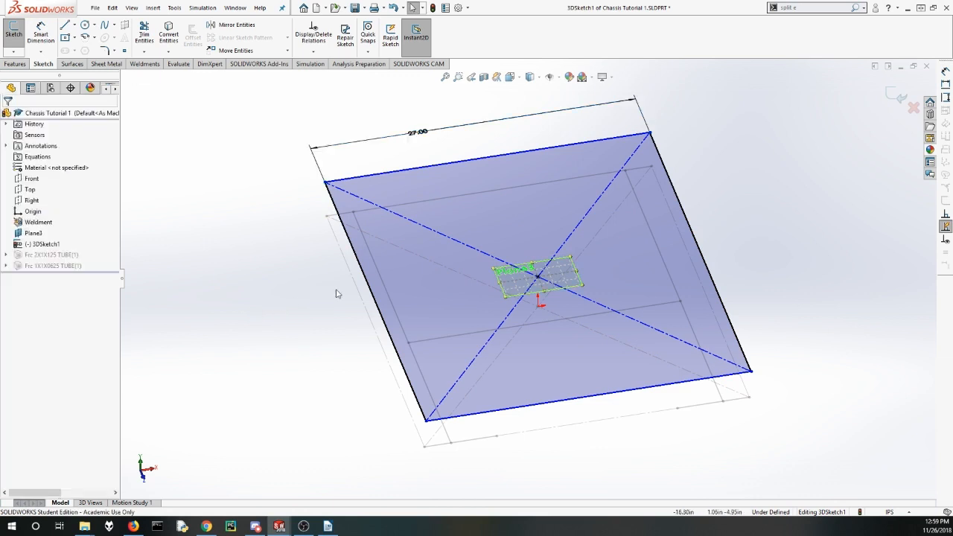
# Step: Dimension the upper rectangle's side edge as 32 in
pyautogui.click(40, 33)
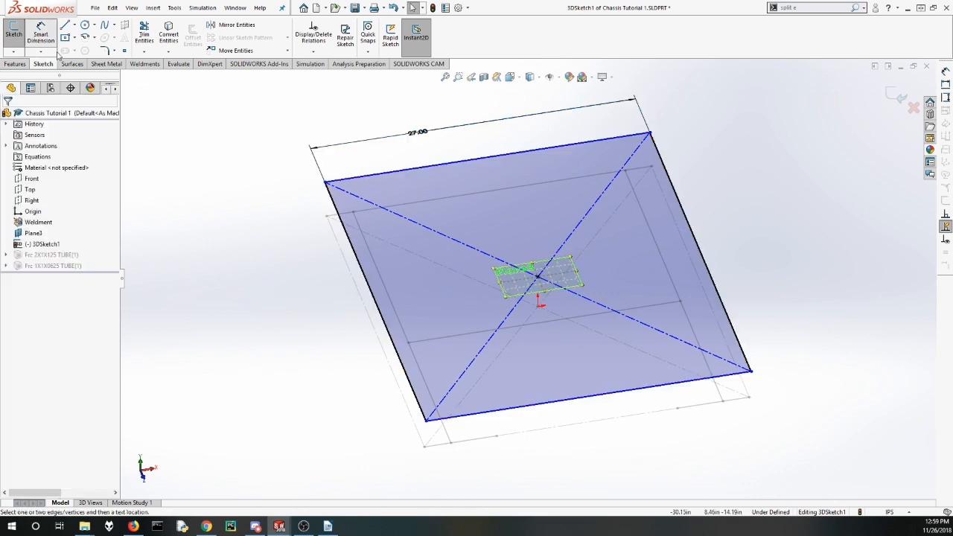
pyautogui.click(378, 305)
pyautogui.click(307, 313)
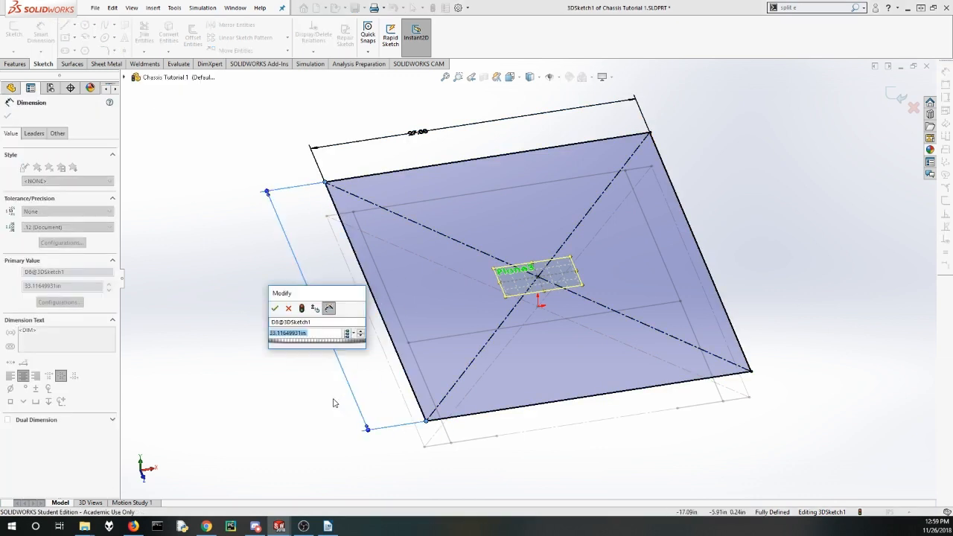
pyautogui.write('32')
pyautogui.press('Return')
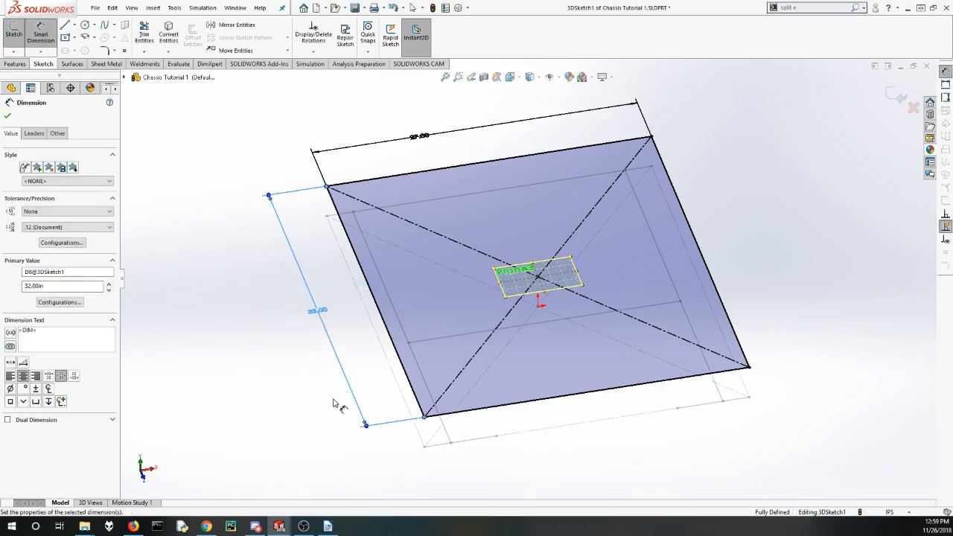
pyautogui.press('Escape')
# Step: Split the upper rectangle's front edge at two points with Split Entities, above the ends of the lower level's front segments
pyautogui.click(802, 6)
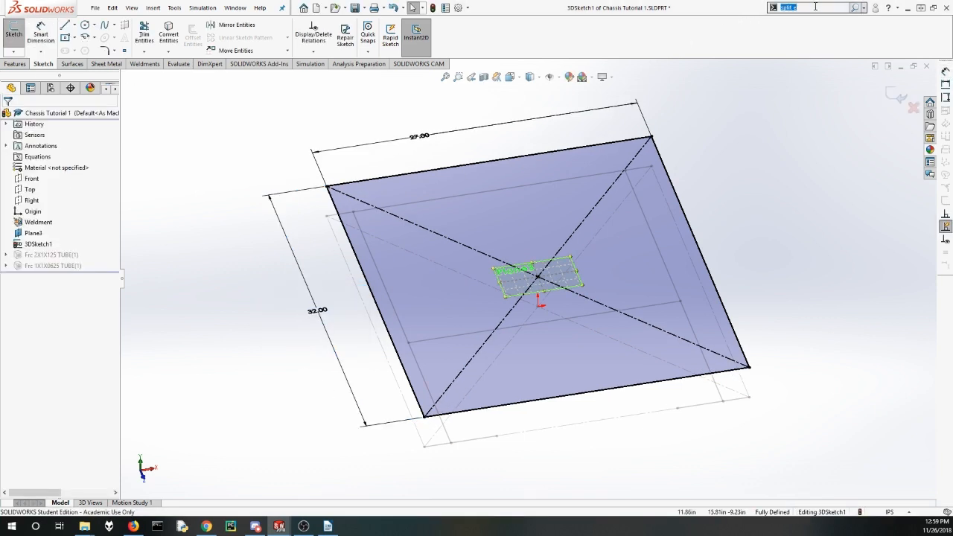
pyautogui.write('n')
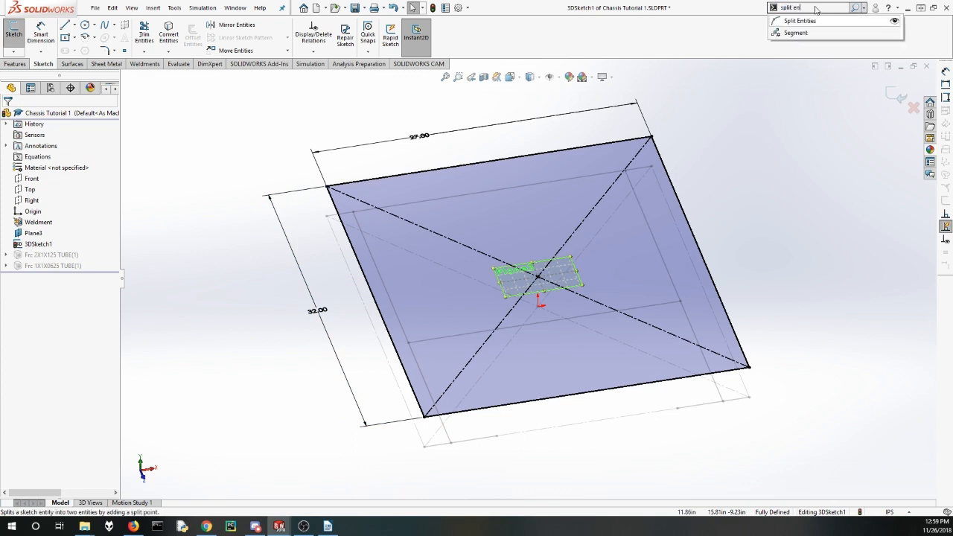
pyautogui.click(804, 21)
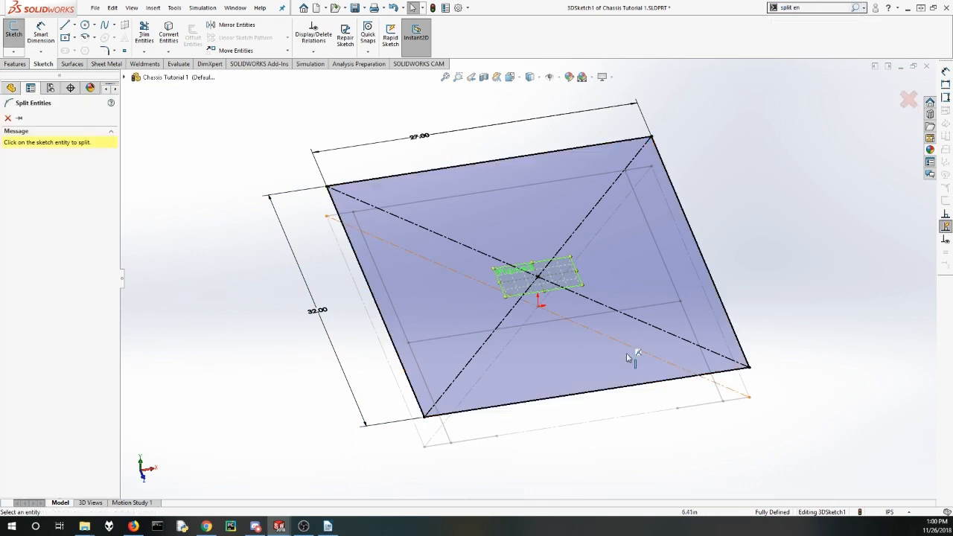
pyautogui.click(497, 406)
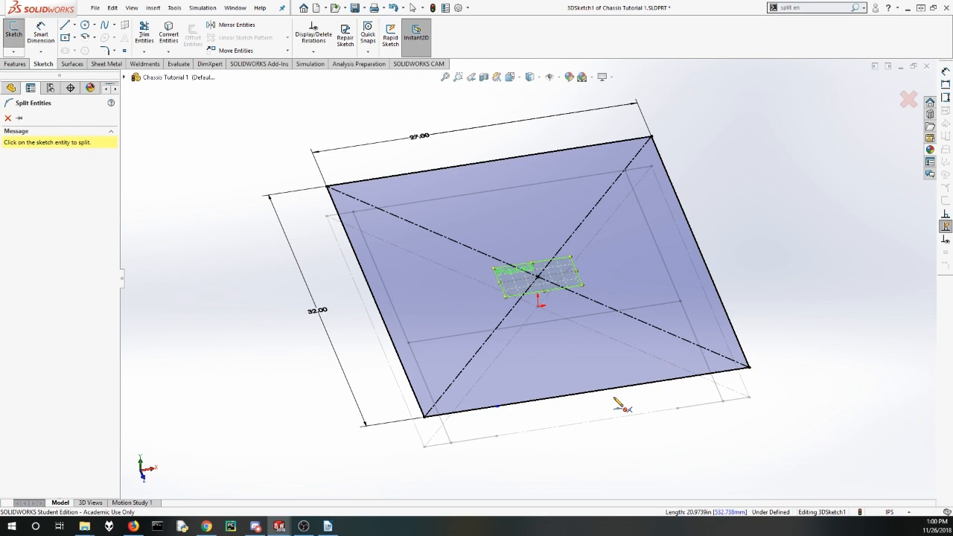
pyautogui.click(661, 381)
pyautogui.press('Escape')
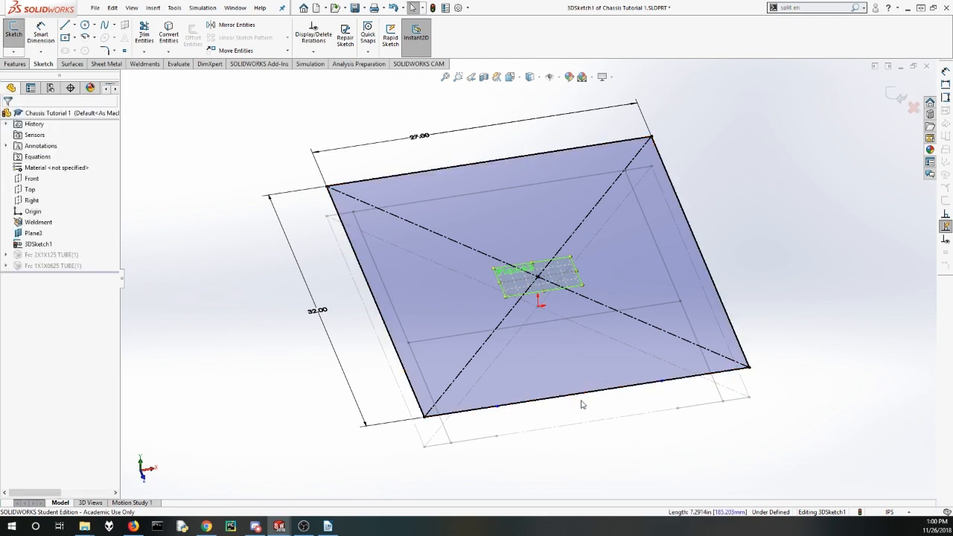
# Step: Convert the middle segment of the upper rectangle's split front edge to construction geometry
pyautogui.click(522, 403)
pyautogui.click(619, 369)
pyautogui.click(542, 418)
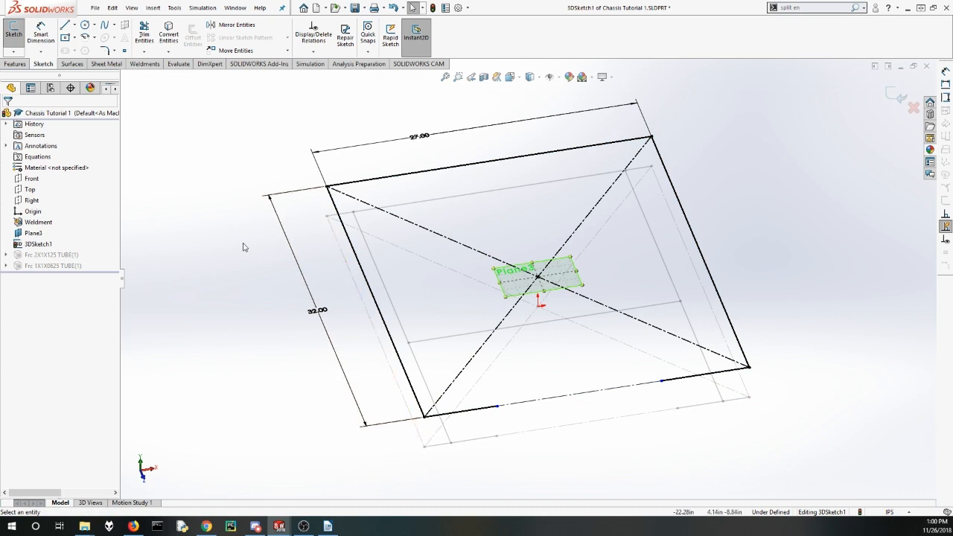
# Step: Deactivate the sketching plane and make both outer front segments of the upper rectangle equal to the lower level's 6 in front segment
pyautogui.doubleClick(527, 484)
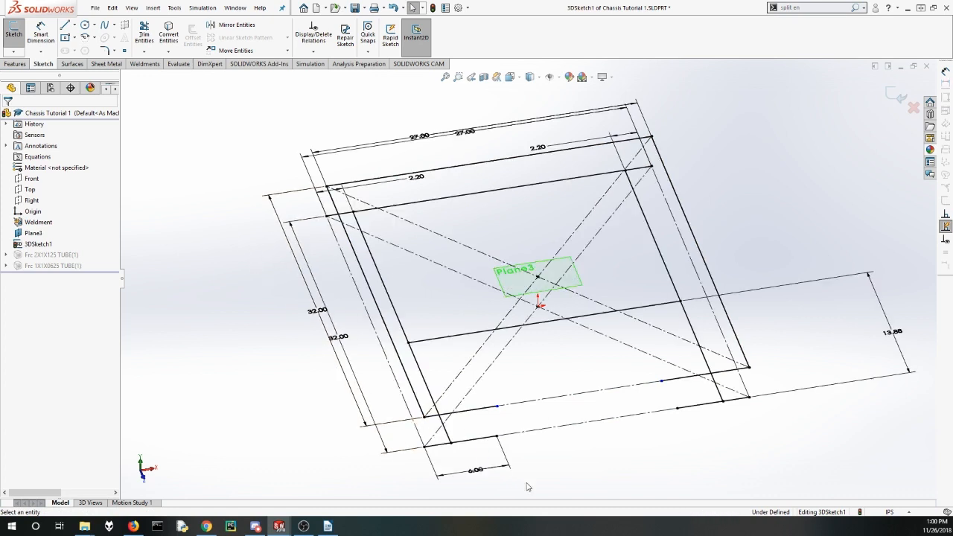
pyautogui.click(478, 445)
pyautogui.keyDown('ctrl'); pyautogui.click(476, 410); pyautogui.keyUp('ctrl')
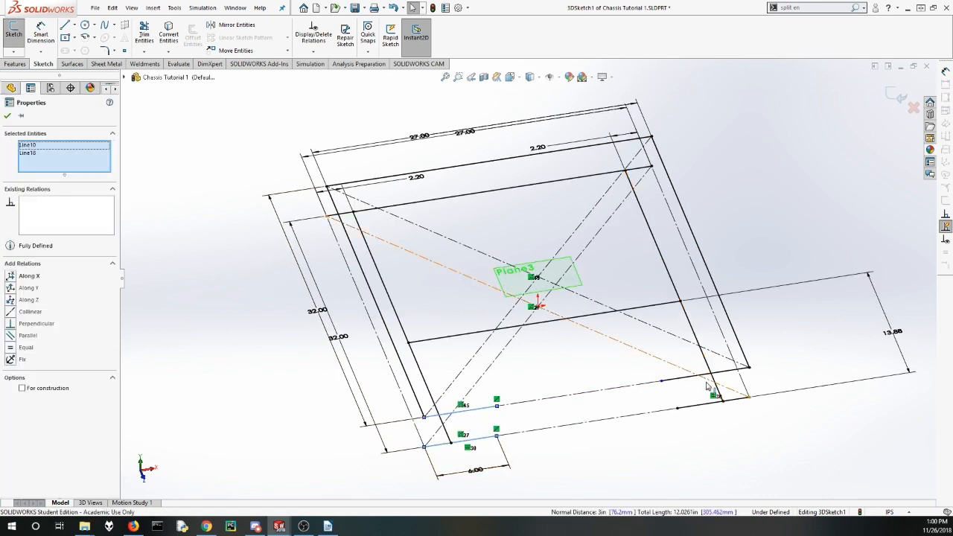
pyautogui.keyDown('ctrl'); pyautogui.click(689, 382); pyautogui.keyUp('ctrl')
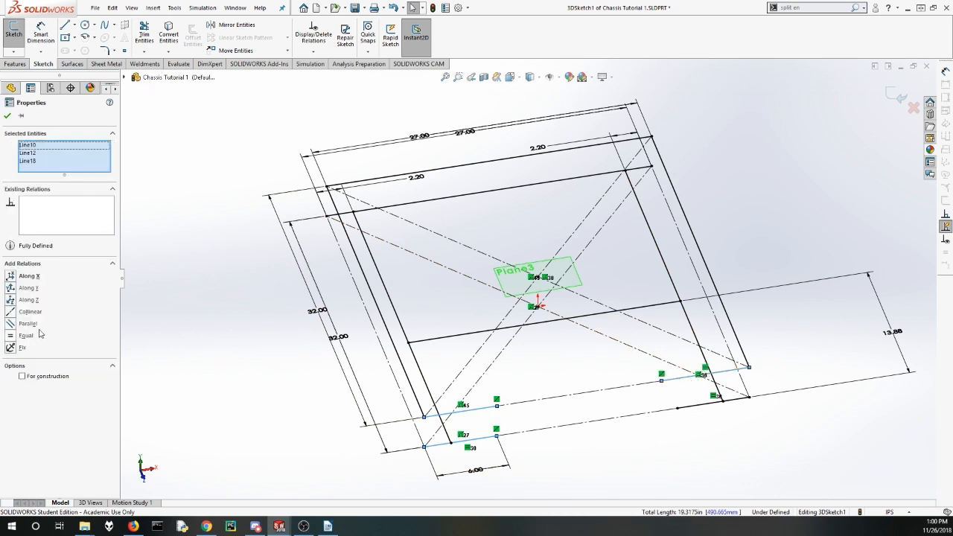
pyautogui.click(11, 336)
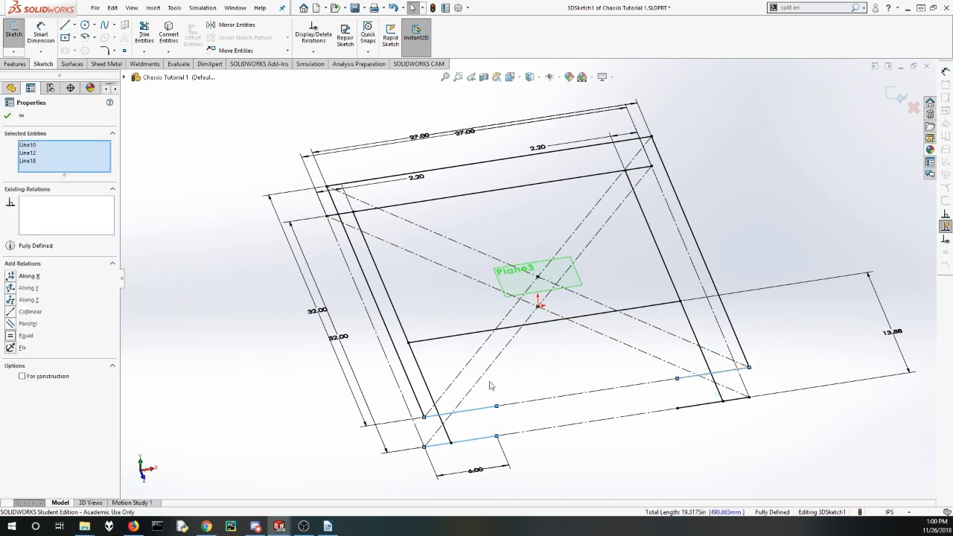
pyautogui.click(8, 116)
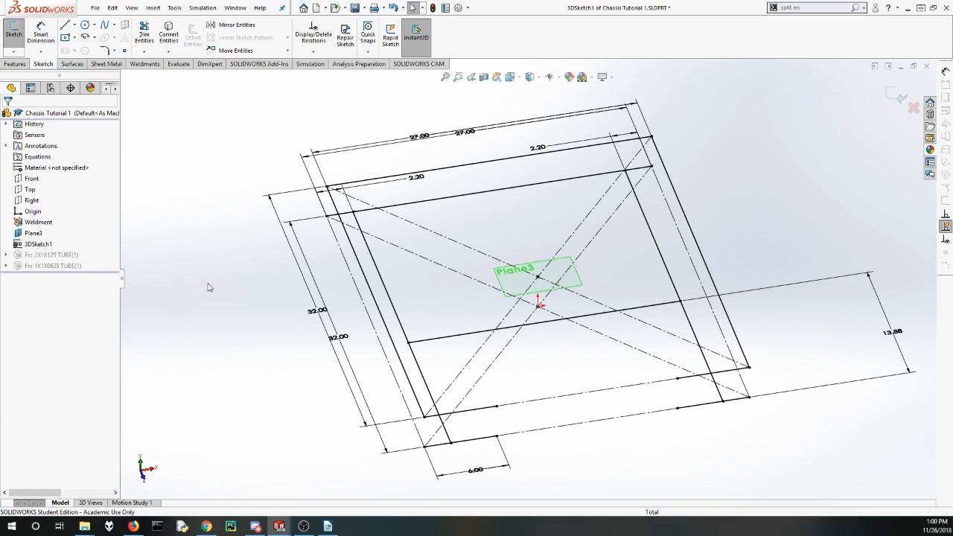
# Step: Exit 3DSketch1 to rebuild the weldment with the completed upper-level sketch
pyautogui.moveTo(206, 283); pyautogui.dragTo(402, 218, button='middle')
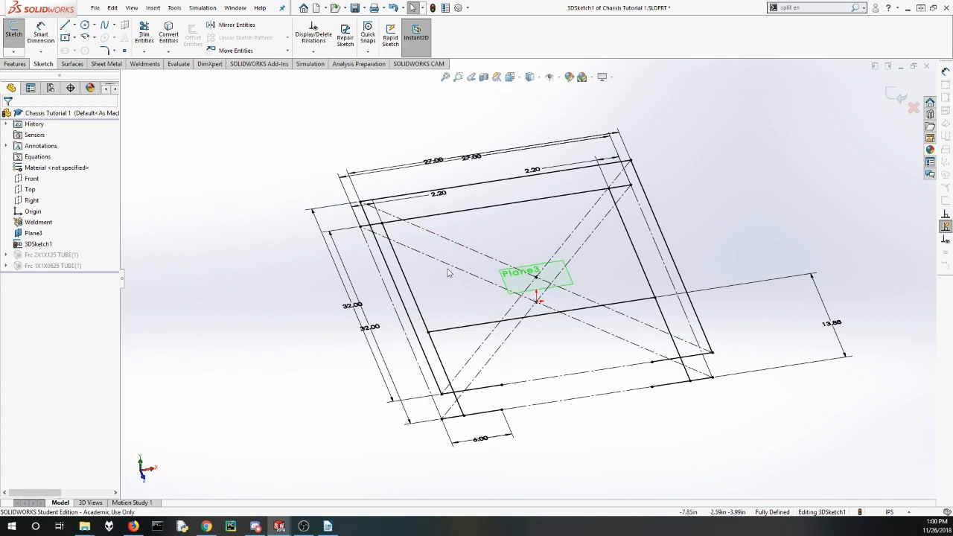
pyautogui.moveTo(436, 301); pyautogui.dragTo(350, 358, button='middle')
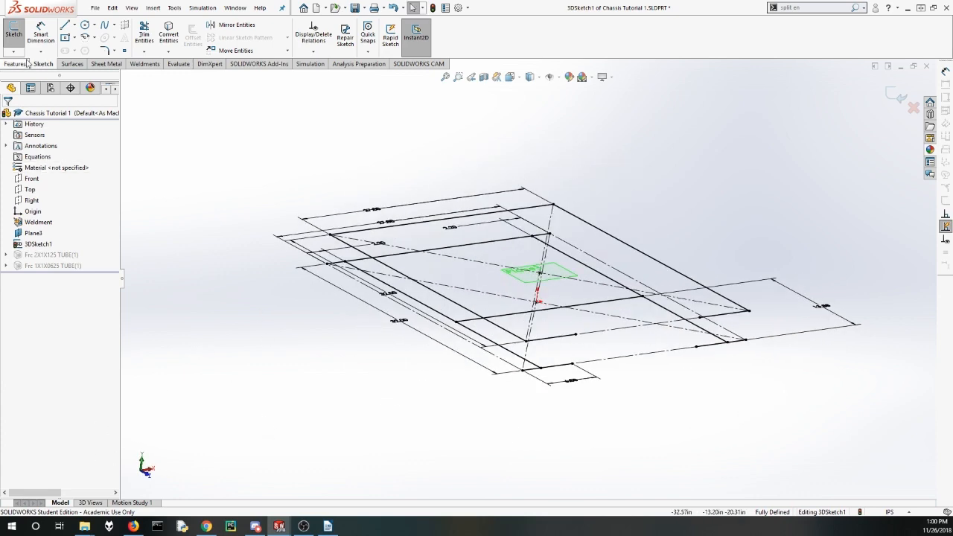
pyautogui.click(13, 37)
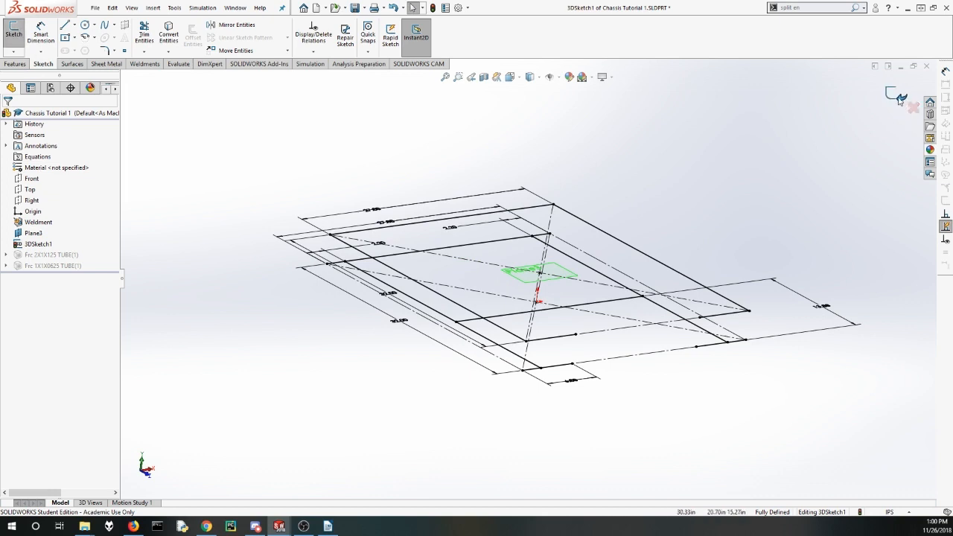
# Step: Edit the FRC 1X1X0625 TUBE structural member and add a second group along the upper rectangle's front-left segment, left side and back edge
pyautogui.moveTo(508, 324)
pyautogui.mouseDown(button='middle')
pyautogui.moveTo(425, 287)
pyautogui.moveTo(437, 317)
pyautogui.mouseUp(button='middle')
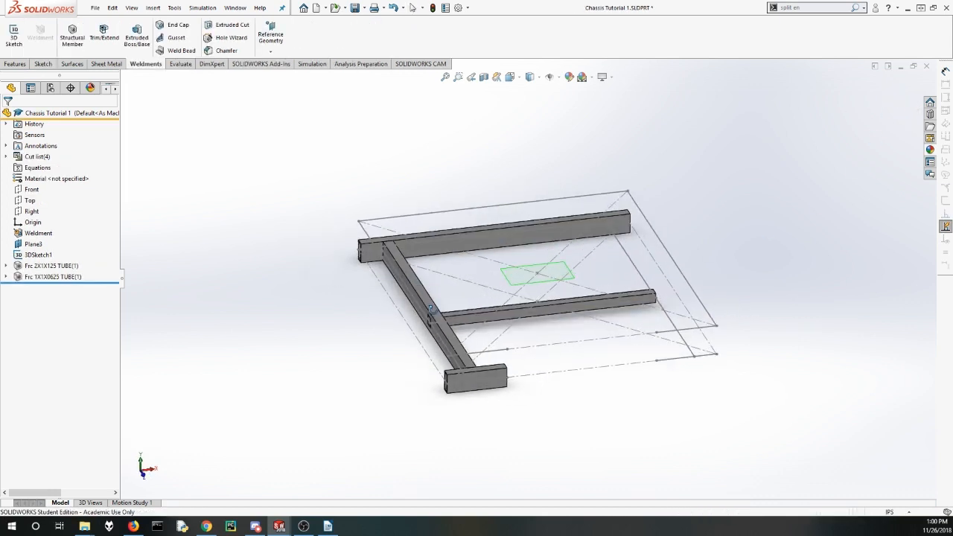
pyautogui.moveTo(497, 357); pyautogui.dragTo(476, 314, button='middle')
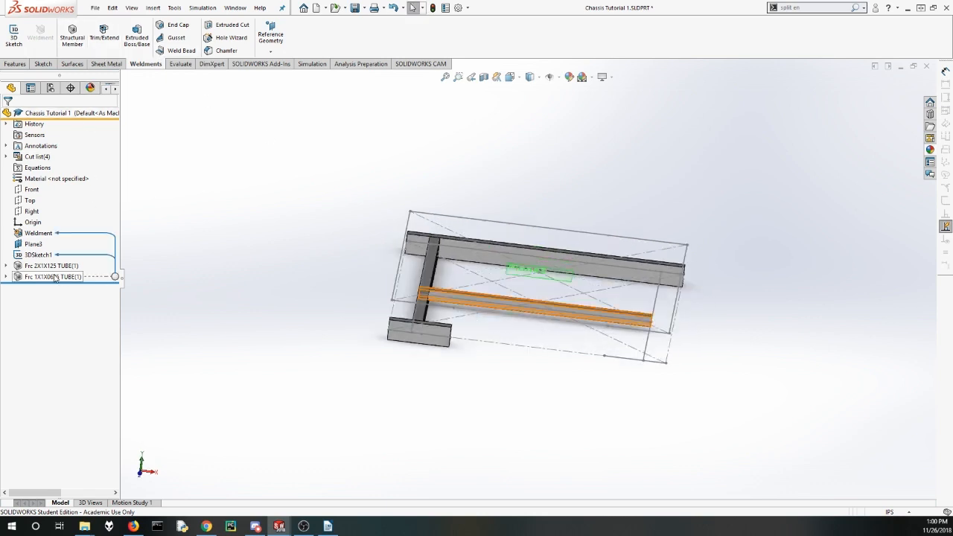
pyautogui.click(55, 277)
pyautogui.click(63, 245)
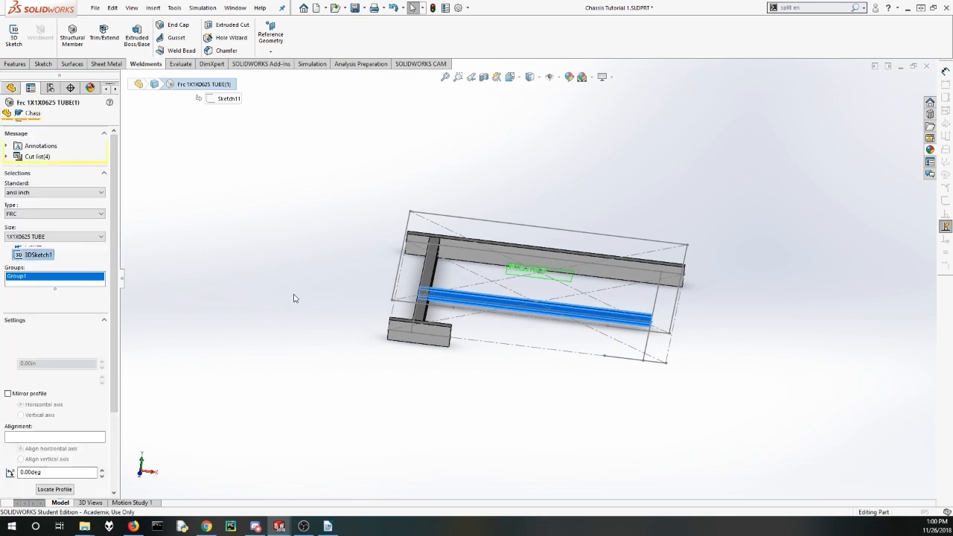
pyautogui.moveTo(413, 292)
pyautogui.mouseDown(button='middle')
pyautogui.moveTo(381, 283)
pyautogui.moveTo(372, 301)
pyautogui.mouseUp(button='middle')
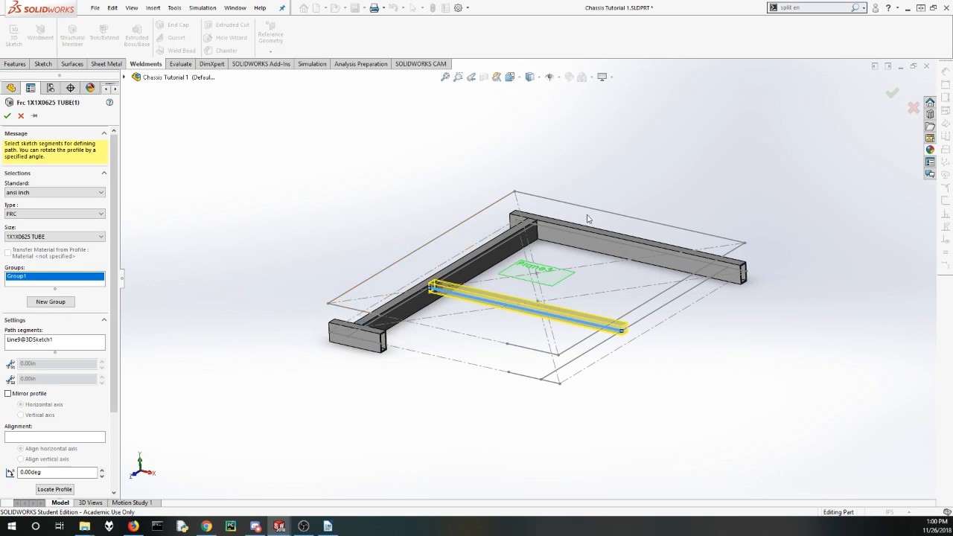
pyautogui.click(61, 302)
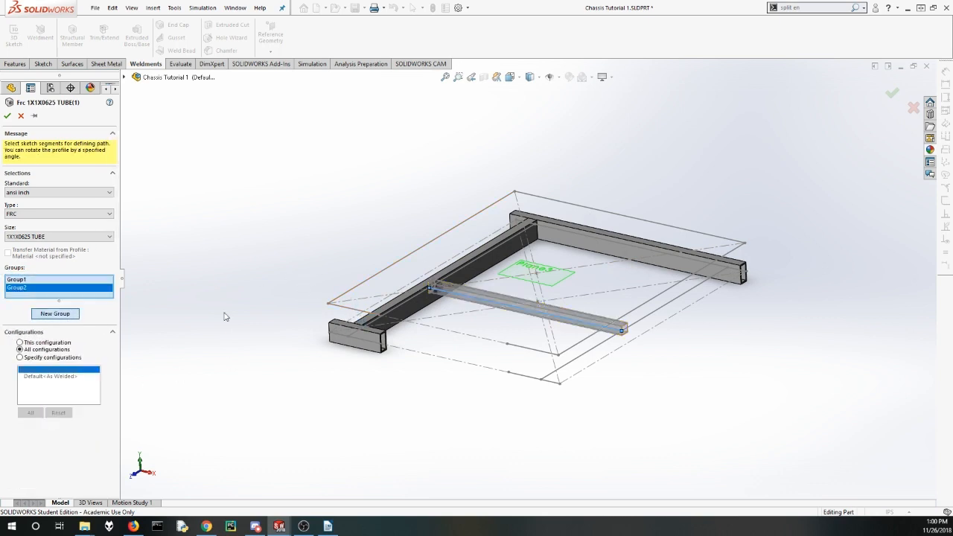
pyautogui.click(349, 311)
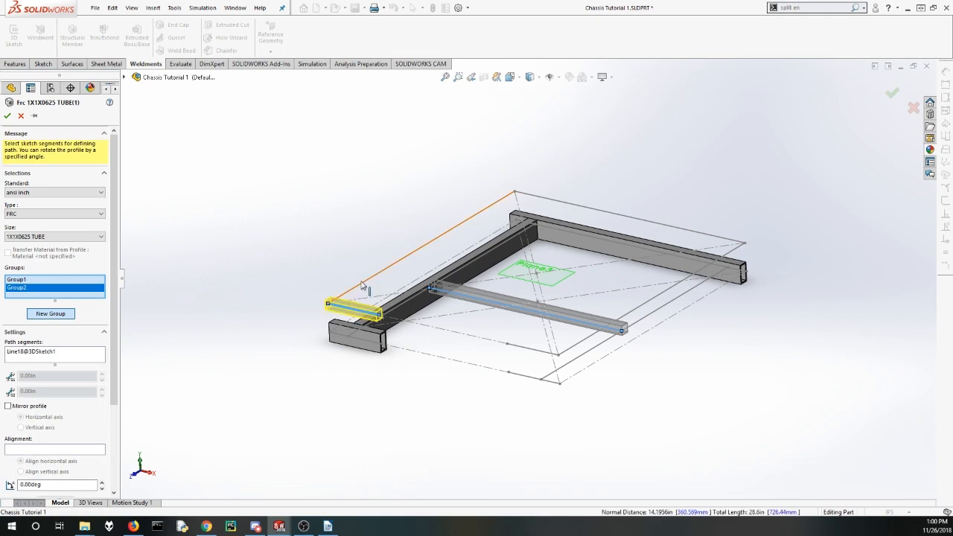
pyautogui.click(363, 283)
pyautogui.click(552, 204)
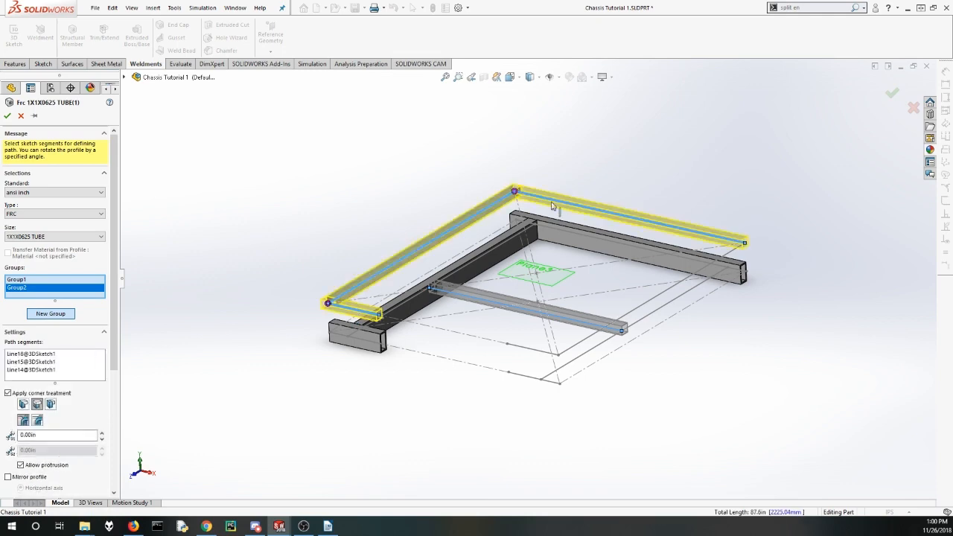
# Step: Extend the tube's second group along the upper rectangle's right side and front-right segment
pyautogui.moveTo(402, 296); pyautogui.dragTo(461, 356, button='middle')
pyautogui.scroll(-2, 460, 356)
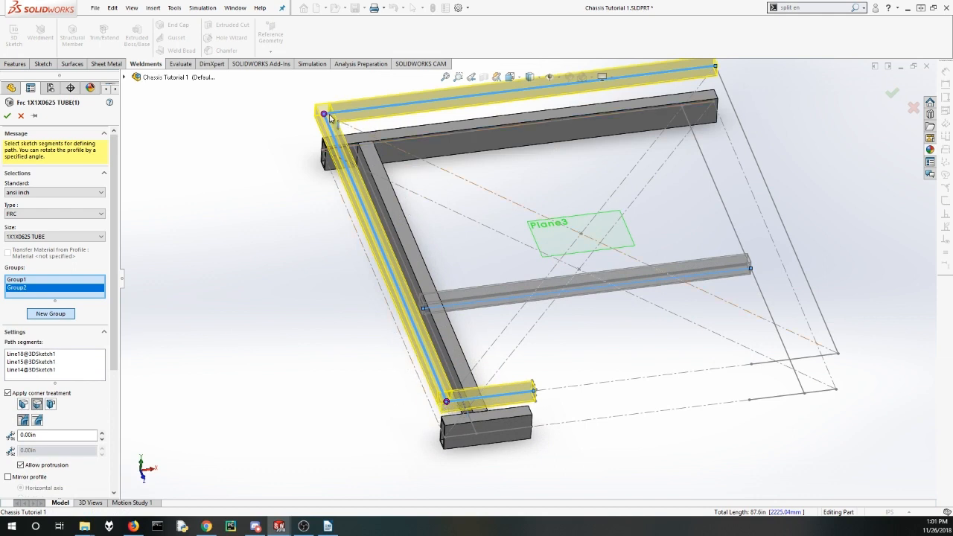
pyautogui.moveTo(319, 251); pyautogui.dragTo(391, 238, button='middle')
pyautogui.scroll(-8, 390, 240)
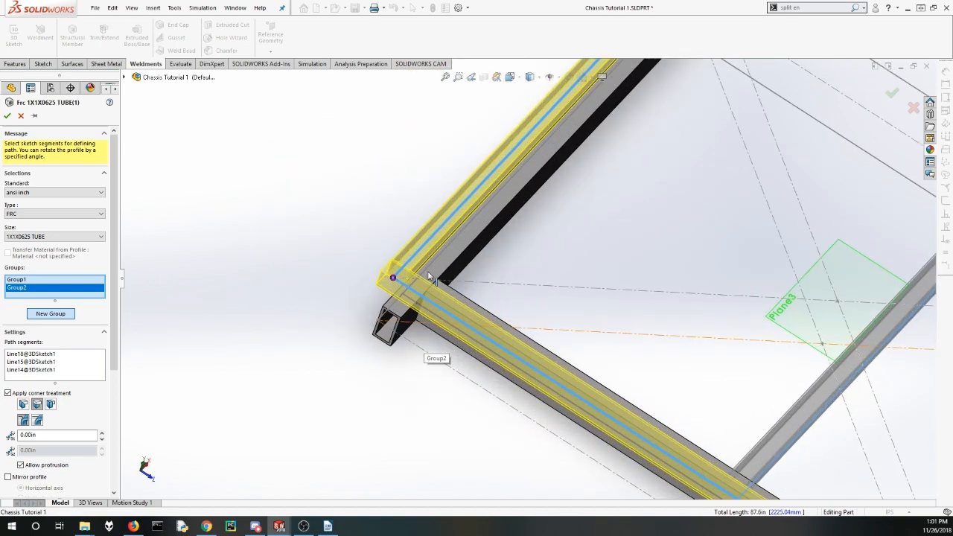
pyautogui.moveTo(422, 271); pyautogui.dragTo(411, 308, button='middle')
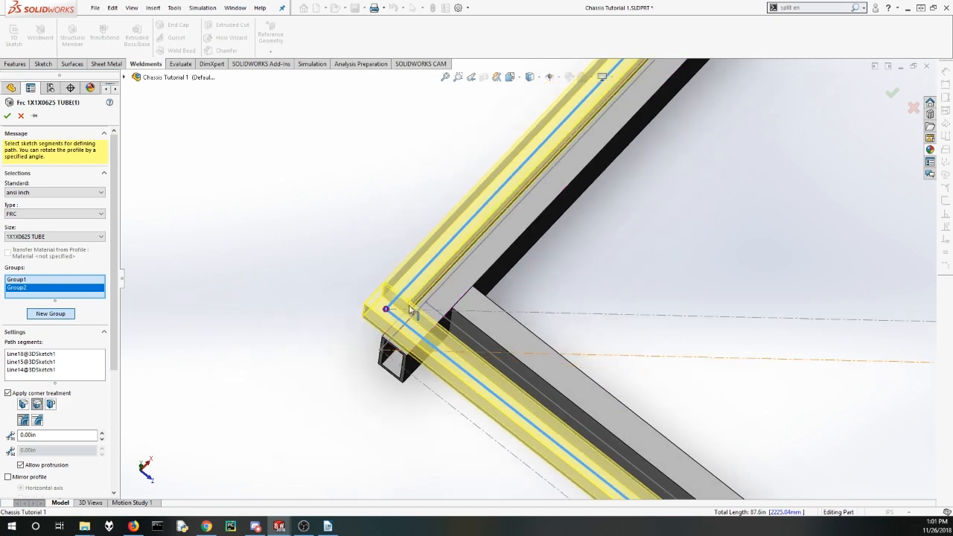
pyautogui.scroll(5, 495, 301)
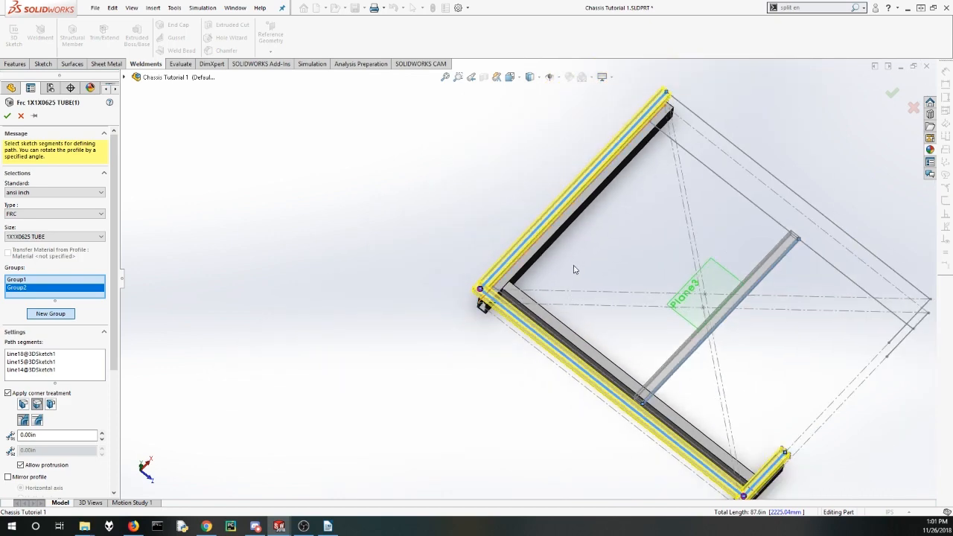
pyautogui.click(720, 136)
pyautogui.scroll(-4, 864, 328)
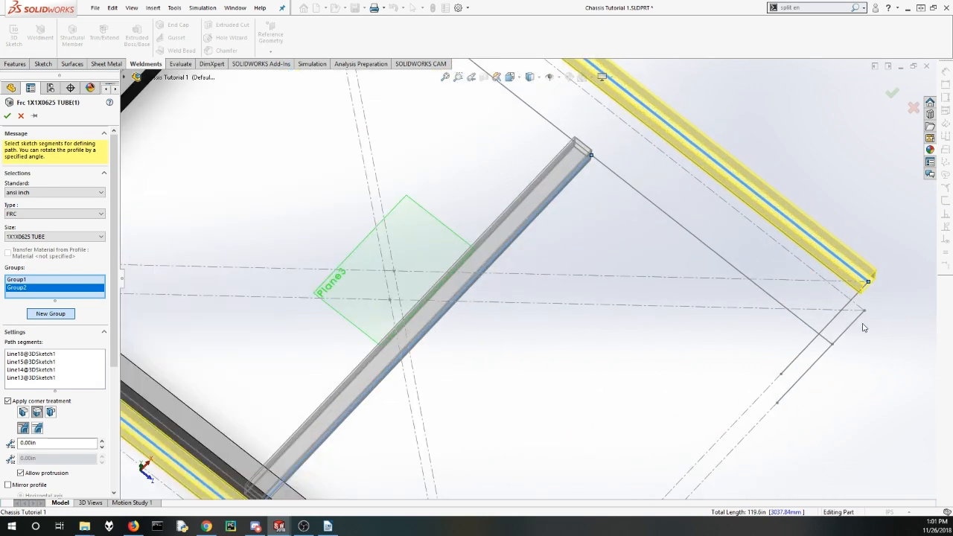
pyautogui.click(834, 327)
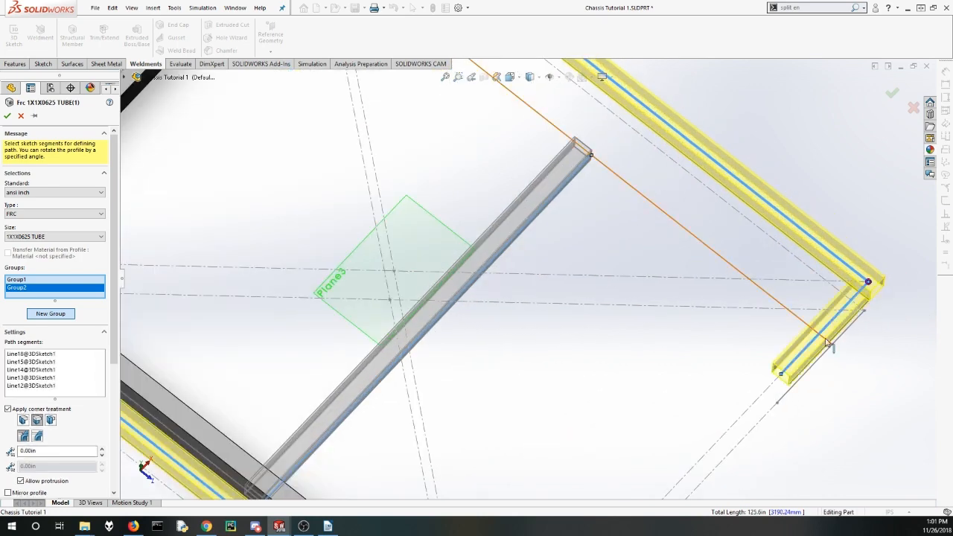
# Step: Examine how the previewed upper-level tubes meet at the frame corners, especially the back-left one
pyautogui.scroll(5, 743, 392)
pyautogui.scroll(-1, 602, 290)
pyautogui.scroll(1, 595, 417)
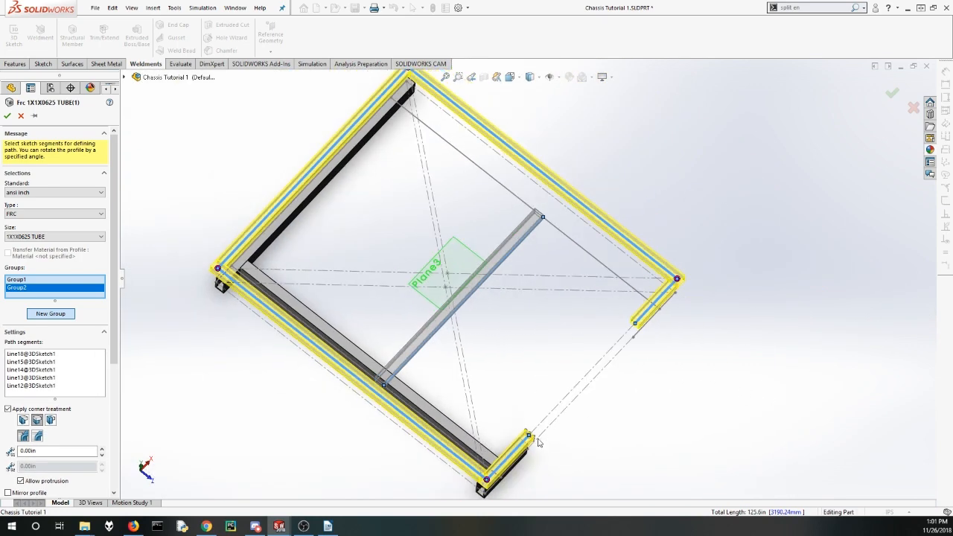
pyautogui.scroll(-2, 518, 476)
pyautogui.scroll(3, 537, 383)
pyautogui.scroll(-1, 553, 221)
pyautogui.scroll(1, 522, 223)
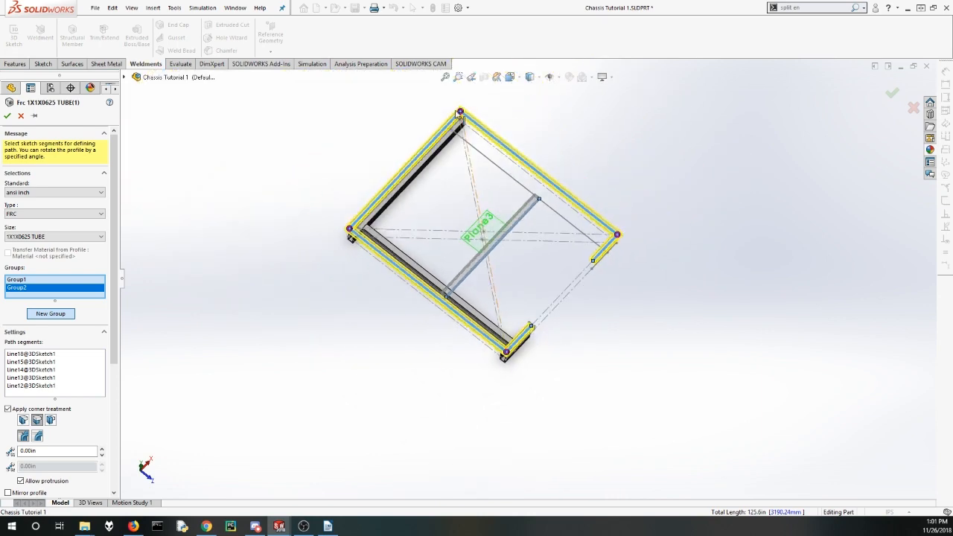
pyautogui.scroll(-3, 462, 230)
pyautogui.scroll(-5, 306, 350)
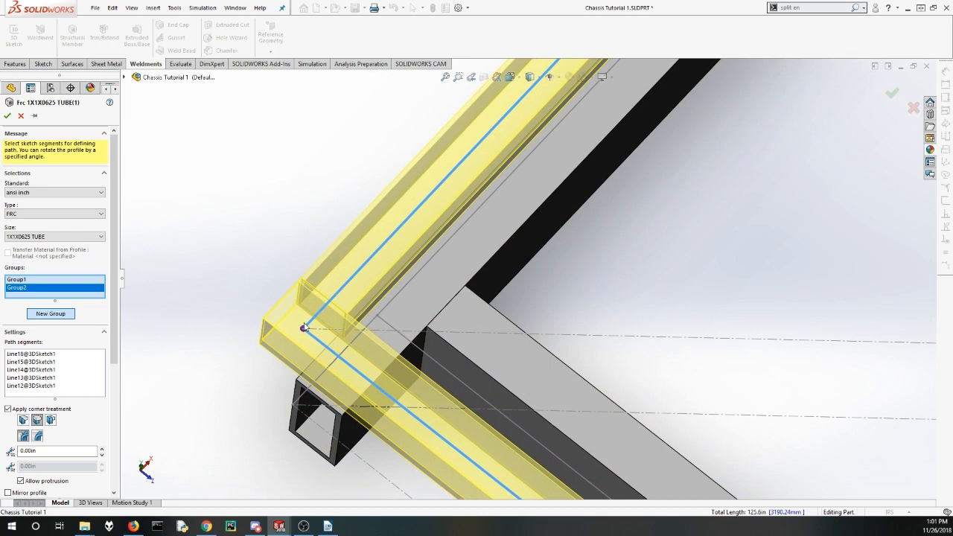
pyautogui.scroll(2, 417, 342)
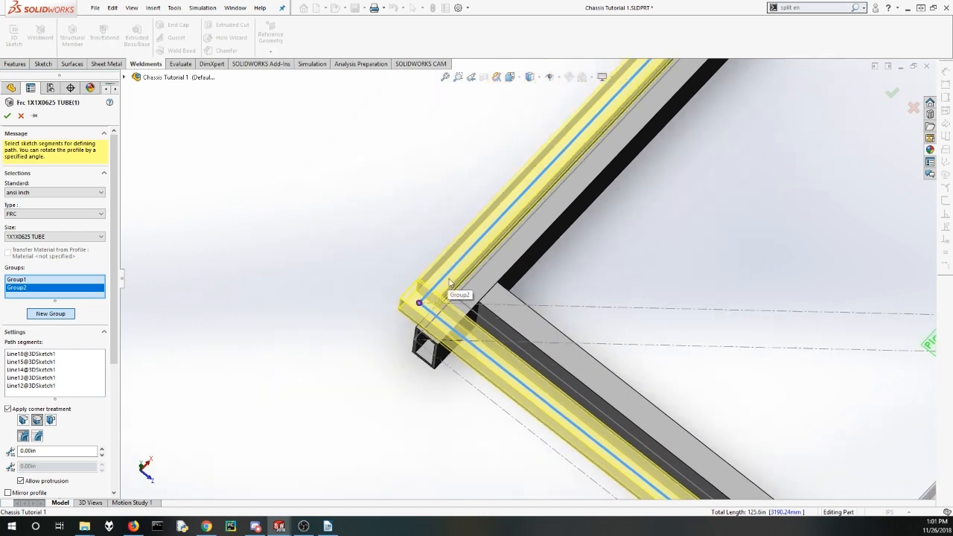
pyautogui.scroll(-3, 419, 302)
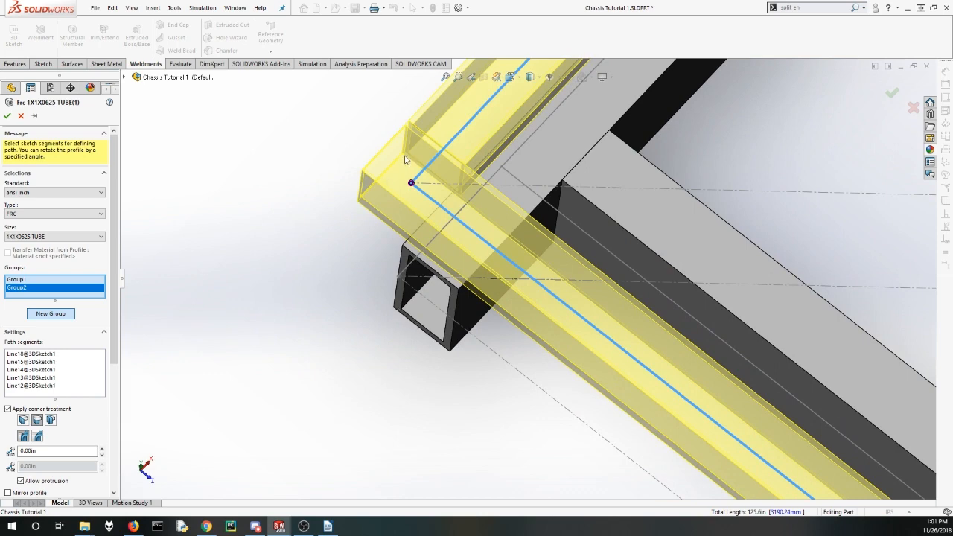
pyautogui.scroll(5, 462, 215)
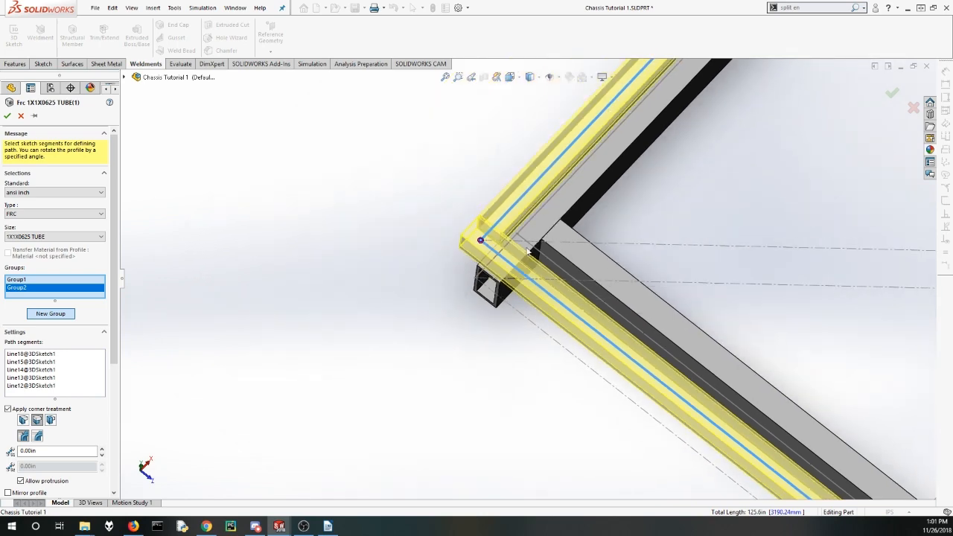
pyautogui.scroll(-3, 641, 261)
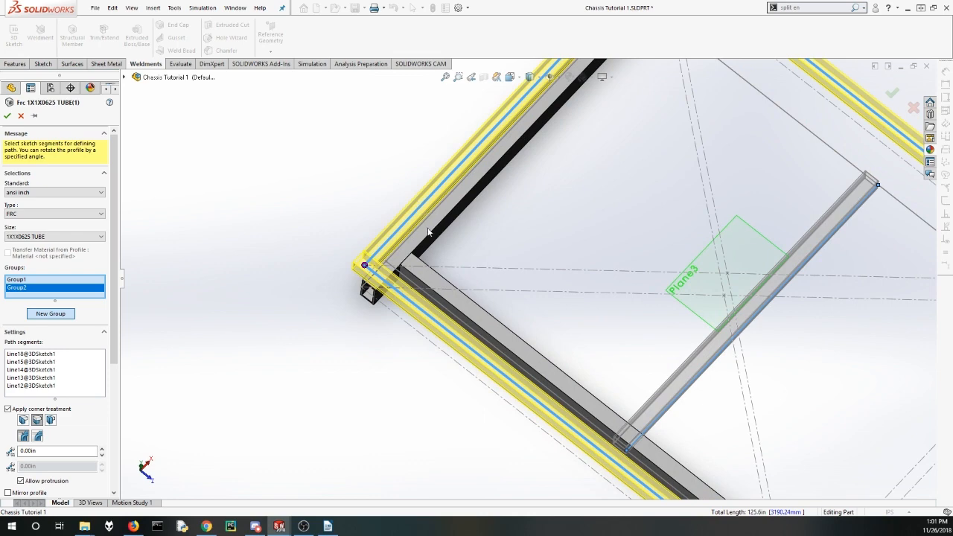
pyautogui.scroll(5, 484, 314)
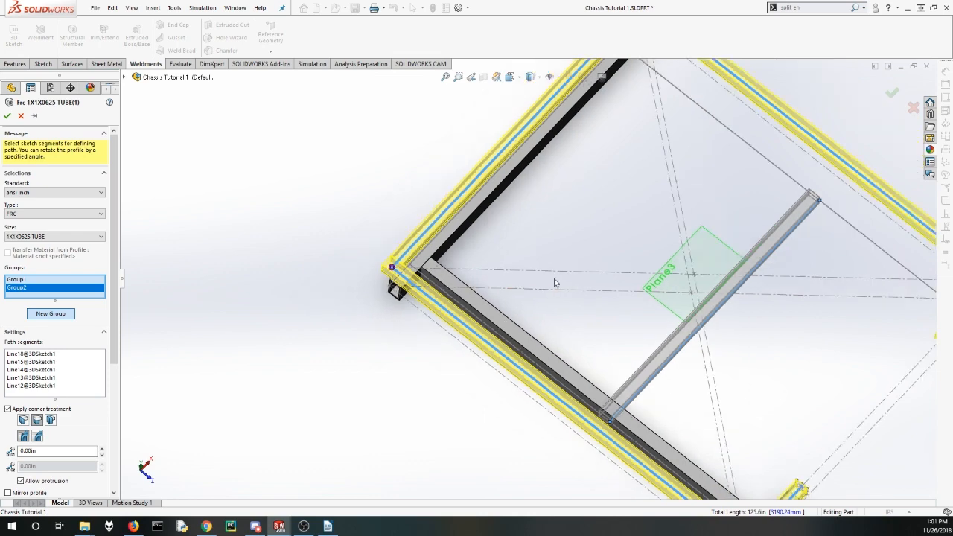
# Step: Set the corner treatment at the upper frame's back-left corner to End Butt2
pyautogui.scroll(-6, 543, 274)
pyautogui.scroll(-2, 519, 274)
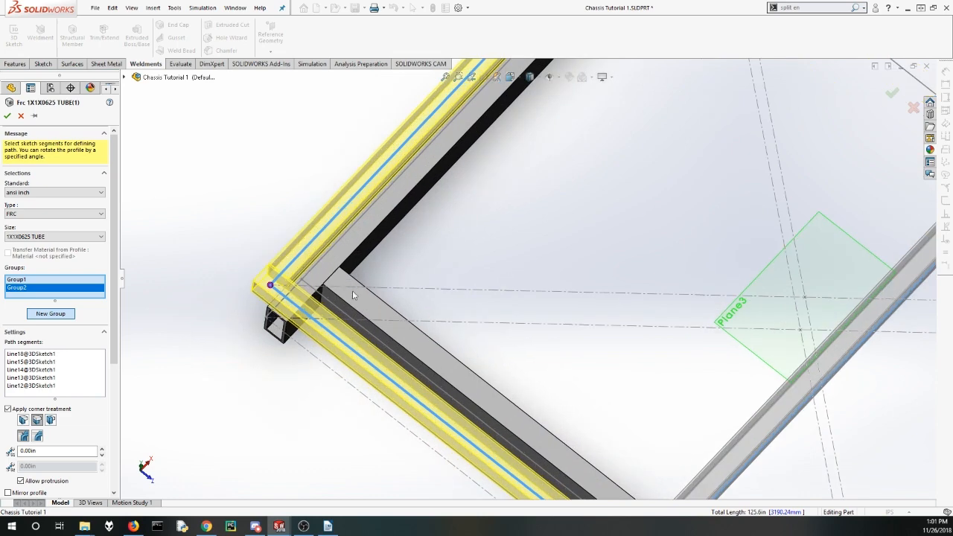
pyautogui.click(271, 288)
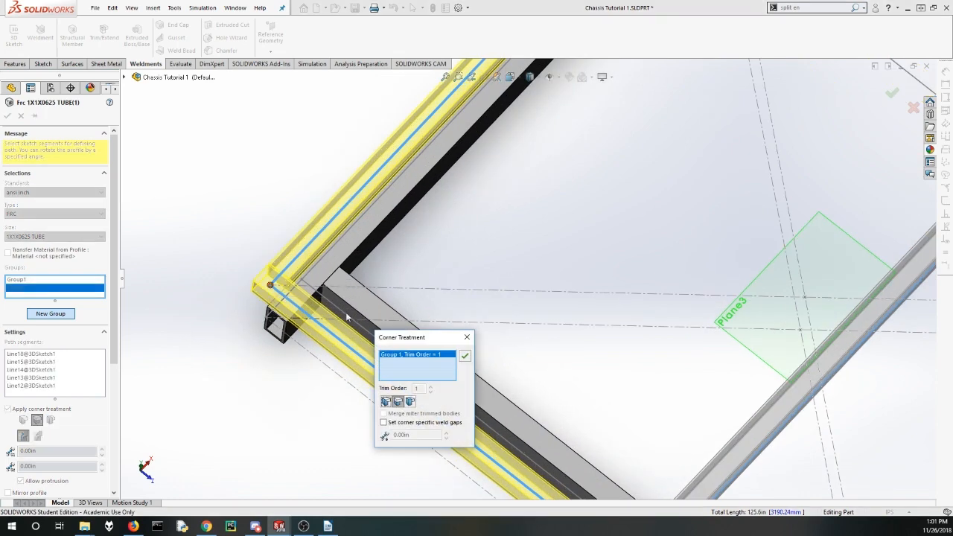
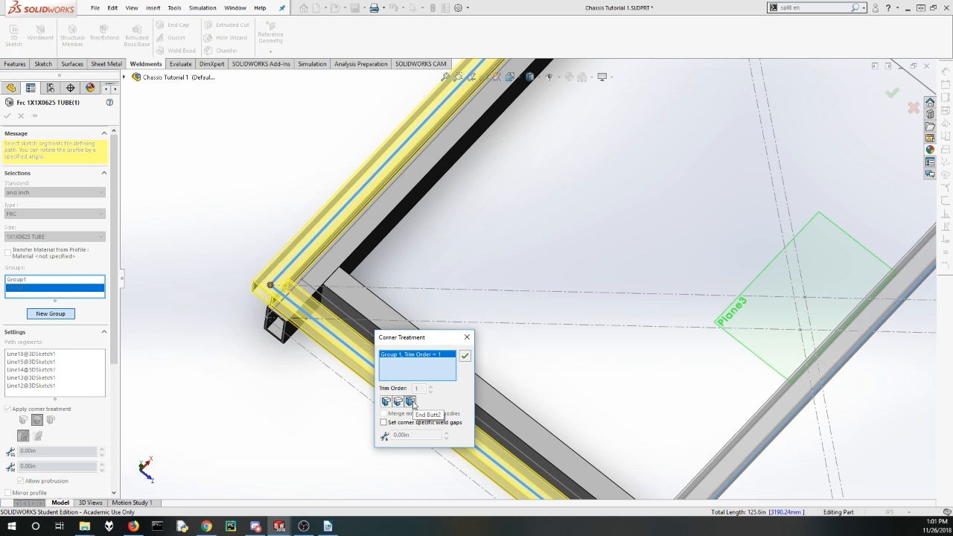
pyautogui.click(411, 401)
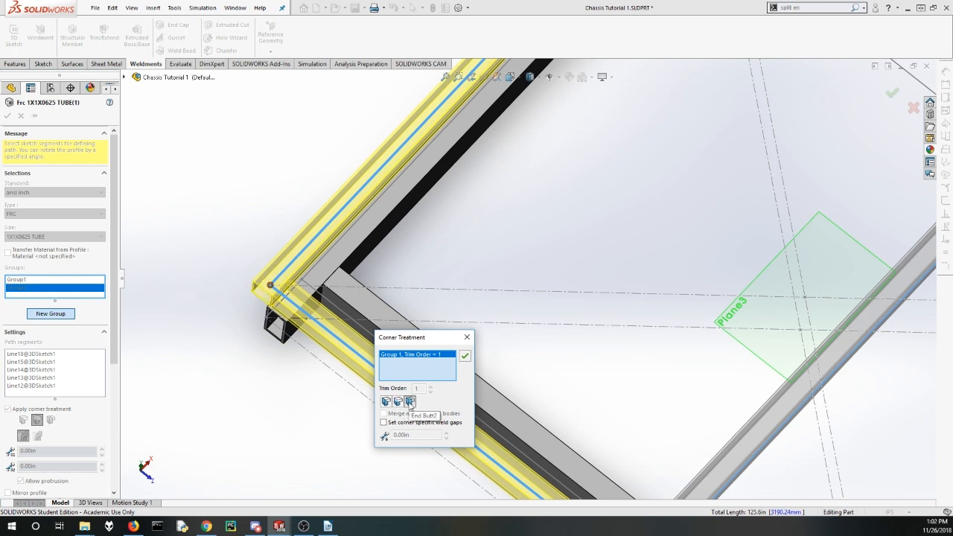
pyautogui.click(464, 358)
# Step: Inspect the tube overlaps at the upper frame's back-right, front-right and front-left corners
pyautogui.scroll(4, 590, 321)
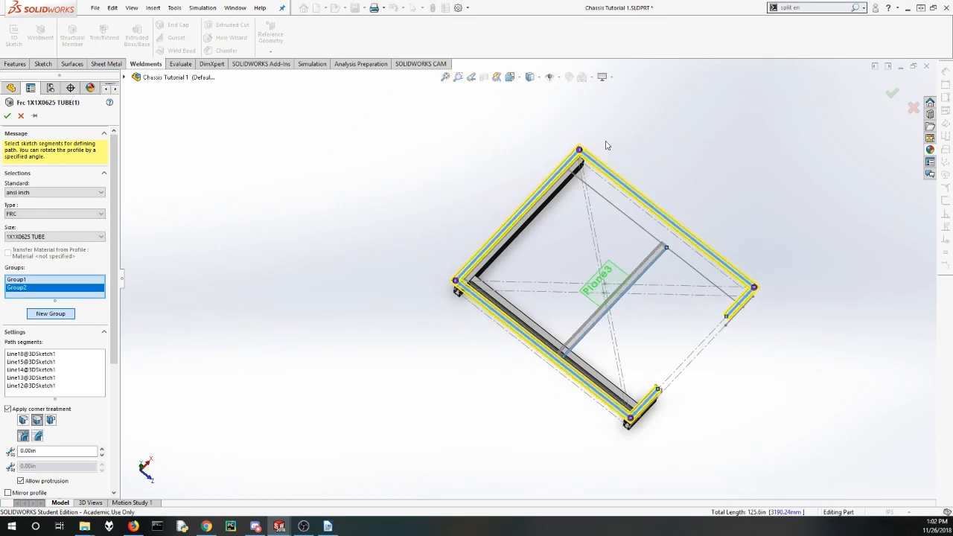
pyautogui.scroll(-3, 606, 145)
pyautogui.scroll(2, 462, 309)
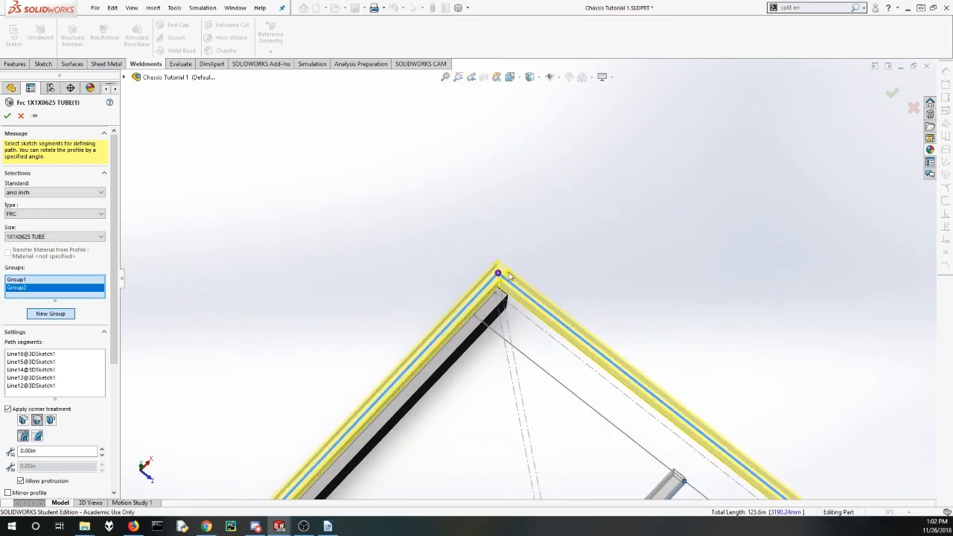
pyautogui.scroll(-4, 506, 272)
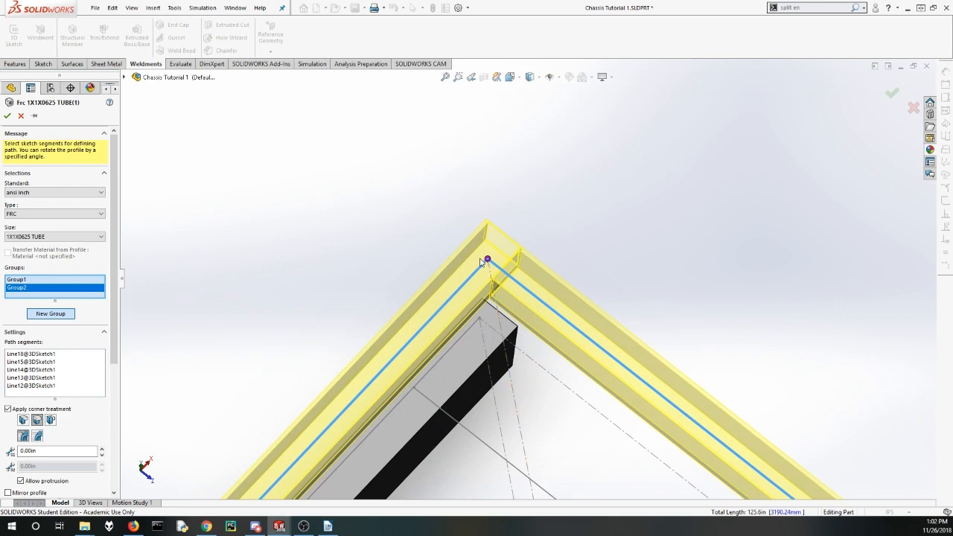
pyautogui.scroll(5, 480, 263)
pyautogui.scroll(-4, 596, 421)
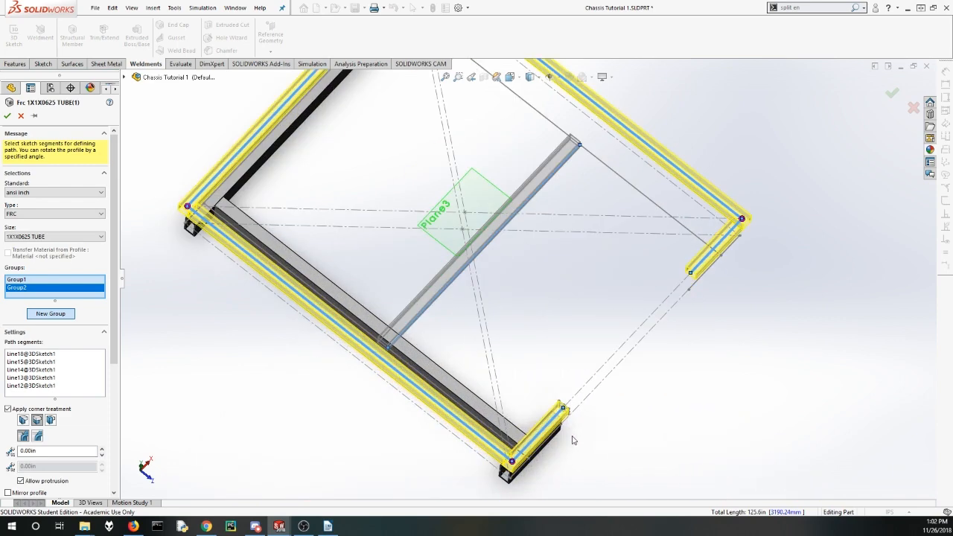
pyautogui.scroll(-2, 608, 359)
pyautogui.scroll(-4, 777, 201)
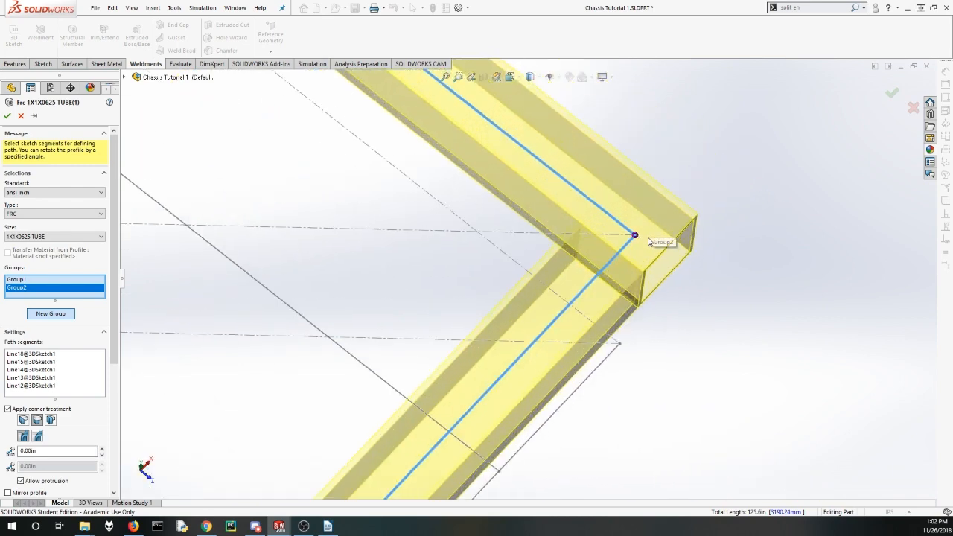
pyautogui.scroll(5, 536, 379)
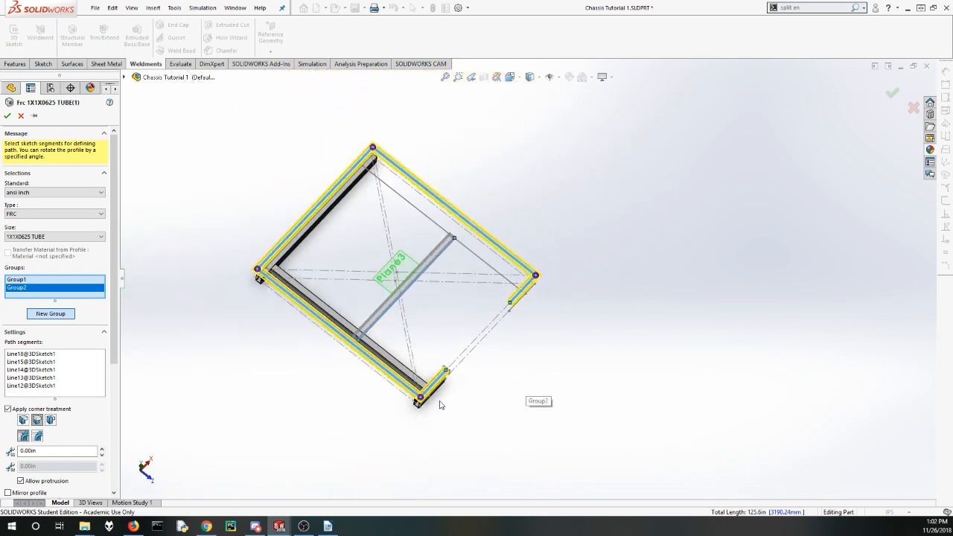
pyautogui.scroll(-6, 428, 357)
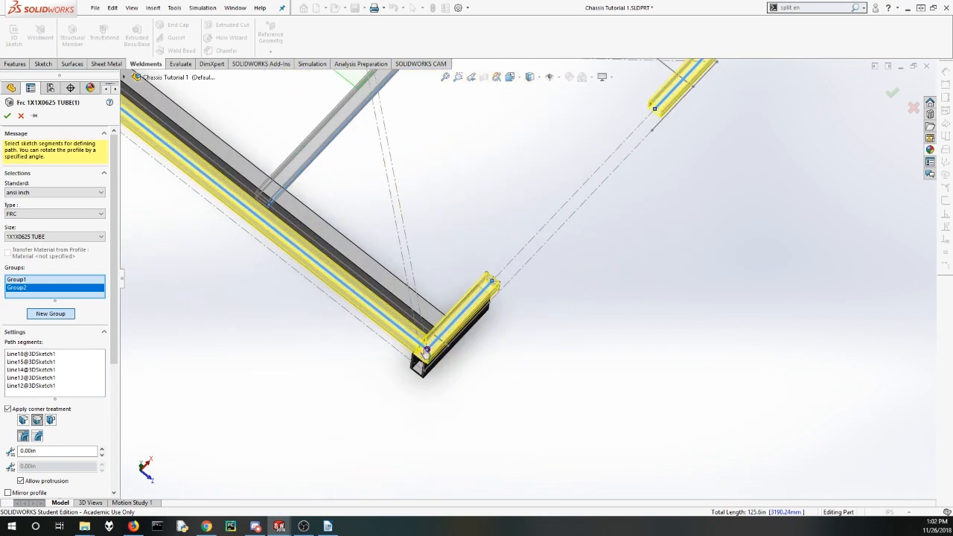
# Step: Set the corner treatment at the upper frame's front-right corner to End Butt2
pyautogui.scroll(5, 427, 350)
pyautogui.scroll(-5, 529, 189)
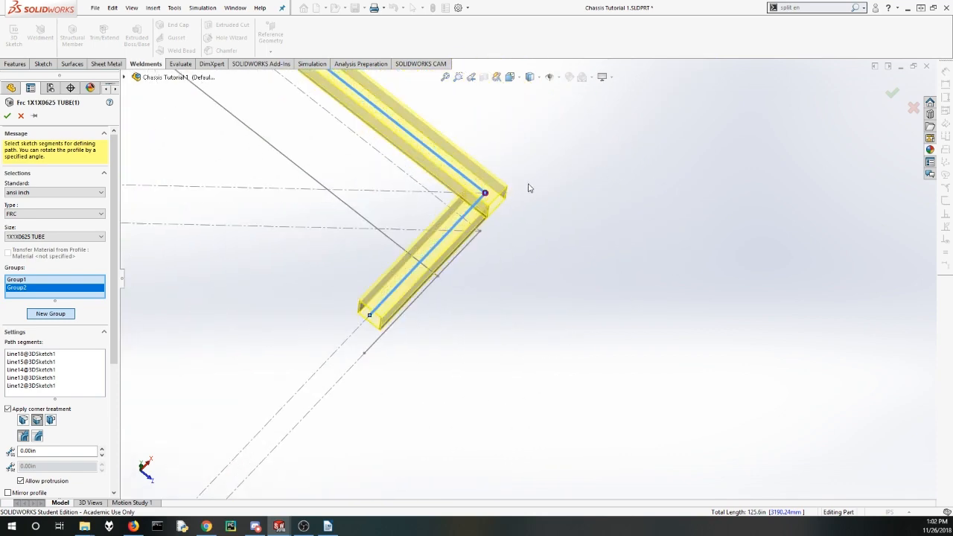
pyautogui.click(484, 195)
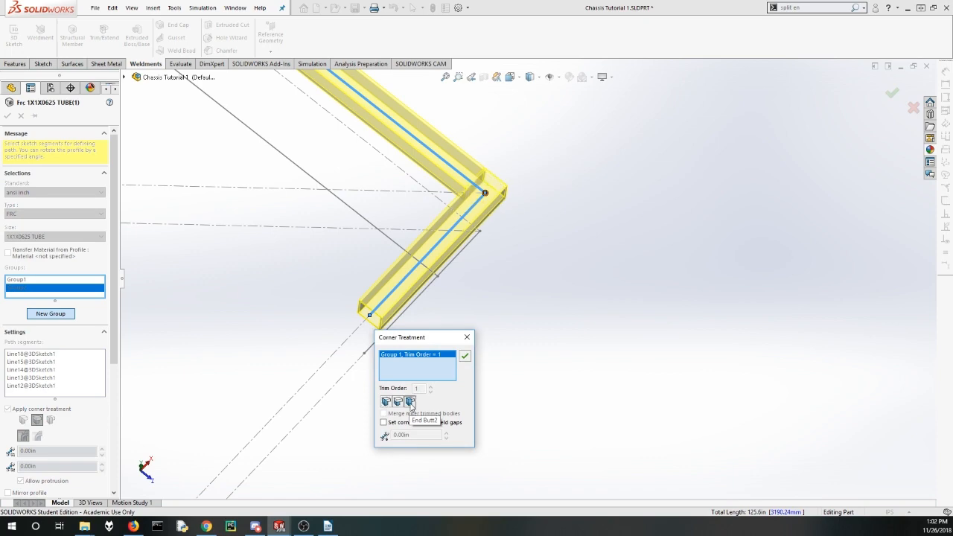
pyautogui.click(409, 402)
pyautogui.click(464, 359)
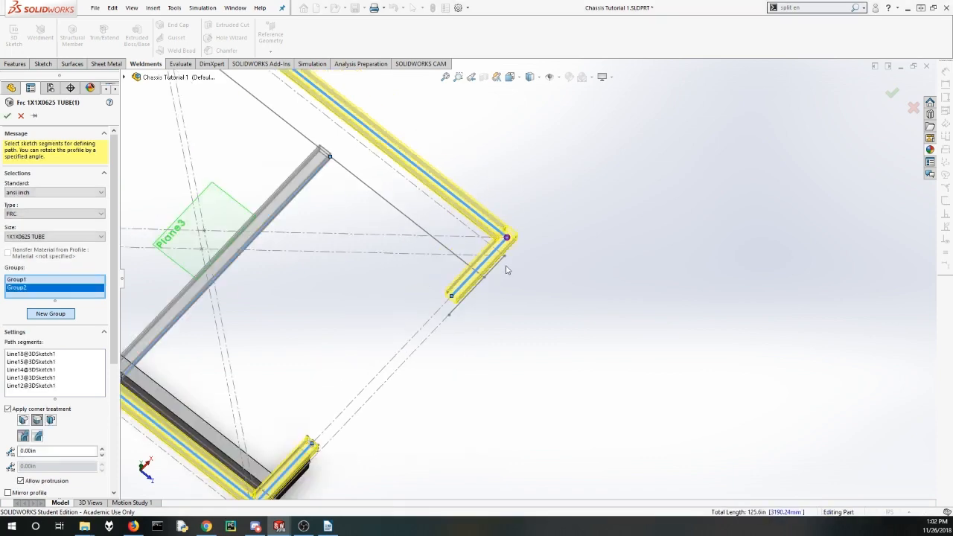
# Step: Finish the 1X1X0625 tube structural member along the upper frame level with its current corner treatments
pyautogui.moveTo(337, 256); pyautogui.dragTo(441, 245, button='middle')
pyautogui.scroll(-1, 528, 235)
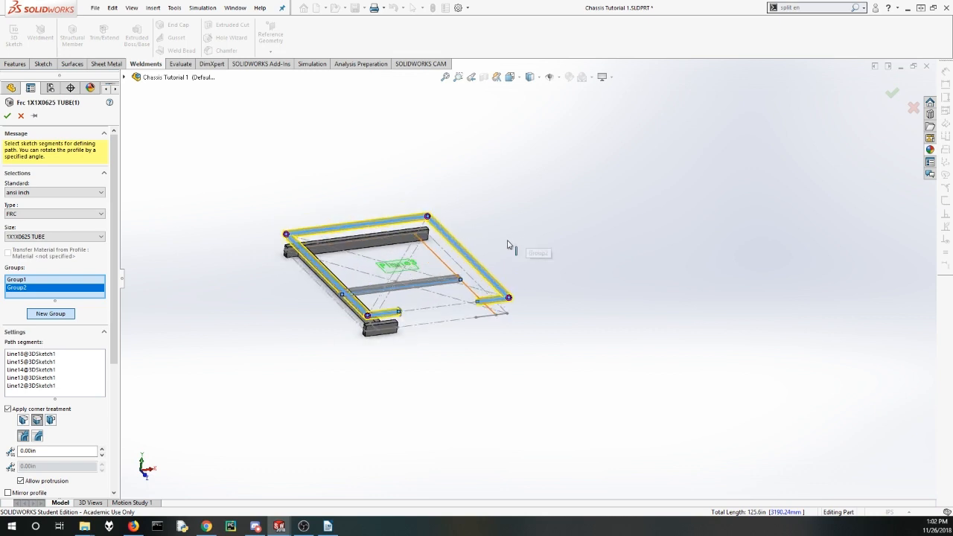
pyautogui.scroll(-1, 392, 194)
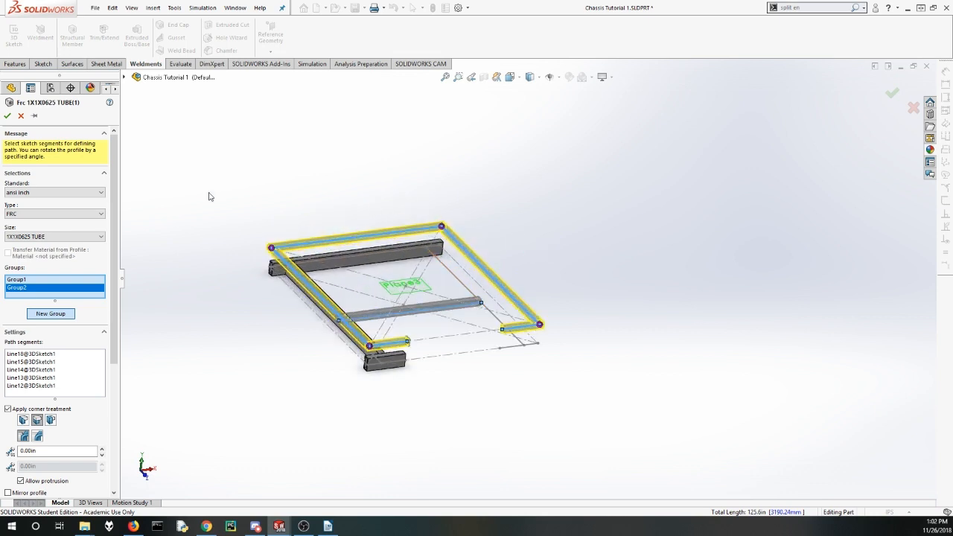
pyautogui.click(6, 116)
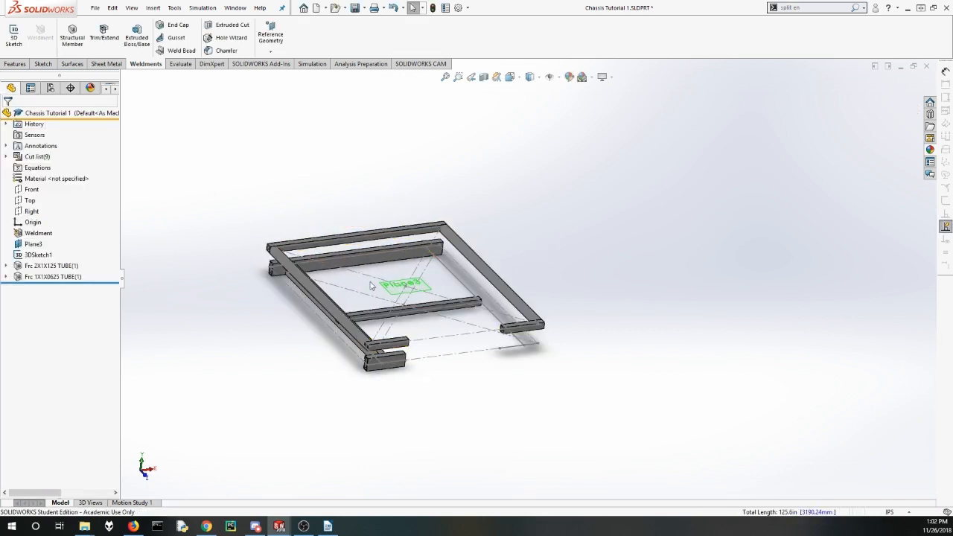
# Step: Examine the whole chassis frame to see how the upper tube level sits over the lower one
pyautogui.scroll(-5, 374, 299)
pyautogui.moveTo(372, 313); pyautogui.dragTo(372, 183, button='middle')
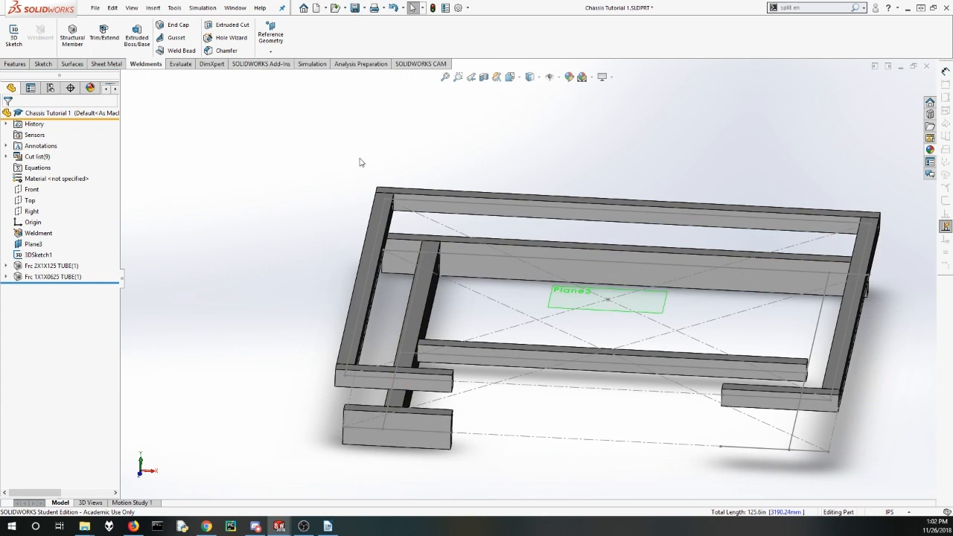
pyautogui.scroll(2, 515, 316)
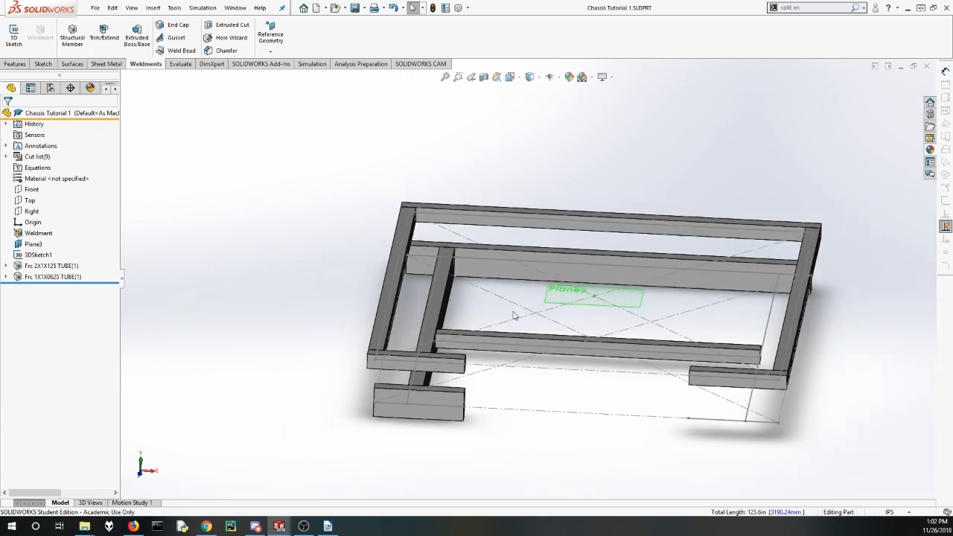
pyautogui.scroll(-2, 668, 334)
pyautogui.moveTo(598, 312); pyautogui.dragTo(569, 300, button='middle')
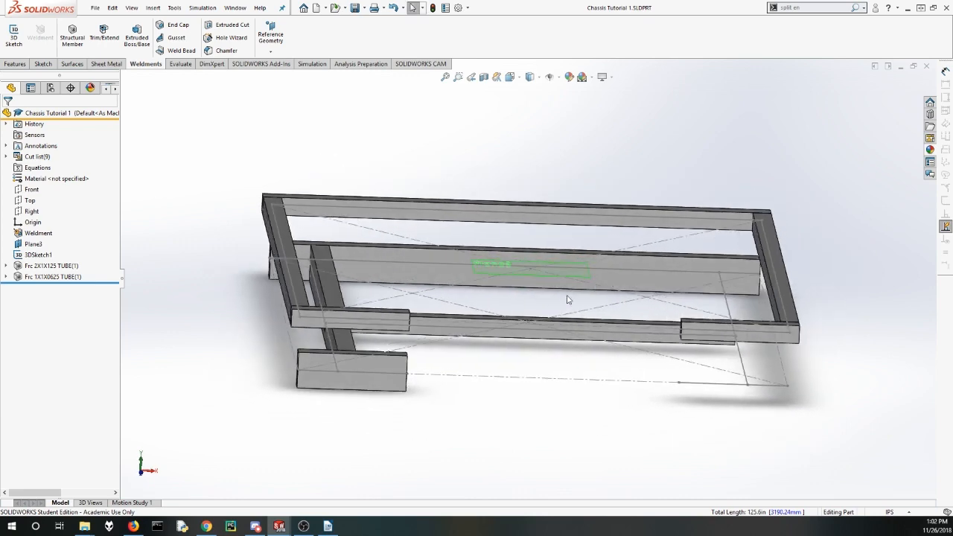
pyautogui.moveTo(397, 384); pyautogui.dragTo(378, 363, button='middle')
pyautogui.moveTo(374, 360); pyautogui.dragTo(343, 389, button='middle')
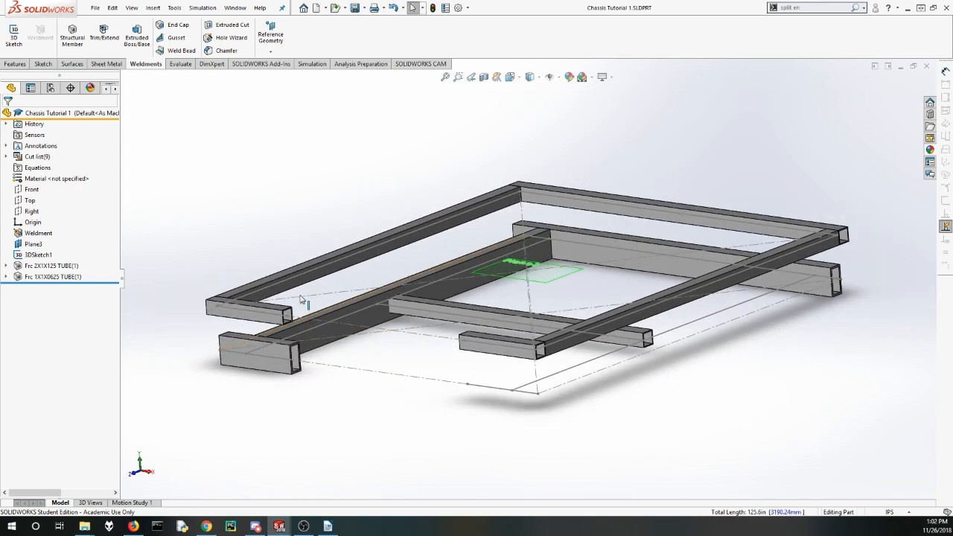
# Step: Compare the outer faces of the upper and lower tubes at the front-left and back-left corners
pyautogui.scroll(-8, 284, 329)
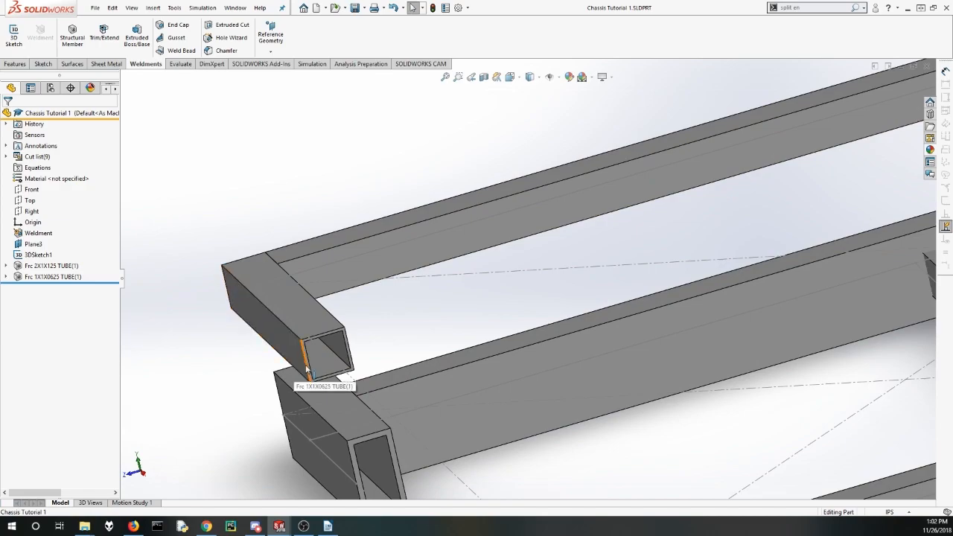
pyautogui.moveTo(333, 301); pyautogui.dragTo(322, 324, button='middle')
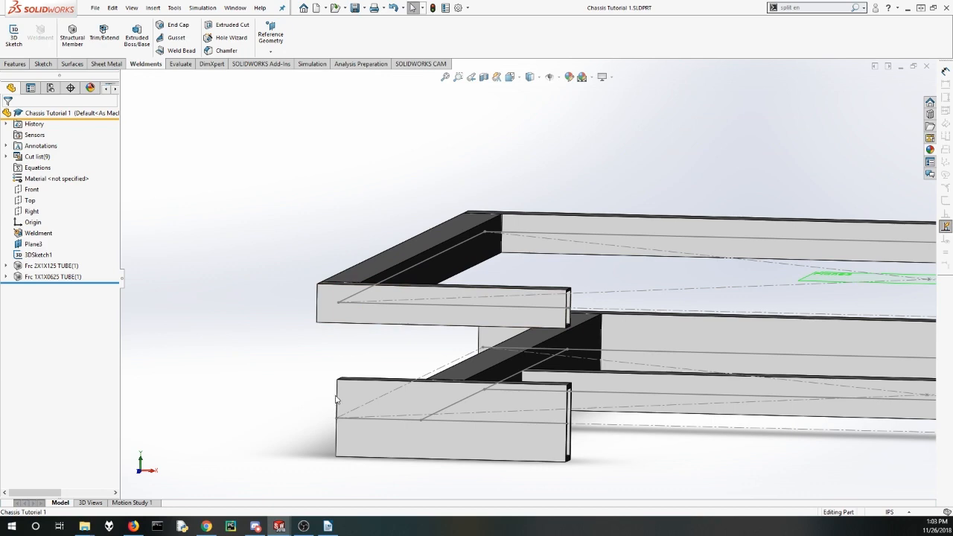
pyautogui.moveTo(389, 369); pyautogui.dragTo(350, 368, button='middle')
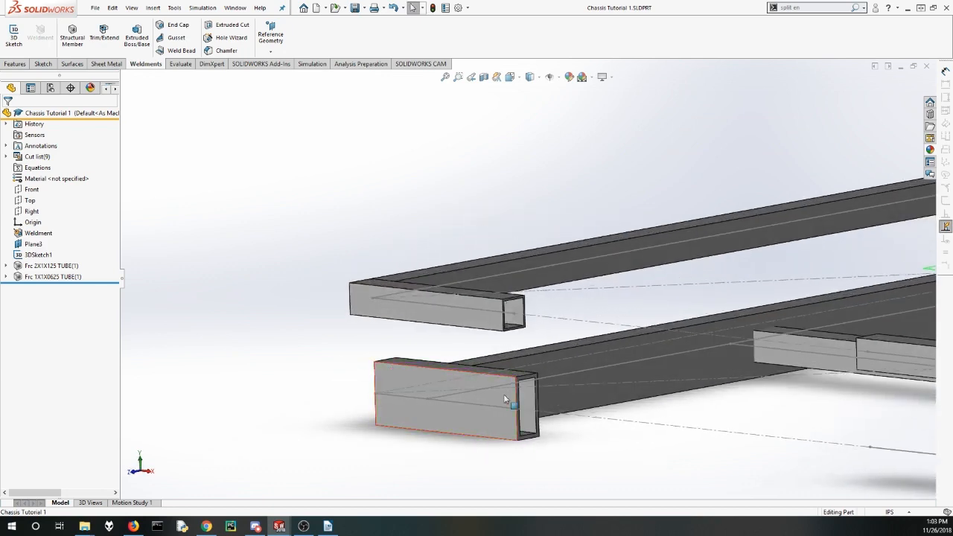
pyautogui.scroll(5, 583, 319)
pyautogui.moveTo(584, 322); pyautogui.dragTo(643, 240, button='middle')
pyautogui.scroll(-3, 618, 169)
pyautogui.scroll(-2, 618, 169)
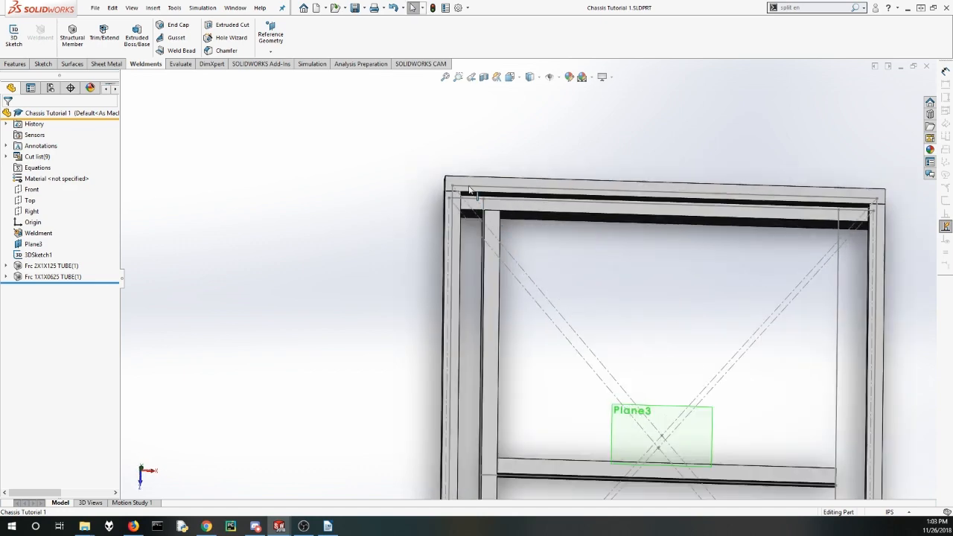
pyautogui.scroll(-1, 470, 190)
pyautogui.scroll(6, 521, 287)
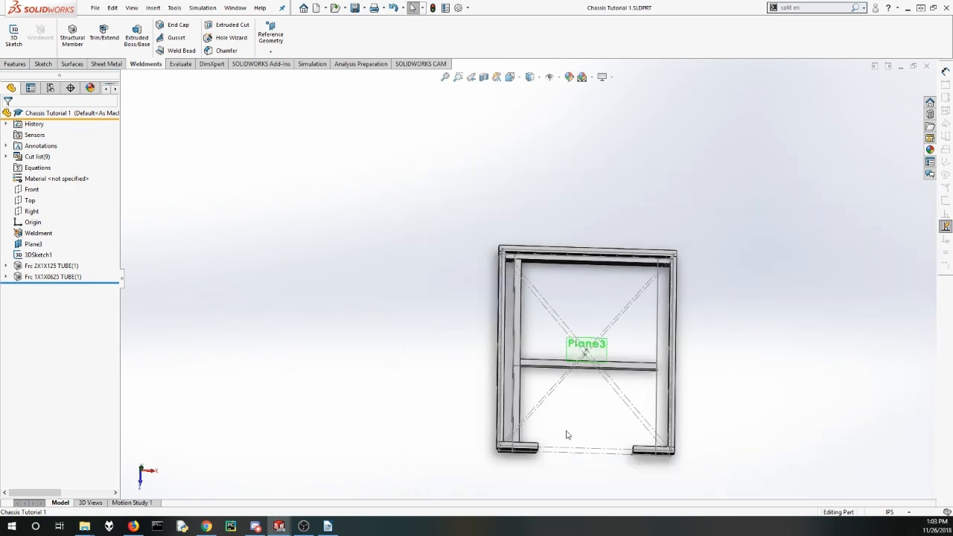
pyautogui.moveTo(566, 435); pyautogui.dragTo(552, 400, button='middle')
pyautogui.scroll(-4, 551, 400)
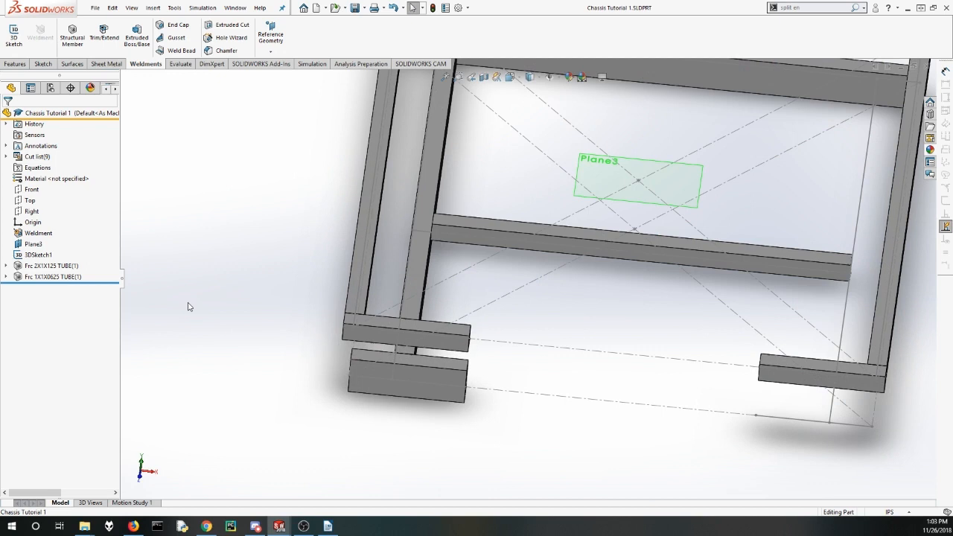
# Step: Open the 1X1X0625 tube structural member for editing and select Group2, the upper perimeter tubes
pyautogui.click(50, 277)
pyautogui.click(59, 253)
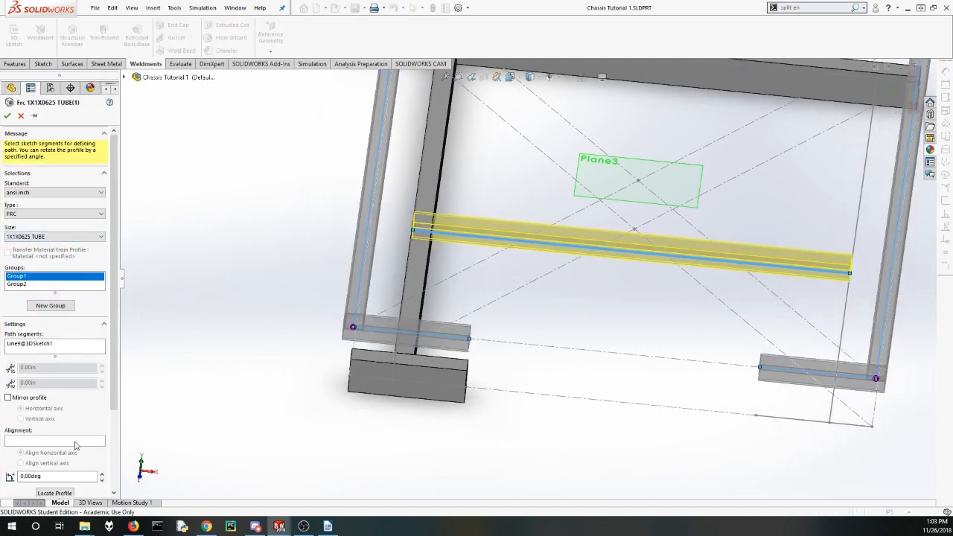
pyautogui.scroll(-3, 75, 445)
pyautogui.scroll(-1, 104, 451)
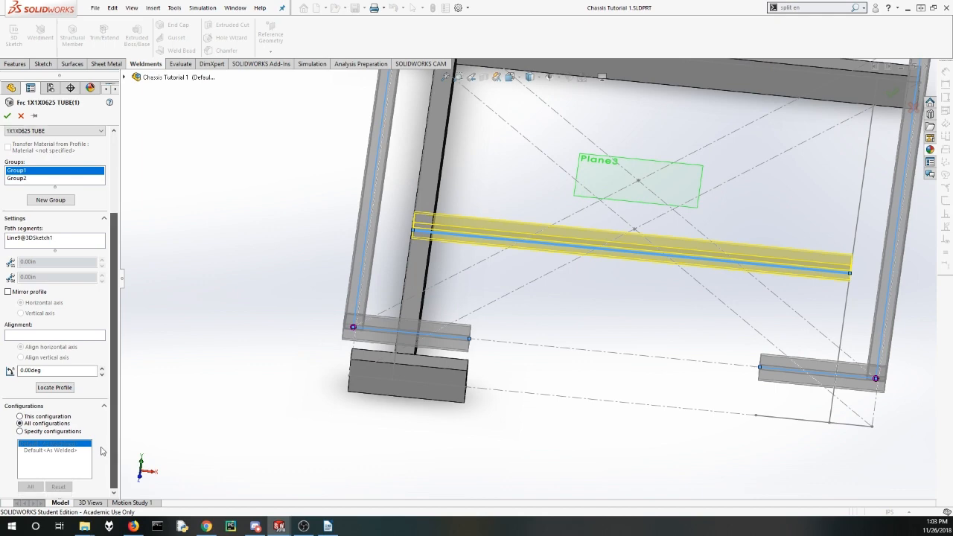
pyautogui.click(58, 390)
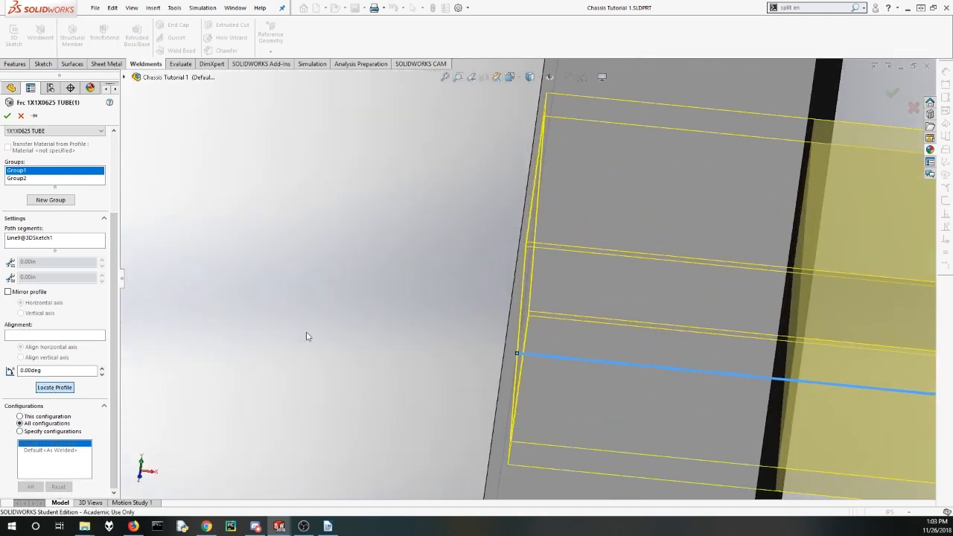
pyautogui.click(29, 179)
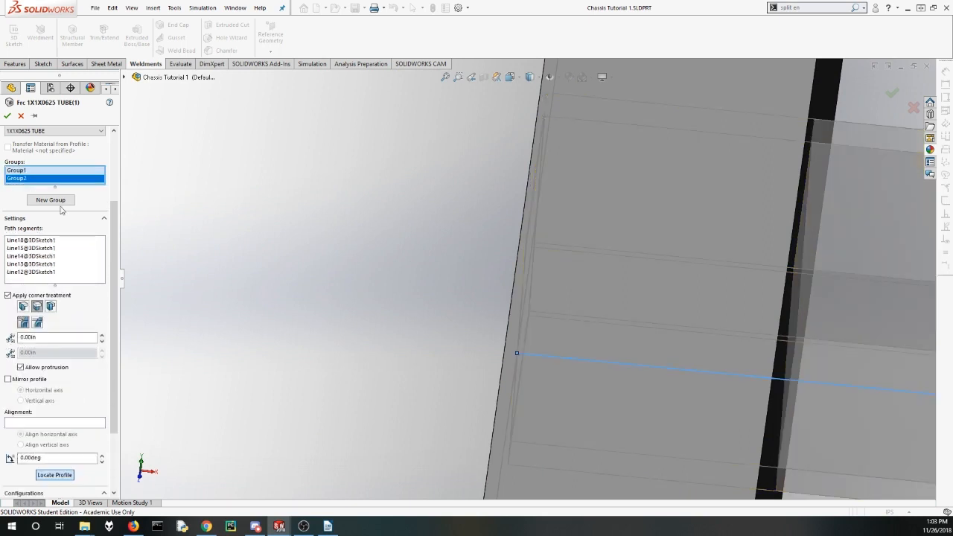
pyautogui.scroll(-3, 64, 307)
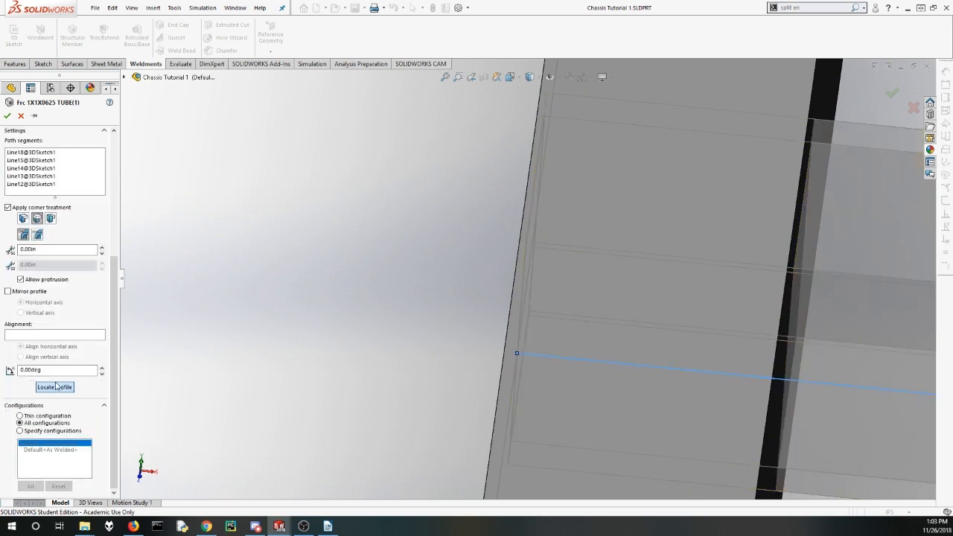
# Step: Use Locate Profile to pierce Group2's path at the tube profile's lower outer corner and accept the edited member
pyautogui.scroll(12, 389, 349)
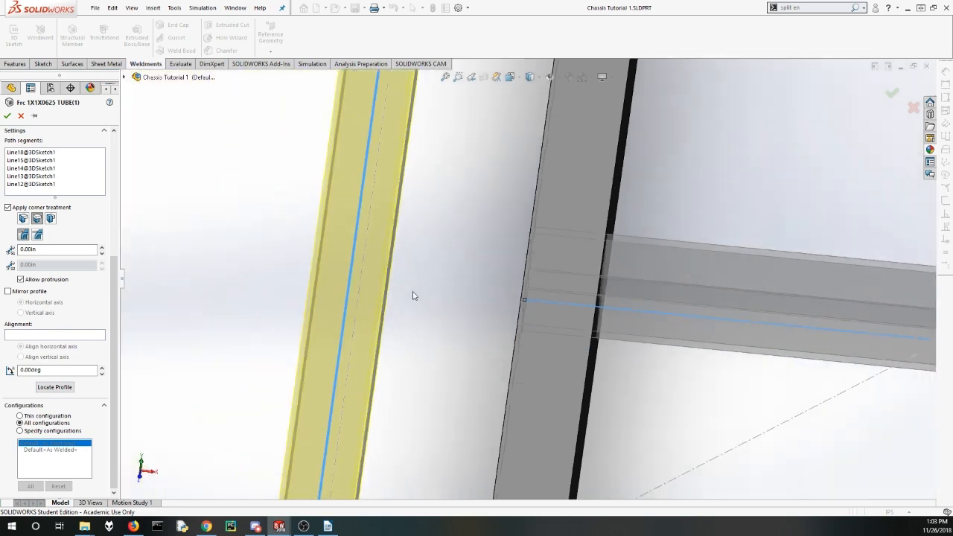
pyautogui.moveTo(467, 351); pyautogui.dragTo(482, 253, button='middle')
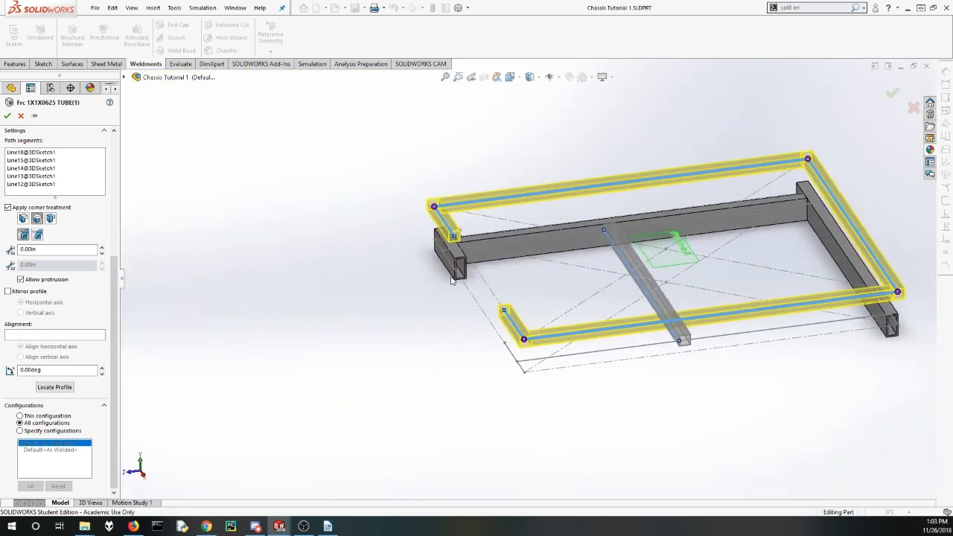
pyautogui.scroll(-8, 481, 253)
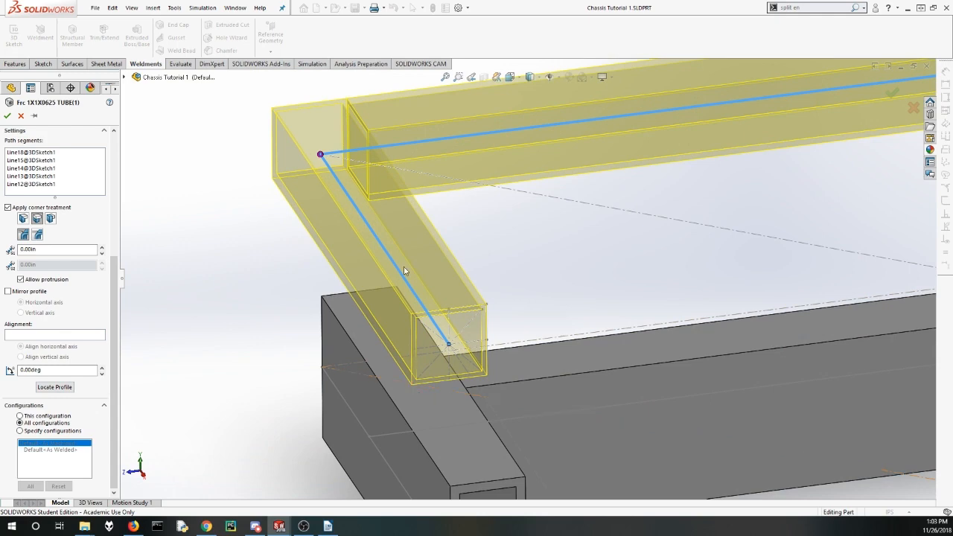
pyautogui.scroll(2, 404, 266)
pyautogui.moveTo(402, 243); pyautogui.dragTo(508, 275, button='middle')
pyautogui.scroll(5, 509, 274)
pyautogui.scroll(-7, 549, 347)
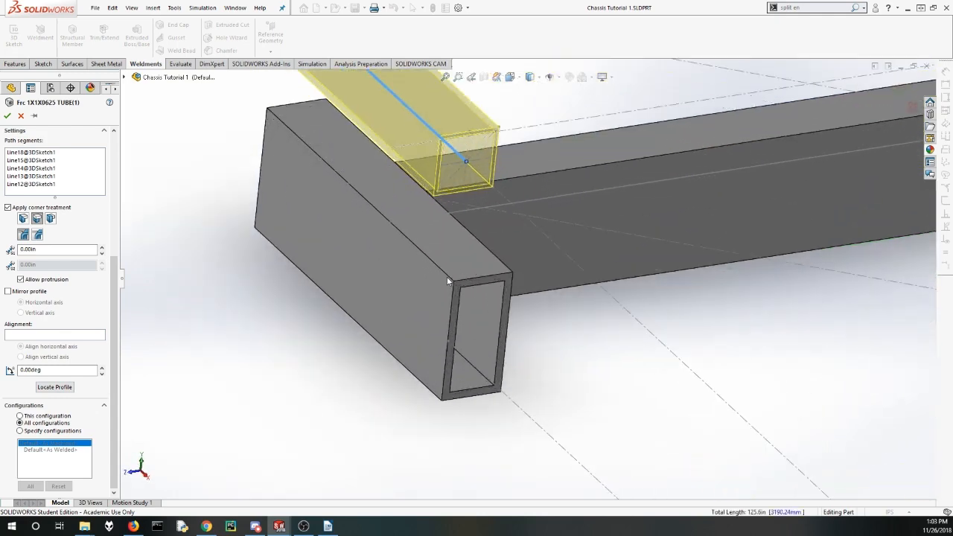
pyautogui.click(46, 388)
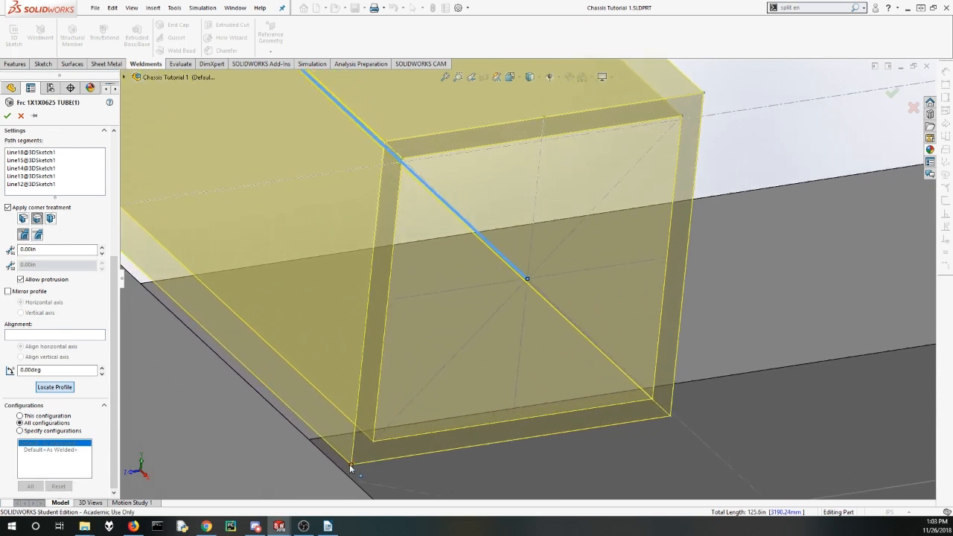
pyautogui.click(350, 468)
pyautogui.scroll(8, 445, 343)
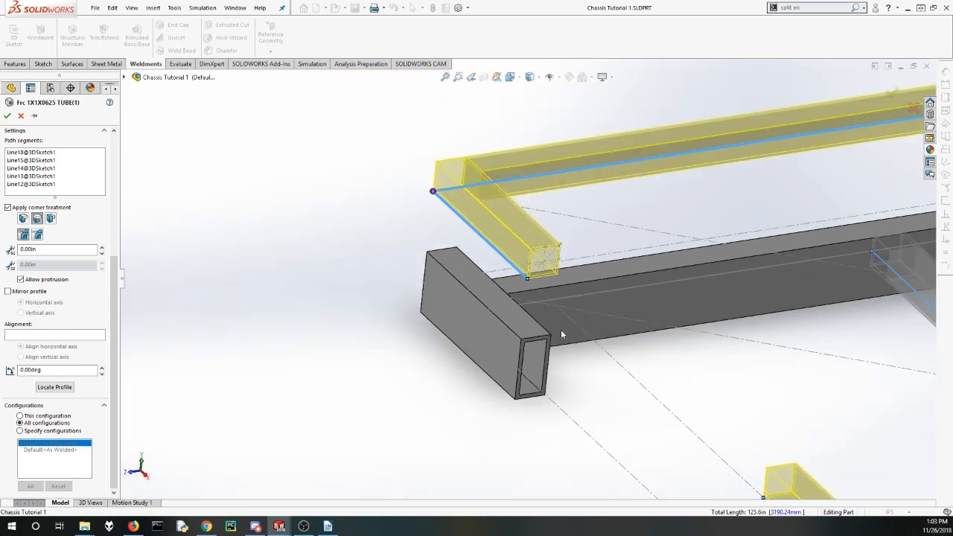
pyautogui.moveTo(561, 329)
pyautogui.mouseDown(button='middle')
pyautogui.moveTo(555, 227)
pyautogui.moveTo(564, 312)
pyautogui.mouseUp(button='middle')
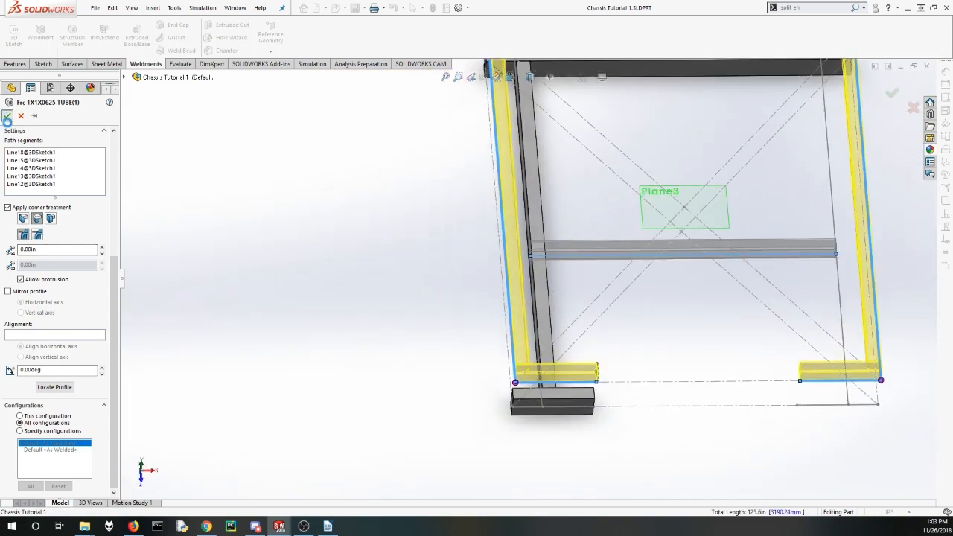
pyautogui.click(6, 116)
# Step: Check from the Top view whether the upper and lower tubes align at the frame's back-left corner
pyautogui.press('space')
pyautogui.moveTo(385, 268)
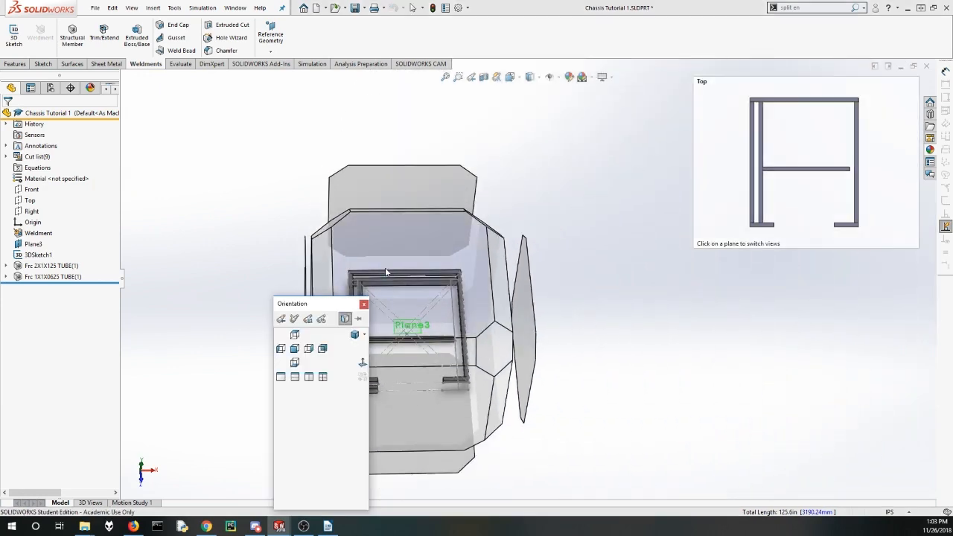
pyautogui.click(297, 335)
pyautogui.scroll(3, 493, 254)
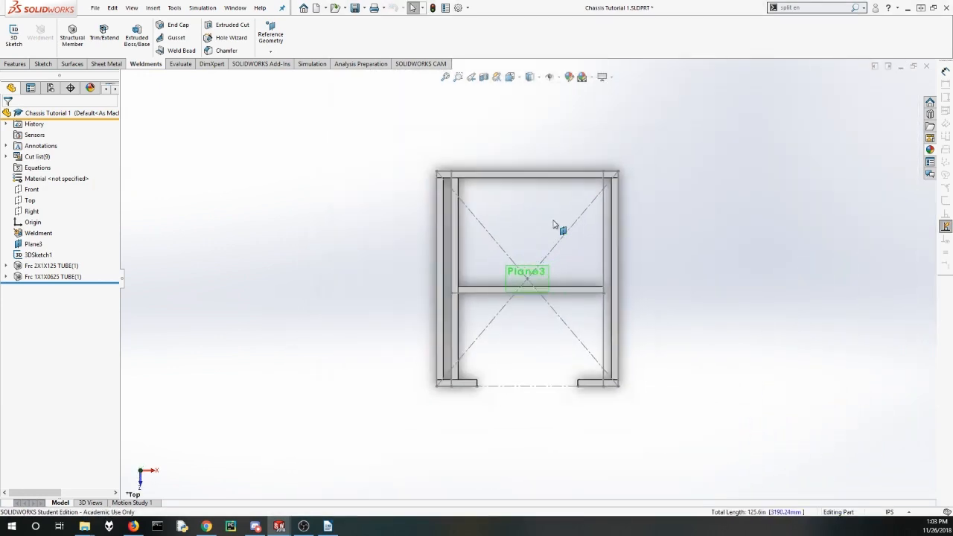
pyautogui.scroll(-4, 558, 223)
pyautogui.scroll(-5, 311, 169)
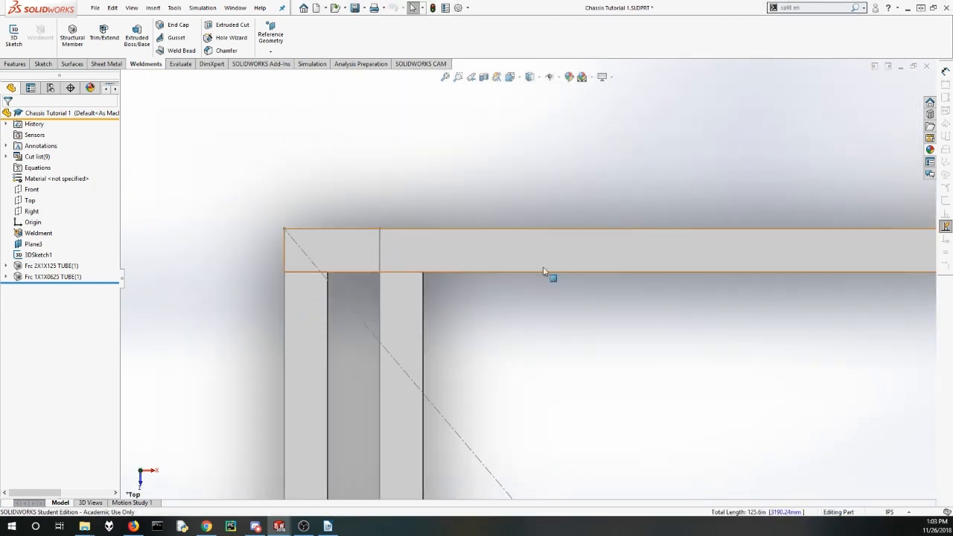
pyautogui.scroll(2, 531, 331)
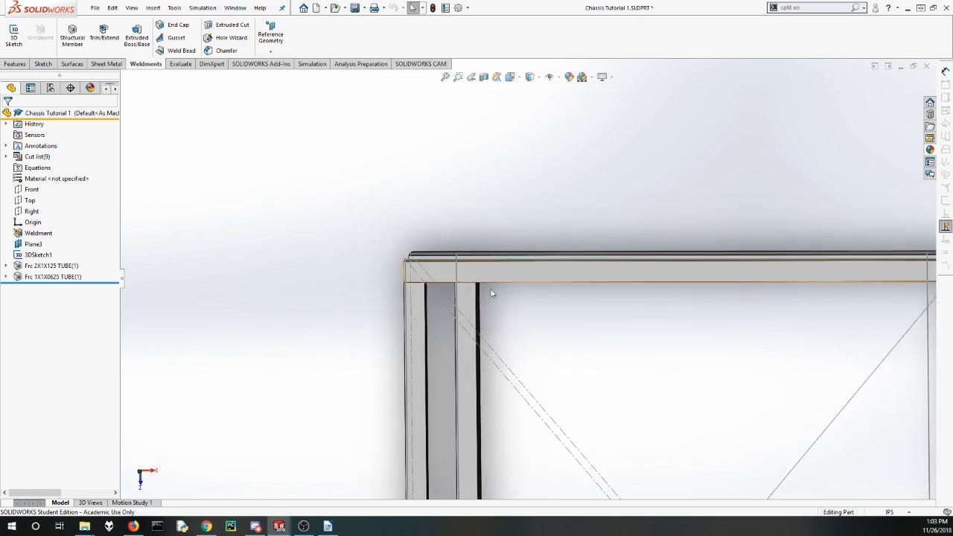
pyautogui.scroll(2, 521, 268)
pyautogui.scroll(4, 528, 277)
# Step: Inspect the alignment of the upper and lower front-left tube stubs and the overall frame from several angles
pyautogui.moveTo(581, 425); pyautogui.dragTo(587, 314, button='middle')
pyautogui.scroll(-4, 539, 462)
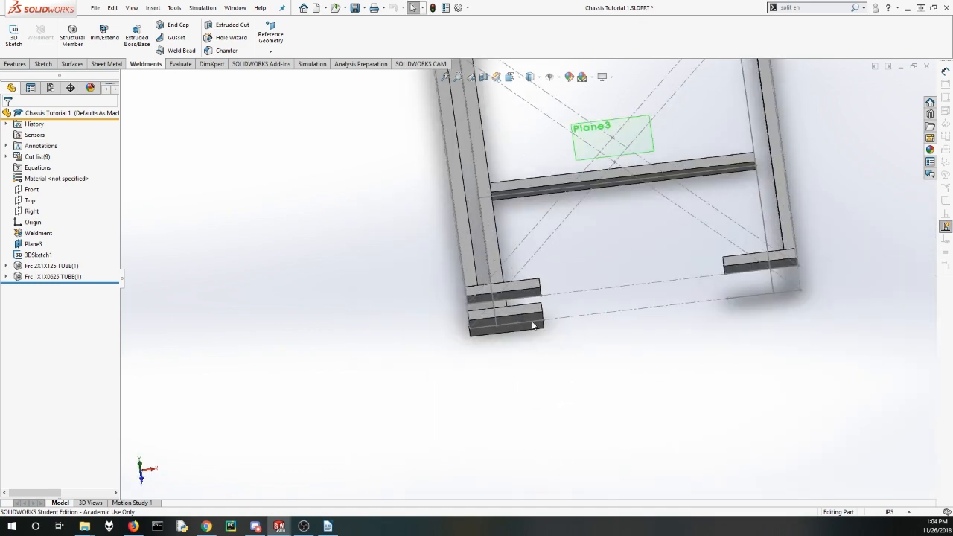
pyautogui.moveTo(712, 258); pyautogui.dragTo(730, 211, button='middle')
pyautogui.scroll(4, 607, 265)
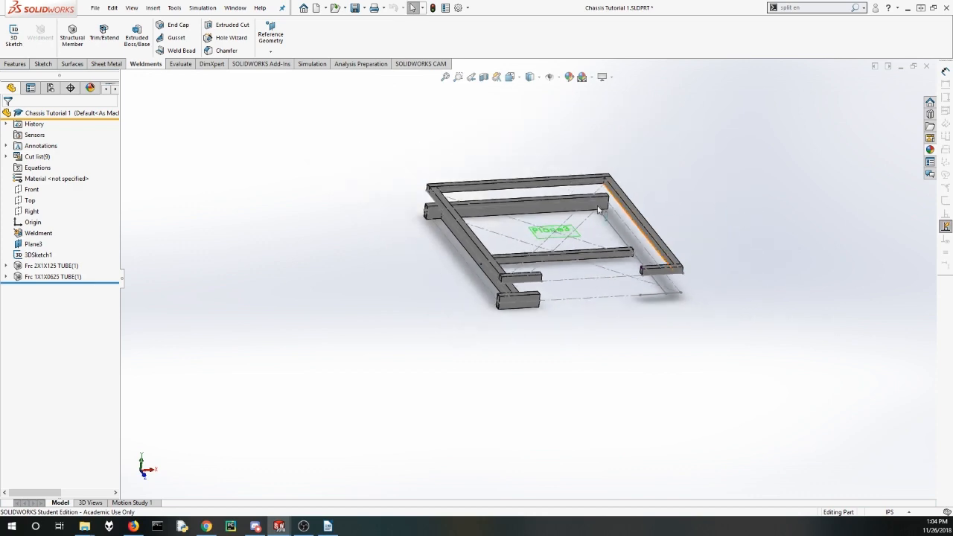
pyautogui.scroll(-4, 623, 236)
pyautogui.scroll(-5, 414, 366)
pyautogui.scroll(2, 482, 417)
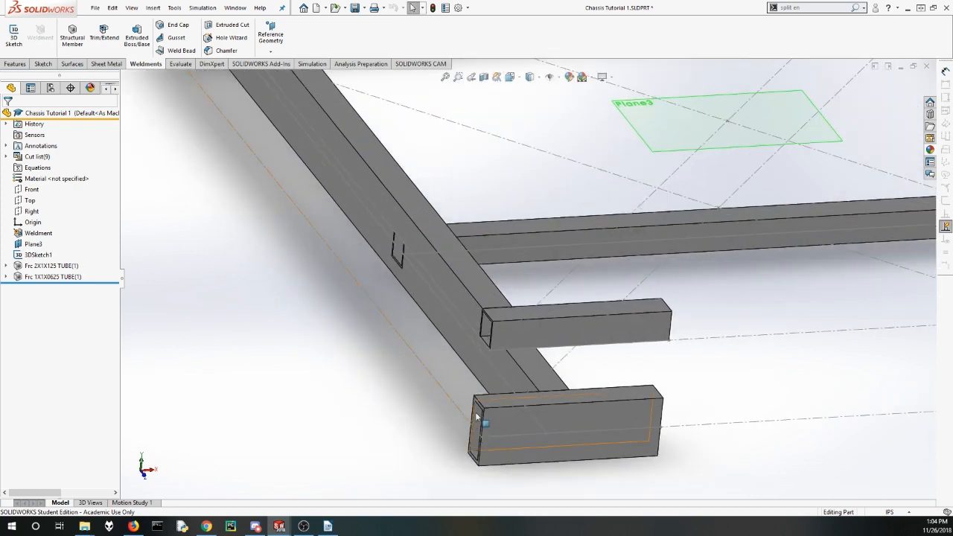
pyautogui.moveTo(473, 426); pyautogui.dragTo(455, 409, button='middle')
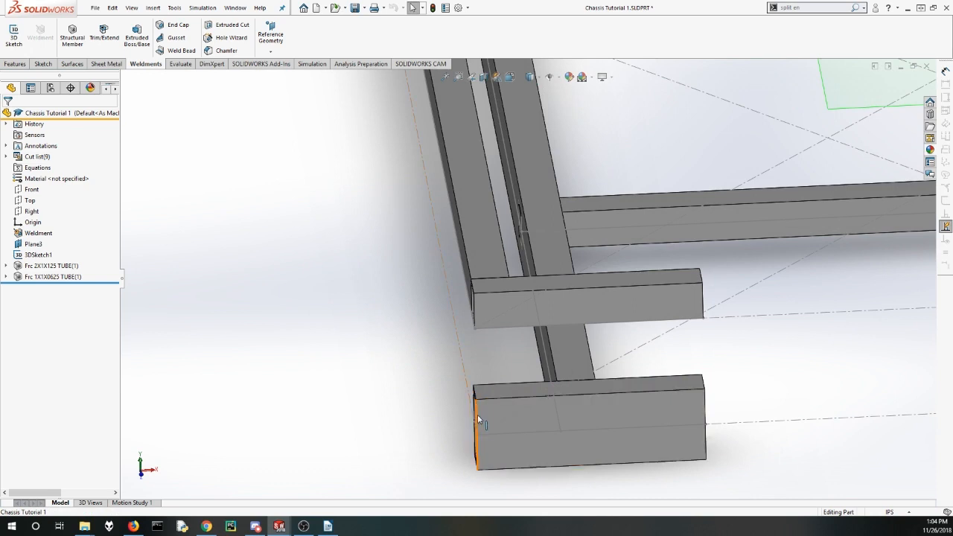
pyautogui.scroll(5, 510, 234)
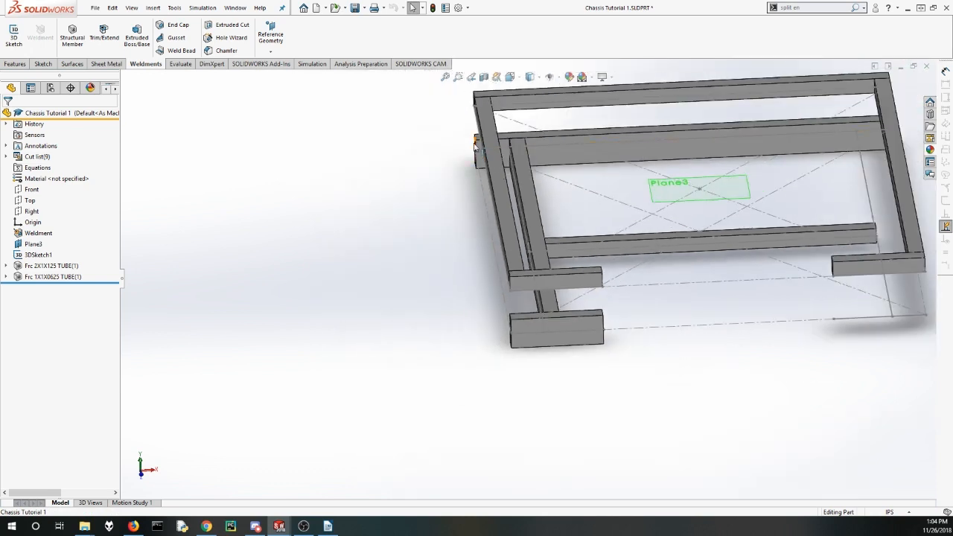
pyautogui.scroll(3, 604, 191)
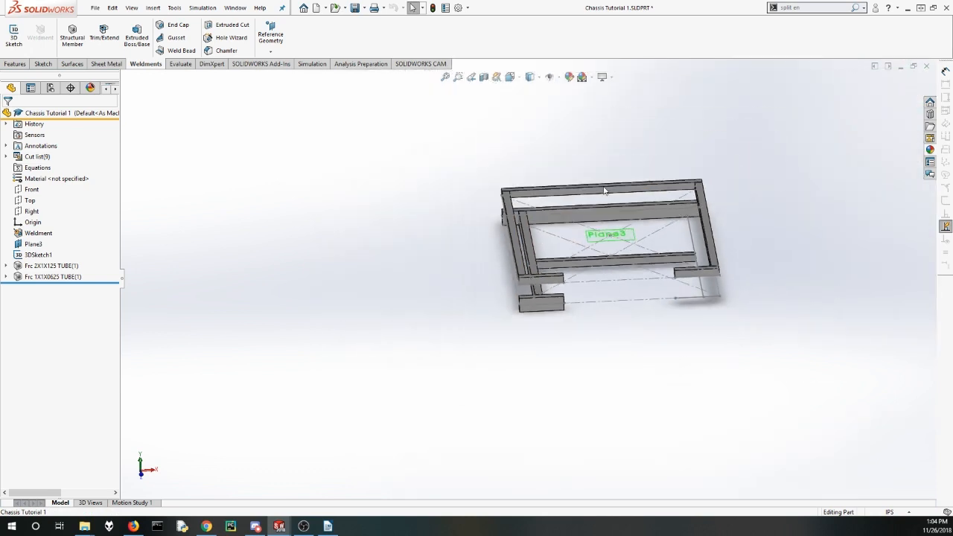
# Step: Compare the current frame with the vertical supports in the Full Assembly reference model, then return to Chassis Tutorial 1
pyautogui.scroll(-2, 723, 170)
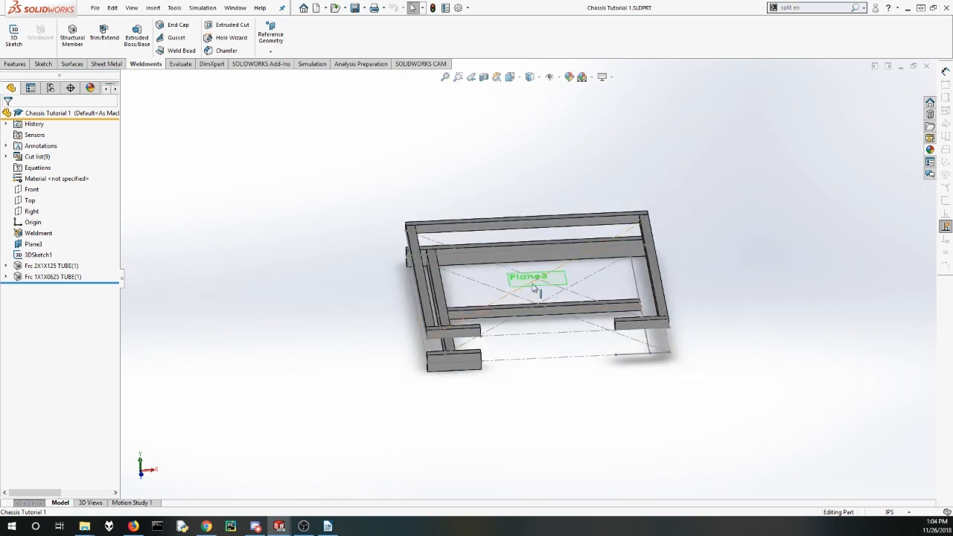
pyautogui.scroll(-3, 539, 294)
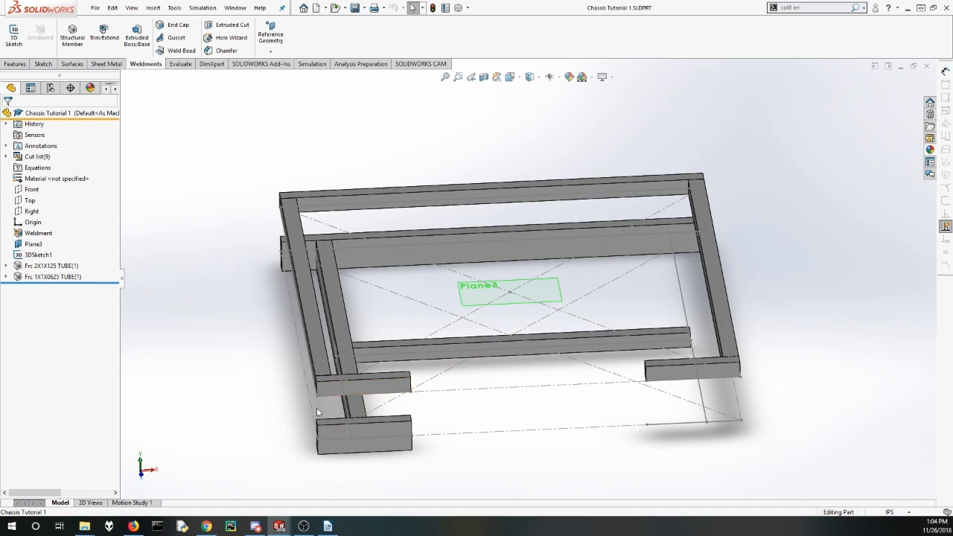
pyautogui.moveTo(279, 526)
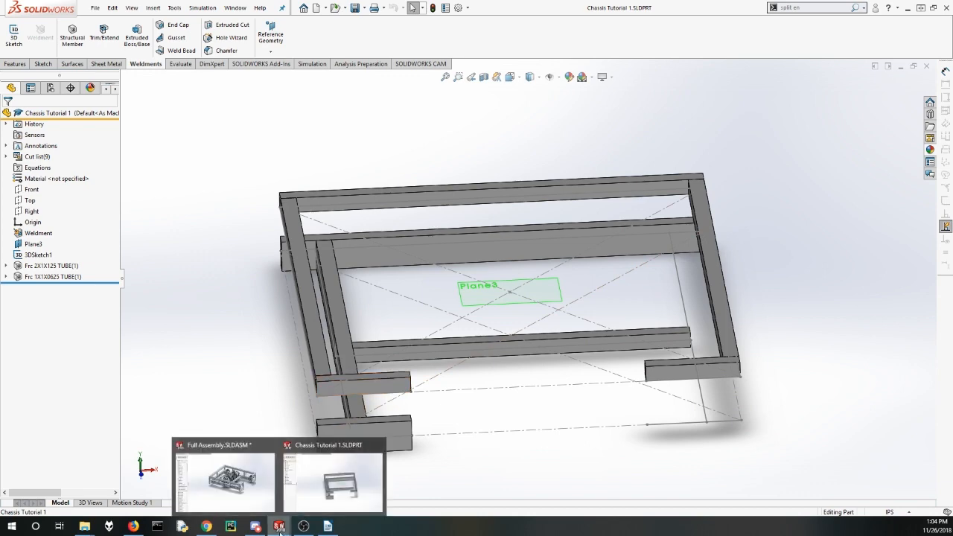
pyautogui.click(246, 486)
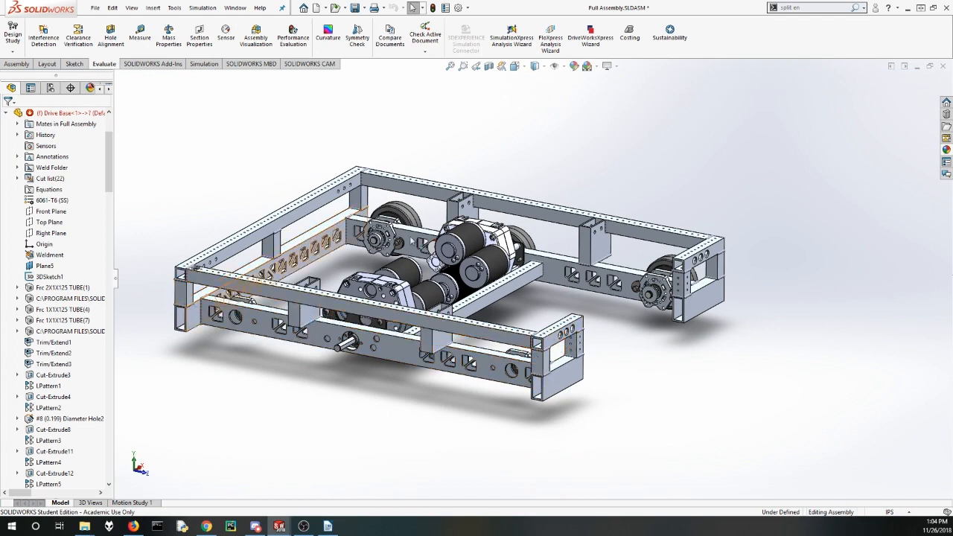
pyautogui.moveTo(395, 372); pyautogui.dragTo(344, 397, button='middle')
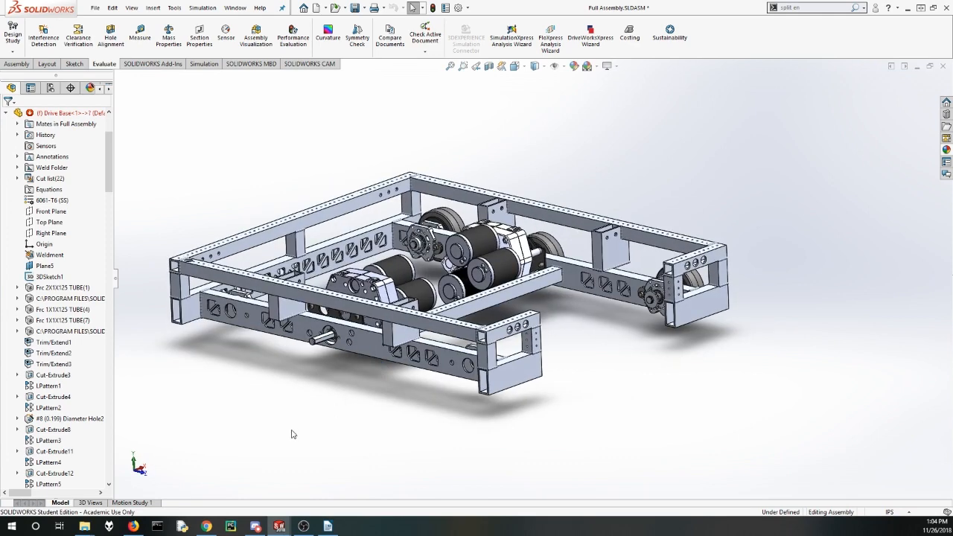
pyautogui.moveTo(280, 526)
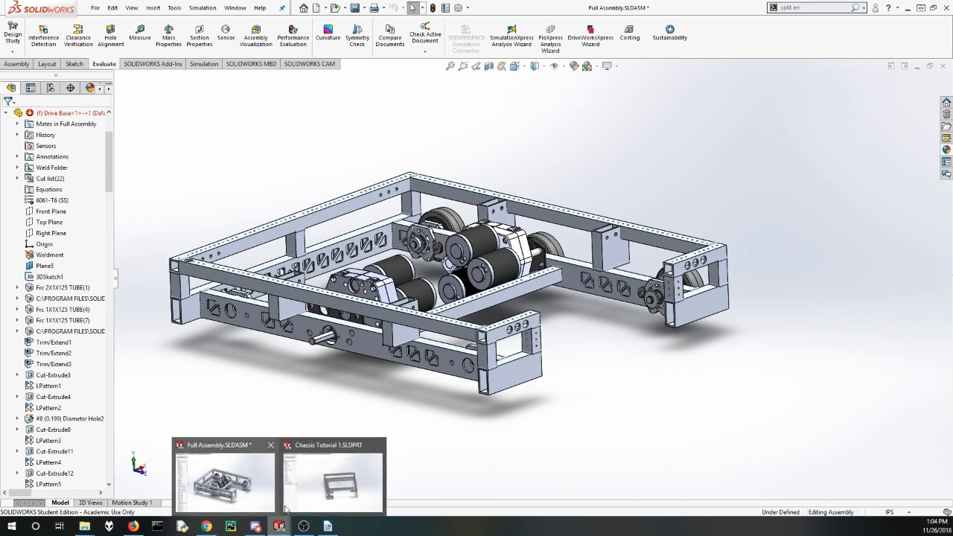
pyautogui.moveTo(309, 479)
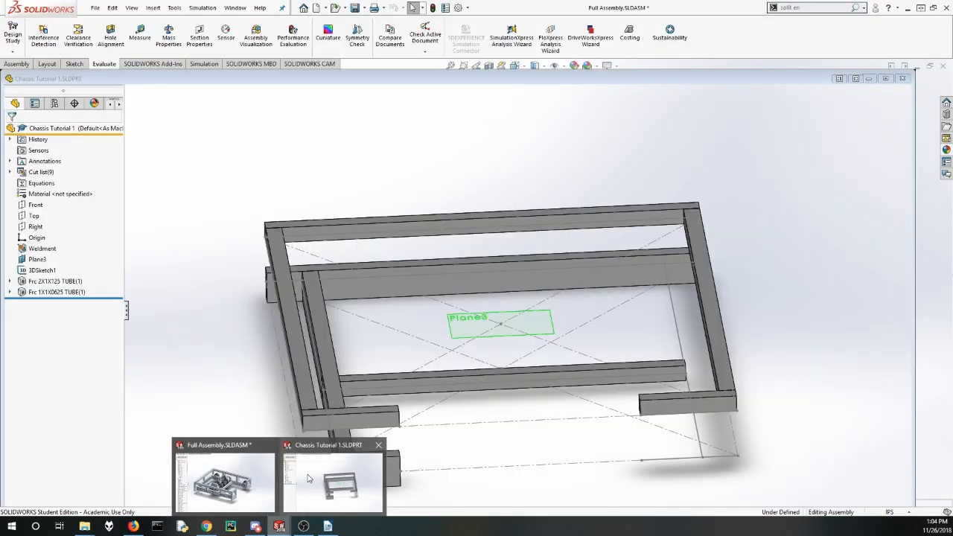
pyautogui.click(309, 479)
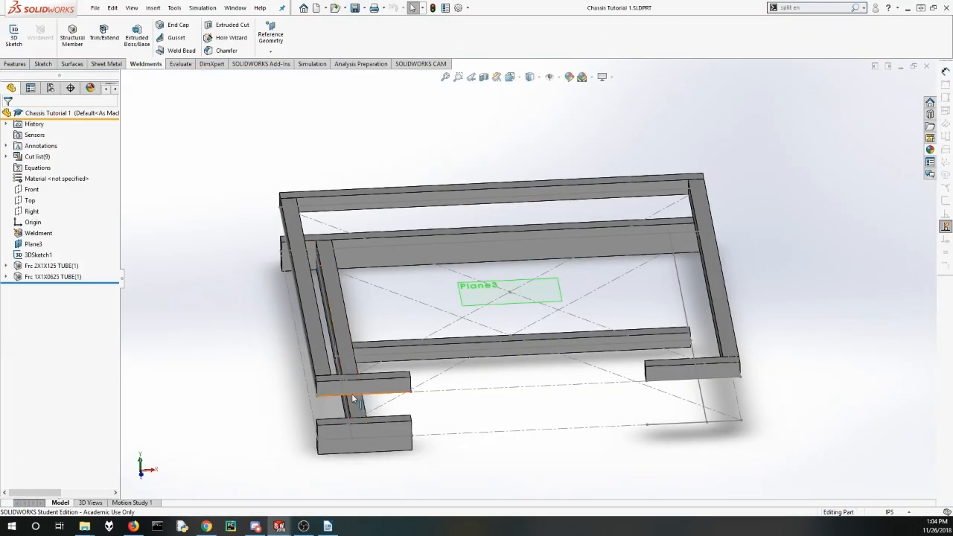
# Step: Edit 3DSketch1 and draw vertical lines joining the upper and lower front-left stub lines at both their inner and outer ends
pyautogui.click(34, 255)
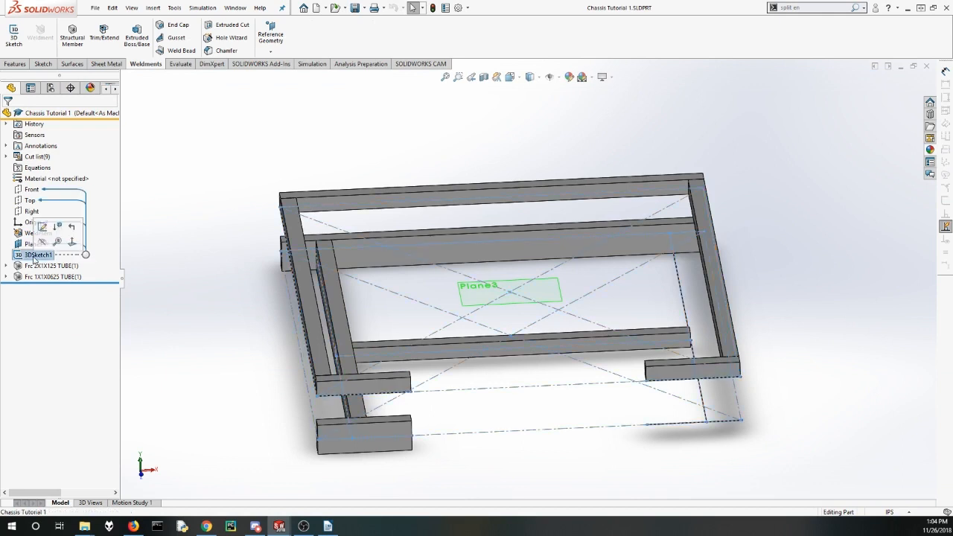
pyautogui.click(43, 228)
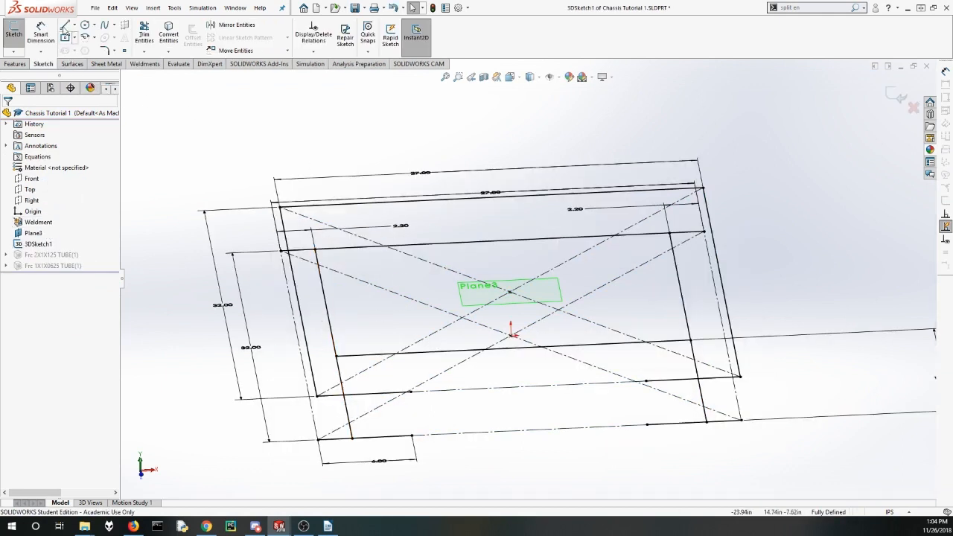
pyautogui.click(411, 435)
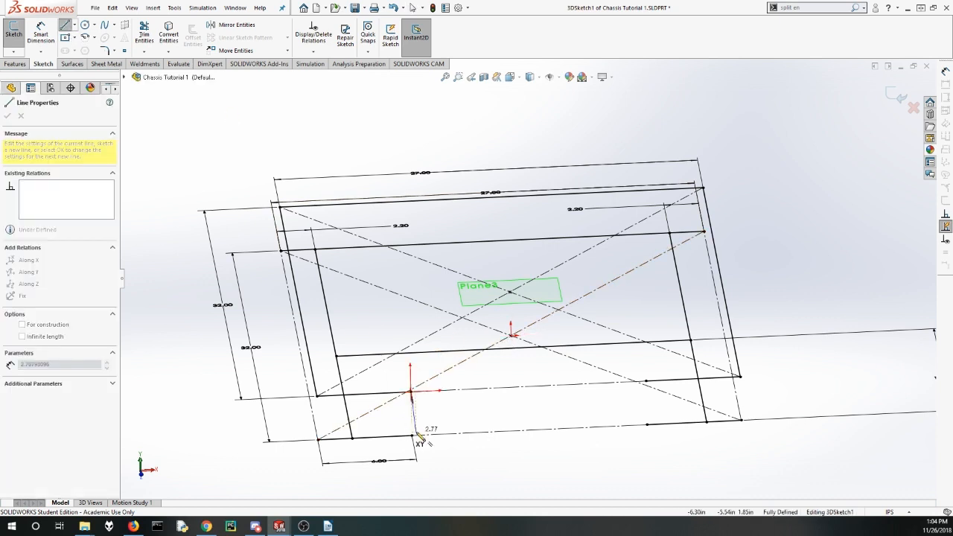
pyautogui.click(412, 436)
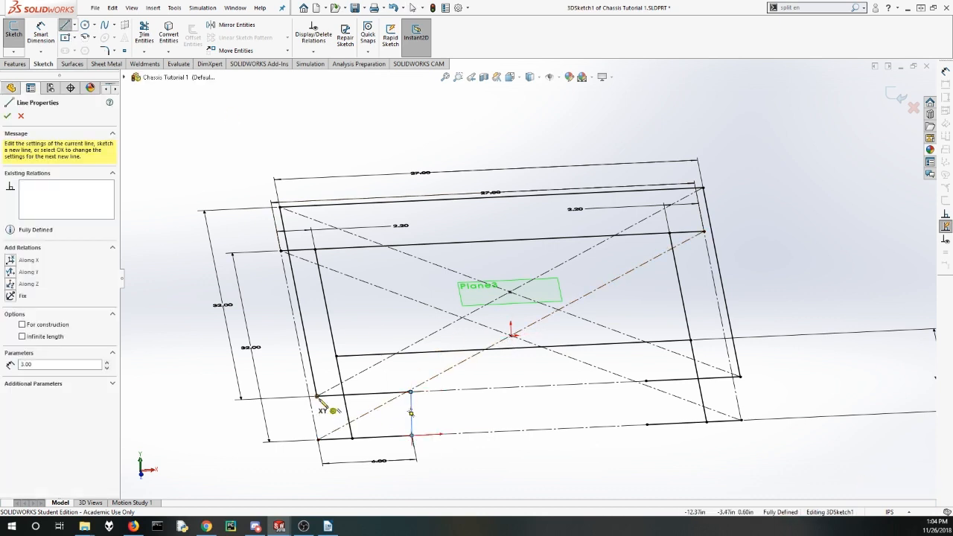
pyautogui.click(317, 397)
pyautogui.click(317, 439)
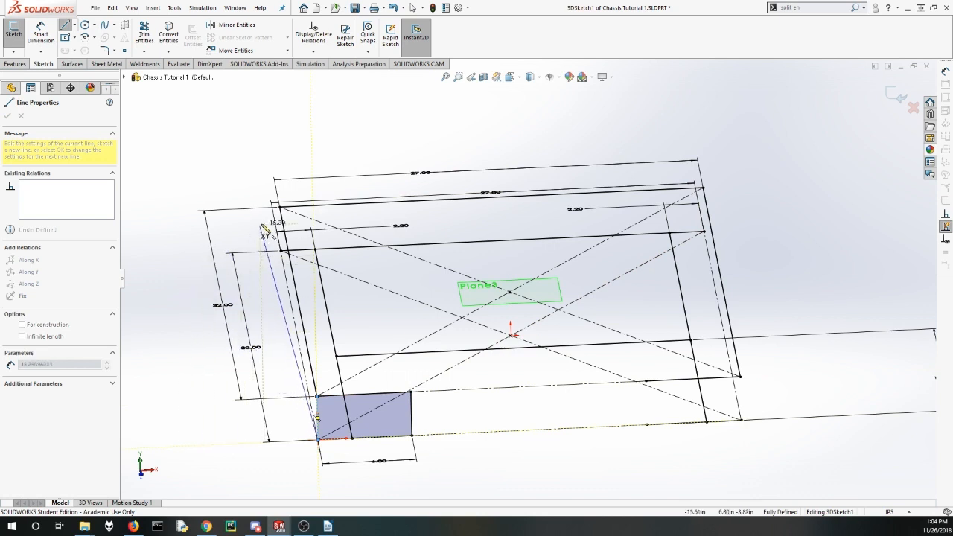
pyautogui.press('Escape')
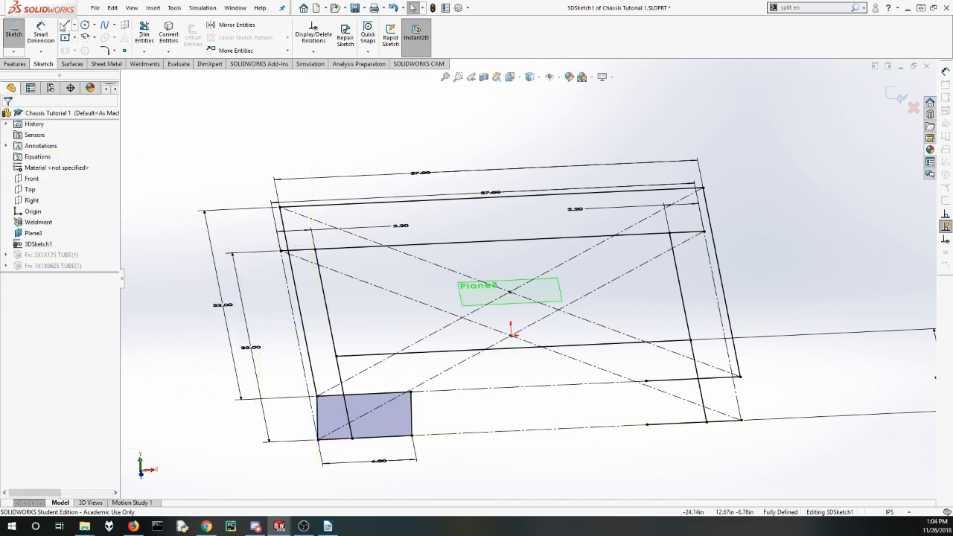
# Step: Draw vertical lines between the upper and lower frame outlines at the back-left corner and at the middle of the back side
pyautogui.click(64, 26)
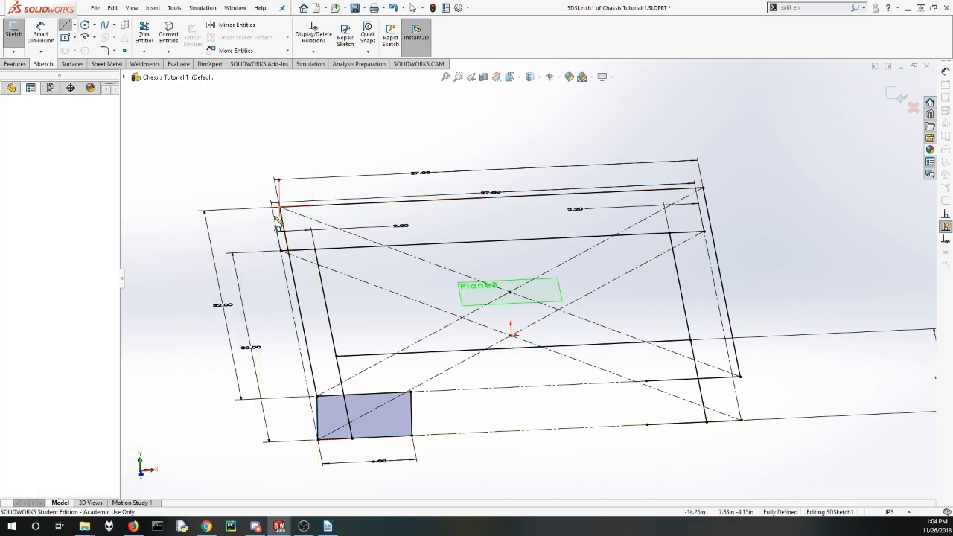
pyautogui.click(281, 251)
pyautogui.press('Escape')
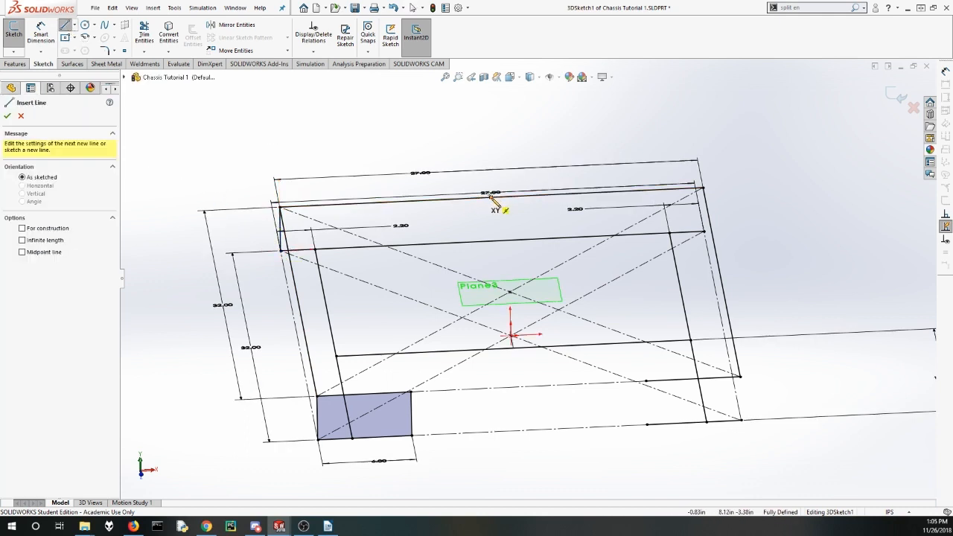
pyautogui.click(491, 199)
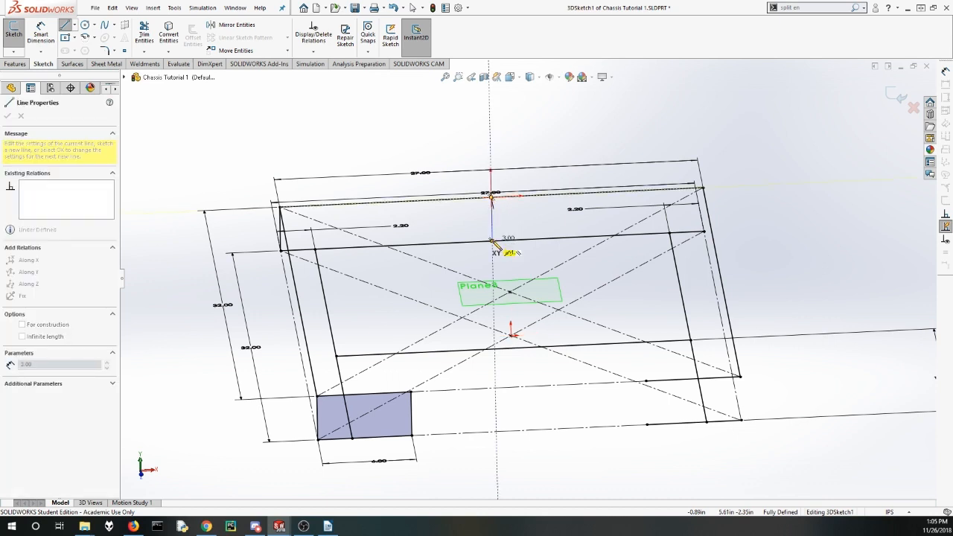
pyautogui.click(492, 242)
pyautogui.press('Escape')
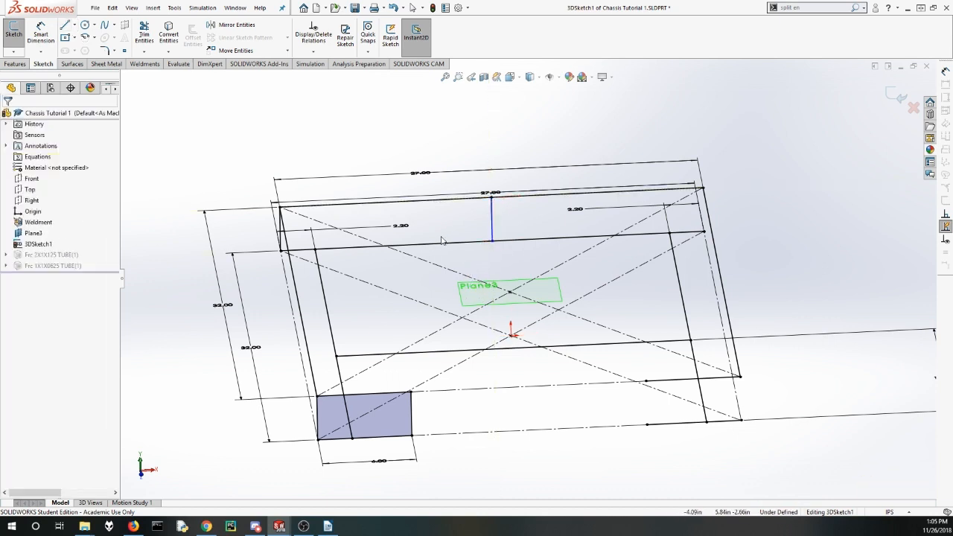
# Step: Add a Midpoint relation between the middle vertical line's lower endpoint and the lower back line
pyautogui.click(492, 241)
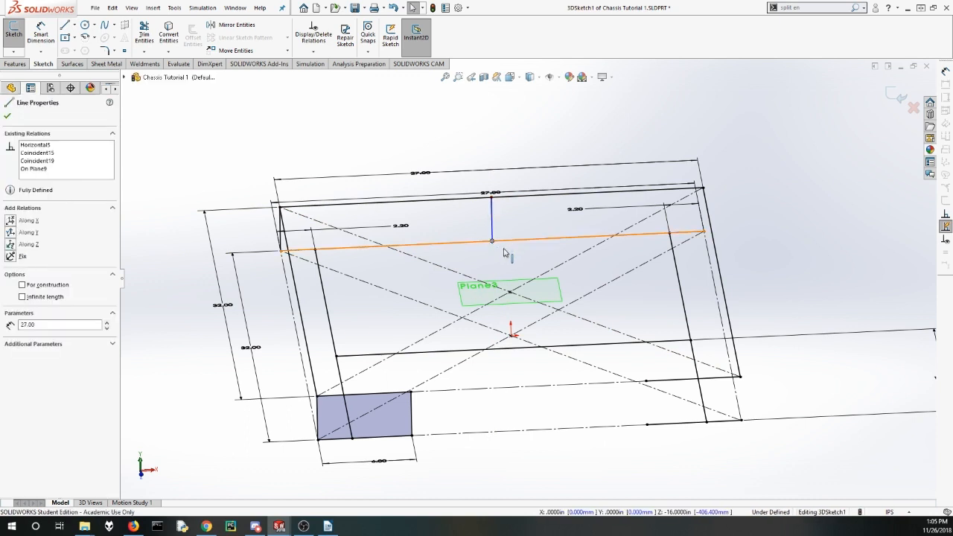
pyautogui.keyDown('ctrl'); pyautogui.click(507, 240); pyautogui.keyUp('ctrl')
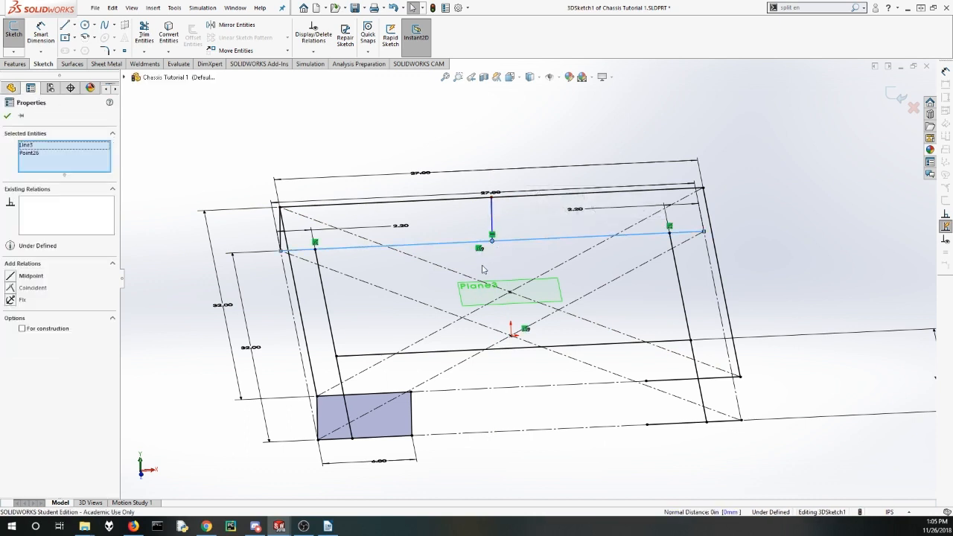
pyautogui.click(22, 276)
pyautogui.click(8, 117)
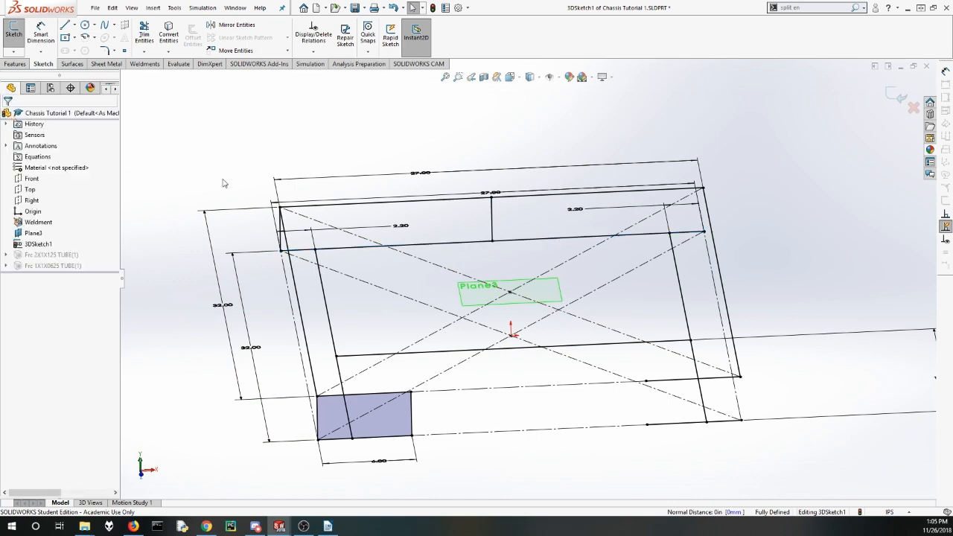
# Step: Sketch an upright about 3 in long from the upper left side line to the lower outer construction line, toward the front
pyautogui.moveTo(309, 328)
pyautogui.mouseDown(button='middle')
pyautogui.moveTo(270, 304)
pyautogui.moveTo(293, 336)
pyautogui.mouseUp(button='middle')
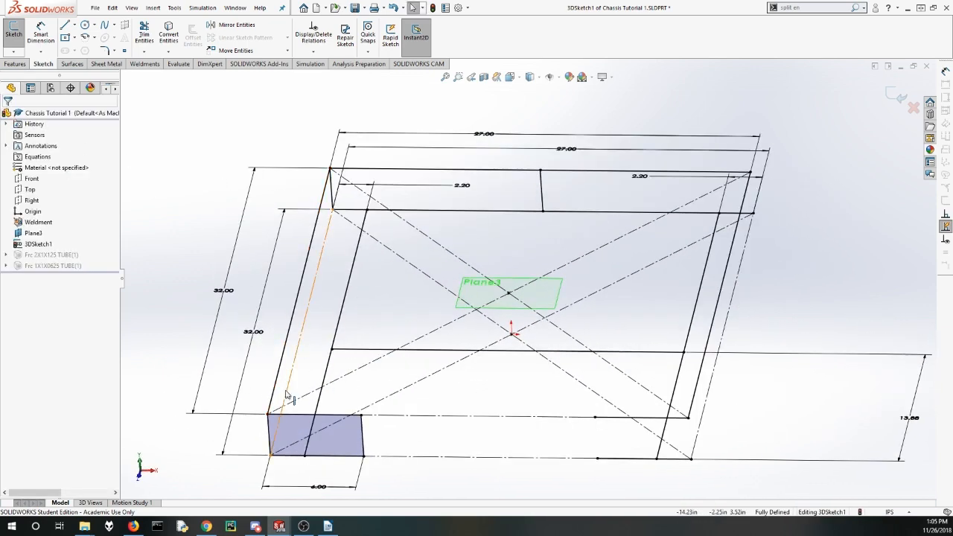
pyautogui.moveTo(328, 339)
pyautogui.mouseDown(button='middle')
pyautogui.moveTo(351, 298)
pyautogui.moveTo(340, 300)
pyautogui.moveTo(352, 329)
pyautogui.moveTo(345, 325)
pyautogui.moveTo(358, 324)
pyautogui.mouseUp(button='middle')
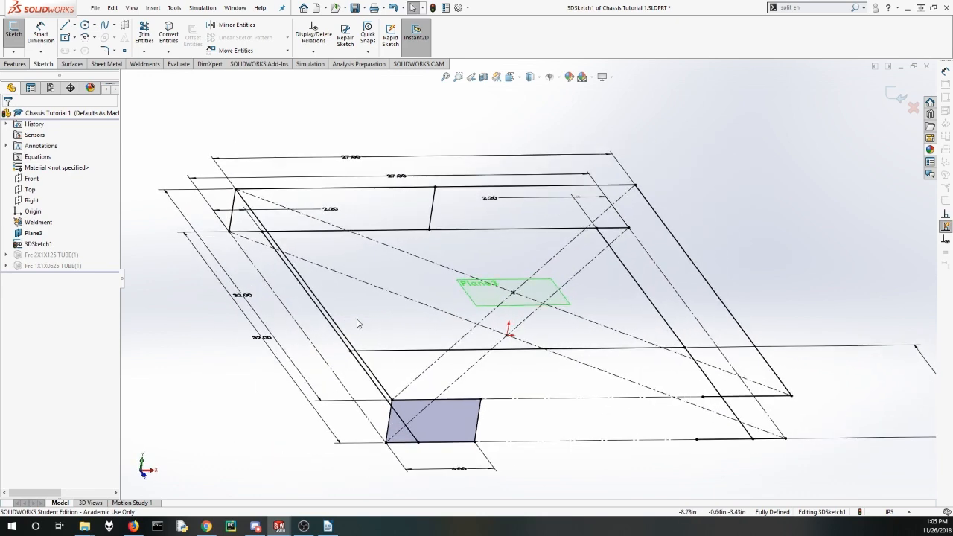
pyautogui.click(65, 26)
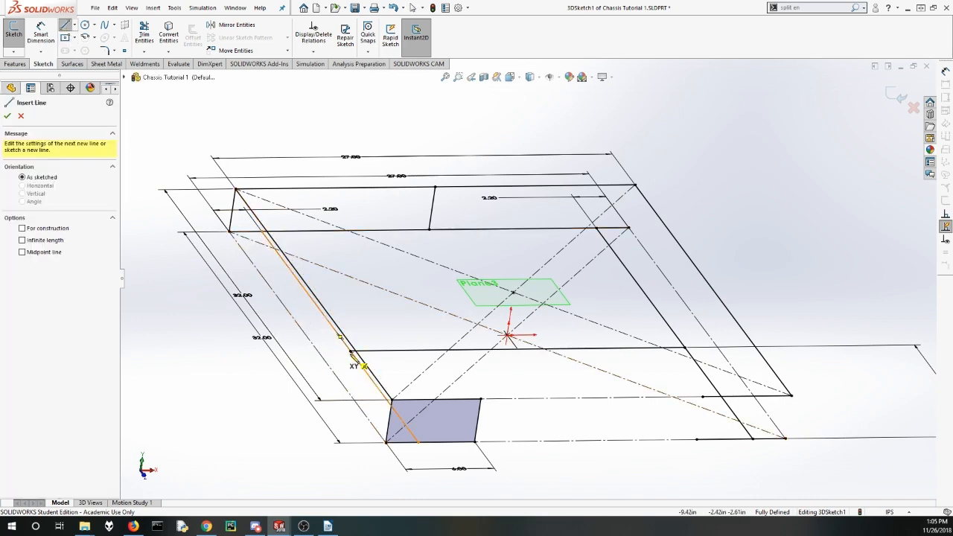
pyautogui.moveTo(329, 302); pyautogui.dragTo(307, 366, button='middle')
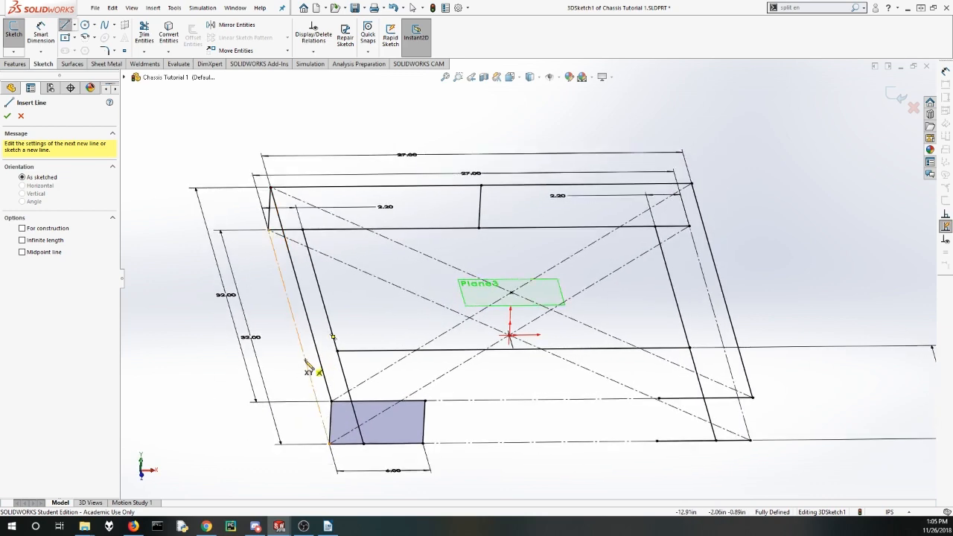
pyautogui.scroll(-2, 308, 365)
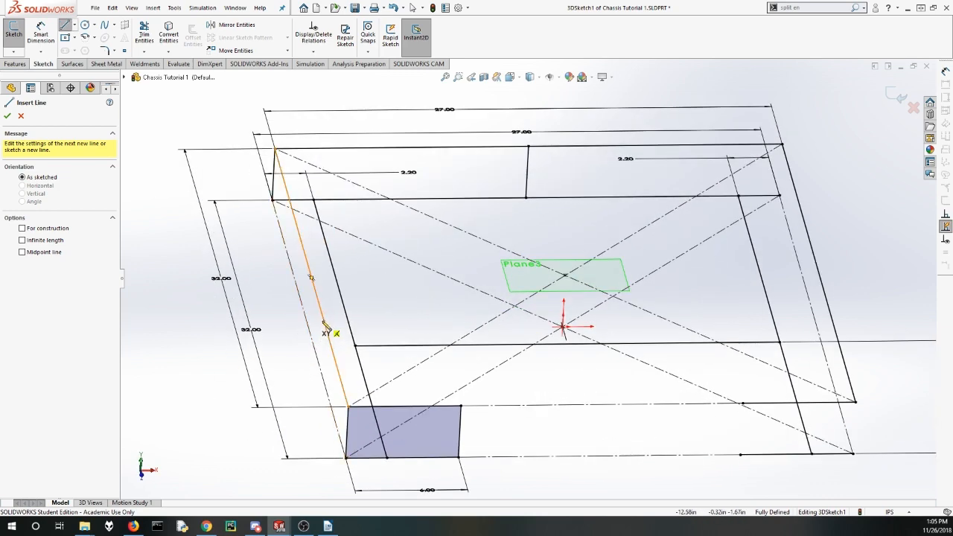
pyautogui.click(324, 321)
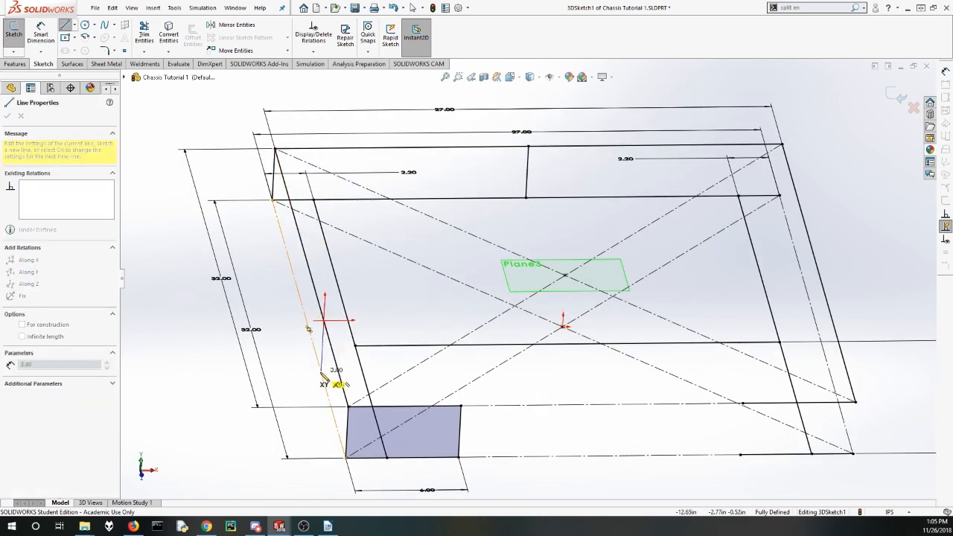
pyautogui.click(322, 370)
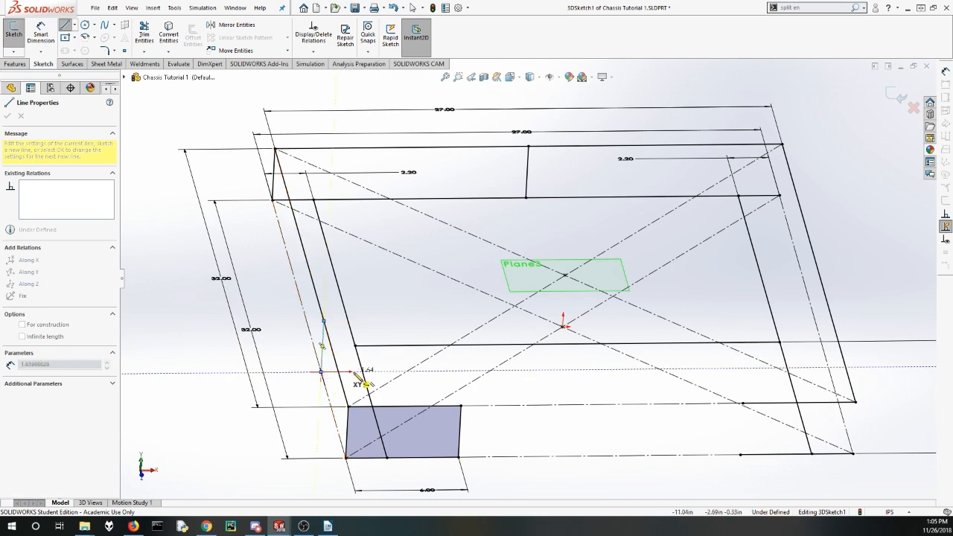
# Step: Try a horizontal line about 2.20 in long from the upright's lower end to the inner left rail line, and delete it
pyautogui.click(363, 371)
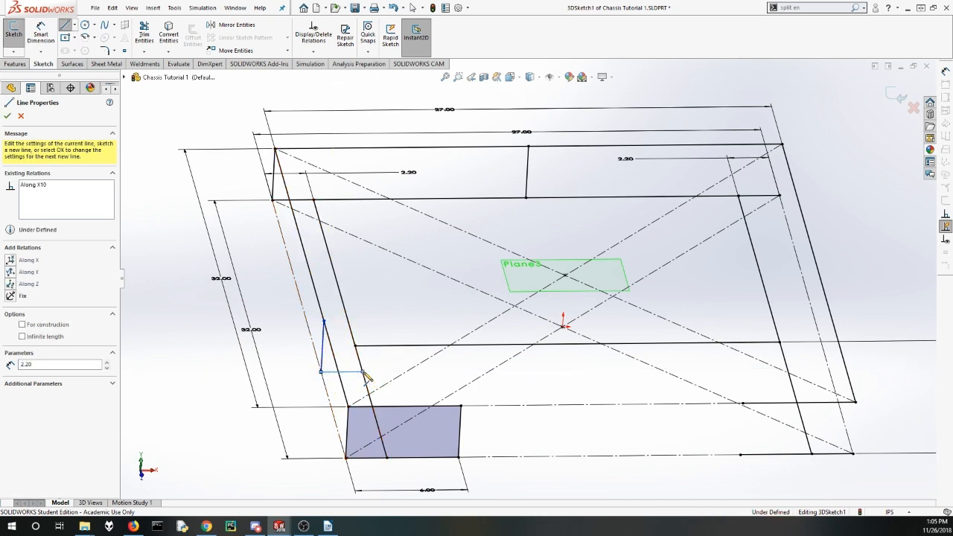
pyautogui.press('Escape')
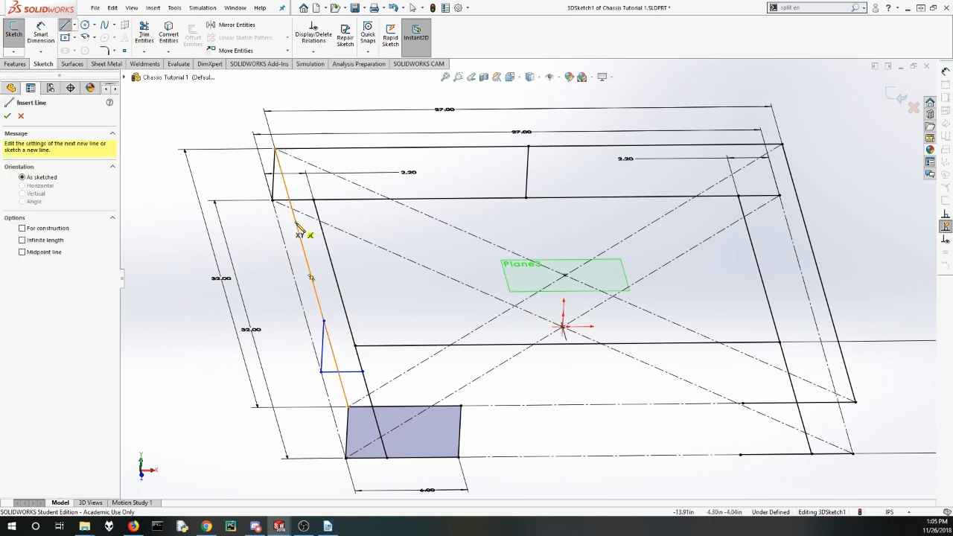
pyautogui.press('Escape')
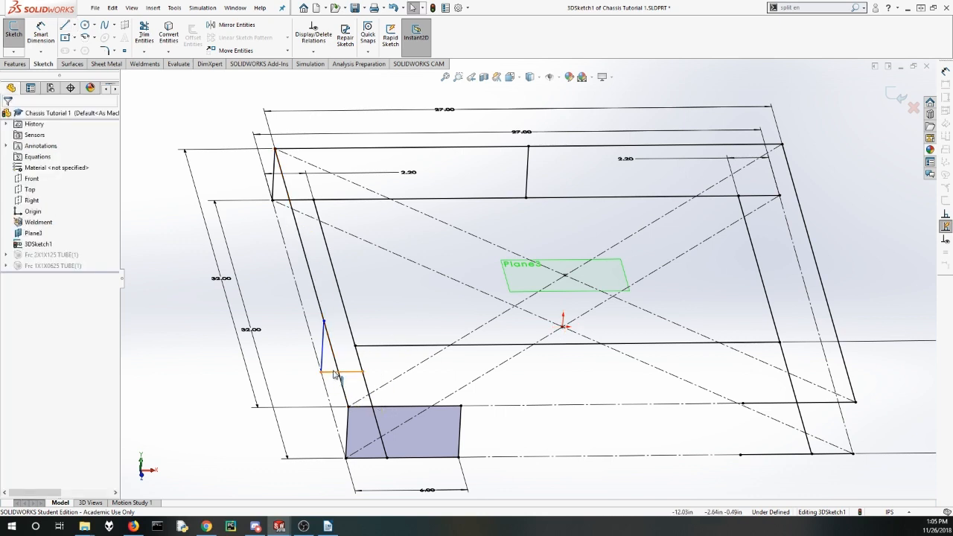
pyautogui.click(335, 372)
pyautogui.press('Delete')
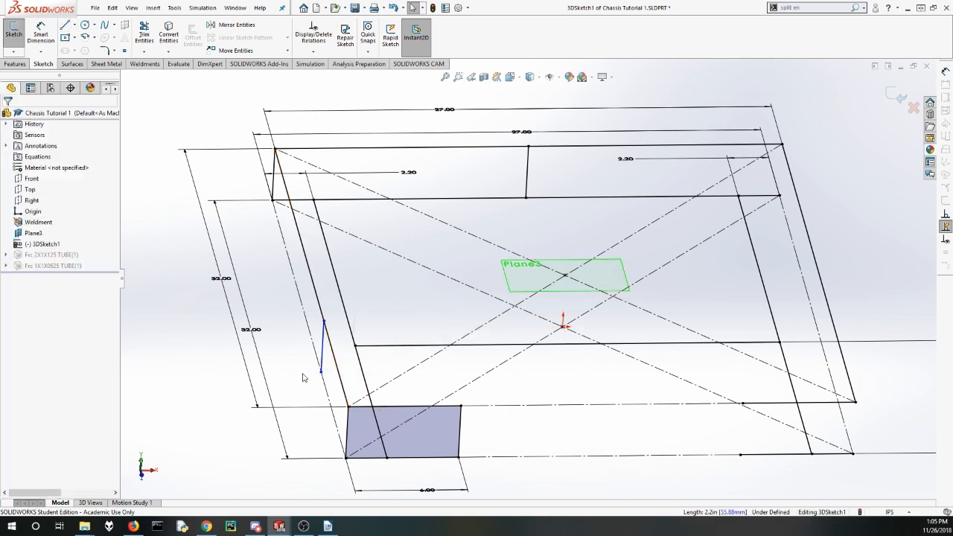
# Step: Sketch a second upright down from the upper left side line toward the lower outline, nearer the back-left corner
pyautogui.click(66, 25)
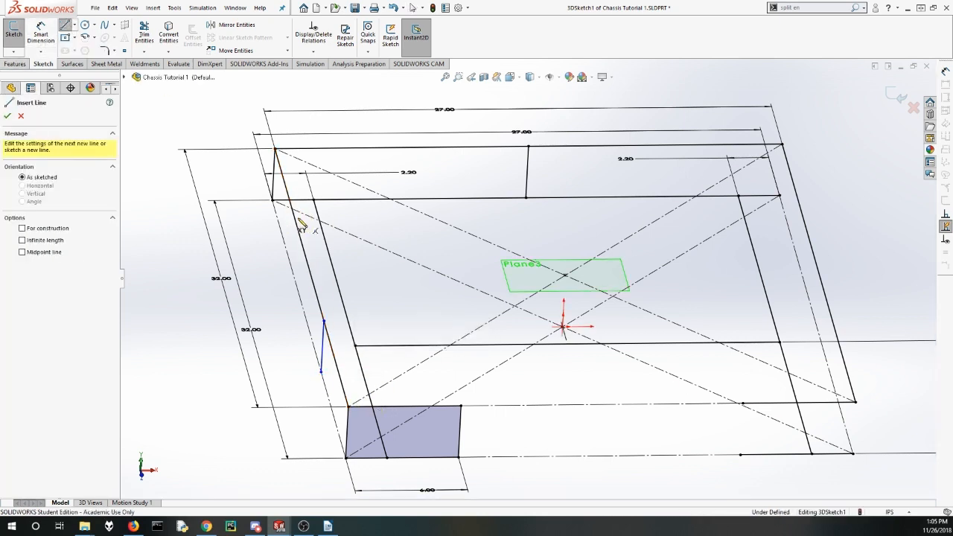
pyautogui.click(295, 217)
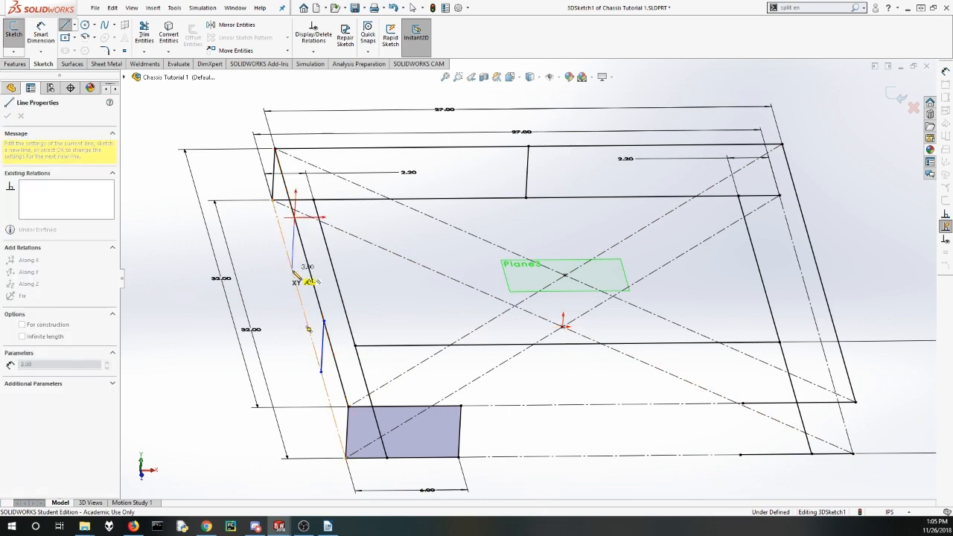
pyautogui.click(295, 277)
pyautogui.press('Escape')
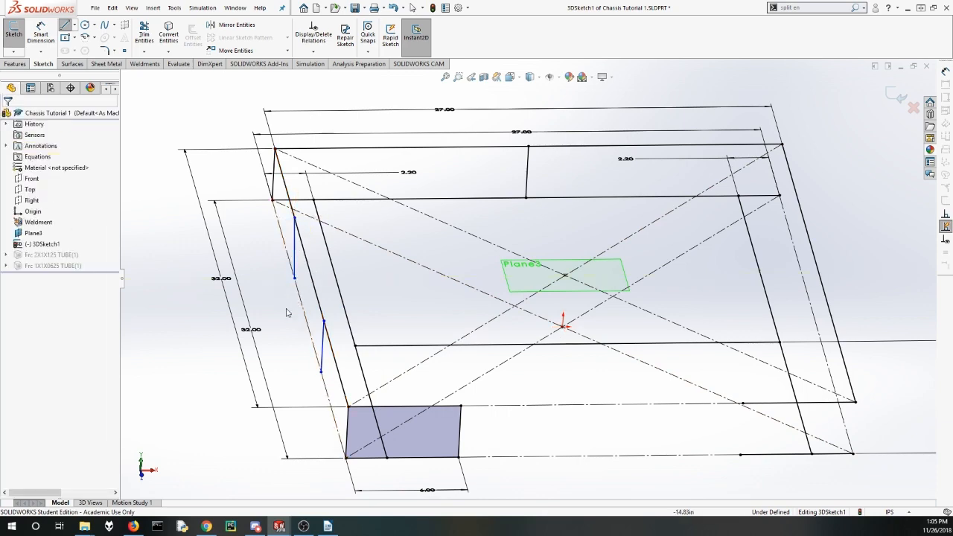
# Step: Try an Along Y relation on the rear upright of the left side, and undo it
pyautogui.moveTo(300, 292)
pyautogui.mouseDown(button='middle')
pyautogui.moveTo(276, 265)
pyautogui.moveTo(296, 266)
pyautogui.moveTo(285, 277)
pyautogui.mouseUp(button='middle')
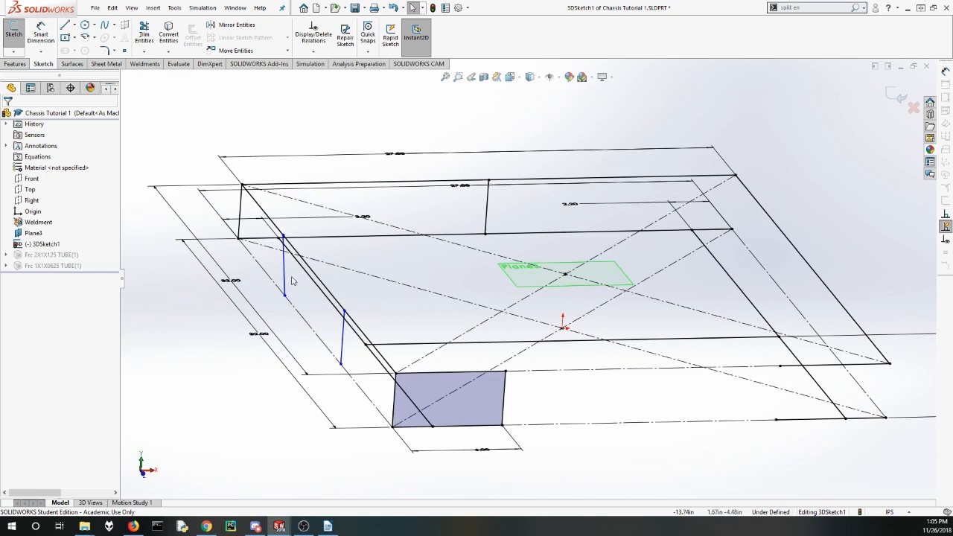
pyautogui.click(284, 277)
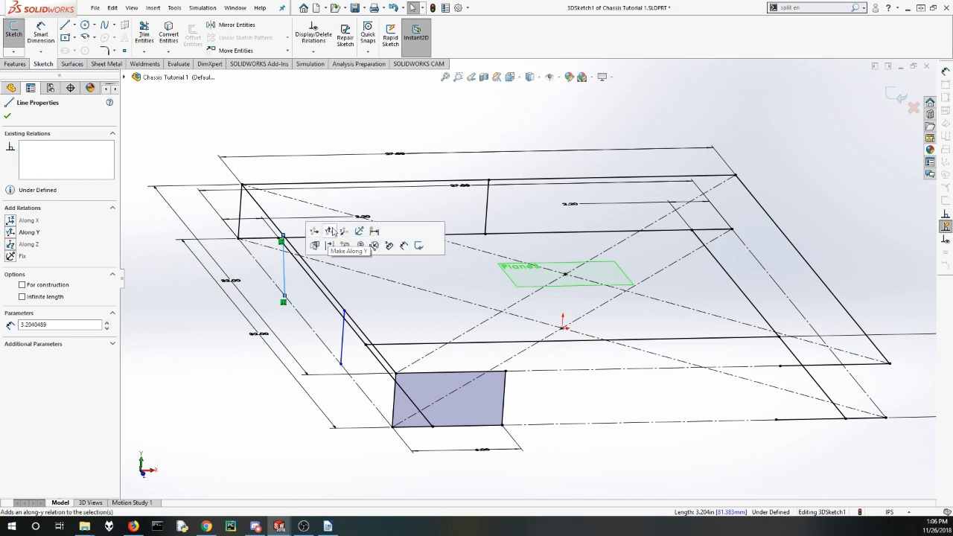
pyautogui.click(328, 231)
pyautogui.click(222, 336)
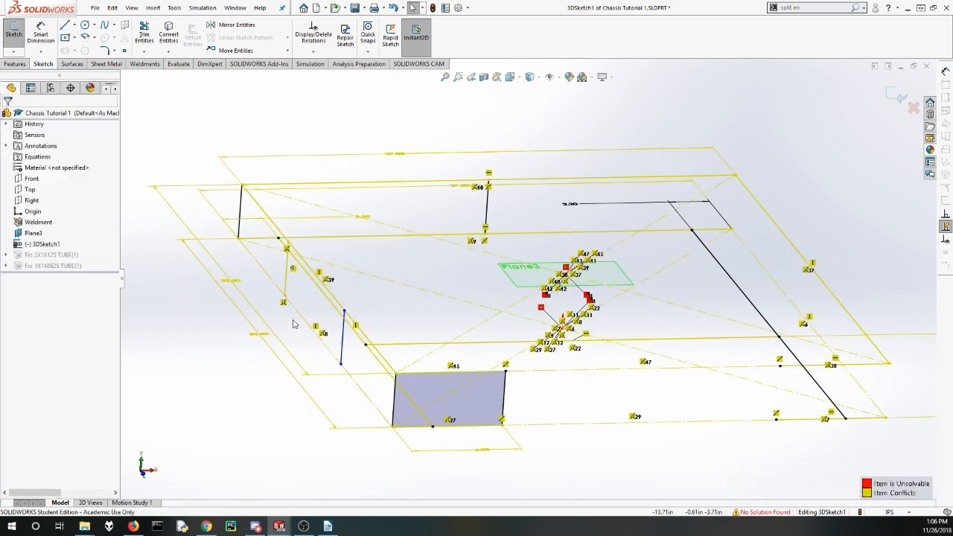
pyautogui.hotkey('ctrl', 'z')
pyautogui.click(196, 365)
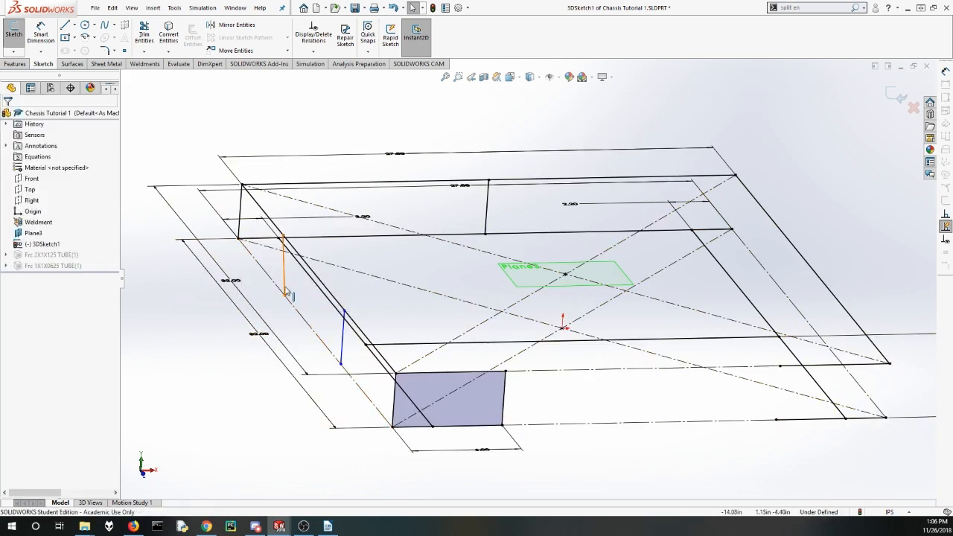
# Step: Make both left-side uprights perpendicular to the lower left construction line
pyautogui.click(285, 292)
pyautogui.keyDown('ctrl'); pyautogui.click(294, 311); pyautogui.keyUp('ctrl')
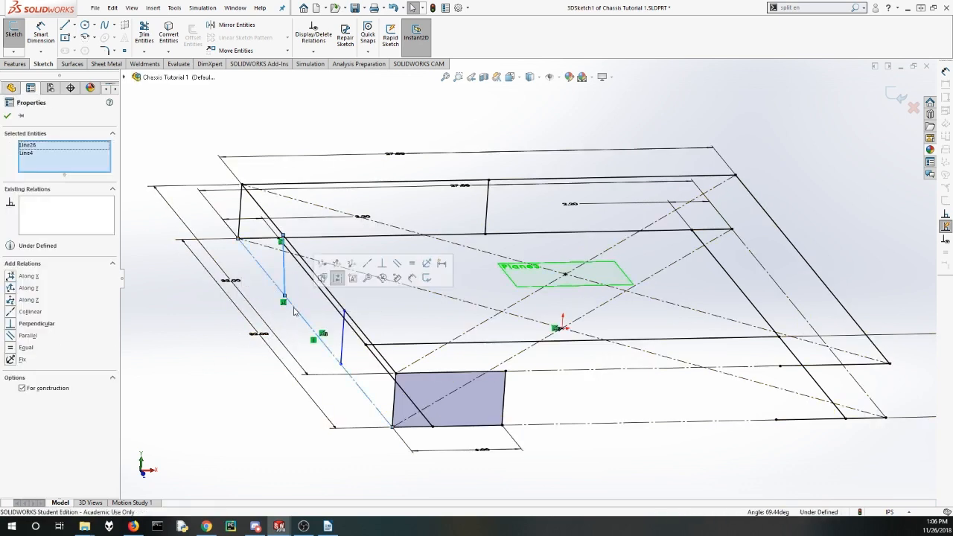
pyautogui.click(384, 265)
pyautogui.click(210, 332)
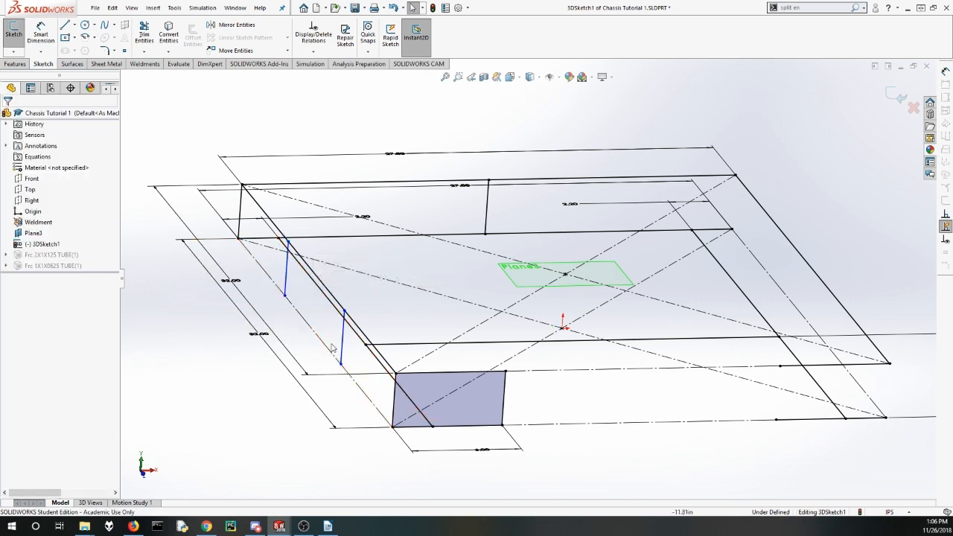
pyautogui.click(344, 337)
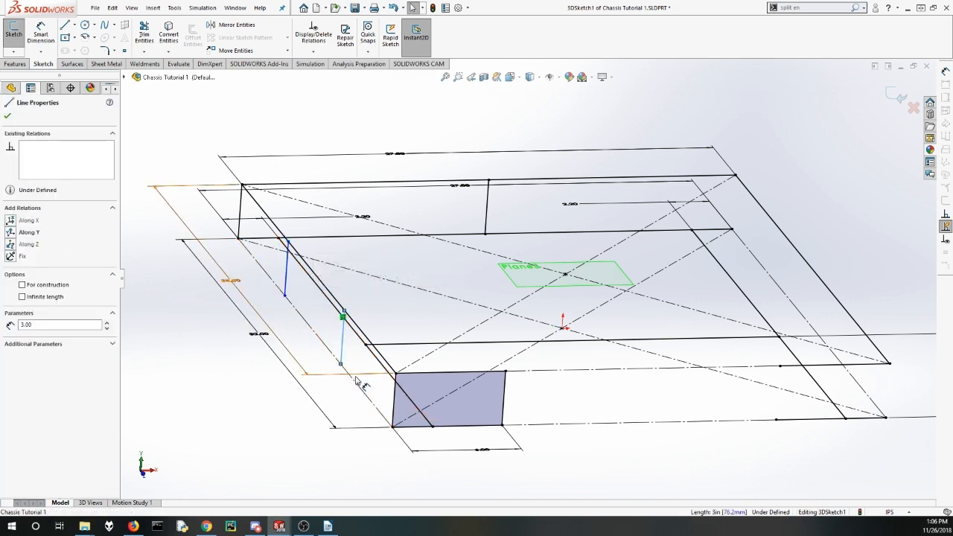
pyautogui.keyDown('ctrl'); pyautogui.click(361, 384); pyautogui.keyUp('ctrl')
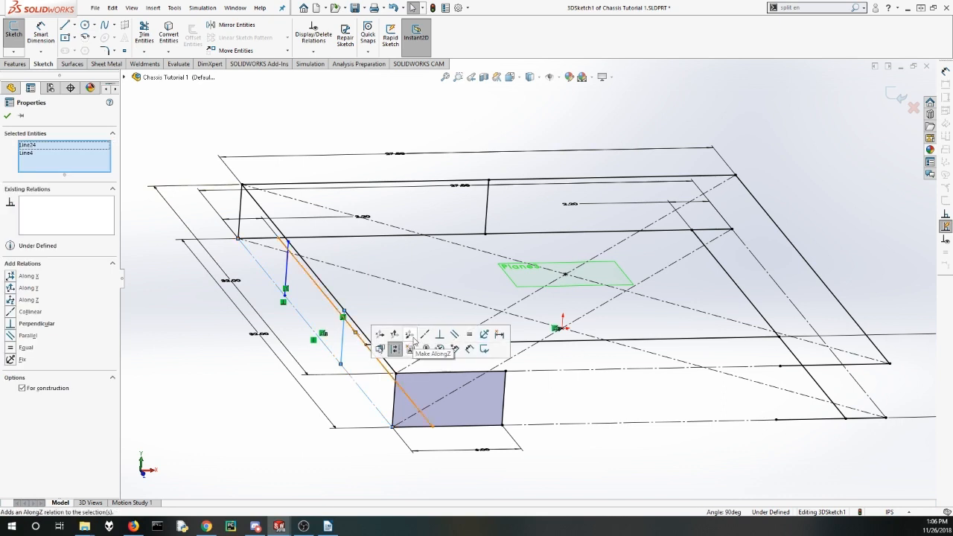
pyautogui.click(439, 336)
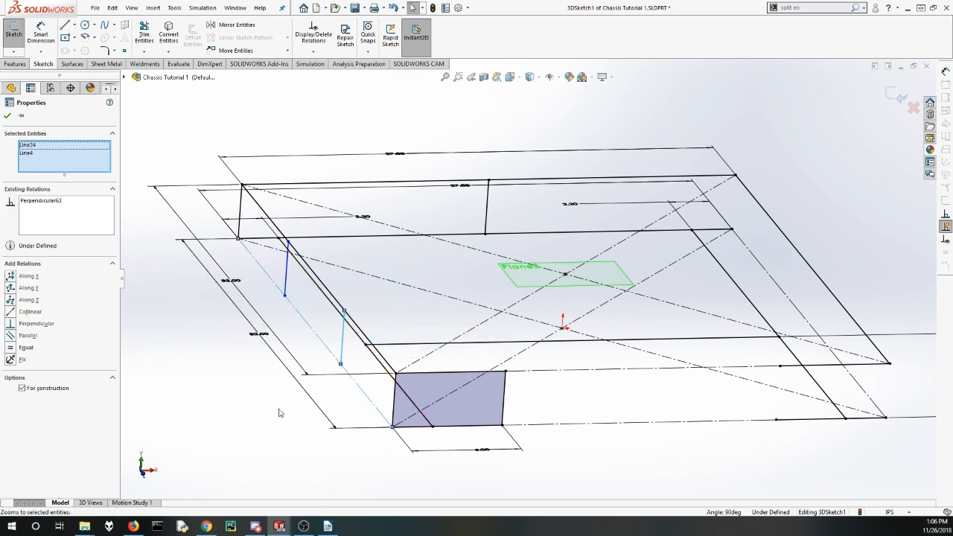
pyautogui.click(207, 369)
# Step: Dimension the front upright's upper endpoint 9.75 in from the upper front-left corner of the frame
pyautogui.click(43, 33)
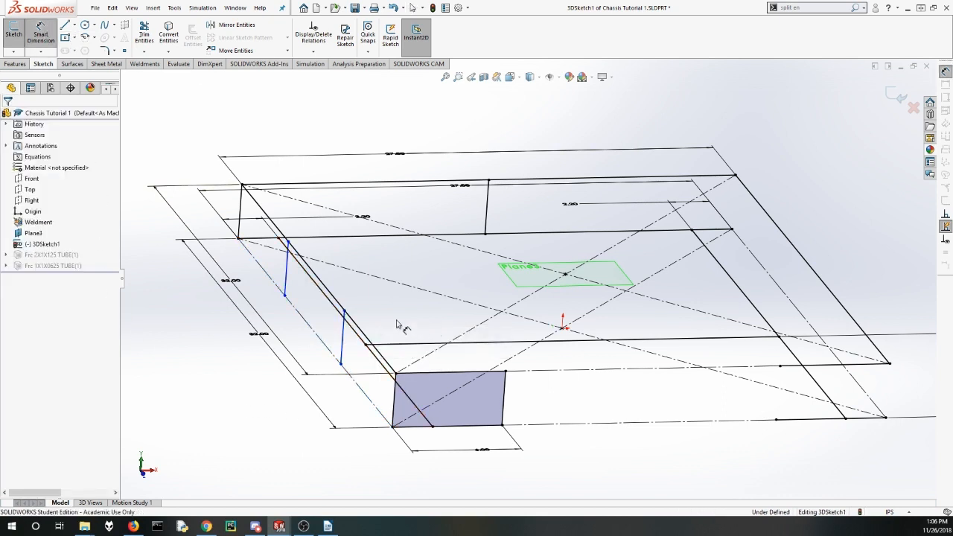
pyautogui.click(345, 312)
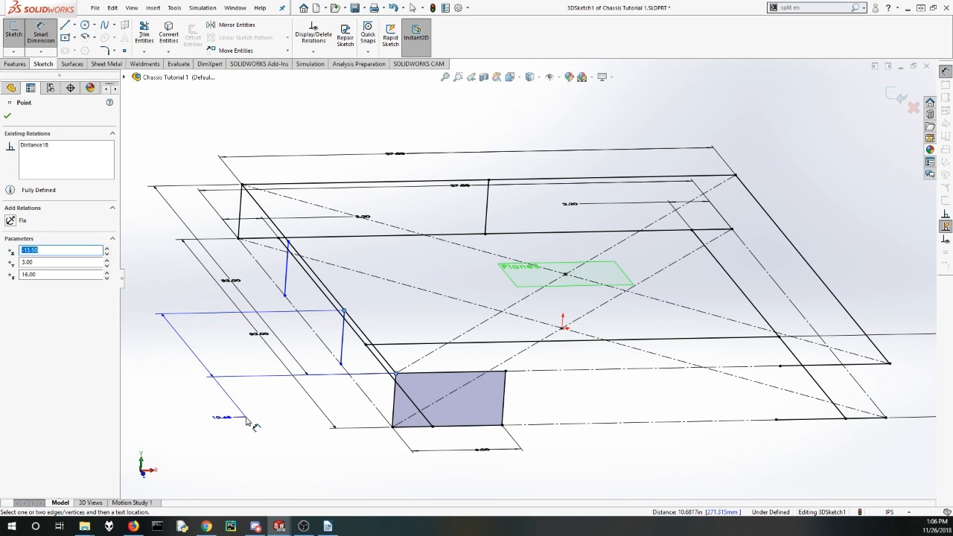
pyautogui.click(253, 424)
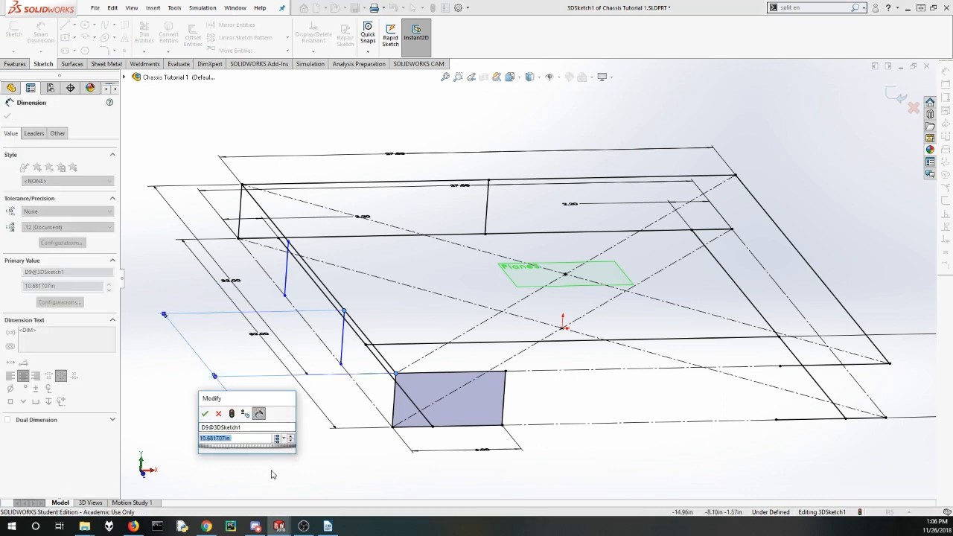
pyautogui.write('9.75')
pyautogui.press('Return')
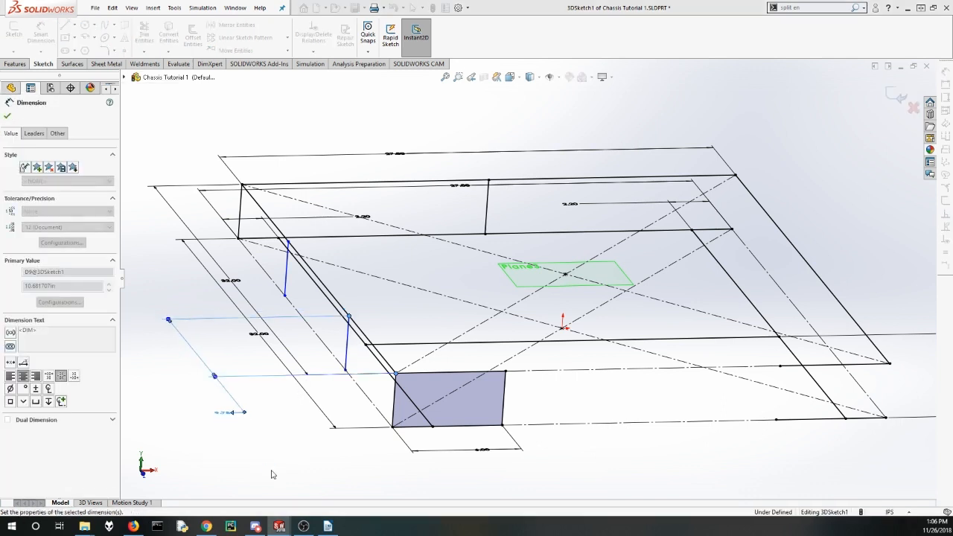
pyautogui.press('Escape')
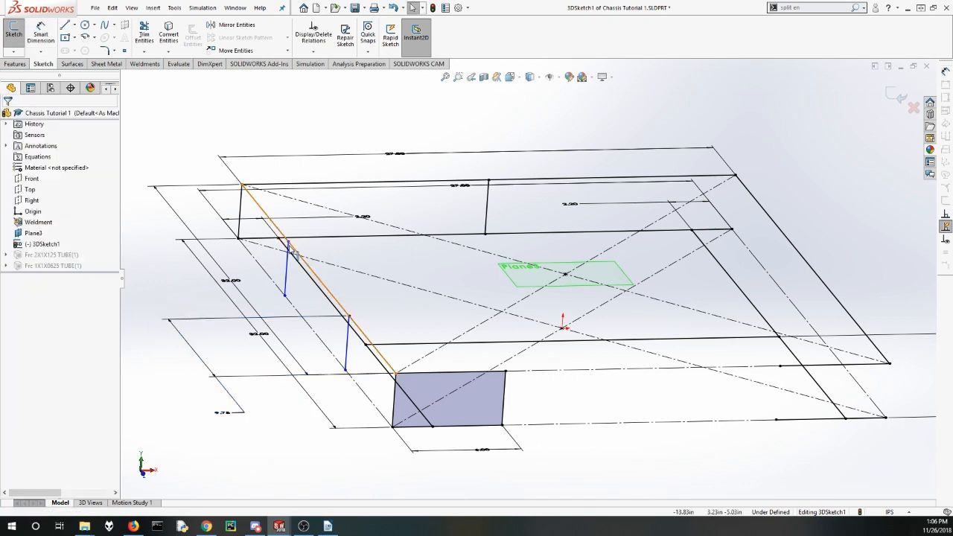
# Step: Dimension the rear upright's upper endpoint 21.75 in from the upper front-left corner of the frame
pyautogui.click(37, 42)
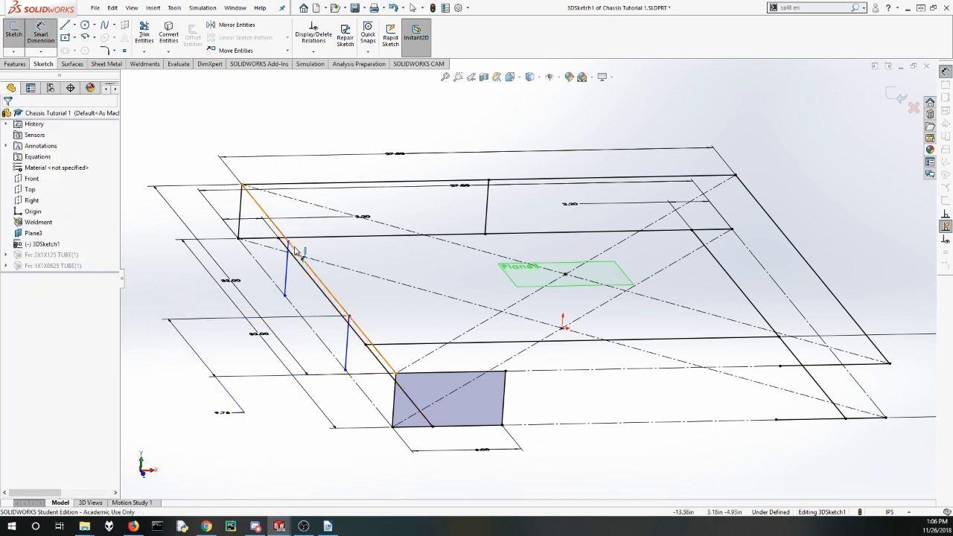
pyautogui.click(287, 243)
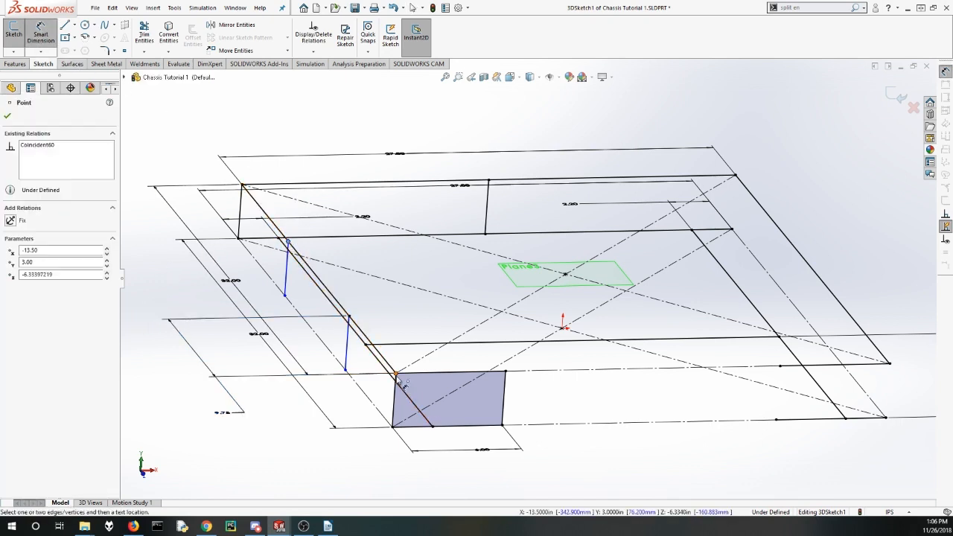
pyautogui.click(397, 376)
pyautogui.click(176, 402)
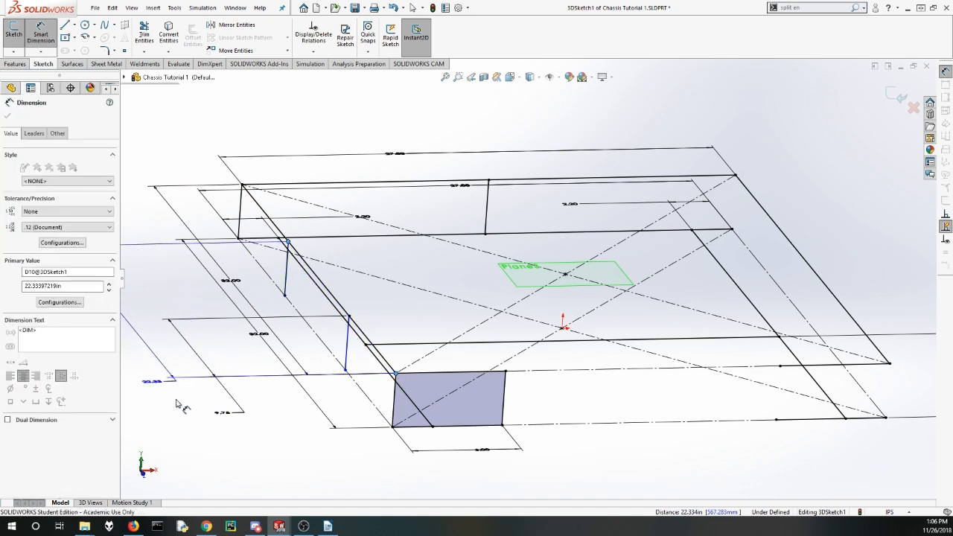
pyautogui.write('21')
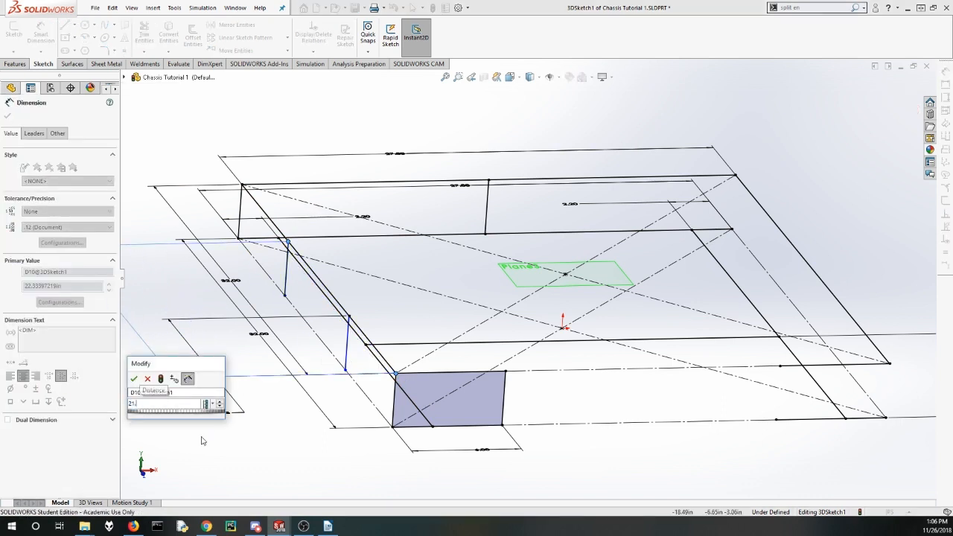
pyautogui.write('.75')
pyautogui.press('Return')
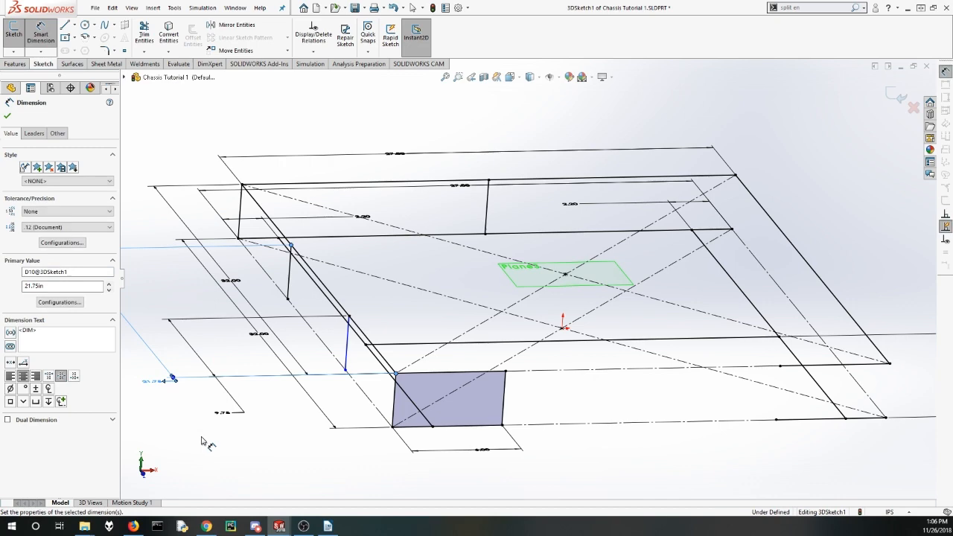
pyautogui.press('Escape')
# Step: Add a Coincident relation between the front upright's lower endpoint and the lower left construction line
pyautogui.scroll(-2, 347, 380)
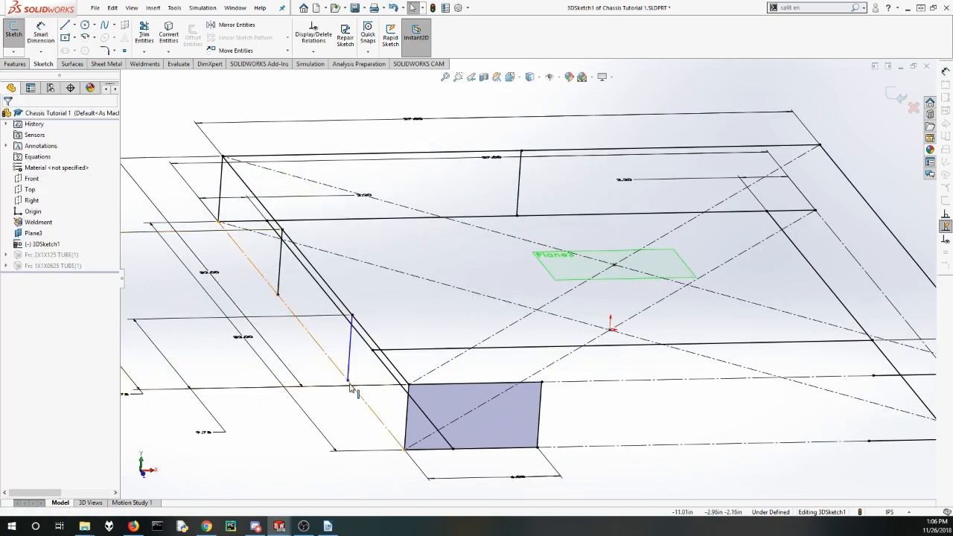
pyautogui.click(347, 381)
pyautogui.keyDown('ctrl'); pyautogui.click(365, 401); pyautogui.keyUp('ctrl')
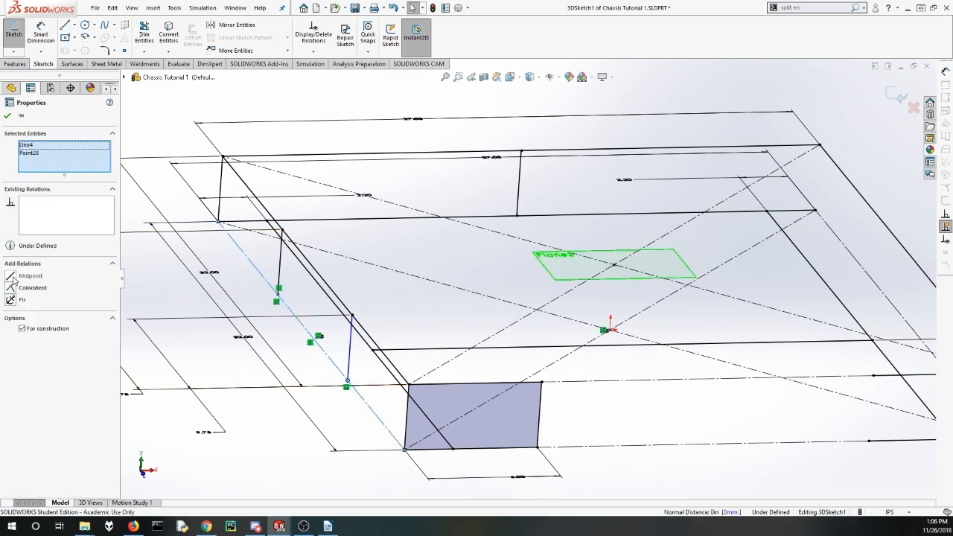
pyautogui.click(13, 287)
pyautogui.press('Escape')
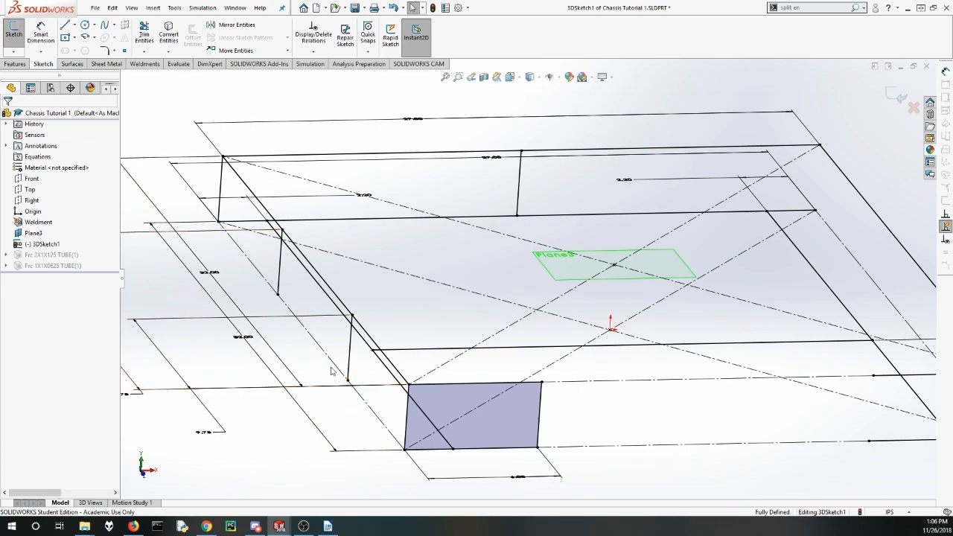
# Step: Exit 3DSketch1, keeping the new left-side uprights, and return to the solid chassis model
pyautogui.scroll(1, 317, 359)
pyautogui.scroll(-6, 317, 363)
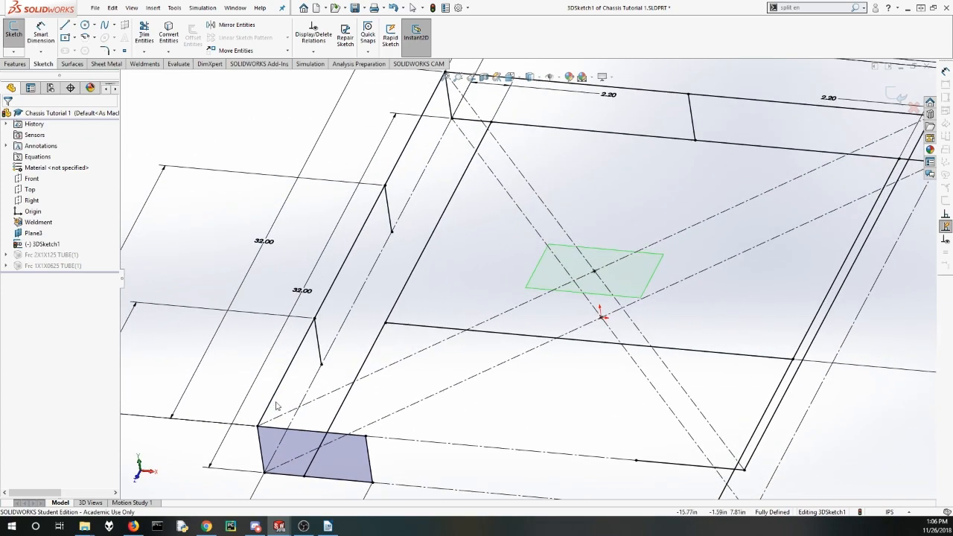
pyautogui.moveTo(309, 311)
pyautogui.mouseDown(button='middle')
pyautogui.moveTo(354, 191)
pyautogui.moveTo(315, 195)
pyautogui.moveTo(345, 254)
pyautogui.mouseUp(button='middle')
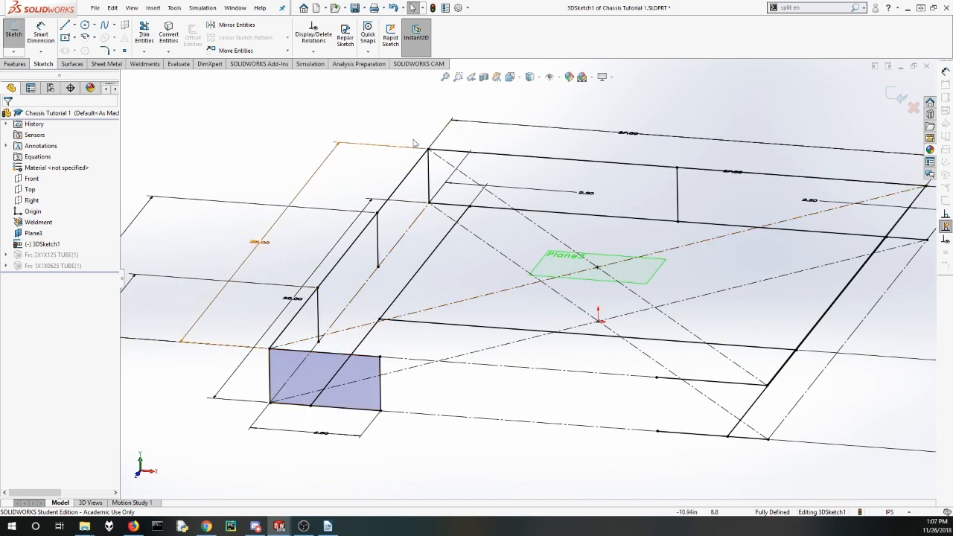
pyautogui.click(896, 98)
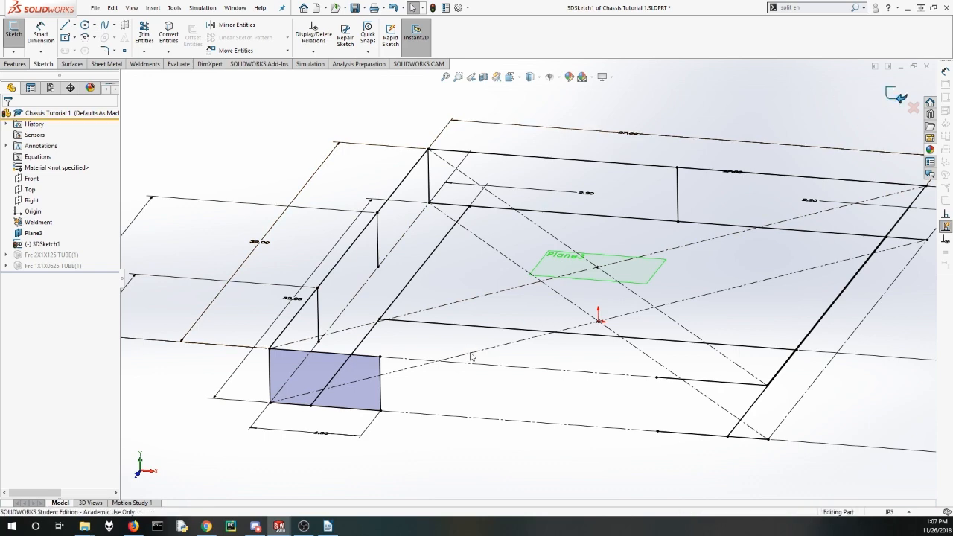
pyautogui.moveTo(397, 304); pyautogui.dragTo(409, 280, button='middle')
pyautogui.moveTo(393, 344); pyautogui.dragTo(421, 328, button='middle')
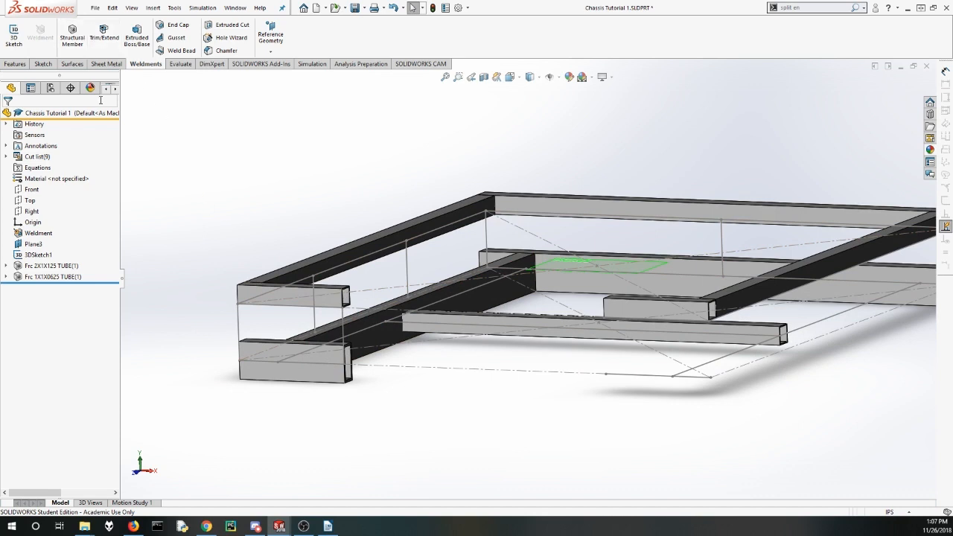
# Step: Edit the 1X1X0625 tube structural member and add a new group on the inner upright line of the front short frame section
pyautogui.click(52, 276)
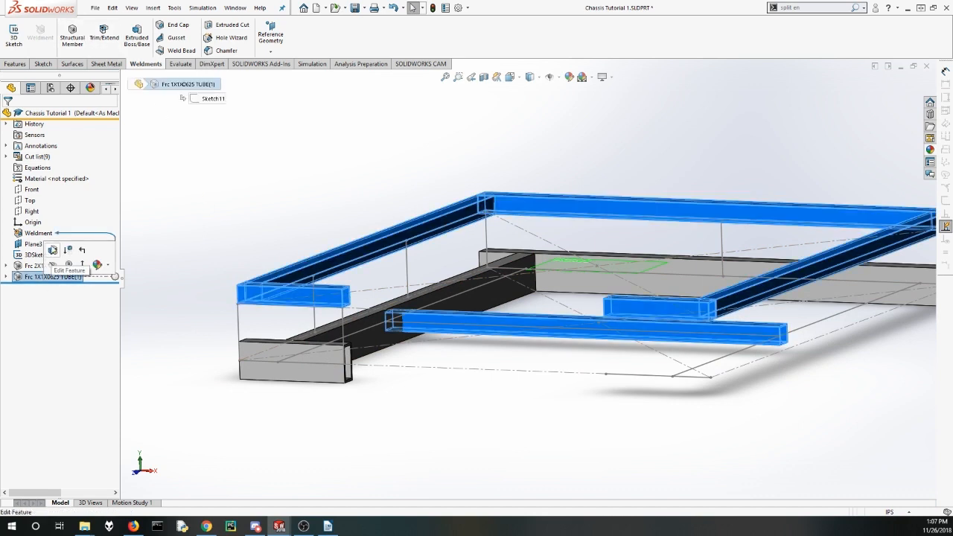
pyautogui.click(51, 252)
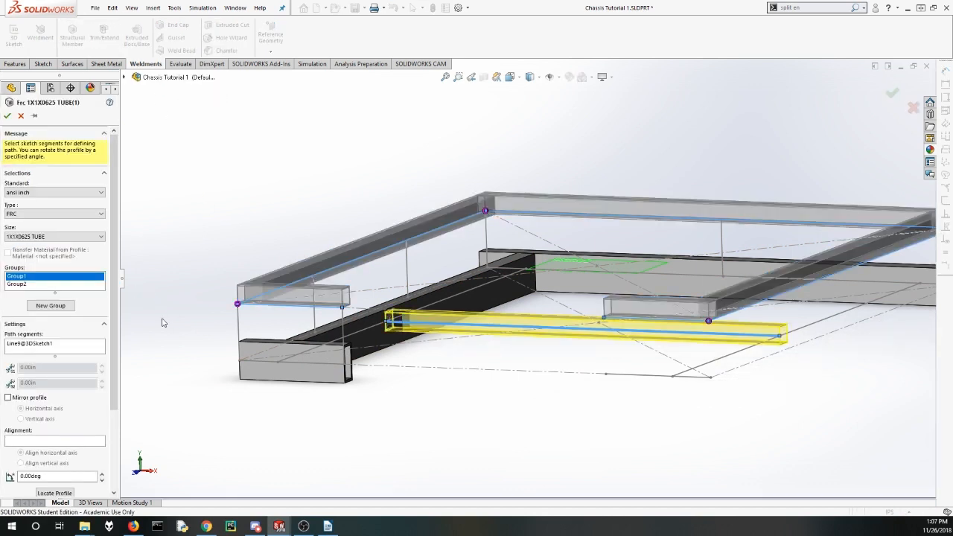
pyautogui.click(61, 302)
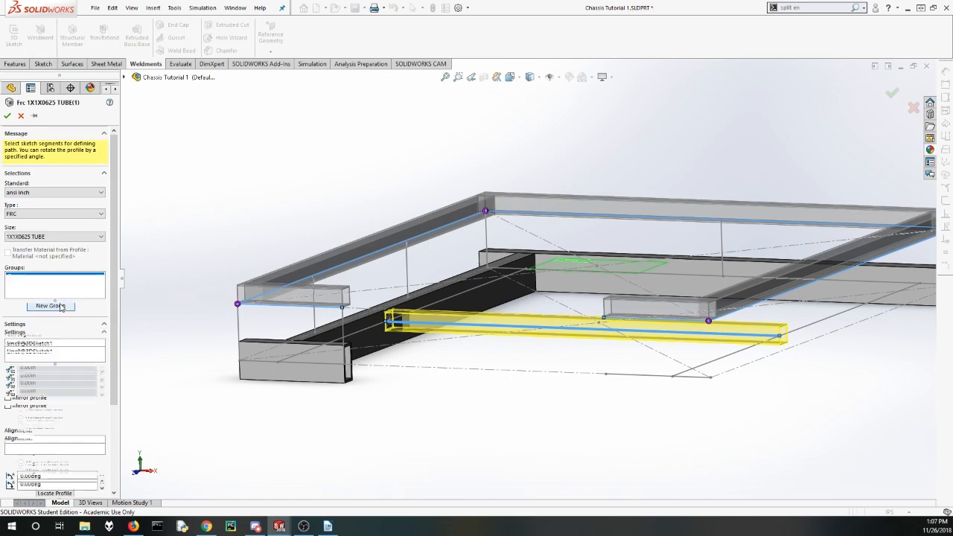
pyautogui.scroll(-3, 318, 326)
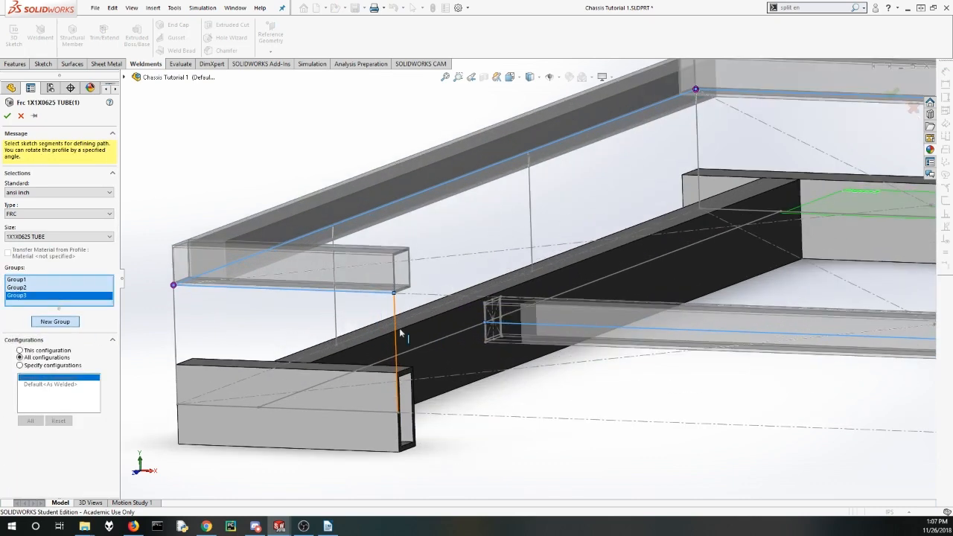
pyautogui.click(395, 330)
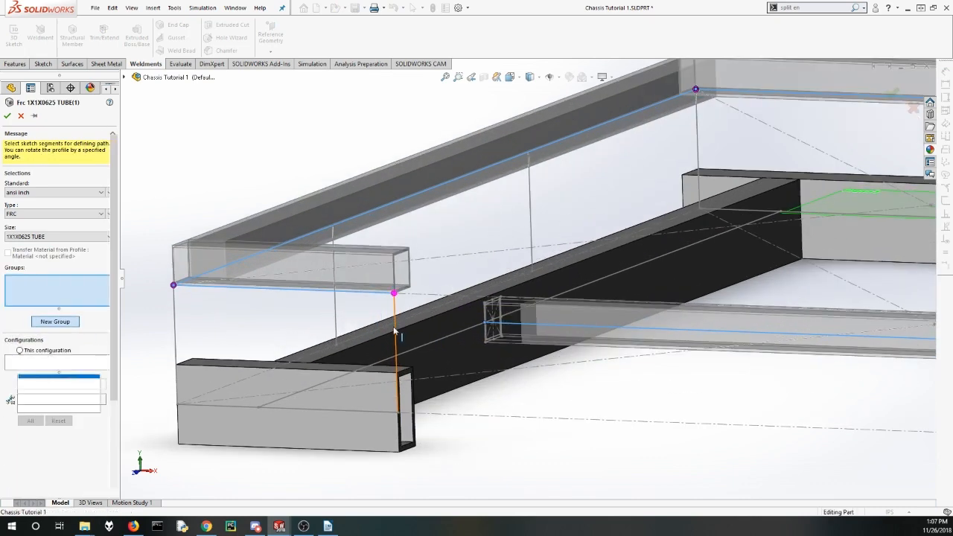
# Step: Add the front corner, rear corner and rear middle upright sketch lines to the same tube group
pyautogui.click(174, 318)
pyautogui.moveTo(567, 189); pyautogui.dragTo(587, 215, button='middle')
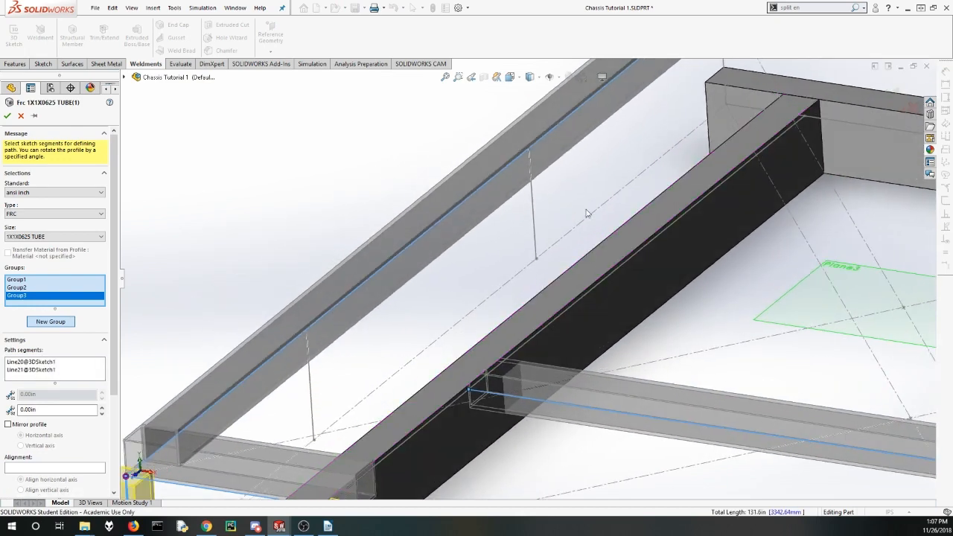
pyautogui.scroll(2, 652, 140)
pyautogui.click(664, 117)
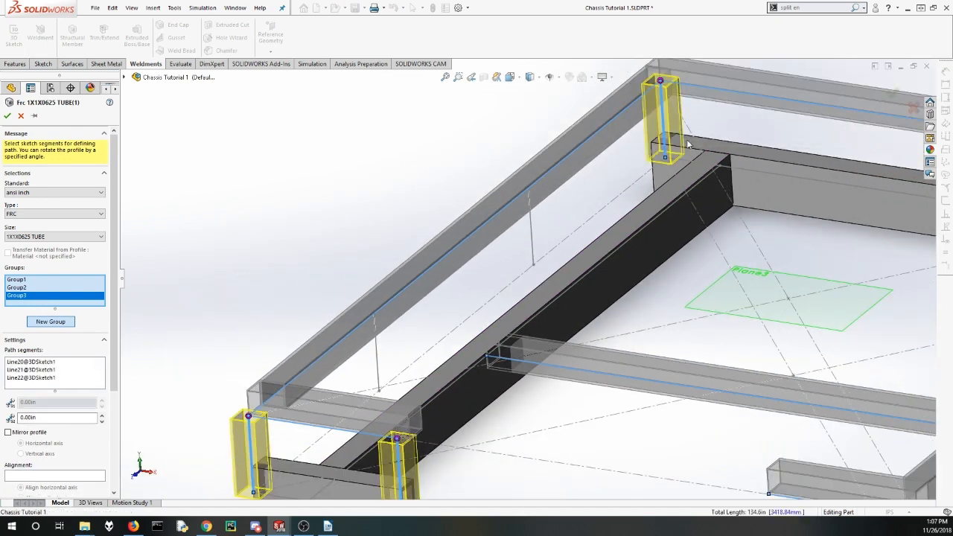
pyautogui.scroll(1, 774, 175)
pyautogui.scroll(-3, 796, 185)
pyautogui.scroll(3, 791, 195)
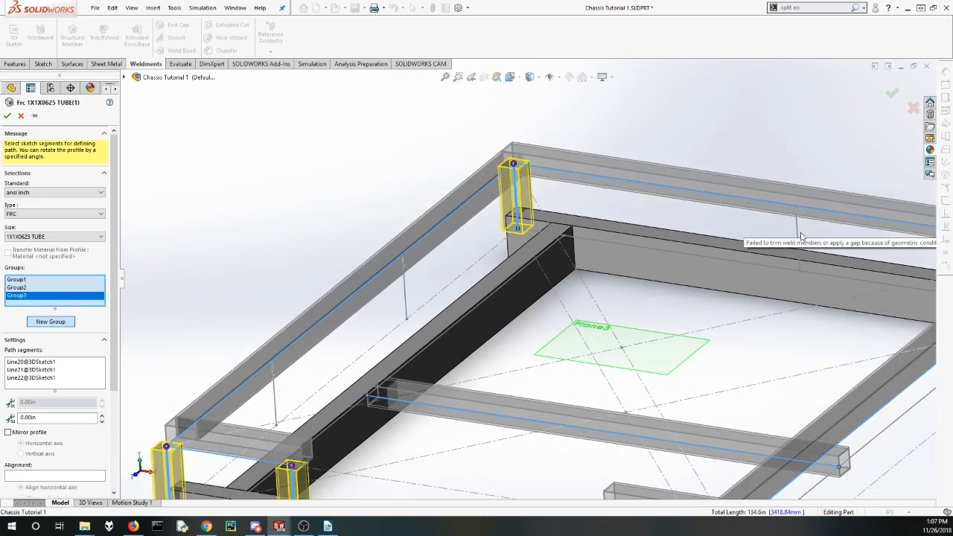
pyautogui.click(799, 238)
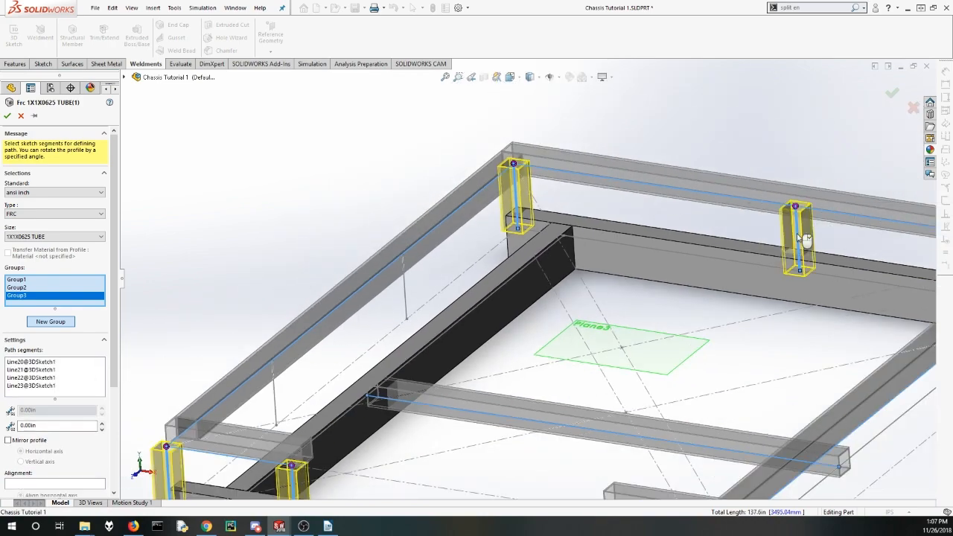
# Step: Examine how the upright tubes sit against the frame rails at the front section and along the rear
pyautogui.scroll(3, 522, 298)
pyautogui.scroll(-5, 395, 350)
pyautogui.moveTo(405, 356); pyautogui.dragTo(451, 447, button='middle')
pyautogui.scroll(2, 463, 450)
pyautogui.scroll(-3, 513, 443)
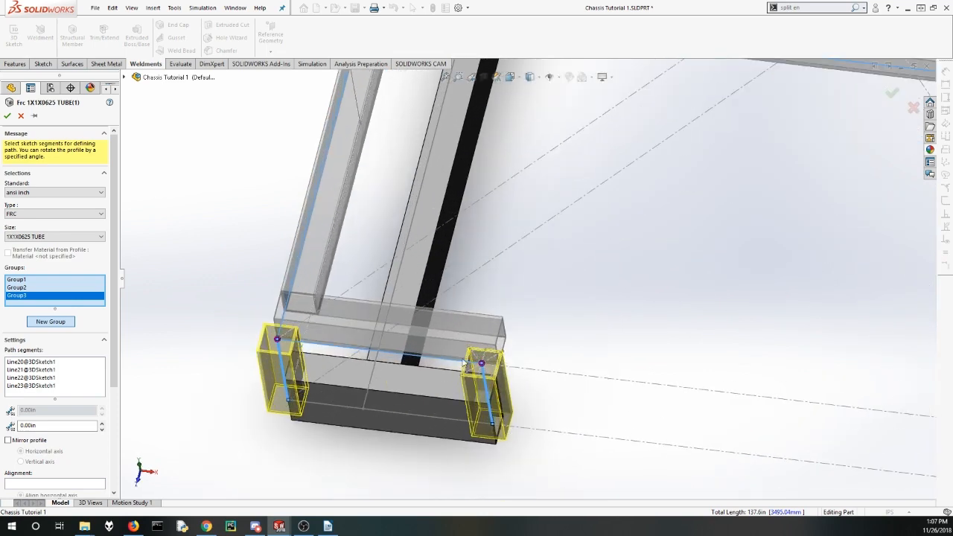
pyautogui.scroll(8, 510, 339)
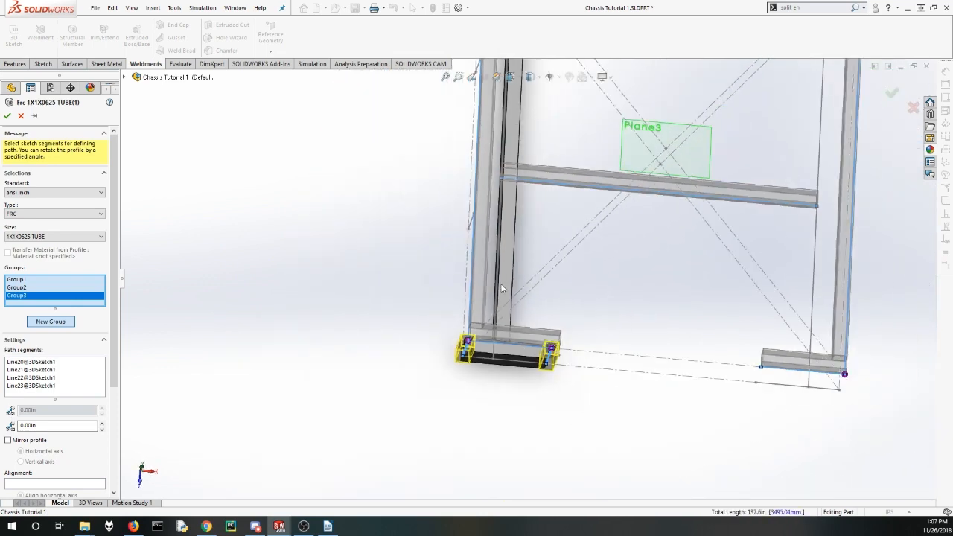
pyautogui.scroll(-5, 532, 253)
pyautogui.scroll(6, 566, 357)
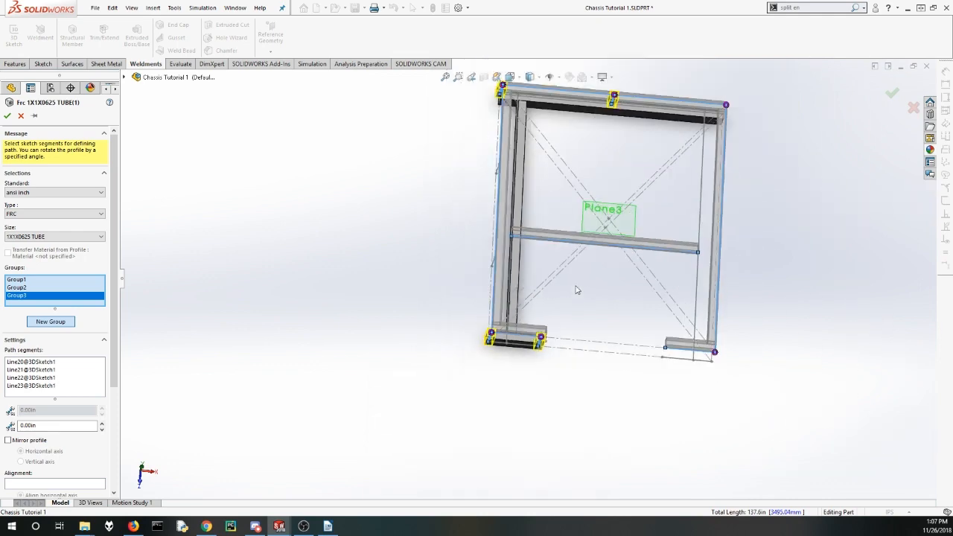
pyautogui.scroll(-3, 587, 156)
pyautogui.scroll(4, 586, 253)
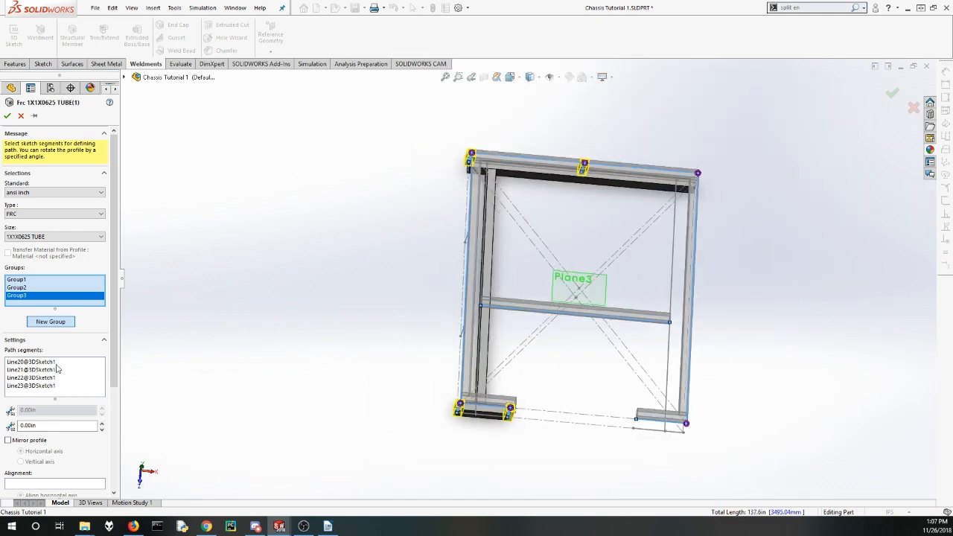
# Step: Remove the front corner, rear corner and rear middle uprights from the group, keeping only the inner front upright, Line20@3DSketch1
pyautogui.click(46, 371)
pyautogui.press('Delete')
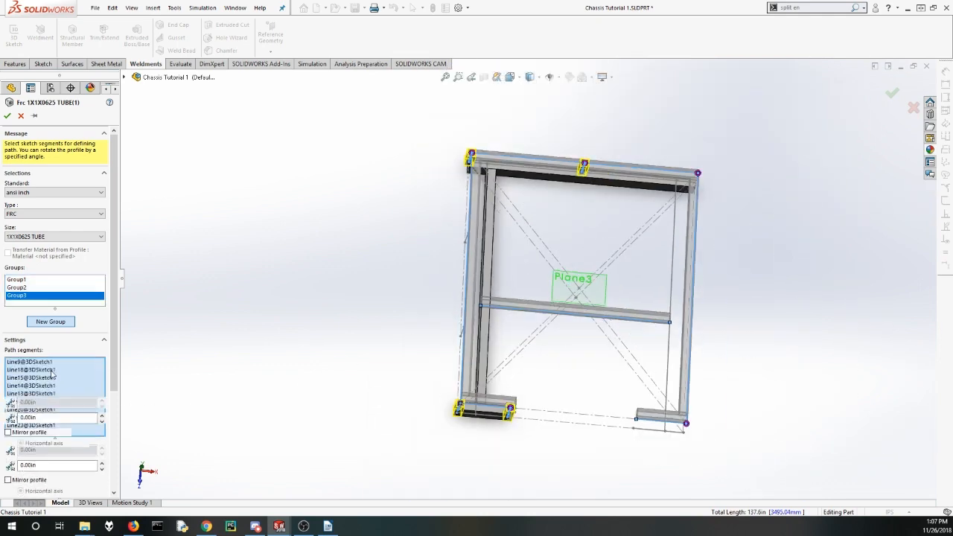
pyautogui.click(51, 371)
pyautogui.press('Delete')
pyautogui.click(47, 370)
pyautogui.press('Delete')
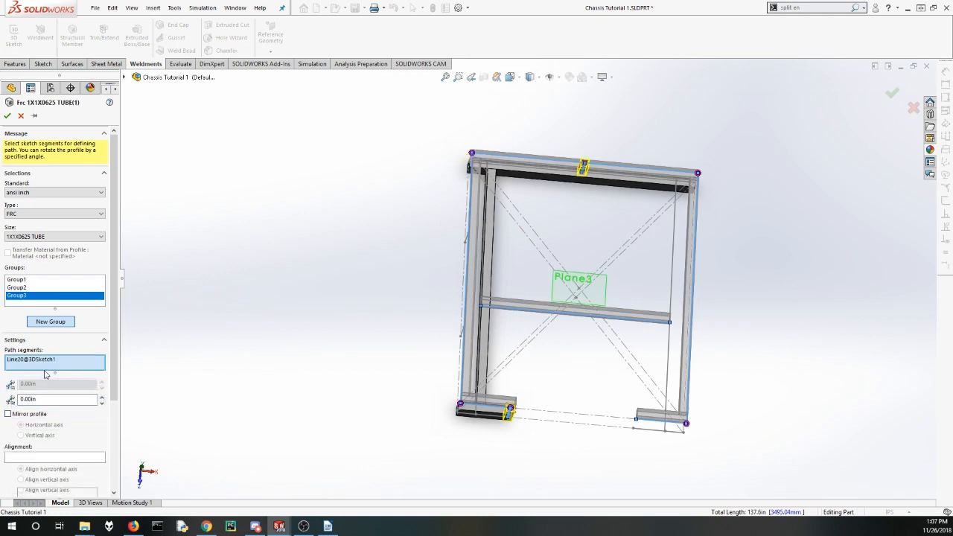
# Step: Locate the inner front upright's profile by its outer front corner so the tube lies inside the frame's end corner
pyautogui.scroll(-4, 546, 426)
pyautogui.scroll(-3, 547, 355)
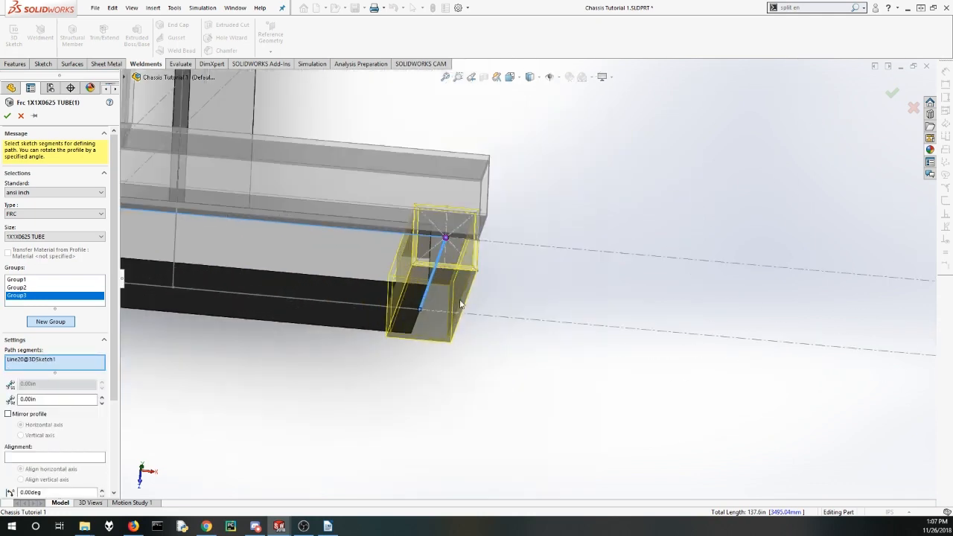
pyautogui.moveTo(410, 298); pyautogui.dragTo(437, 301, button='middle')
pyautogui.scroll(-4, 74, 390)
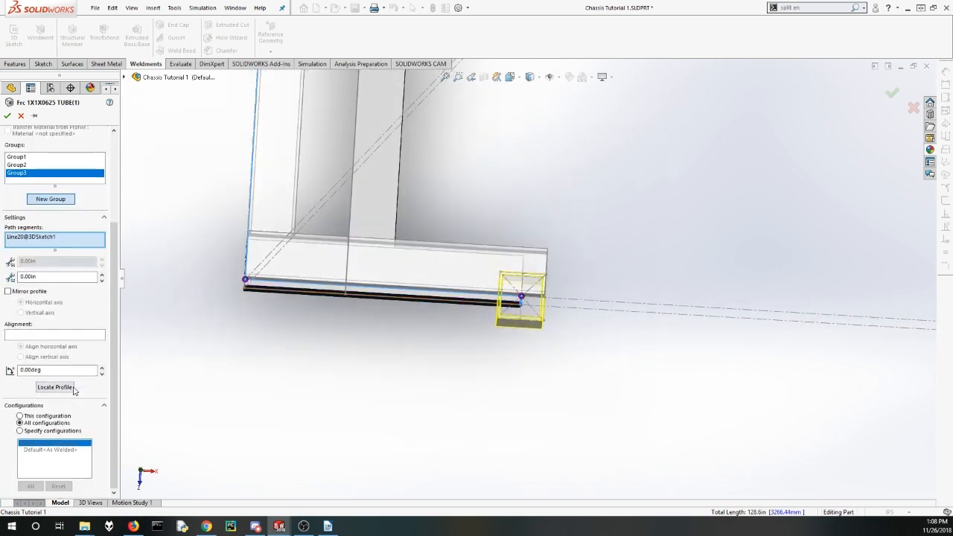
pyautogui.click(54, 387)
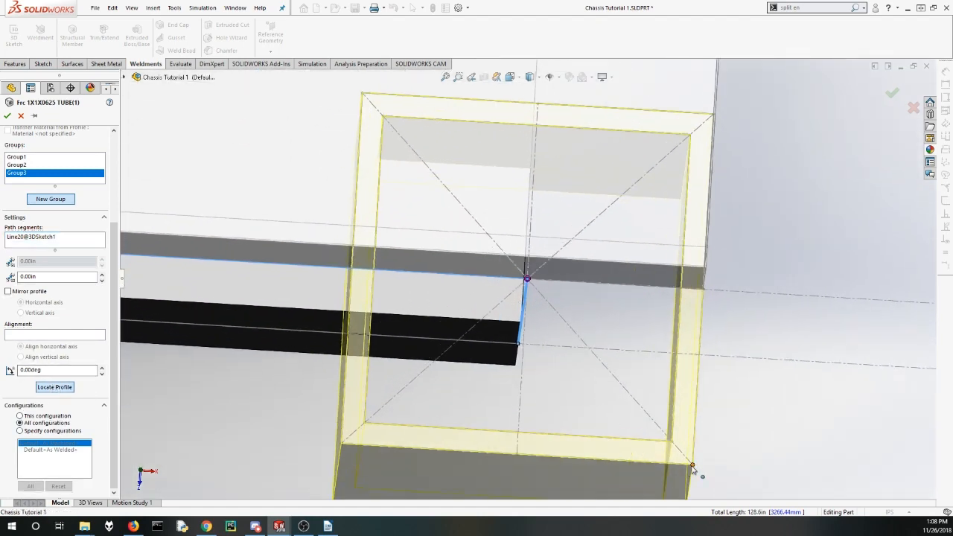
pyautogui.click(692, 467)
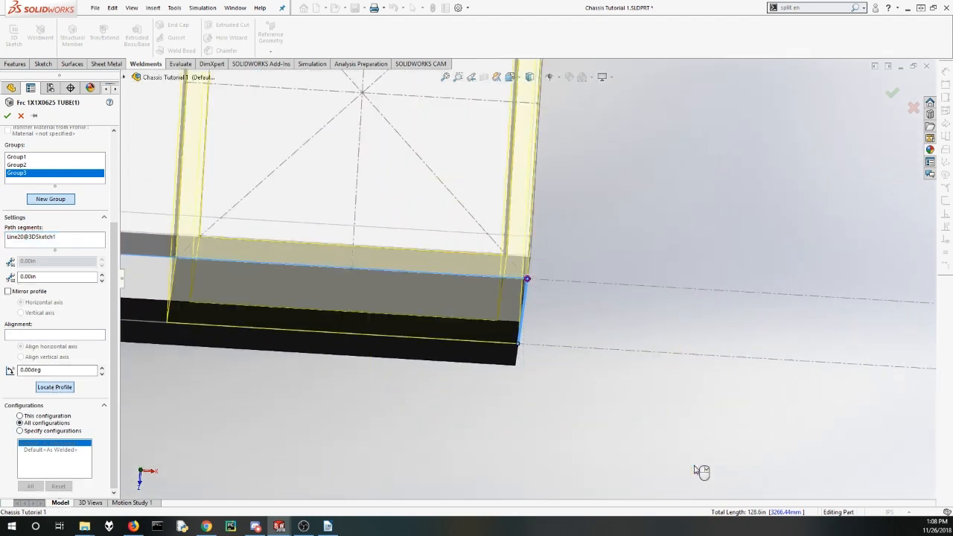
pyautogui.scroll(3, 527, 313)
pyautogui.moveTo(527, 313); pyautogui.dragTo(523, 220, button='middle')
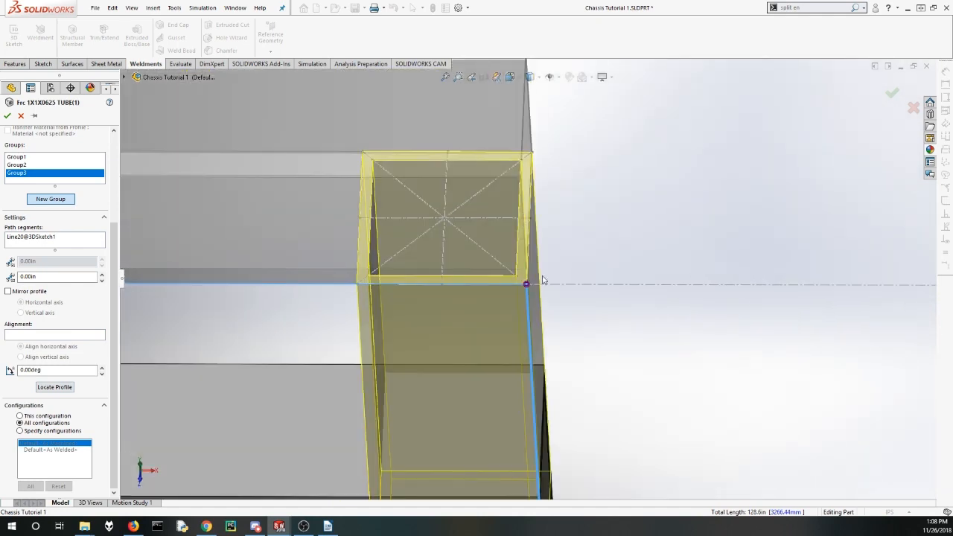
pyautogui.scroll(3, 529, 283)
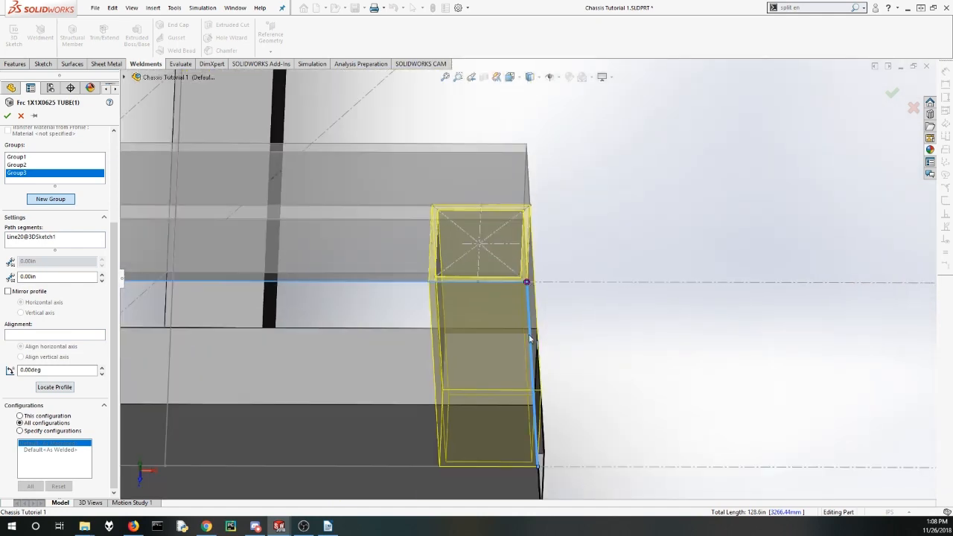
pyautogui.moveTo(536, 362); pyautogui.dragTo(282, 318, button='middle')
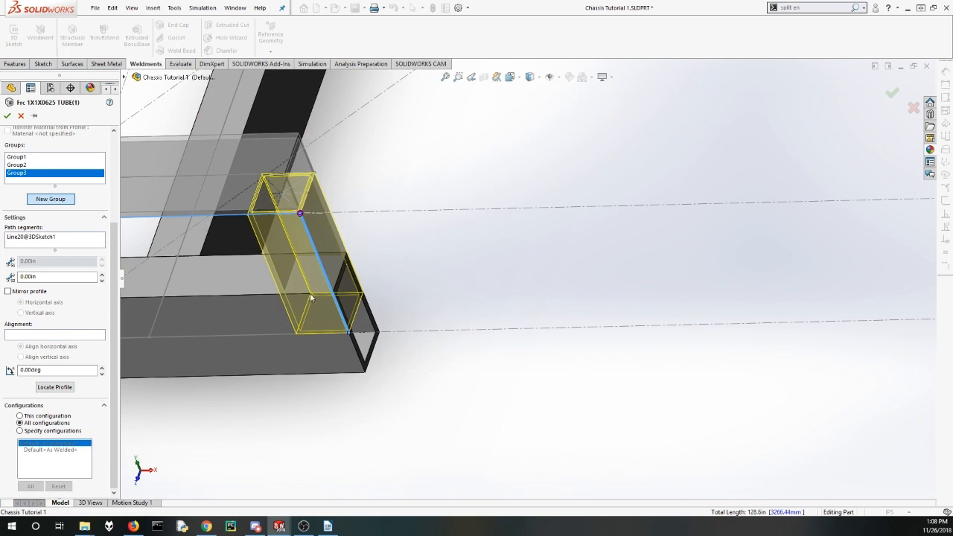
pyautogui.moveTo(312, 256); pyautogui.dragTo(341, 279, button='middle')
pyautogui.scroll(2, 341, 279)
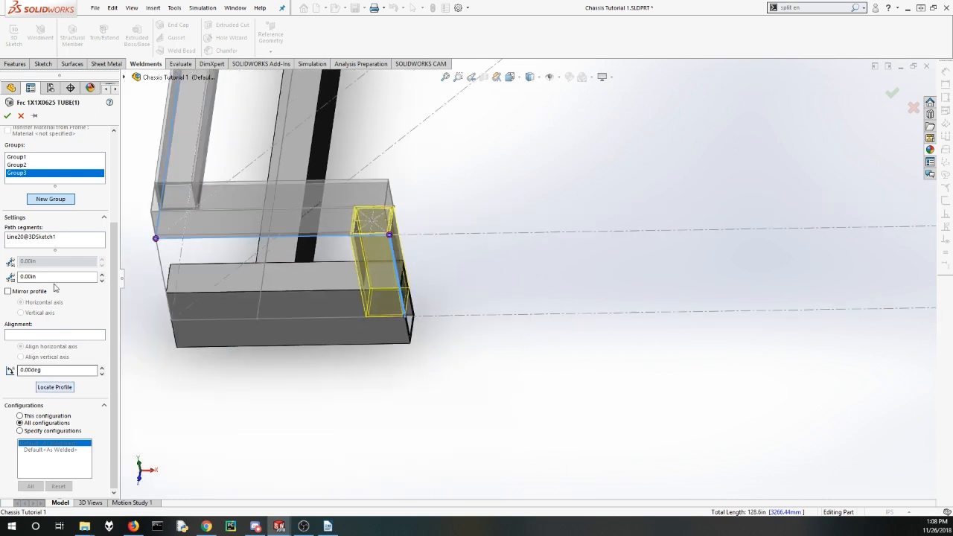
# Step: Add a new group on the front corner upright line and locate its profile by the outer front corner point
pyautogui.click(51, 201)
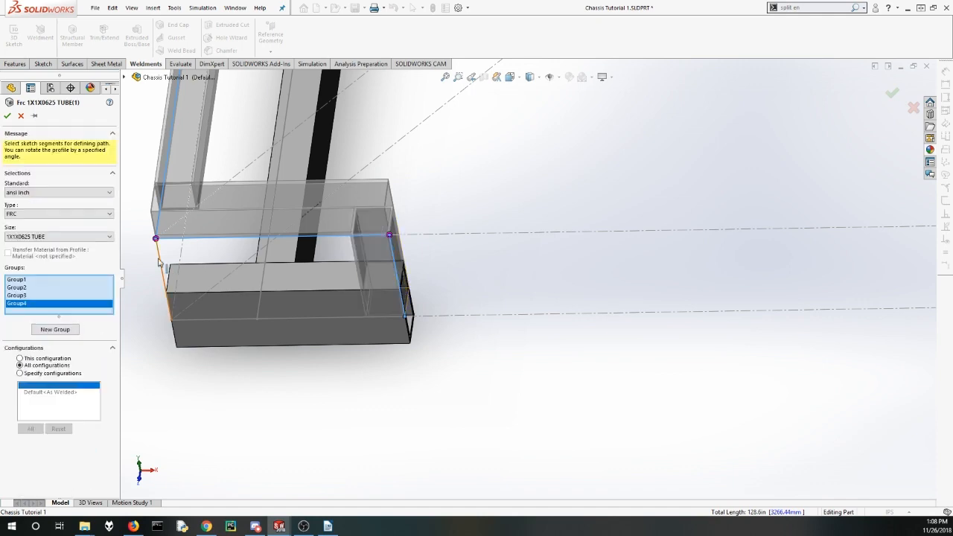
pyautogui.click(158, 263)
pyautogui.moveTo(165, 272); pyautogui.dragTo(149, 370, button='middle')
pyautogui.scroll(-3, 47, 445)
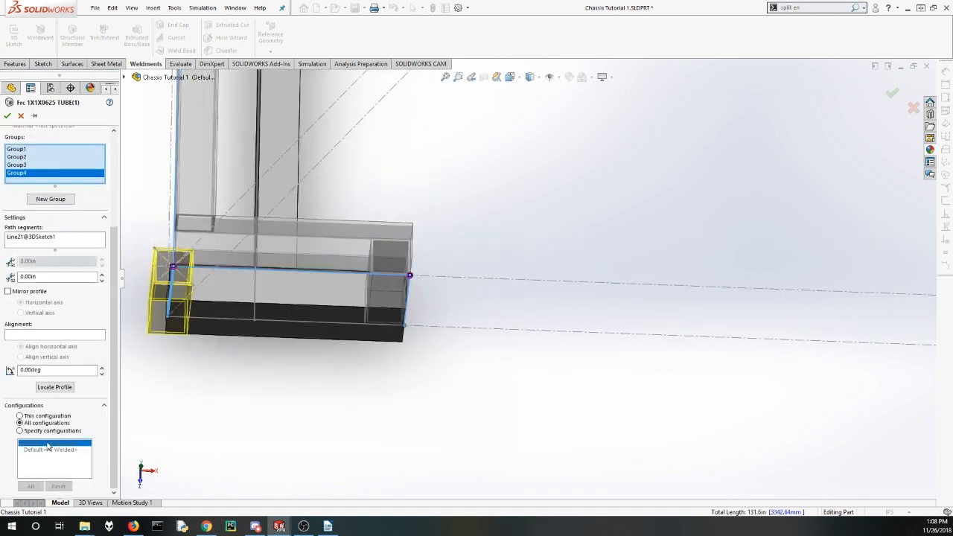
pyautogui.click(52, 388)
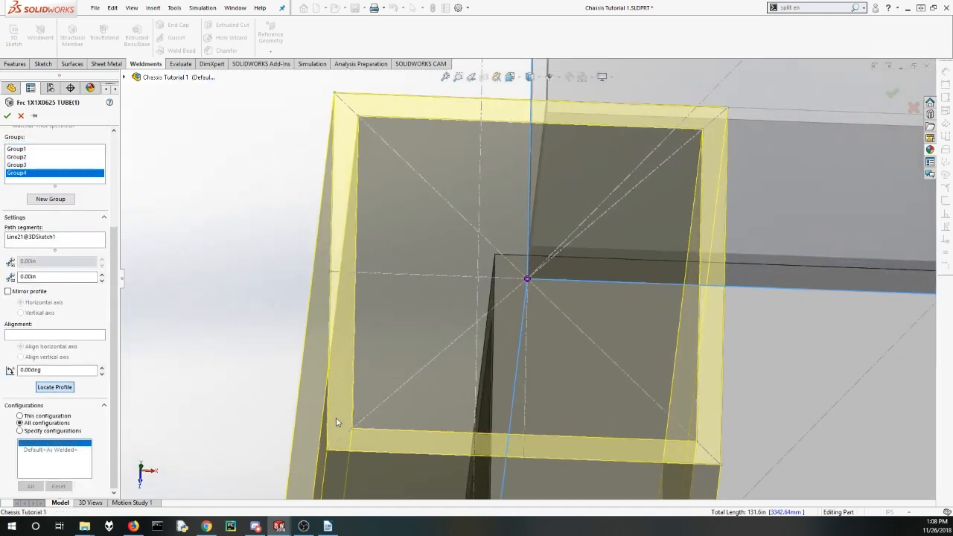
pyautogui.click(328, 451)
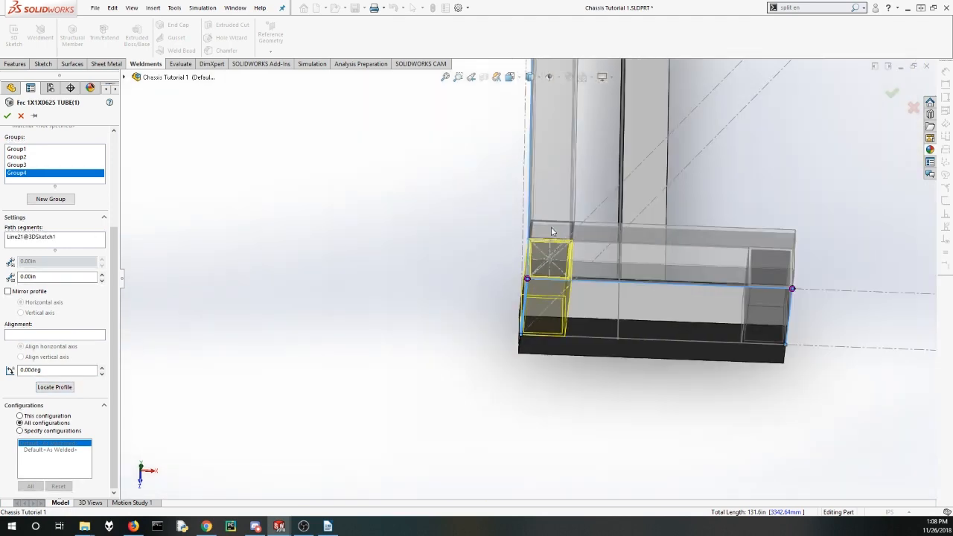
# Step: Add a new group on the rear corner upright line and locate its profile by the outer rear corner point
pyautogui.click(50, 199)
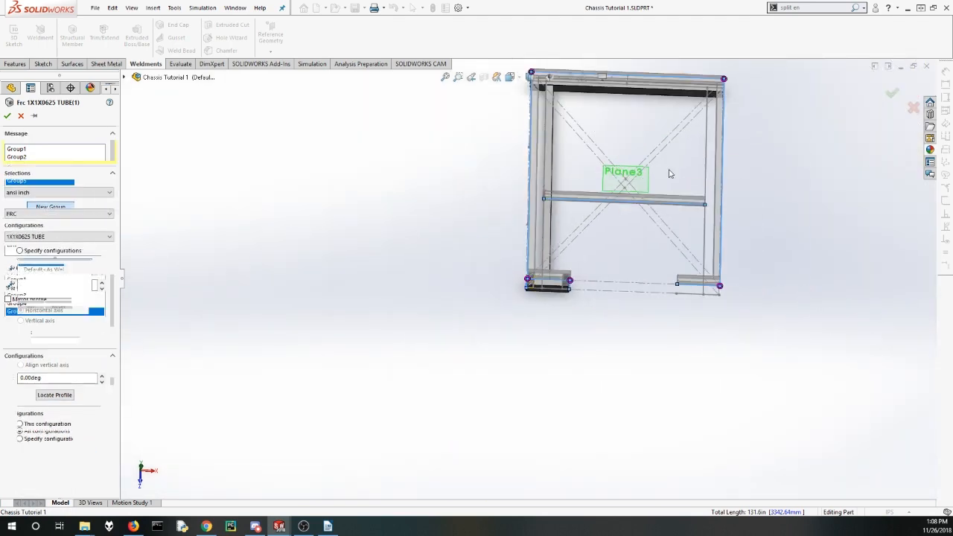
pyautogui.scroll(2, 670, 174)
pyautogui.scroll(-3, 670, 112)
pyautogui.scroll(-5, 469, 200)
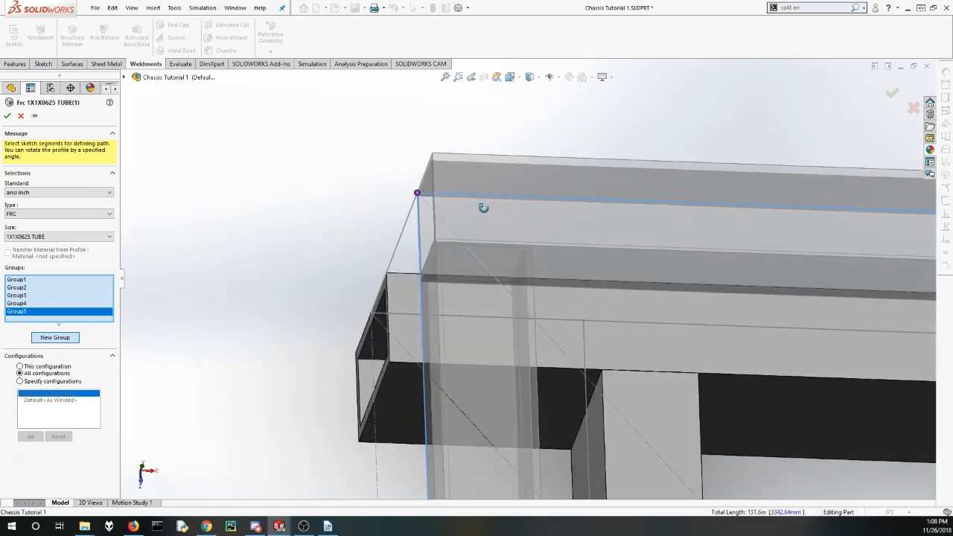
pyautogui.click(396, 228)
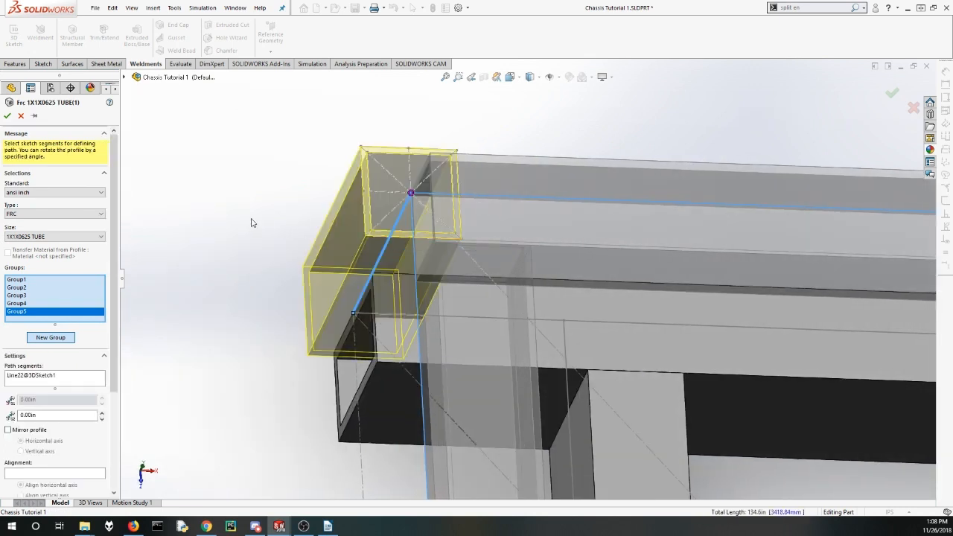
pyautogui.scroll(-4, 89, 389)
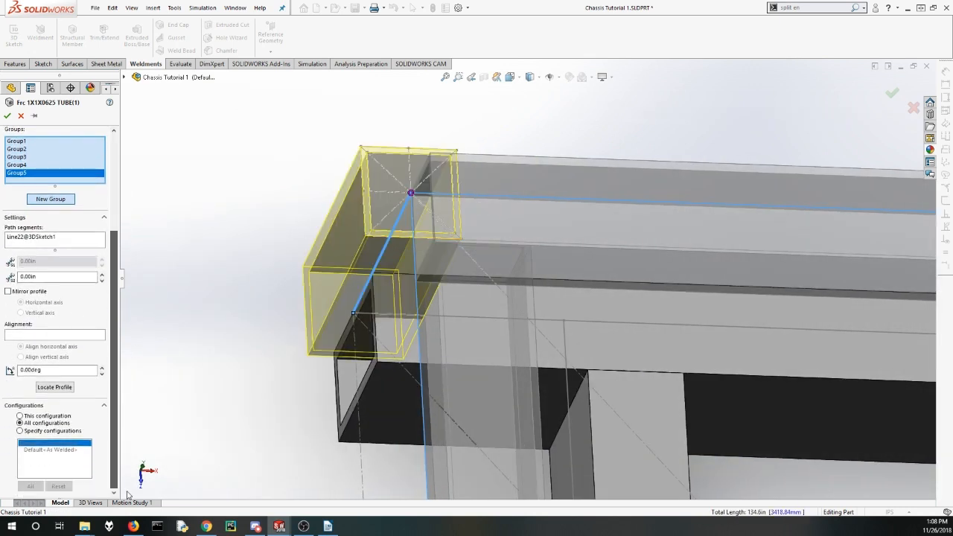
pyautogui.click(47, 392)
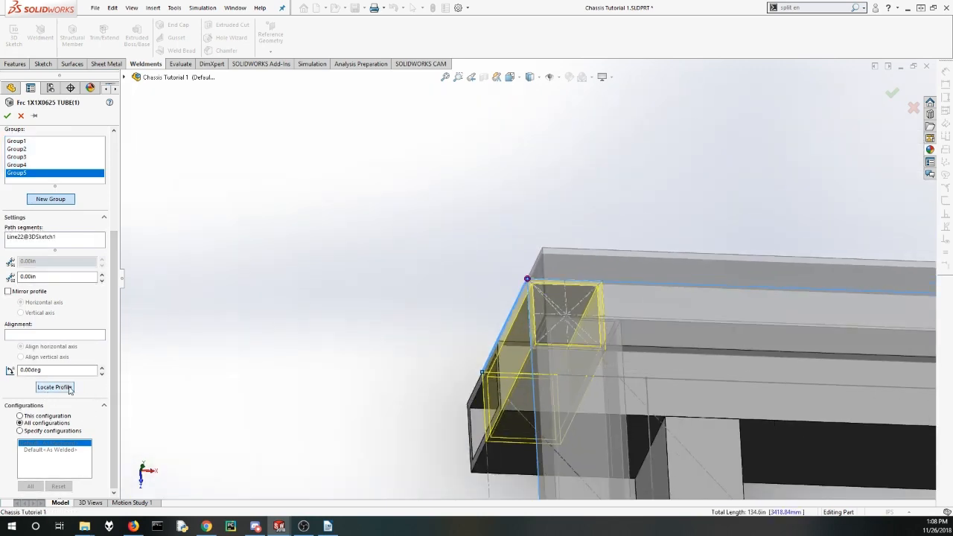
# Step: Add a new group on the rear middle upright line of the frame
pyautogui.click(66, 199)
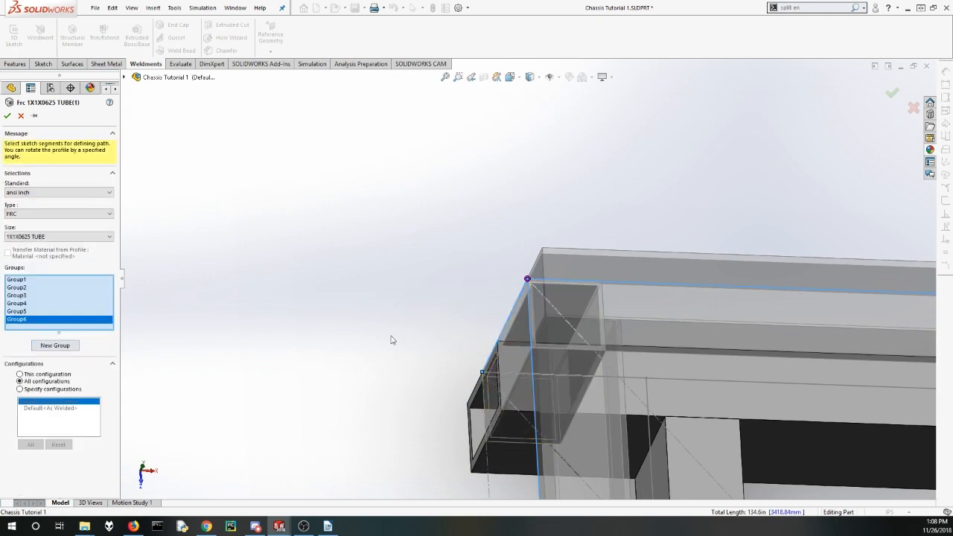
pyautogui.scroll(8, 528, 298)
pyautogui.scroll(-7, 693, 286)
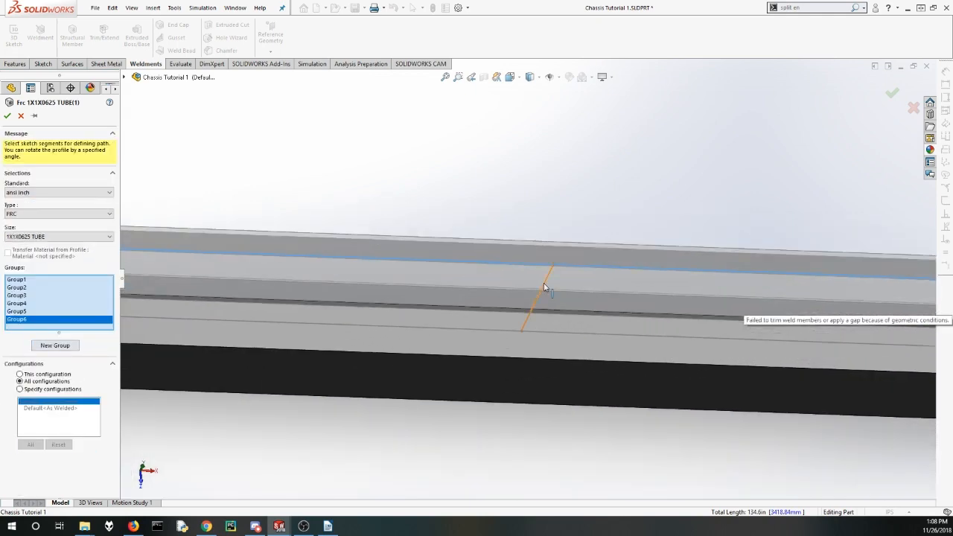
pyautogui.click(544, 287)
pyautogui.moveTo(547, 294)
pyautogui.mouseDown(button='middle')
pyautogui.moveTo(519, 321)
pyautogui.moveTo(521, 342)
pyautogui.mouseUp(button='middle')
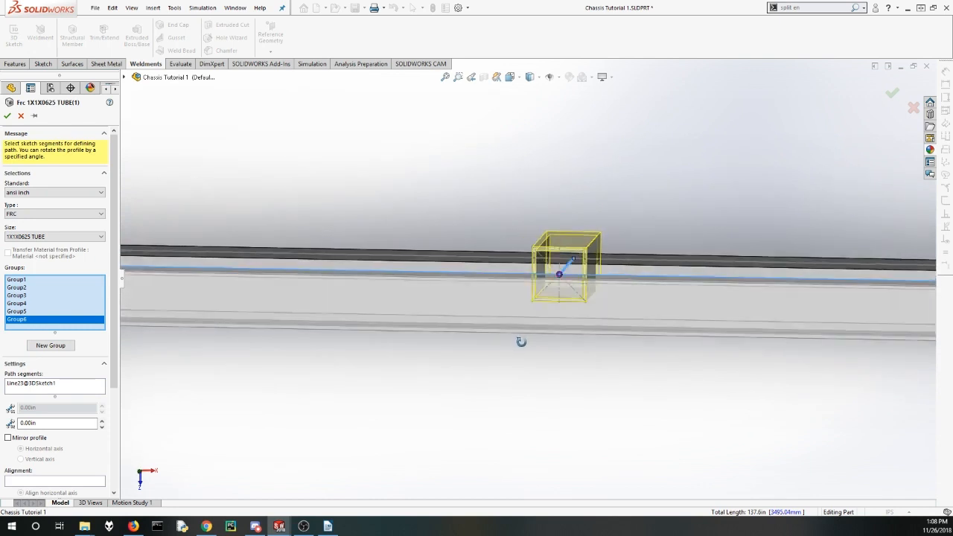
# Step: Locate the rear middle upright's profile by the midpoint of its outer edge and accept the 1X1X0625 tube structural member
pyautogui.scroll(-5, 589, 266)
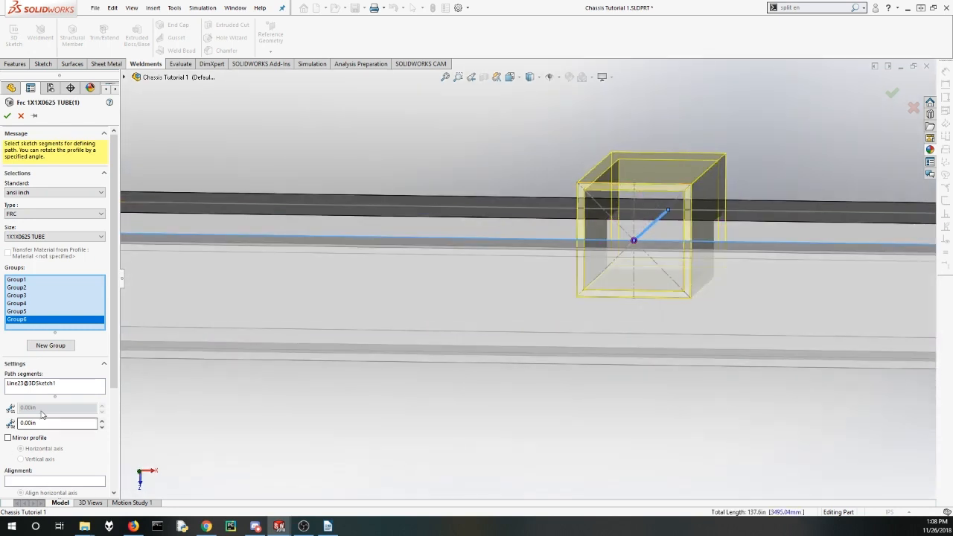
pyautogui.moveTo(113, 350); pyautogui.dragTo(136, 483)
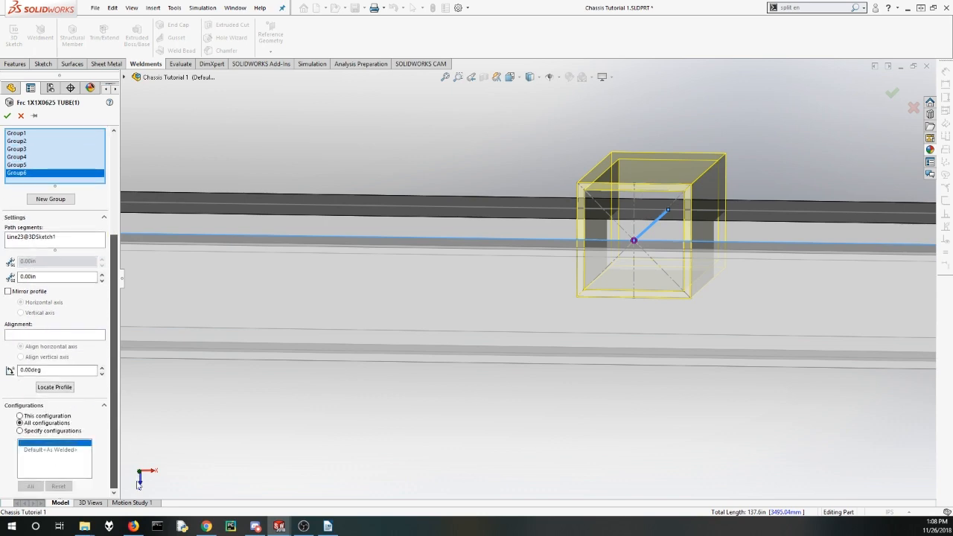
pyautogui.click(55, 388)
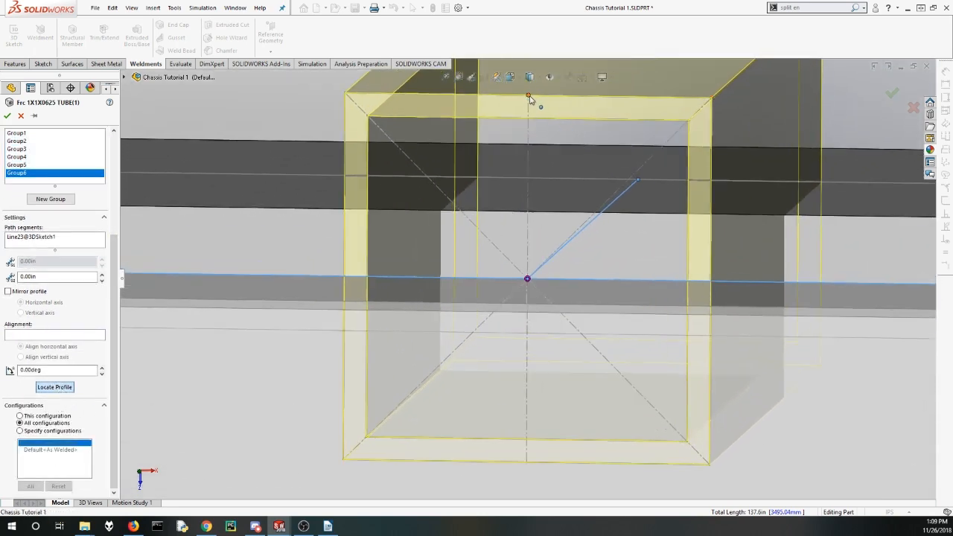
pyautogui.click(529, 96)
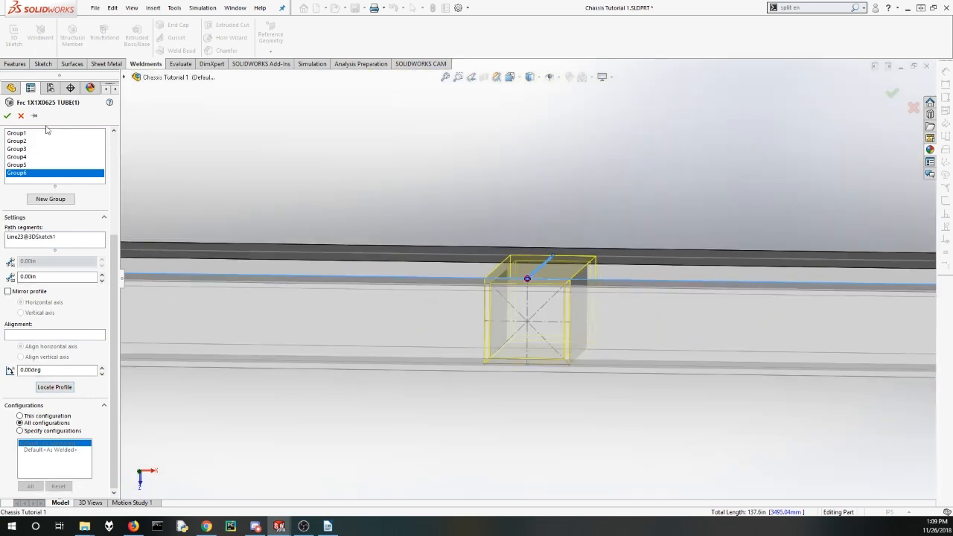
pyautogui.click(7, 116)
# Step: Examine the placed uprights and the remaining upright lines along the side rail
pyautogui.scroll(5, 596, 327)
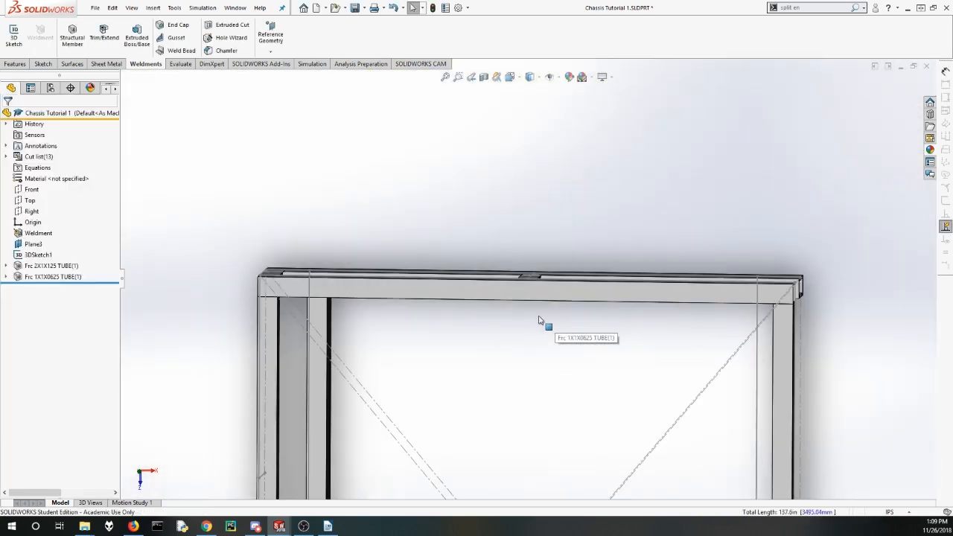
pyautogui.moveTo(491, 381); pyautogui.dragTo(472, 255, button='middle')
pyautogui.scroll(-5, 484, 383)
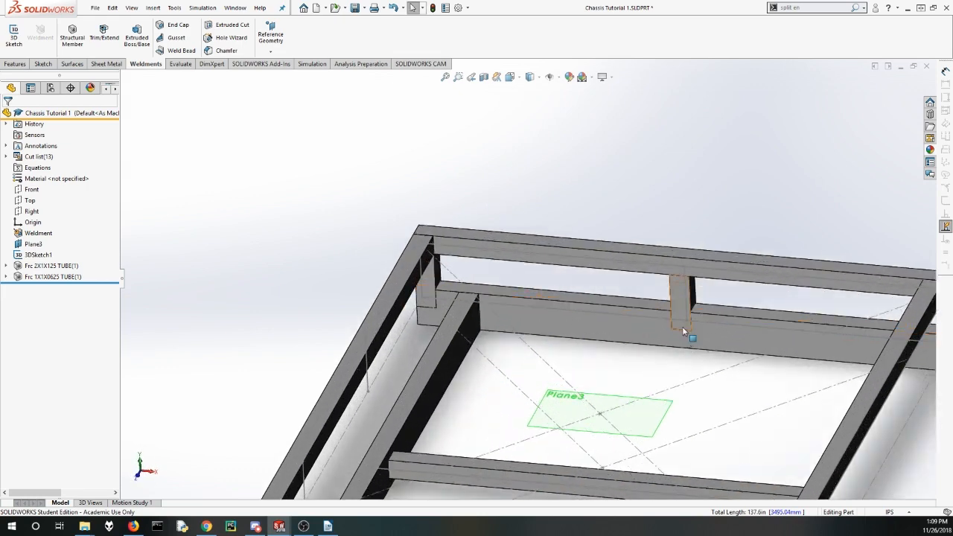
pyautogui.scroll(-2, 514, 341)
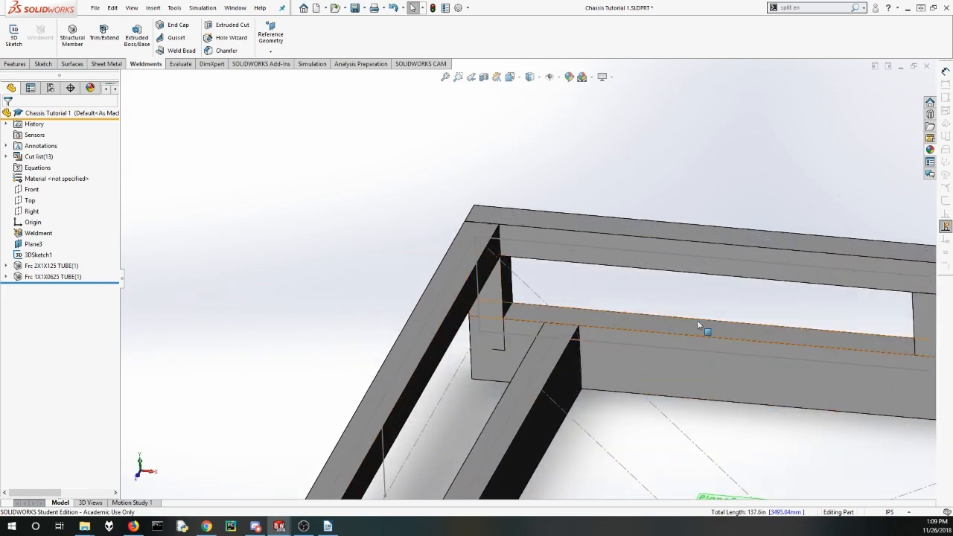
pyautogui.scroll(5, 627, 312)
pyautogui.scroll(-1, 628, 316)
pyautogui.moveTo(392, 424); pyautogui.dragTo(402, 400, button='middle')
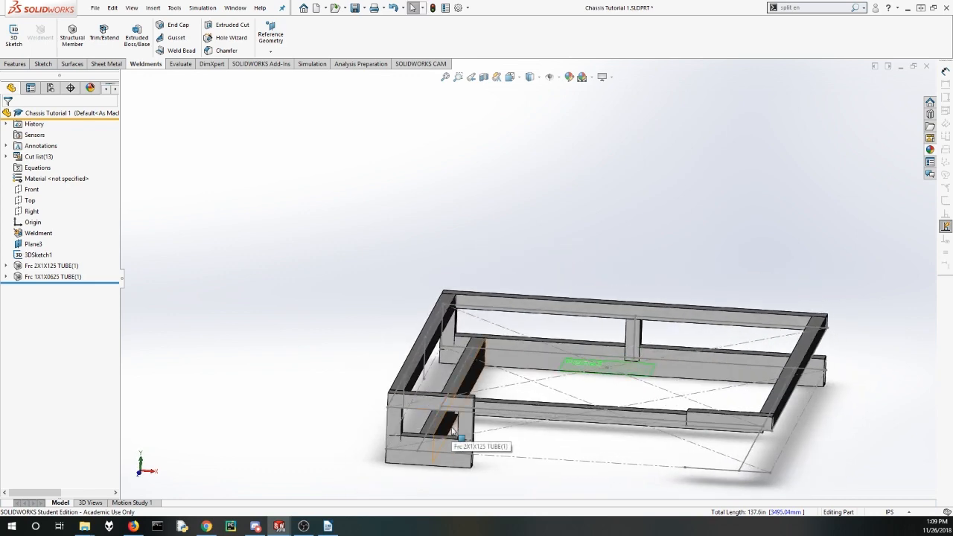
pyautogui.scroll(-2, 342, 379)
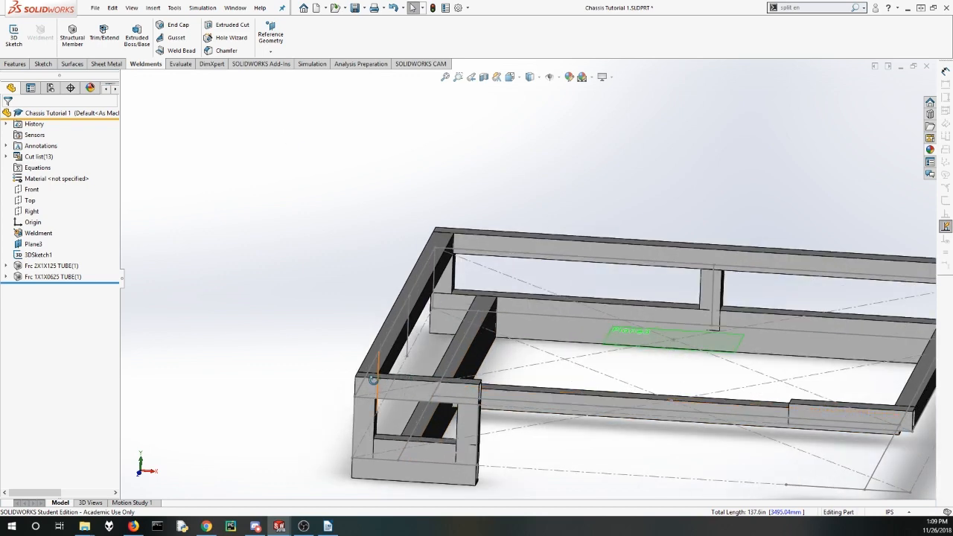
pyautogui.scroll(-2, 341, 380)
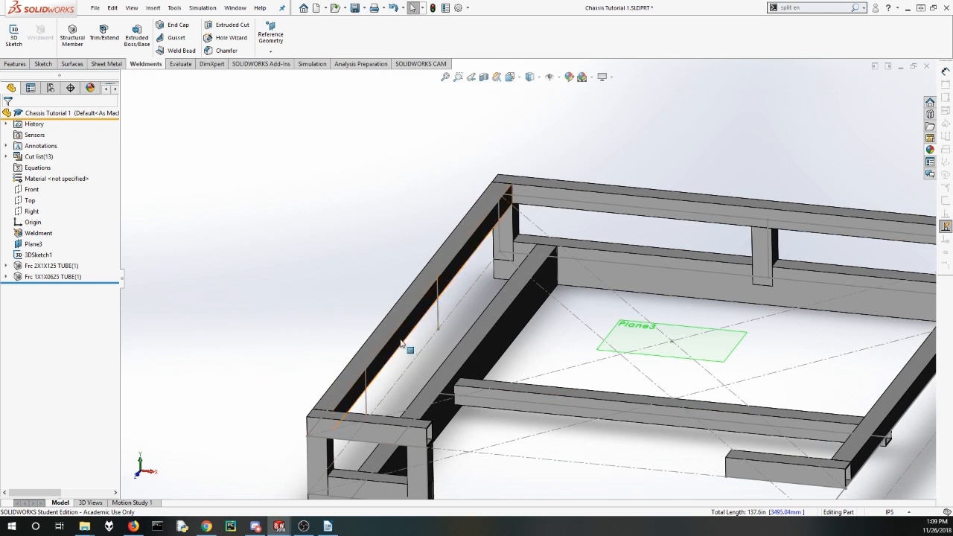
# Step: Start a structural member with size 3X1X125 TUBE and select the two upright lines along the side rail as one group
pyautogui.click(73, 43)
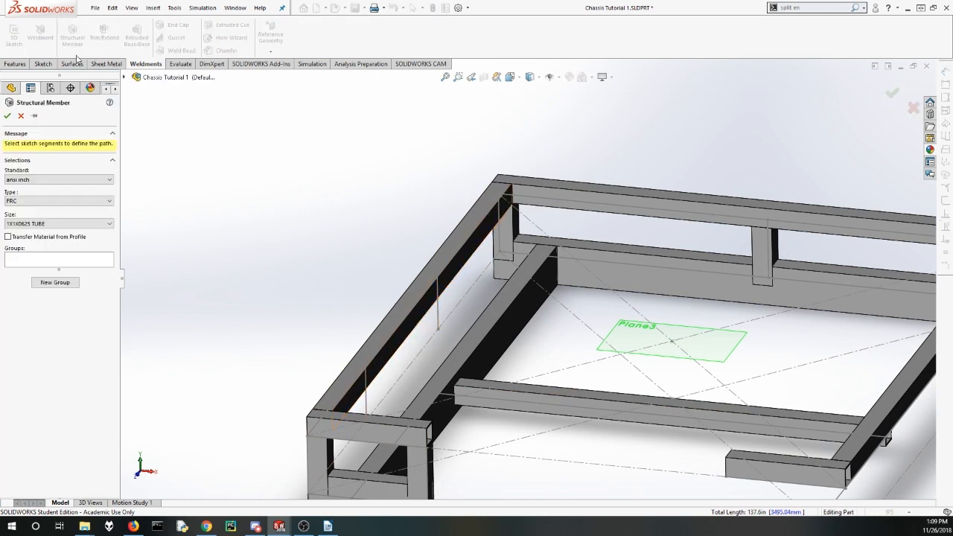
pyautogui.click(58, 225)
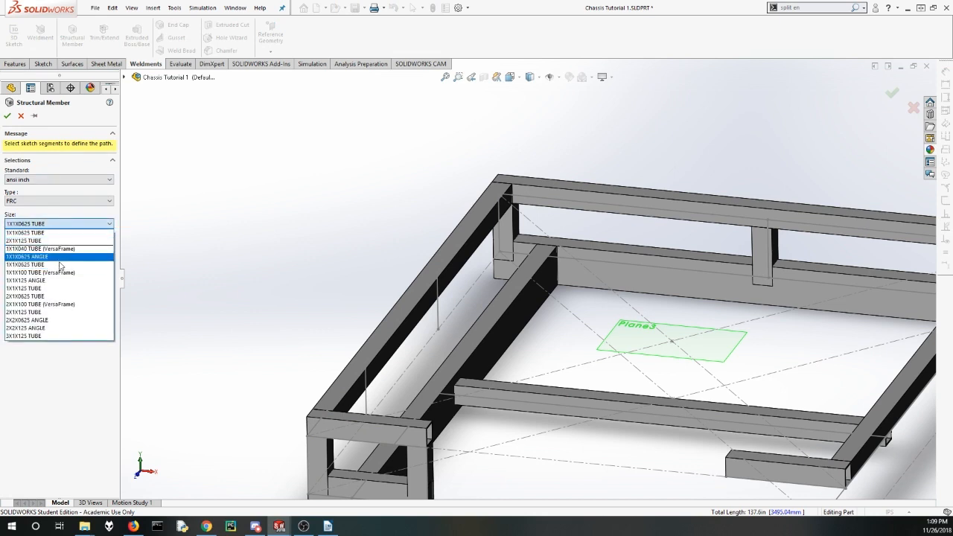
pyautogui.click(33, 337)
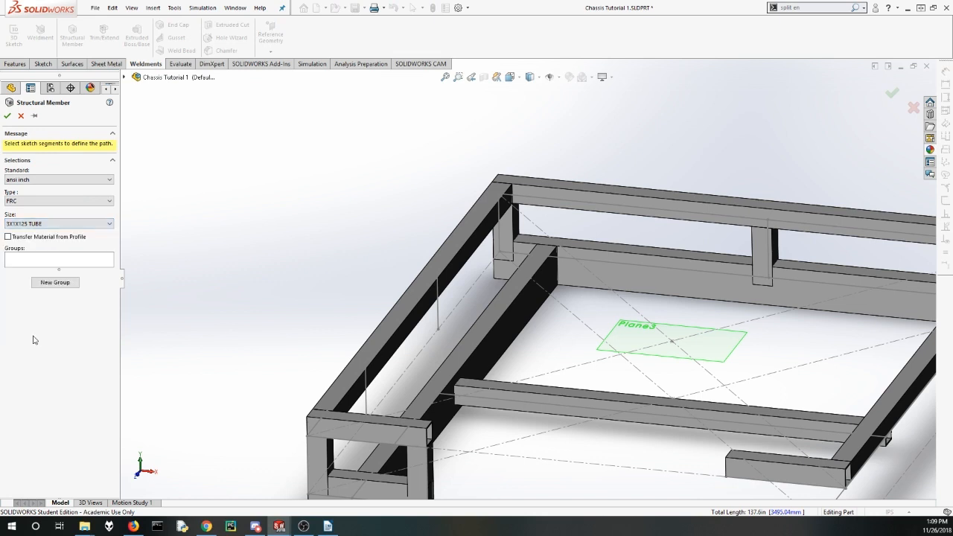
pyautogui.click(46, 284)
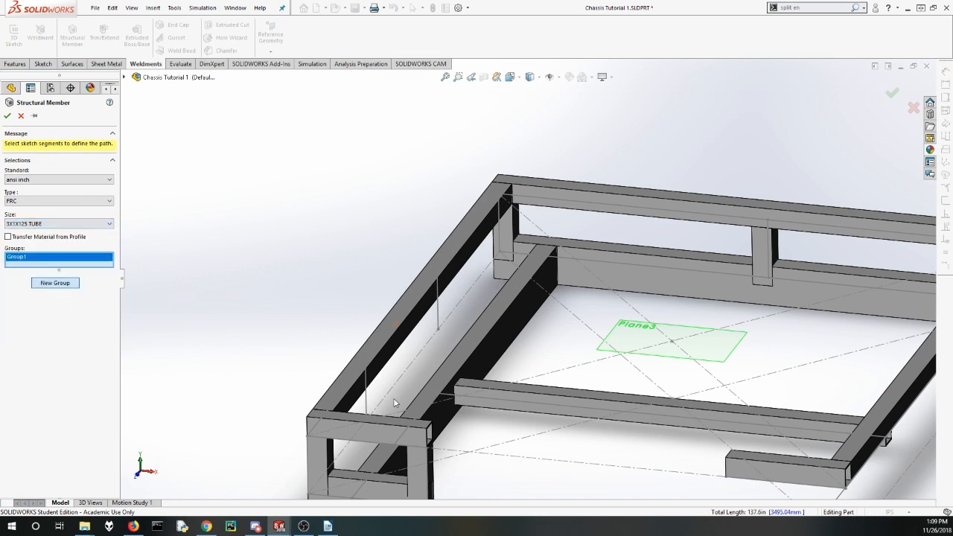
pyautogui.click(366, 395)
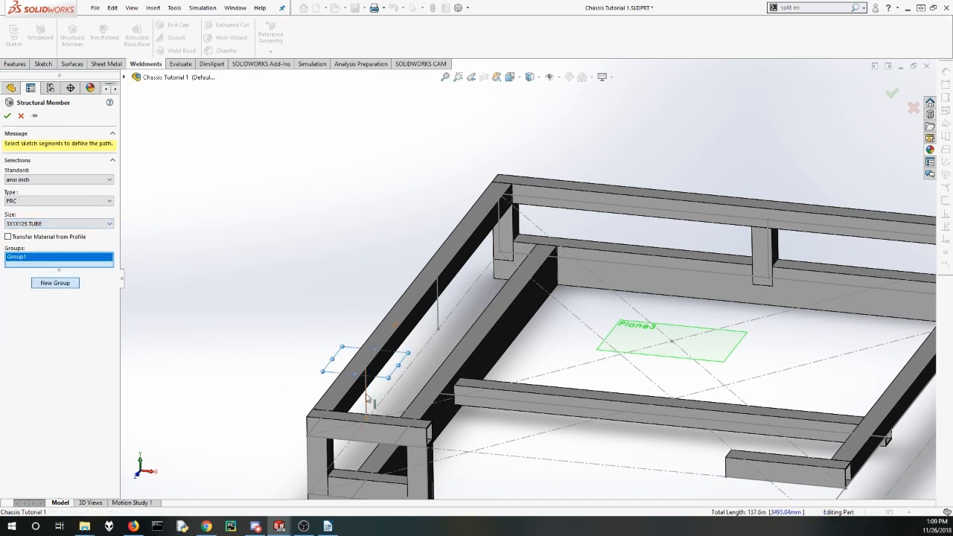
pyautogui.click(439, 318)
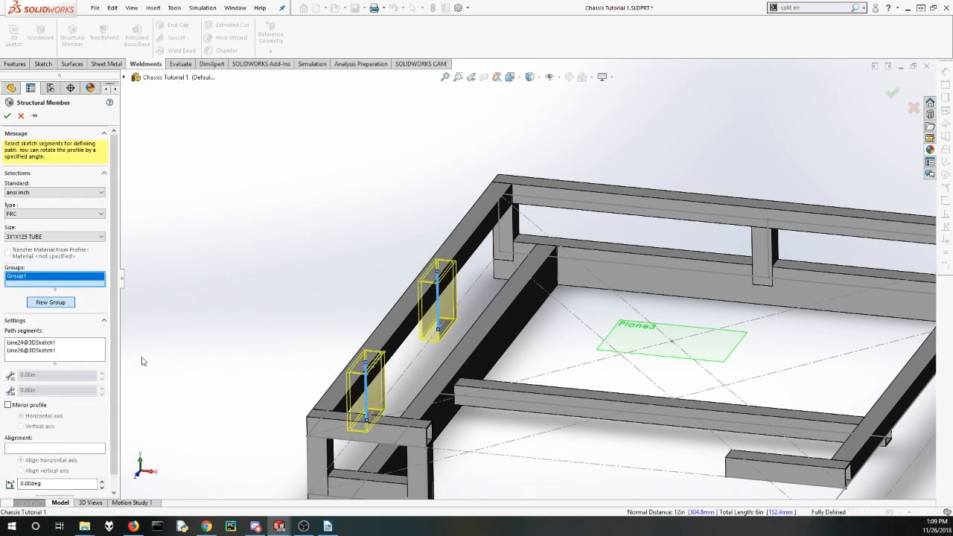
pyautogui.moveTo(115, 345); pyautogui.dragTo(115, 361)
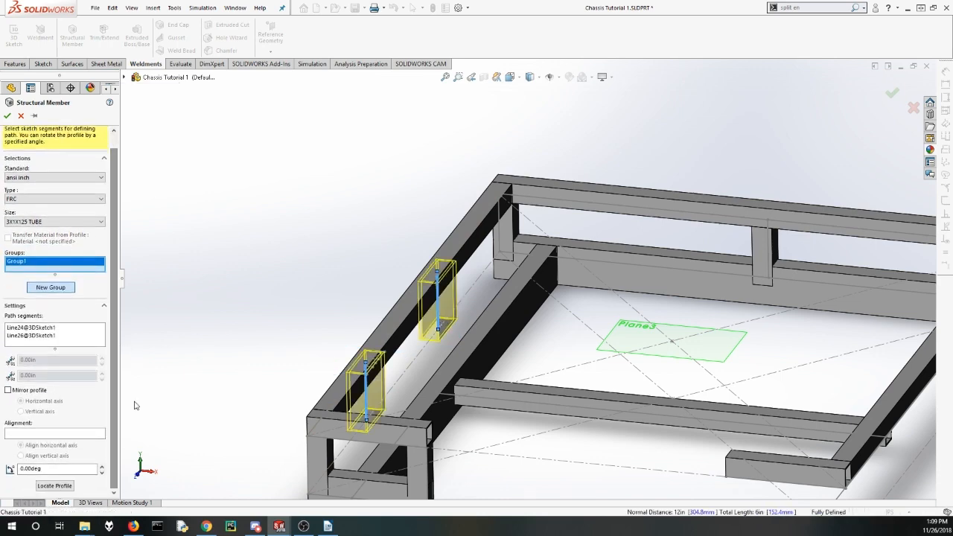
# Step: Set the rotation angle of the two 3X1X125 side uprights to 90 degrees
pyautogui.moveTo(442, 361); pyautogui.dragTo(410, 401, button='middle')
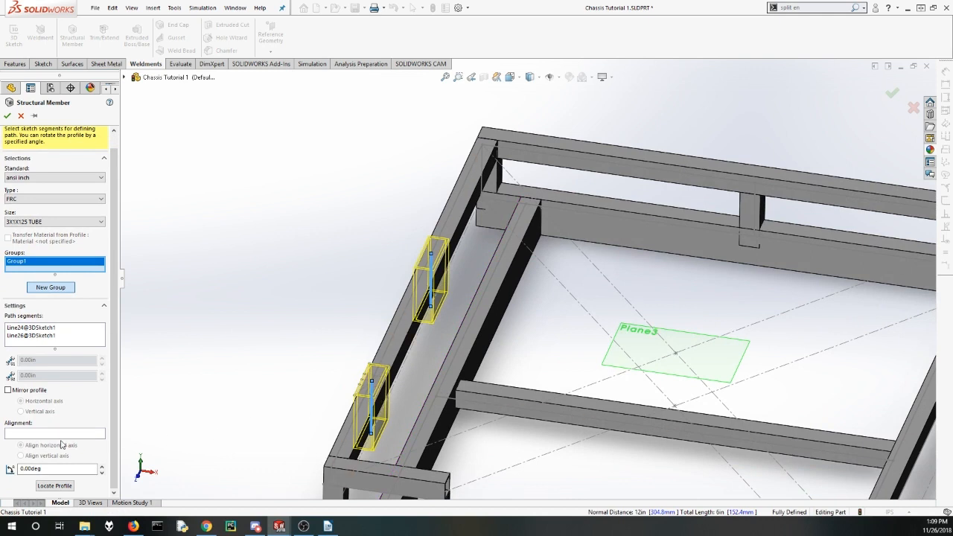
pyautogui.click(22, 468)
pyautogui.press('Tab')
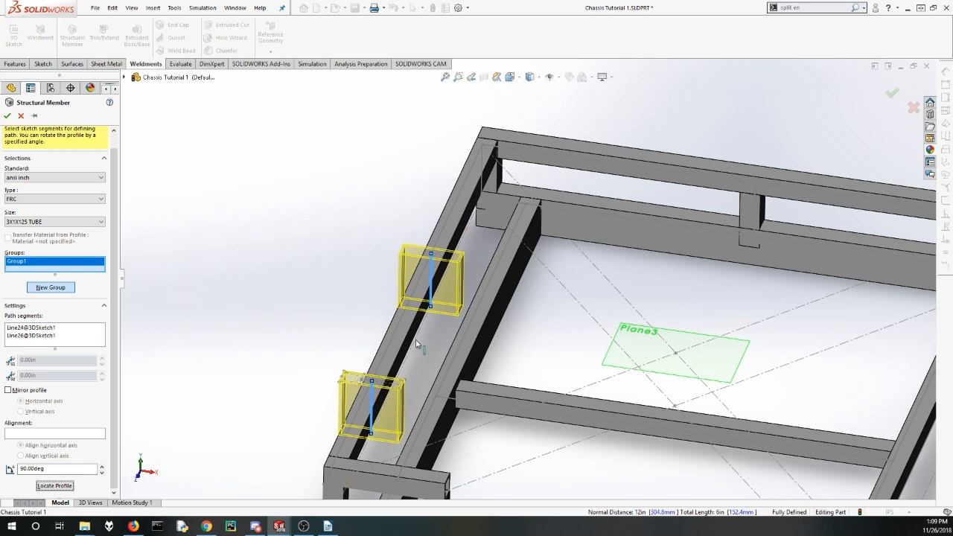
# Step: Locate the 3X1X125 side uprights' profile by its outer front corner point and accept the structural member
pyautogui.scroll(2, 417, 339)
pyautogui.moveTo(430, 322); pyautogui.dragTo(482, 338, button='middle')
pyautogui.scroll(-5, 444, 353)
pyautogui.scroll(-3, 490, 366)
pyautogui.scroll(2, 482, 338)
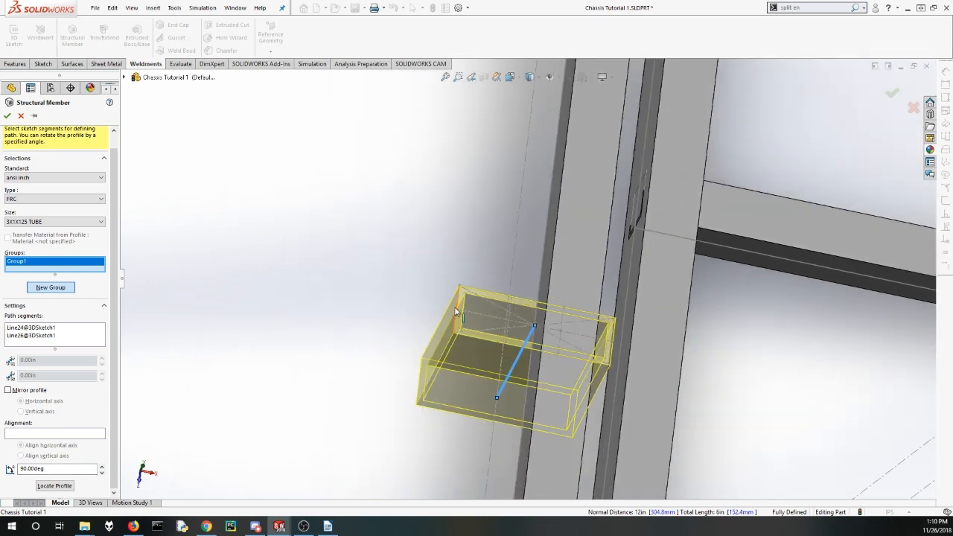
pyautogui.click(50, 488)
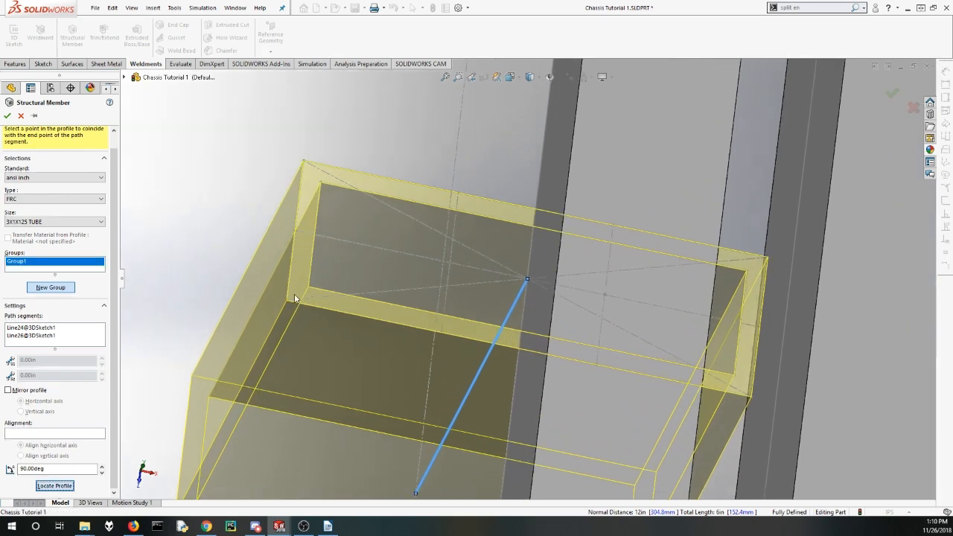
pyautogui.click(287, 301)
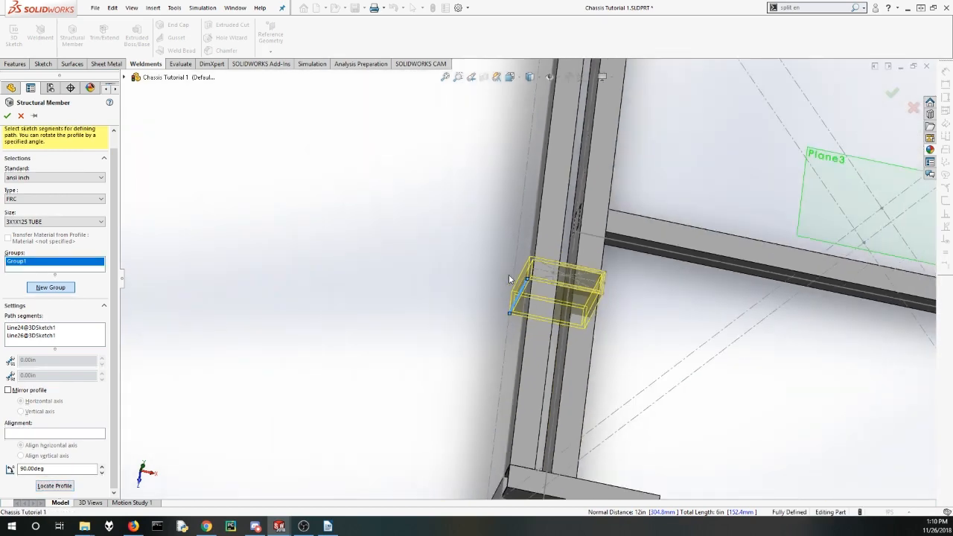
pyautogui.scroll(-3, 552, 153)
pyautogui.moveTo(583, 254); pyautogui.dragTo(564, 219, button='middle')
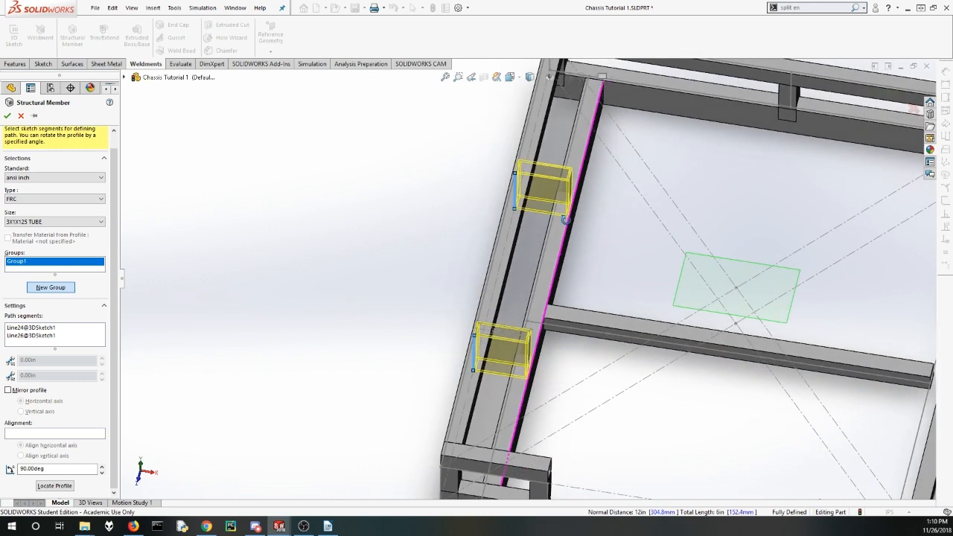
pyautogui.scroll(-2, 555, 387)
pyautogui.scroll(-4, 549, 379)
pyautogui.moveTo(522, 360); pyautogui.dragTo(528, 356, button='middle')
pyautogui.scroll(2, 509, 329)
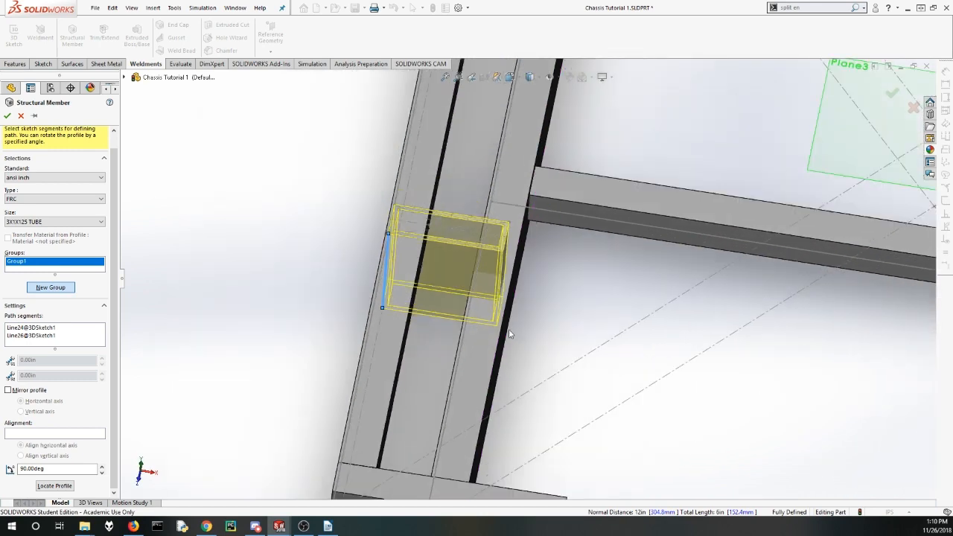
pyautogui.moveTo(460, 307); pyautogui.dragTo(460, 219, button='middle')
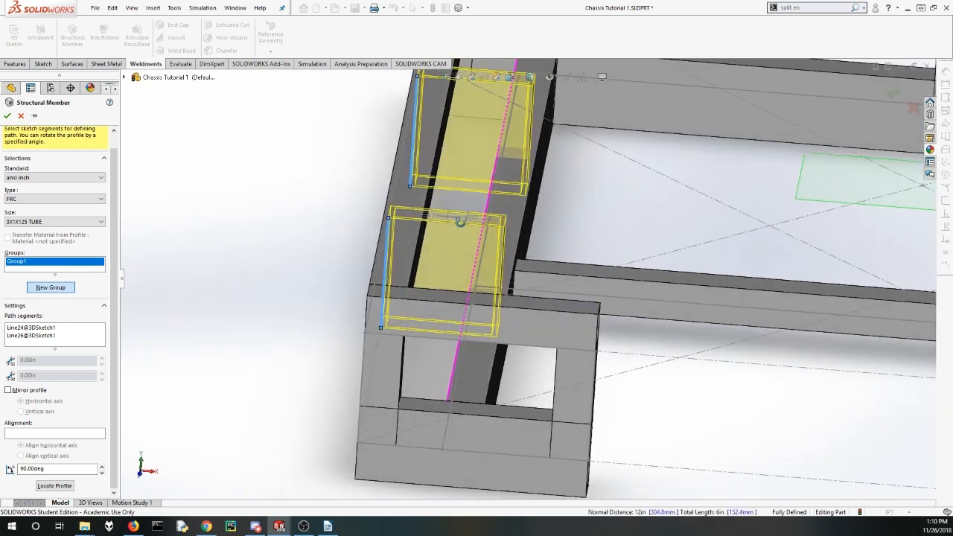
pyautogui.click(8, 116)
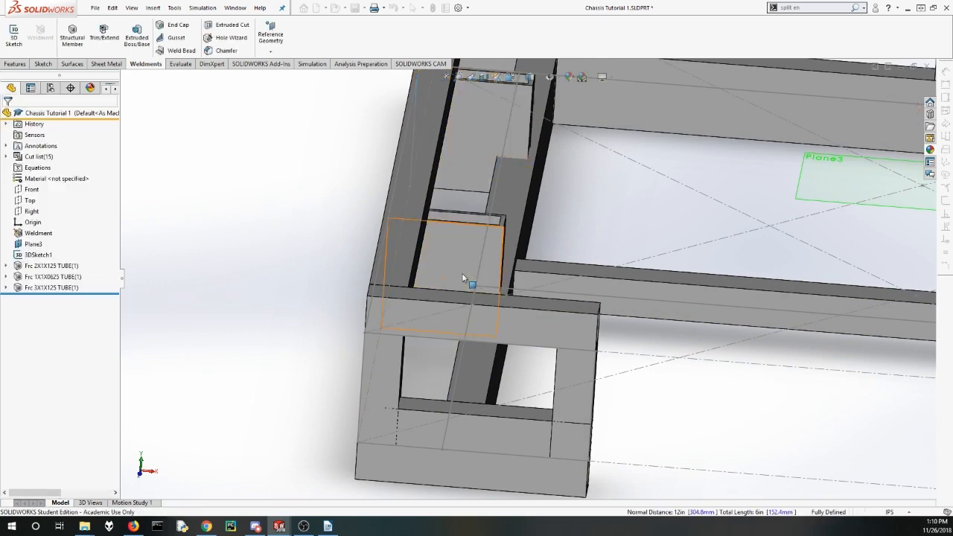
# Step: Examine where the 3x1 side tubes and the 1x1 uprights meet the upper and lower rails
pyautogui.scroll(5, 462, 273)
pyautogui.moveTo(462, 273); pyautogui.dragTo(521, 233, button='middle')
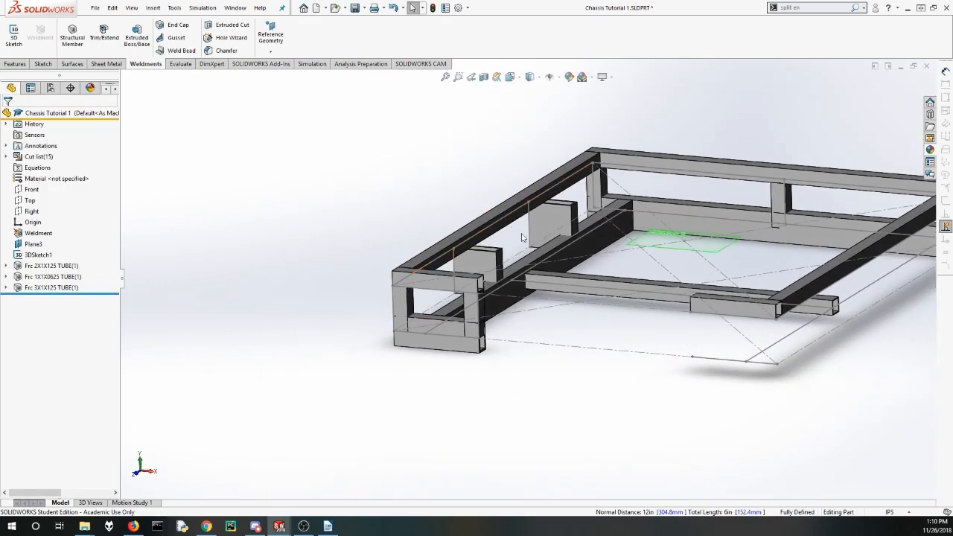
pyautogui.scroll(-2, 524, 296)
pyautogui.scroll(3, 528, 266)
pyautogui.scroll(-3, 615, 247)
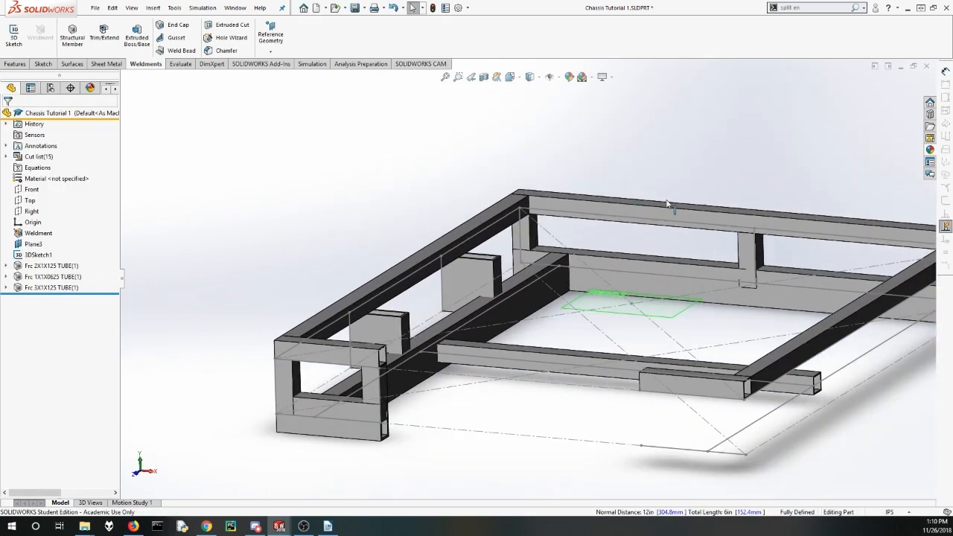
pyautogui.moveTo(470, 271); pyautogui.dragTo(435, 341, button='middle')
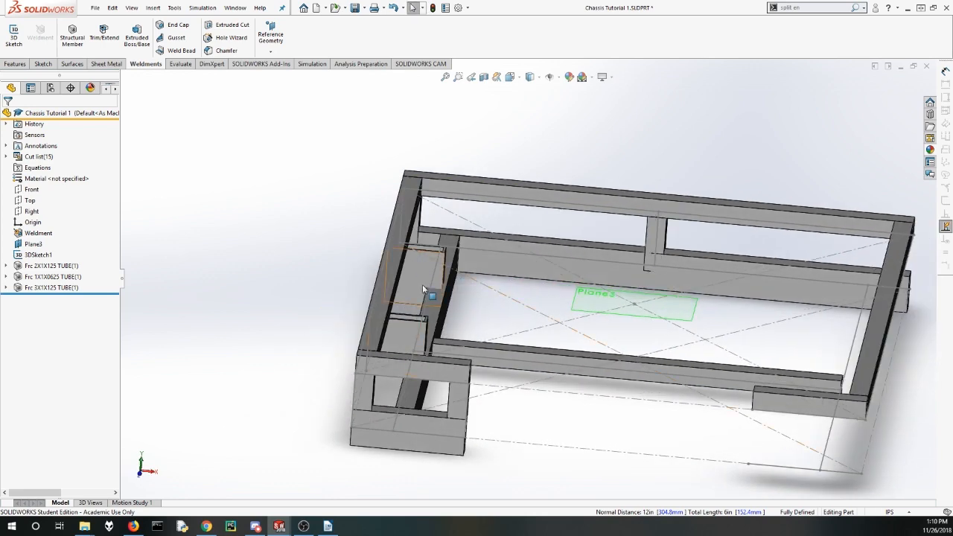
pyautogui.scroll(-2, 423, 284)
pyautogui.scroll(-3, 416, 370)
pyautogui.scroll(3, 464, 409)
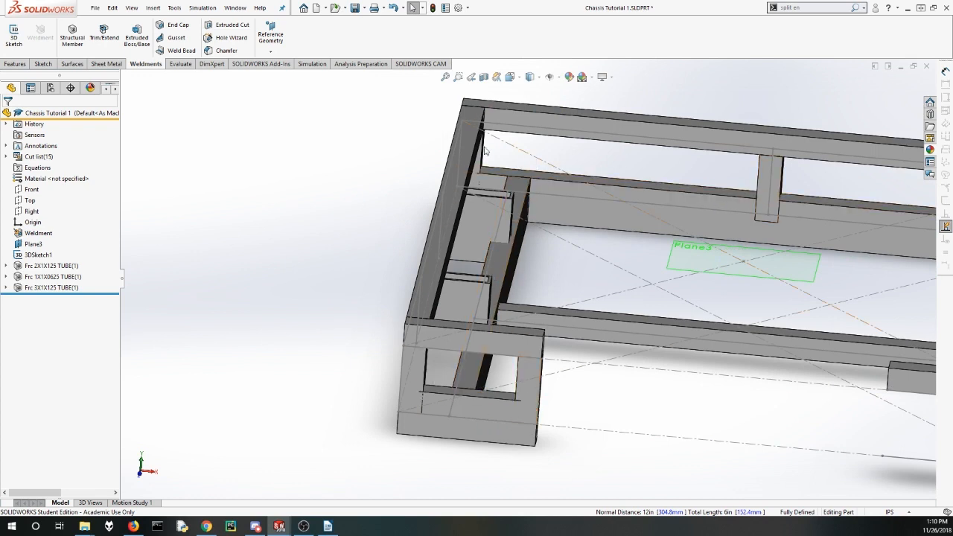
# Step: Start Trim/Extend and select the four 1x1 uprights and two 3x1 side tubes as the bodies to trim
pyautogui.click(105, 32)
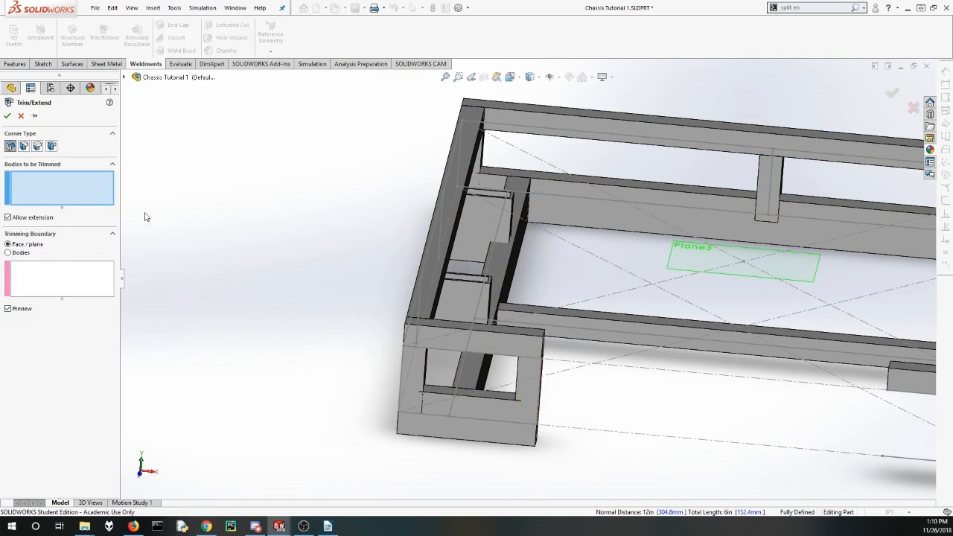
pyautogui.click(529, 388)
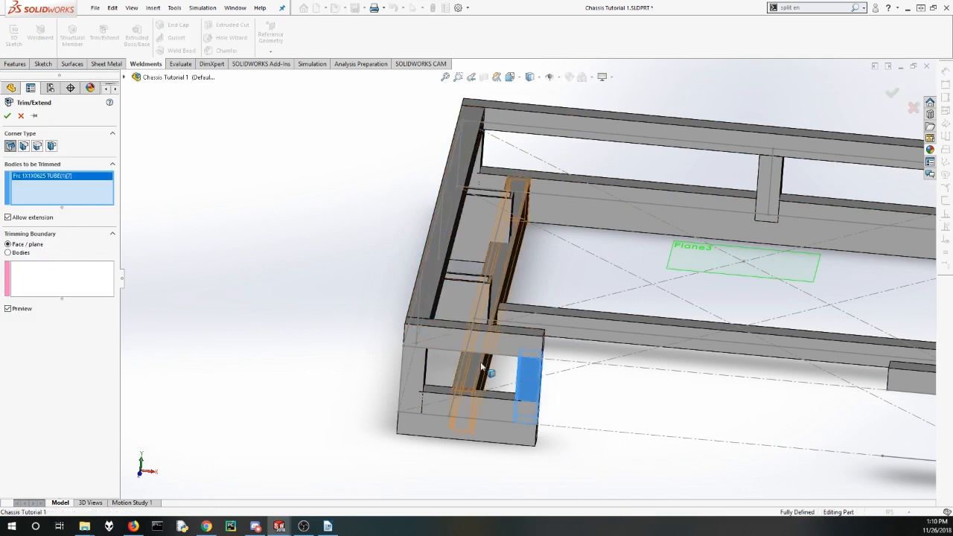
pyautogui.click(410, 369)
pyautogui.click(452, 294)
pyautogui.click(469, 232)
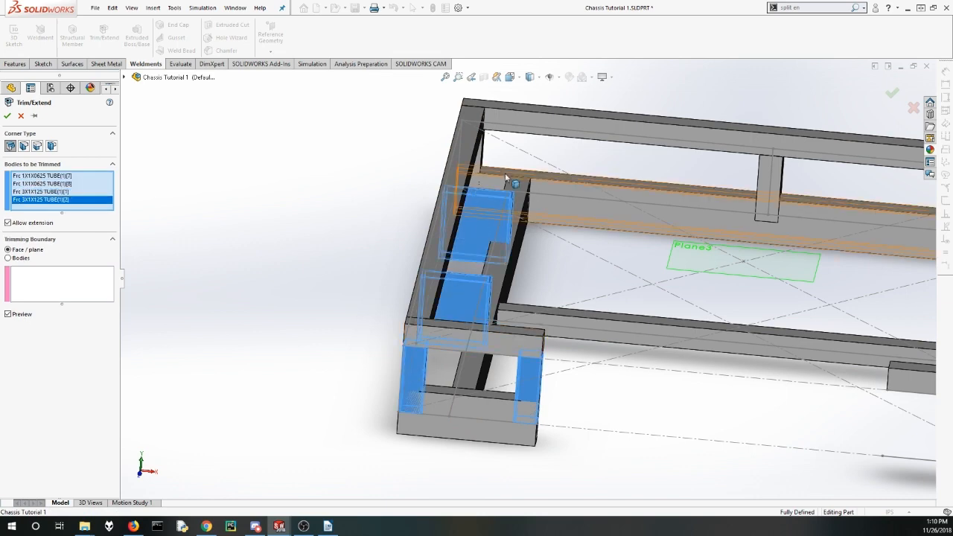
pyautogui.moveTo(505, 177); pyautogui.dragTo(488, 155, button='middle')
pyautogui.click(488, 156)
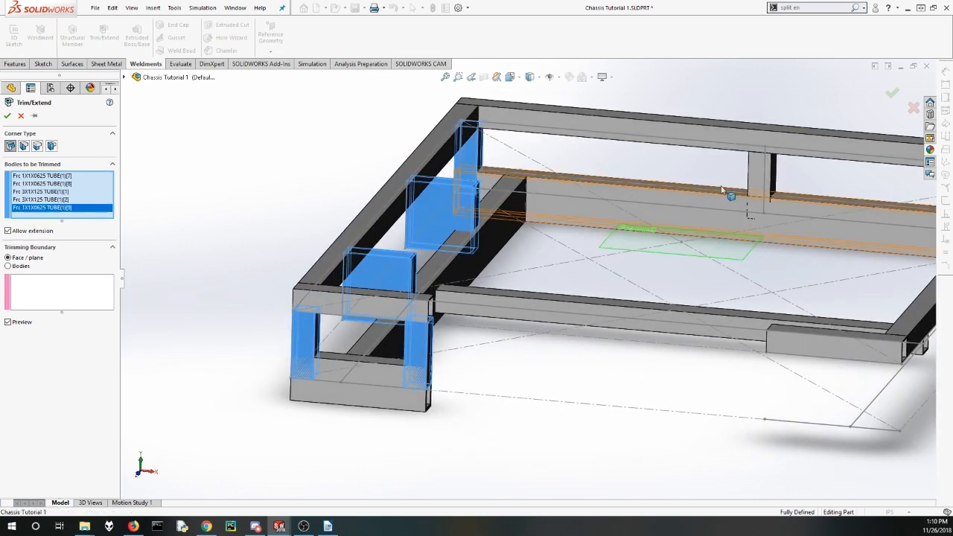
pyautogui.click(758, 172)
pyautogui.moveTo(682, 233); pyautogui.dragTo(686, 245, button='middle')
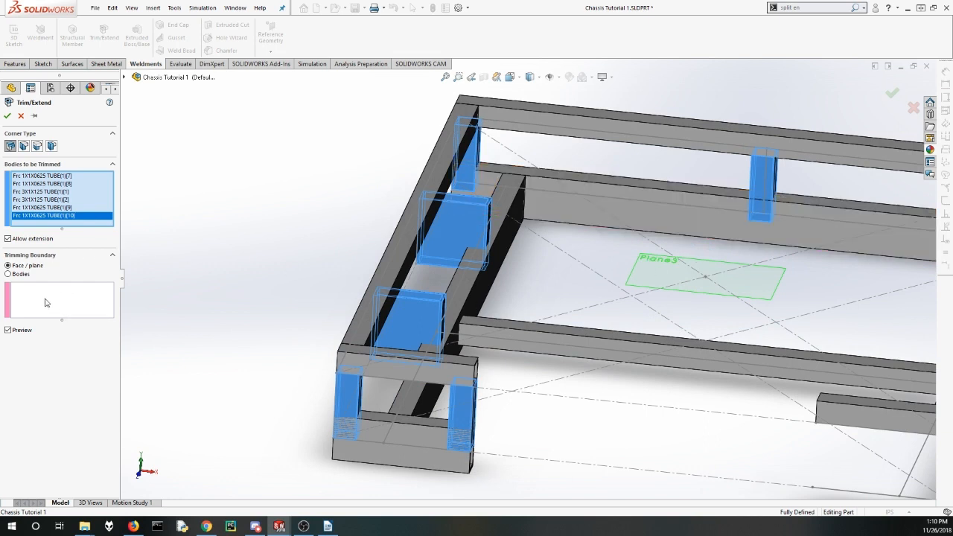
# Step: Trim the six uprights against bodies, using the three lower 2x1 rails beneath them as the trimming boundary, and accept
pyautogui.click(8, 275)
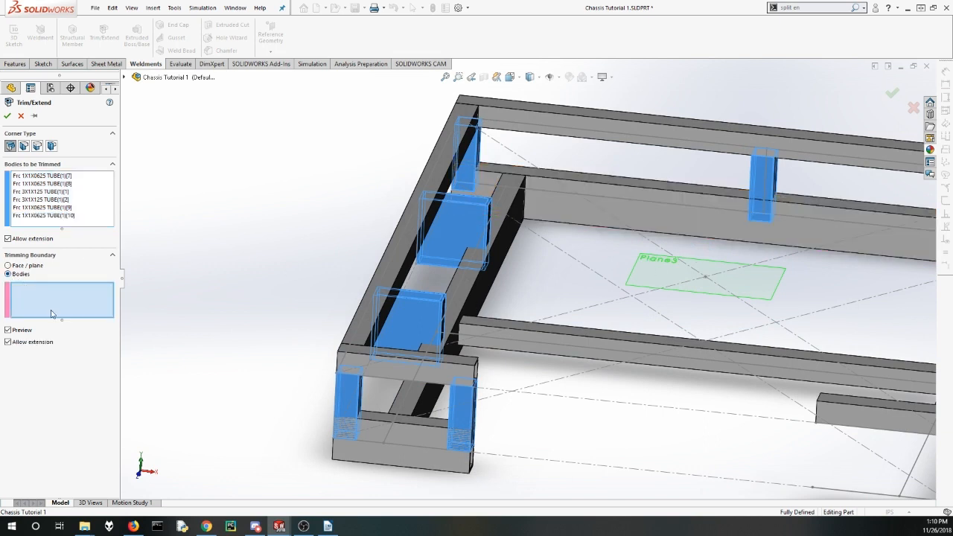
pyautogui.click(395, 440)
pyautogui.click(514, 203)
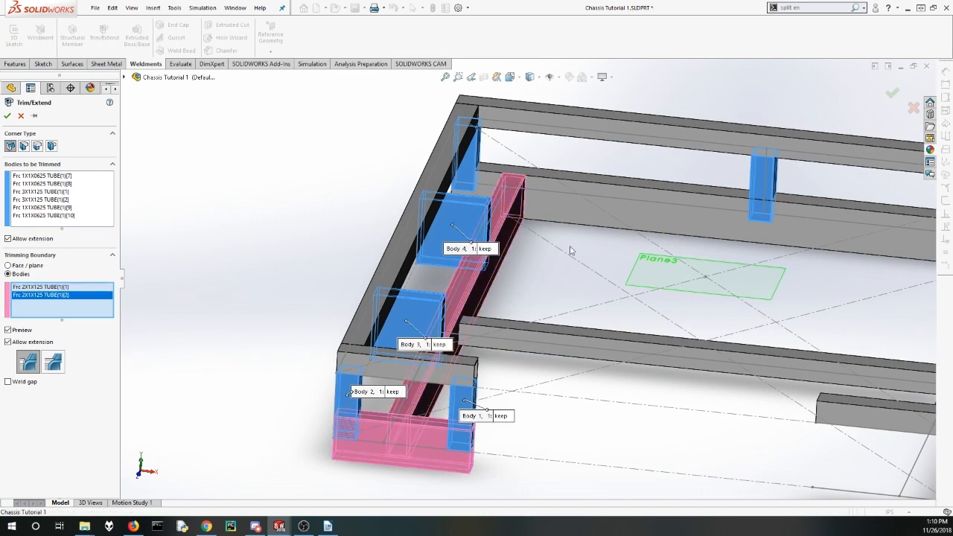
pyautogui.click(567, 199)
pyautogui.moveTo(470, 280); pyautogui.dragTo(434, 403, button='middle')
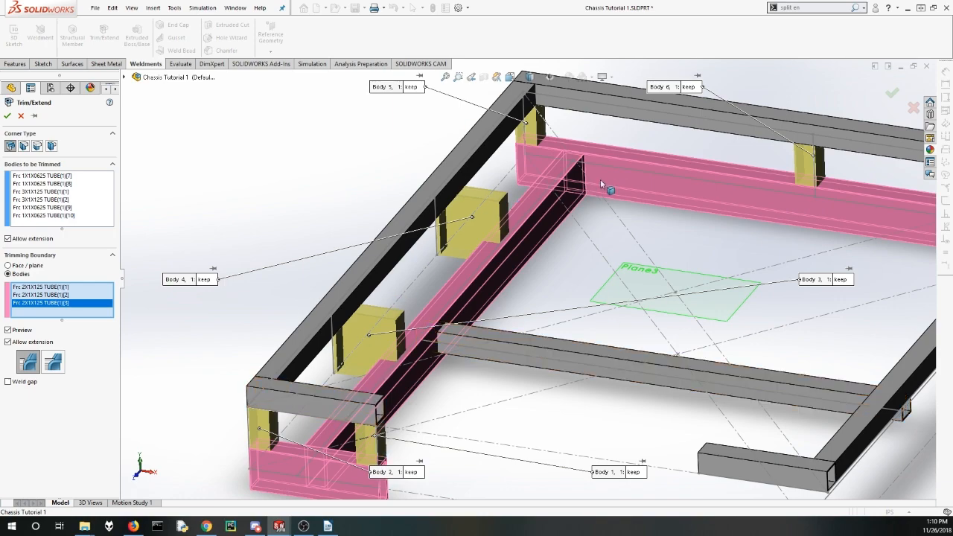
pyautogui.moveTo(418, 314); pyautogui.dragTo(426, 280, button='middle')
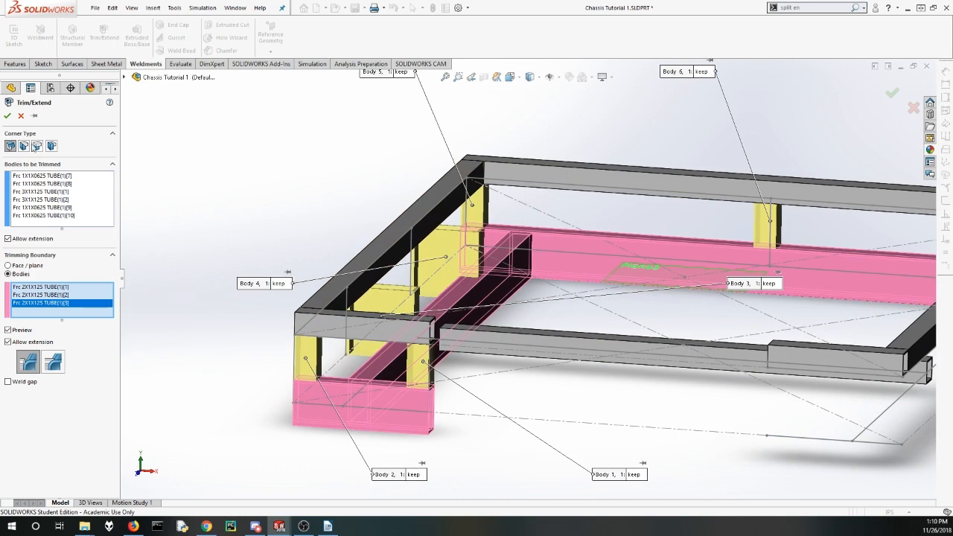
pyautogui.click(8, 116)
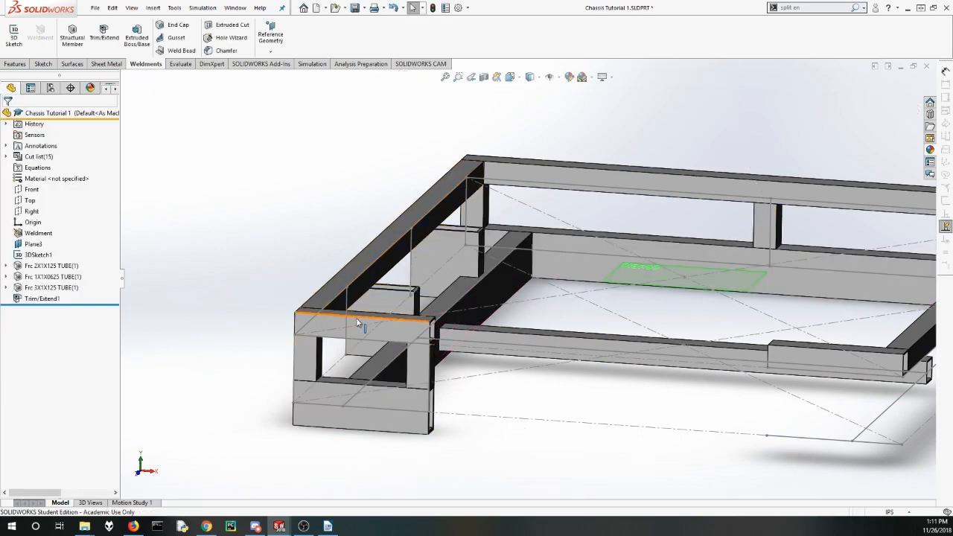
# Step: Examine the trimmed ends of the two 3x1 side tubes against the lower and upper side rails
pyautogui.moveTo(357, 319); pyautogui.dragTo(402, 349, button='middle')
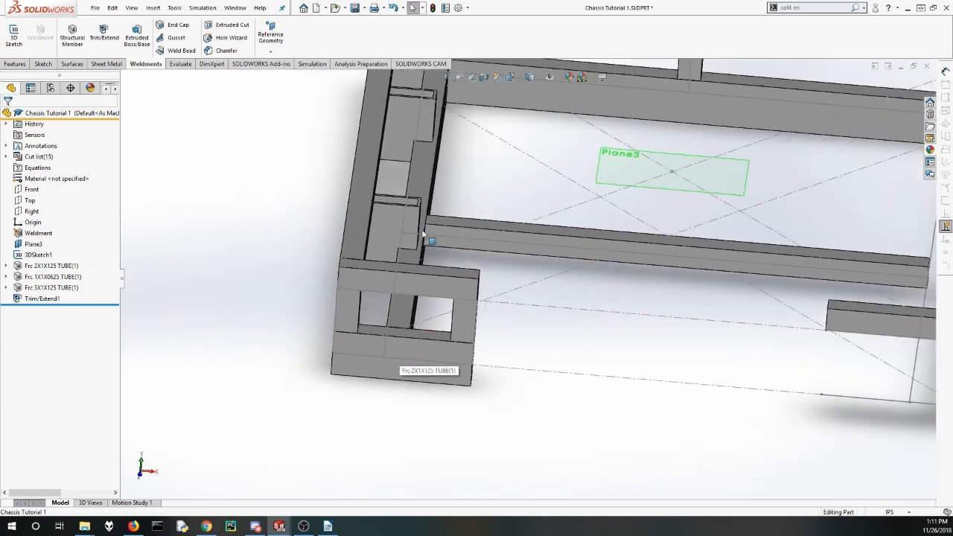
pyautogui.scroll(-4, 422, 229)
pyautogui.moveTo(415, 223); pyautogui.dragTo(395, 256, button='middle')
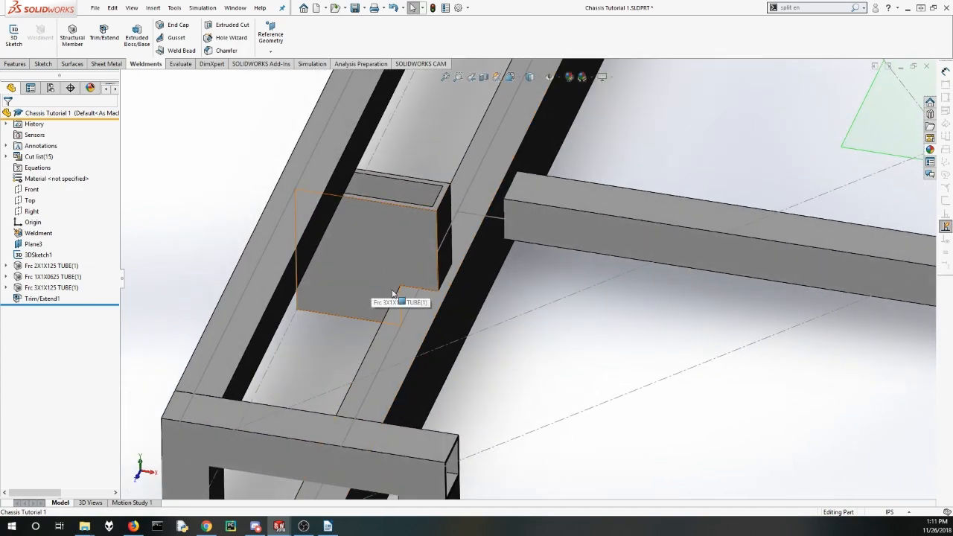
pyautogui.moveTo(394, 291); pyautogui.dragTo(427, 288, button='middle')
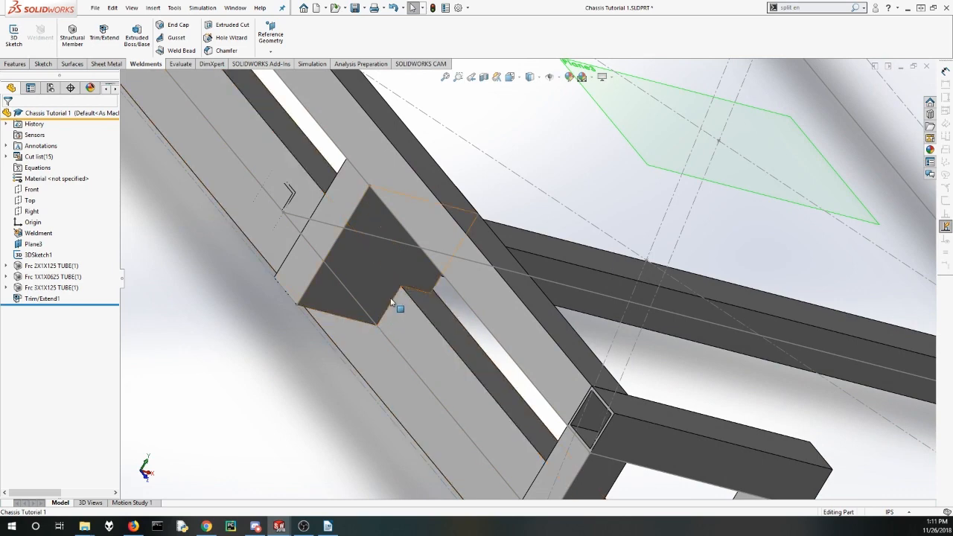
pyautogui.moveTo(398, 310); pyautogui.dragTo(330, 296, button='middle')
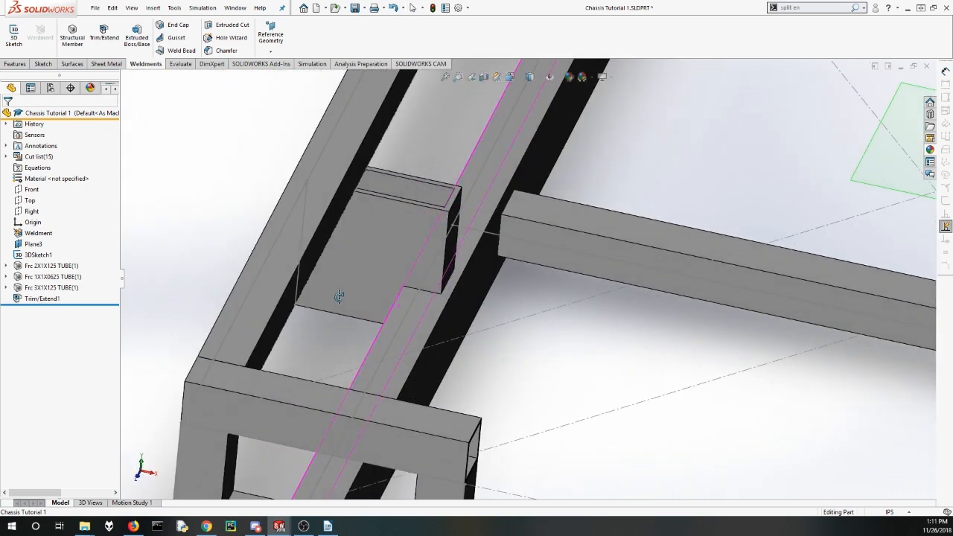
pyautogui.scroll(3, 408, 298)
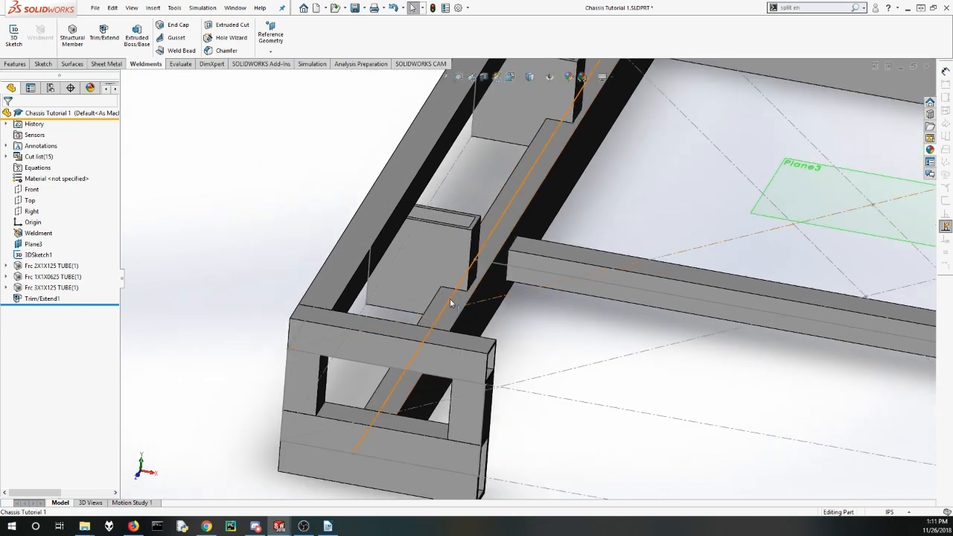
pyautogui.scroll(5, 450, 298)
pyautogui.scroll(-5, 525, 220)
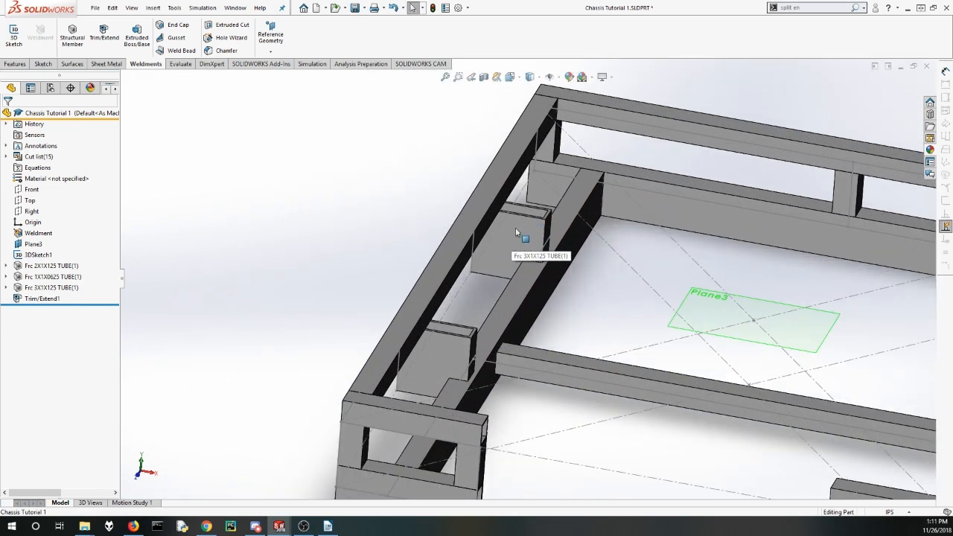
pyautogui.scroll(3, 516, 232)
pyautogui.scroll(-6, 522, 271)
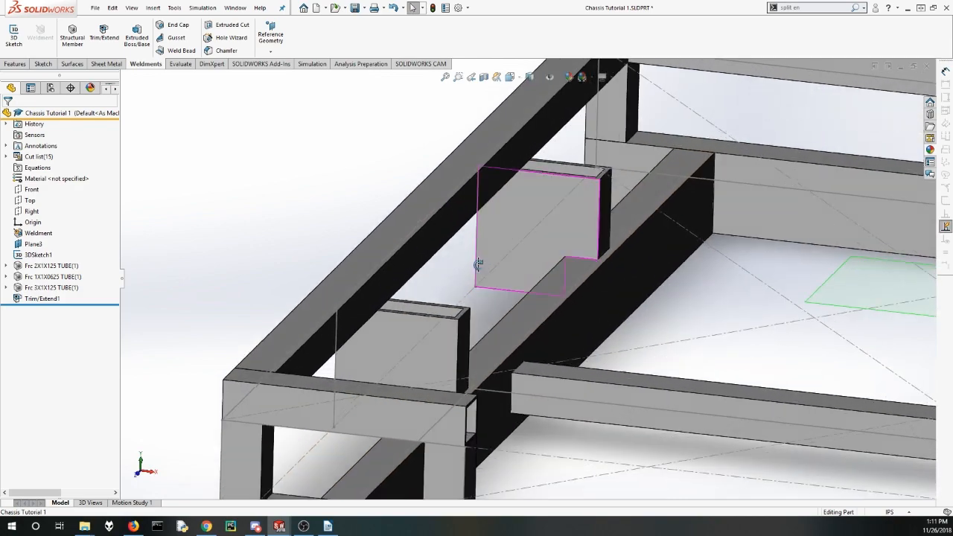
pyautogui.scroll(3, 479, 264)
pyautogui.scroll(-2, 516, 218)
pyautogui.moveTo(532, 200); pyautogui.dragTo(544, 129, button='middle')
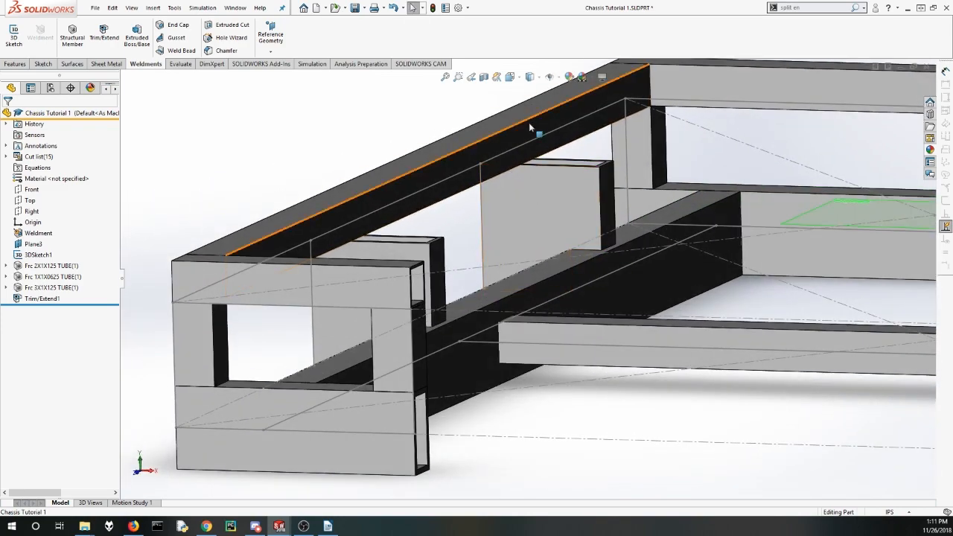
pyautogui.moveTo(271, 167); pyautogui.dragTo(272, 198, button='middle')
pyautogui.scroll(3, 348, 202)
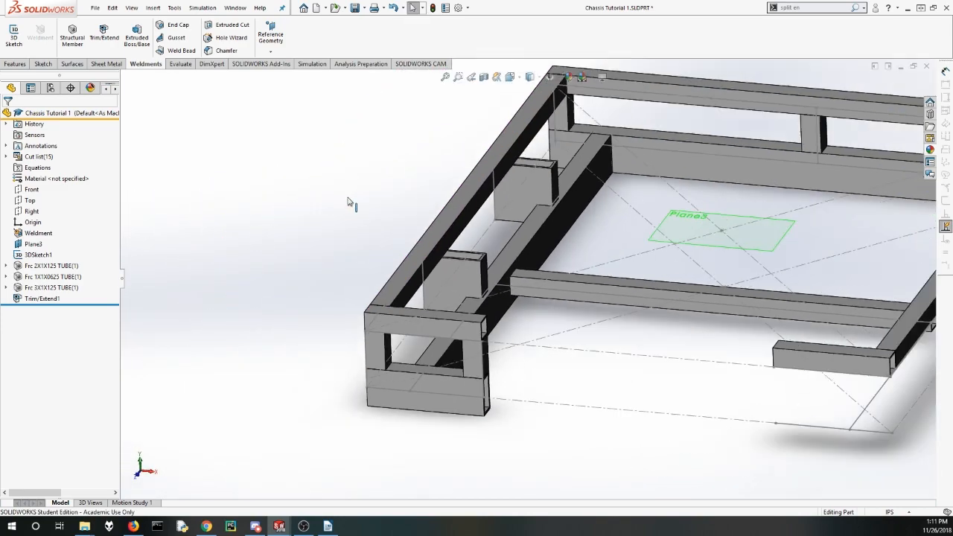
pyautogui.scroll(3, 515, 191)
pyautogui.scroll(3, 751, 235)
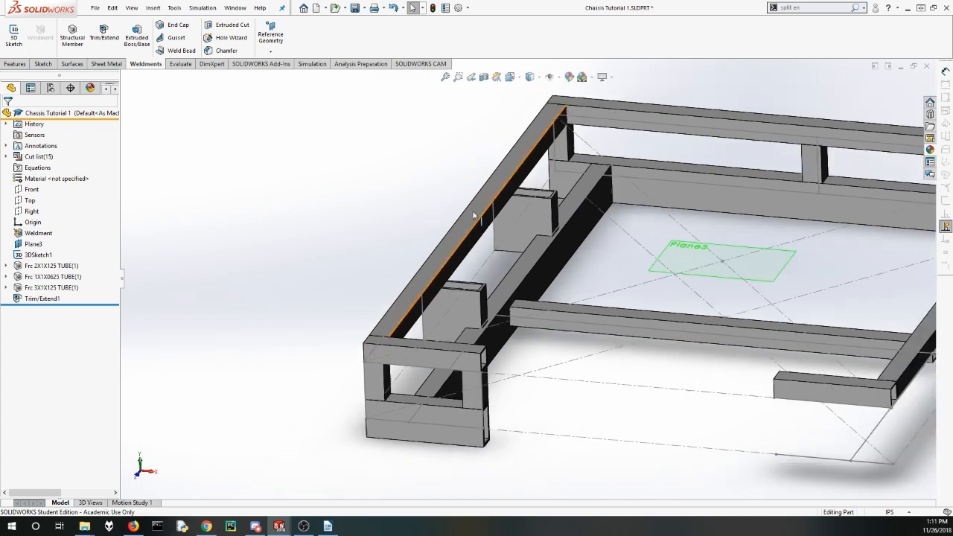
pyautogui.scroll(-2, 751, 235)
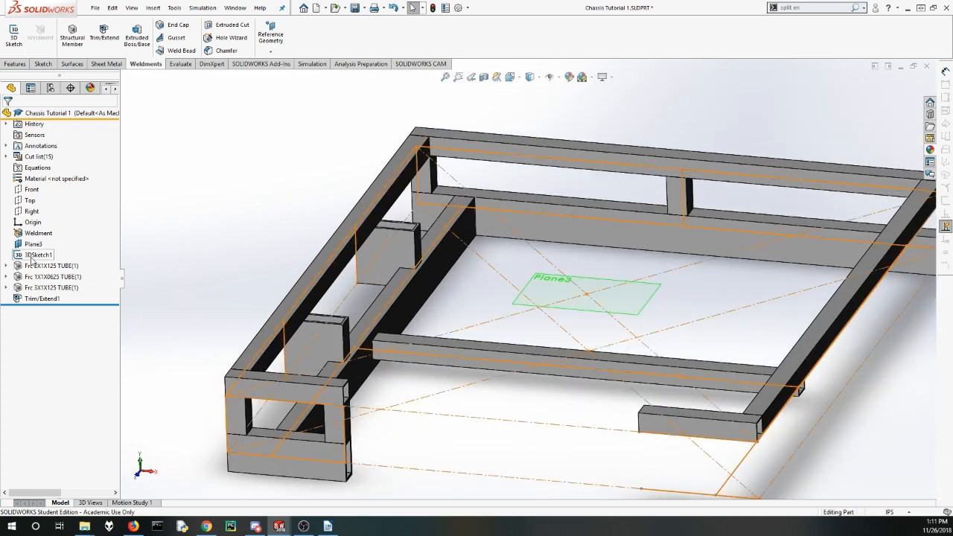
# Step: Edit 3DSketch1 and draw a vertical line about 2.11 in long upward from the rear side upright's upper endpoint
pyautogui.click(31, 256)
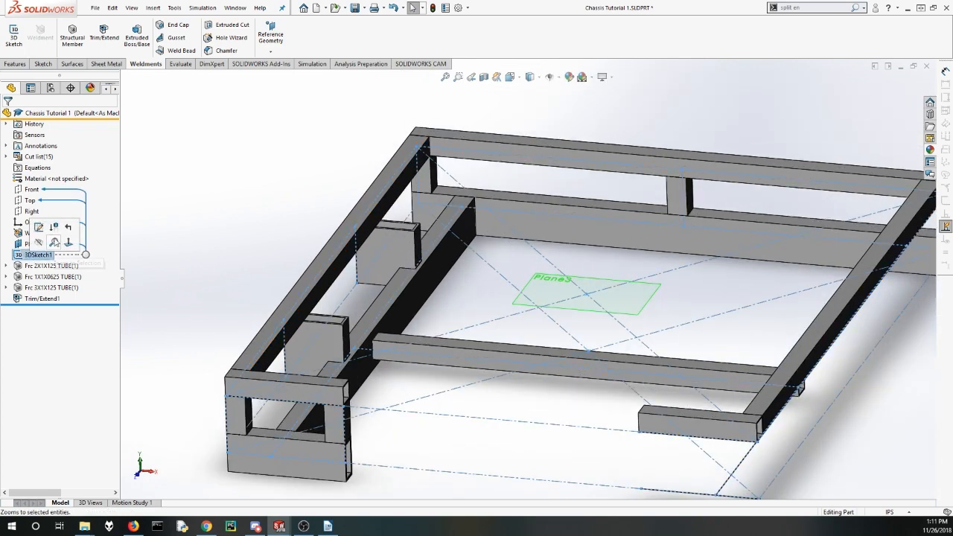
pyautogui.click(38, 228)
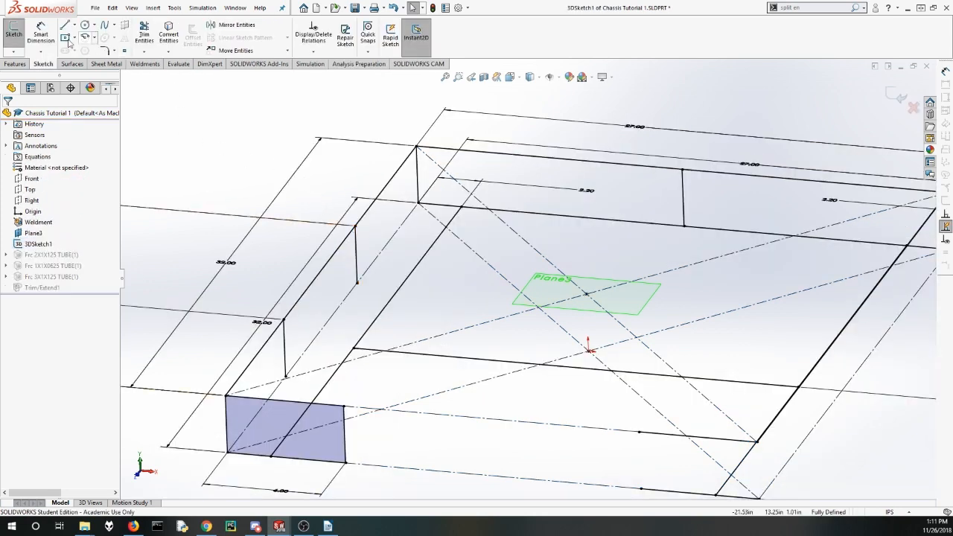
pyautogui.click(65, 25)
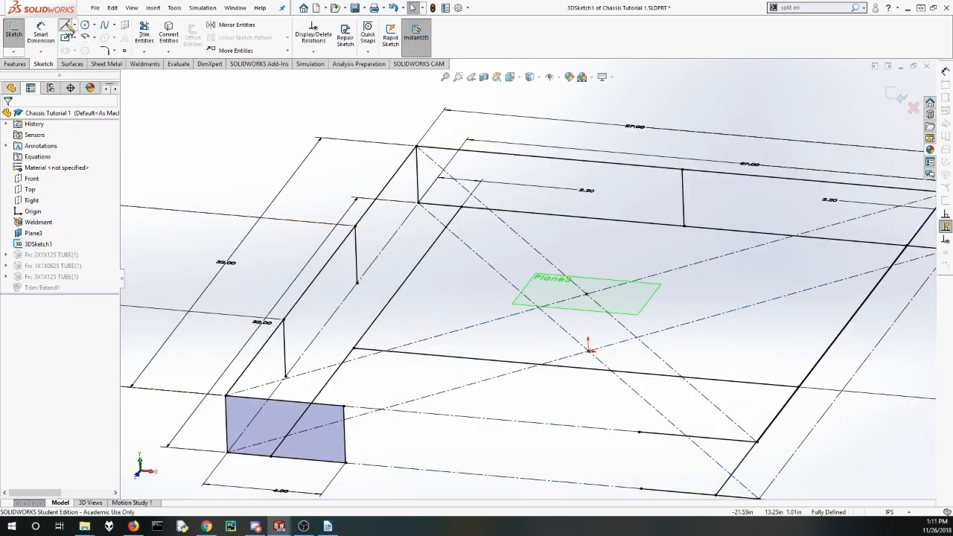
pyautogui.click(356, 230)
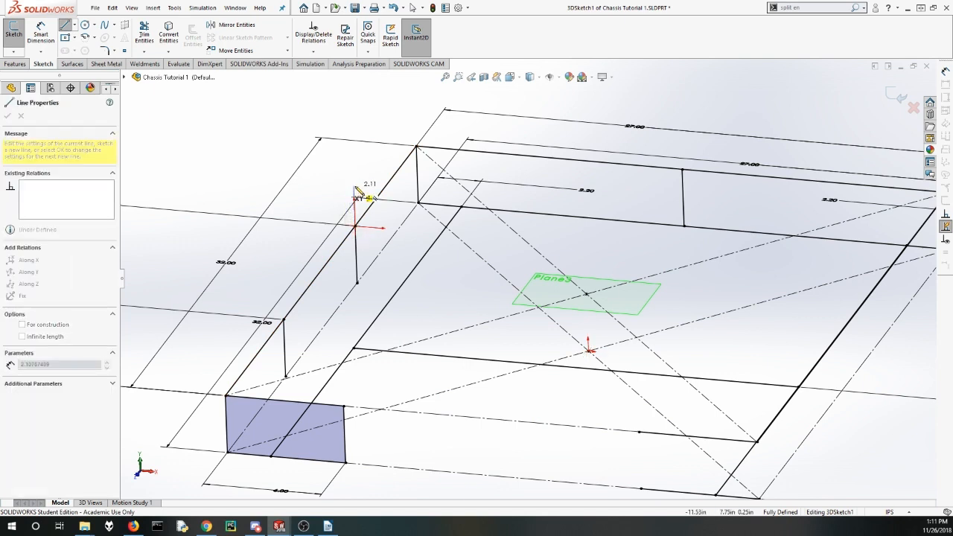
pyautogui.click(353, 186)
pyautogui.press('Escape')
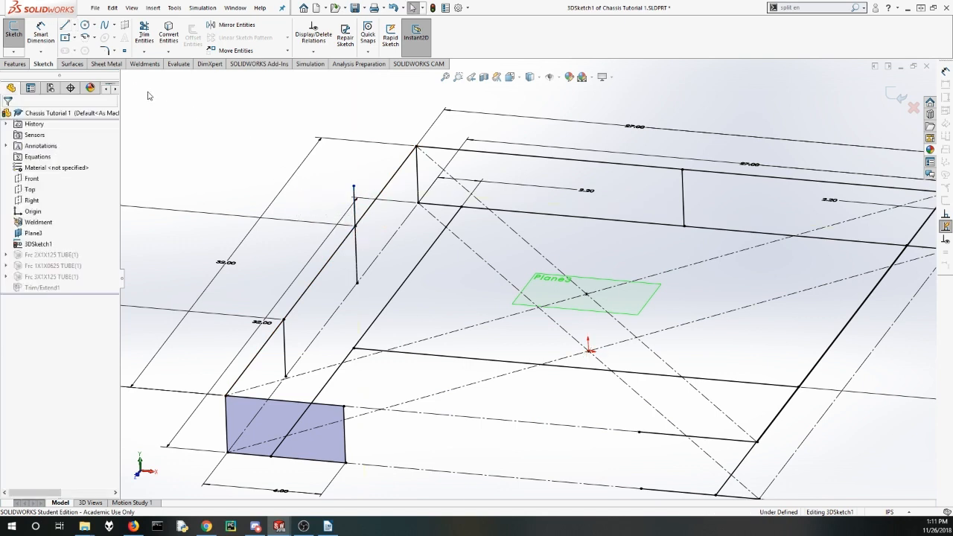
# Step: Draw a vertical line about 2.62 in long upward from the front side upright's upper endpoint
pyautogui.click(64, 25)
pyautogui.click(283, 320)
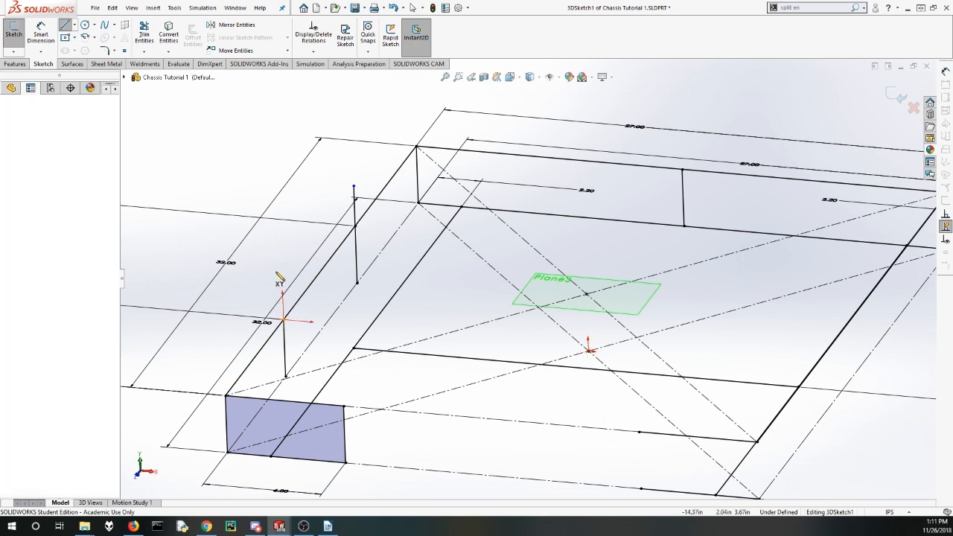
pyautogui.click(283, 270)
pyautogui.press('Escape')
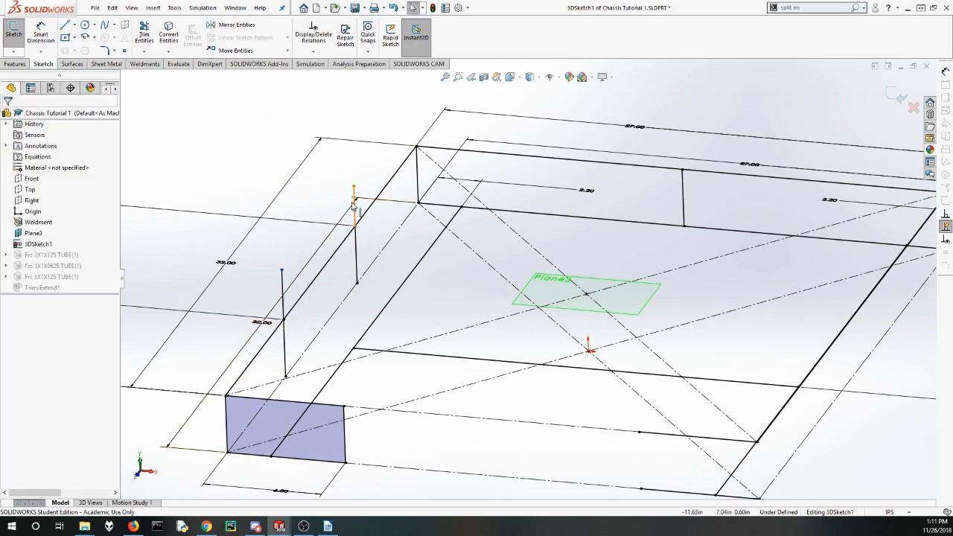
# Step: Convert the two new vertical lines above the side uprights to construction geometry
pyautogui.click(356, 209)
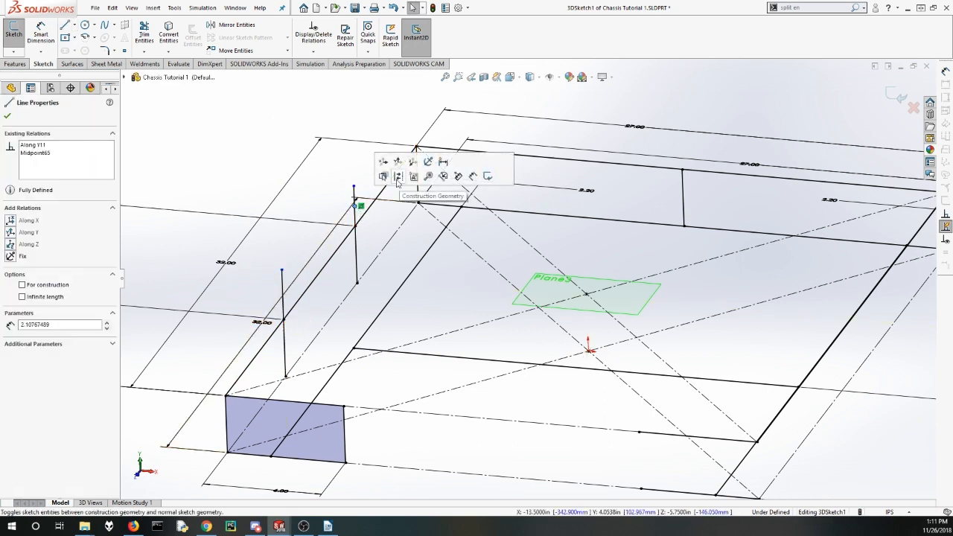
pyautogui.click(397, 179)
pyautogui.click(284, 288)
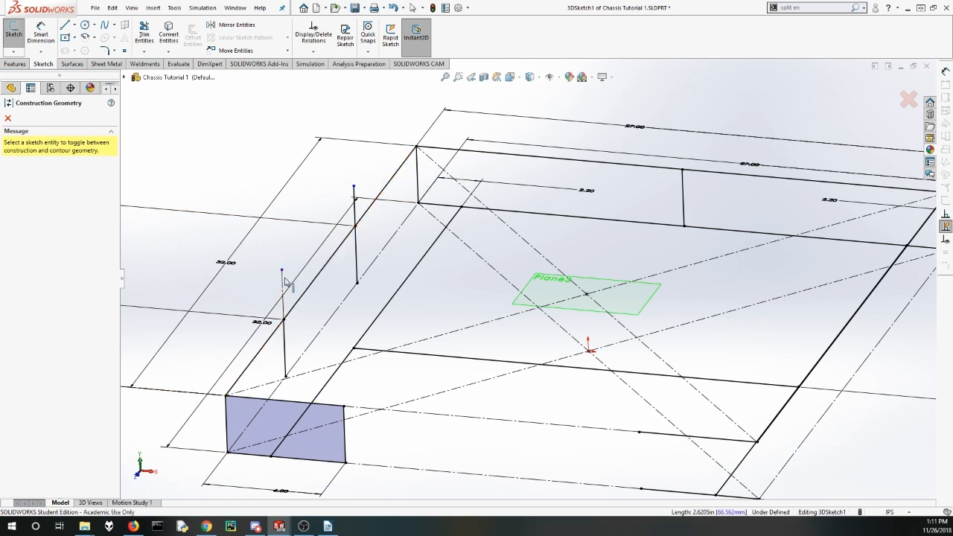
pyautogui.click(355, 217)
pyautogui.click(7, 117)
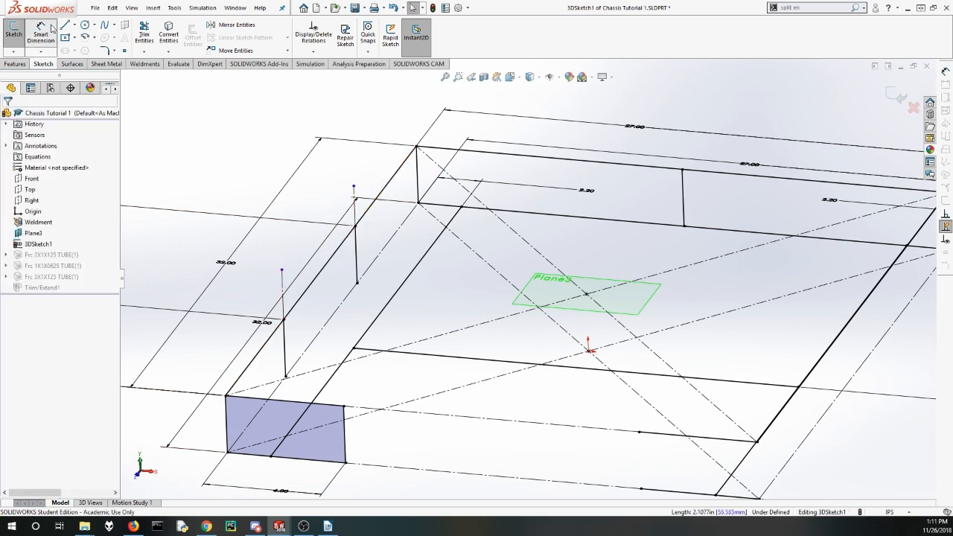
# Step: Dimension the rear vertical construction line's length to 1 in
pyautogui.click(41, 34)
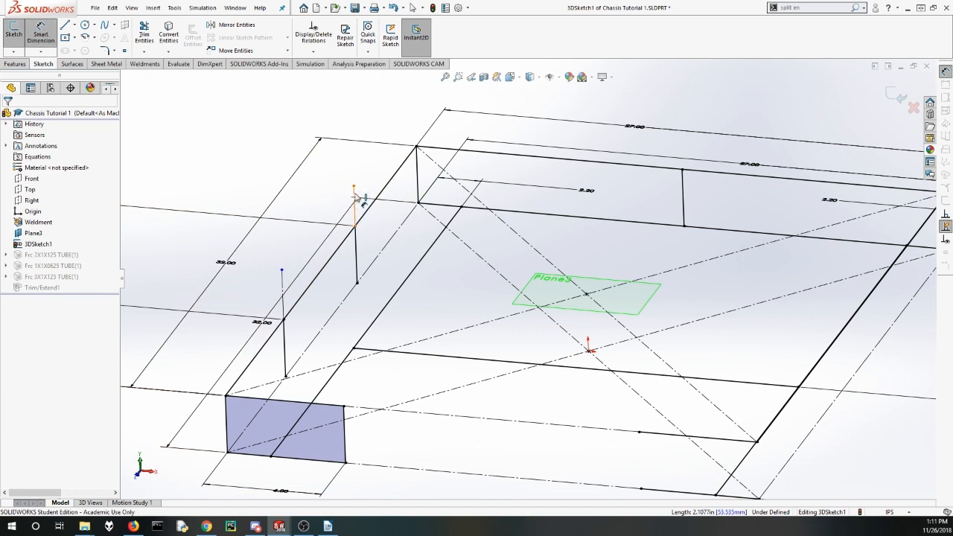
pyautogui.click(355, 196)
pyautogui.click(308, 205)
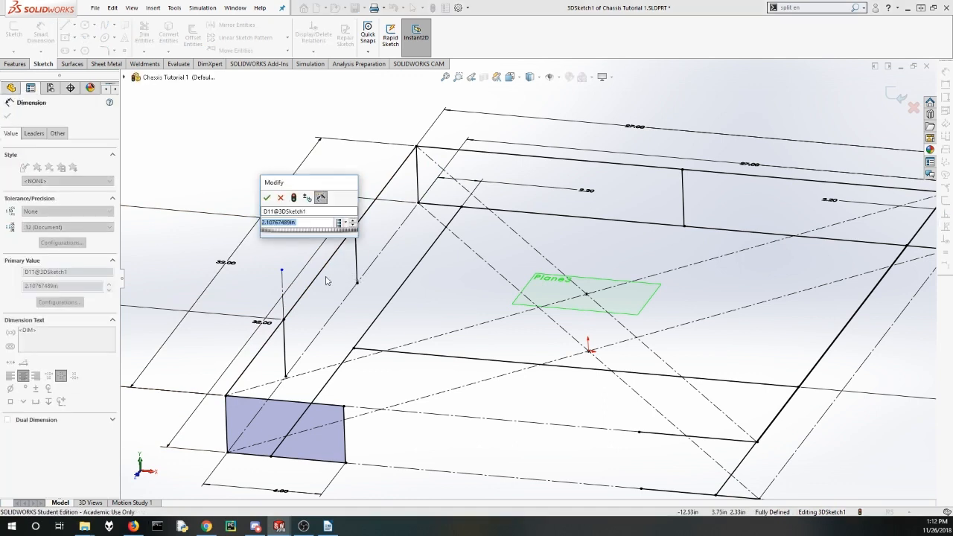
pyautogui.write('1')
pyautogui.press('Return')
pyautogui.press('Escape')
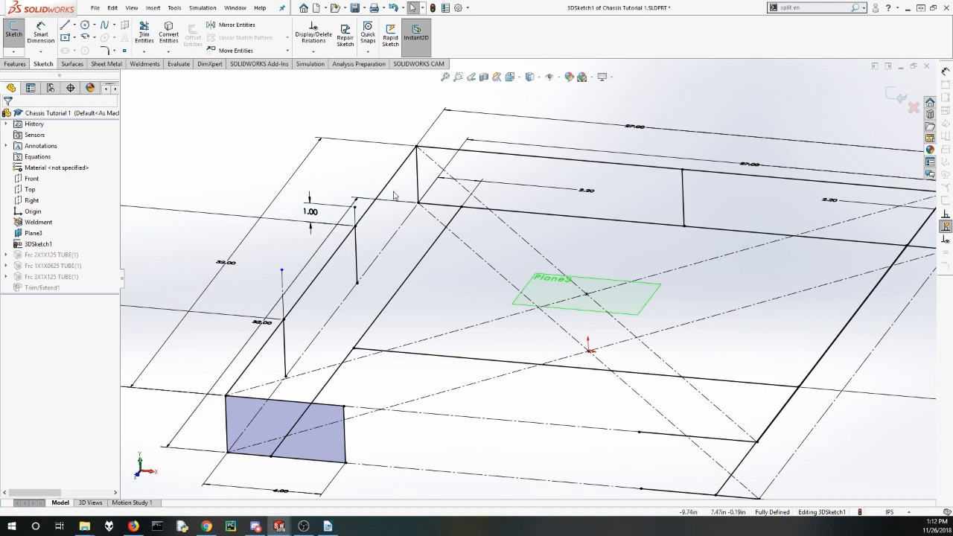
# Step: Add an Equal relation between the front and rear vertical construction lines above the side uprights
pyautogui.click(283, 296)
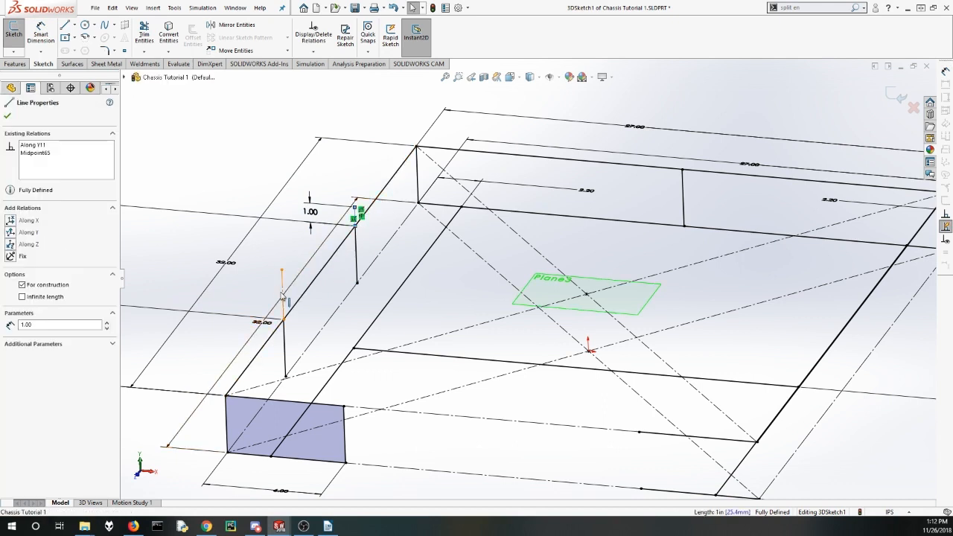
pyautogui.keyDown('ctrl'); pyautogui.click(272, 318); pyautogui.keyUp('ctrl')
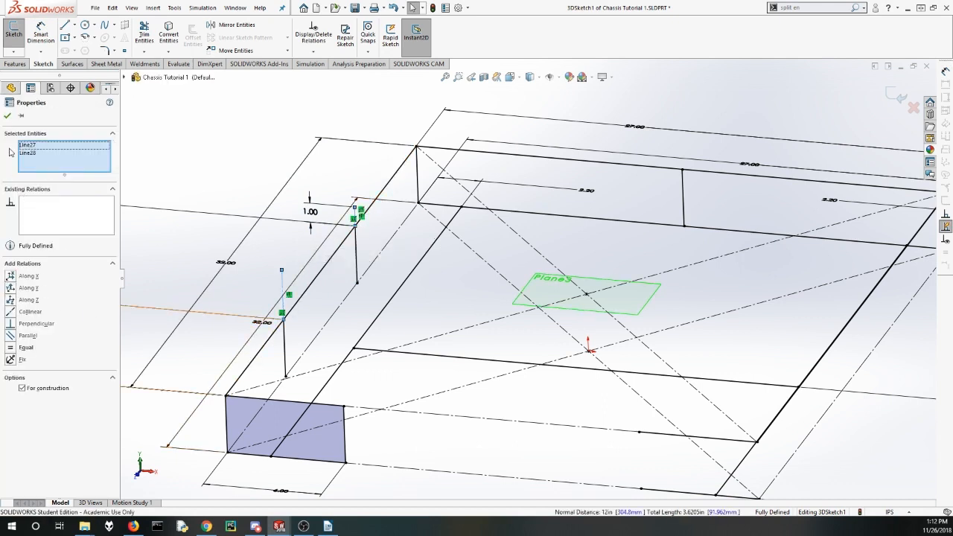
pyautogui.click(12, 350)
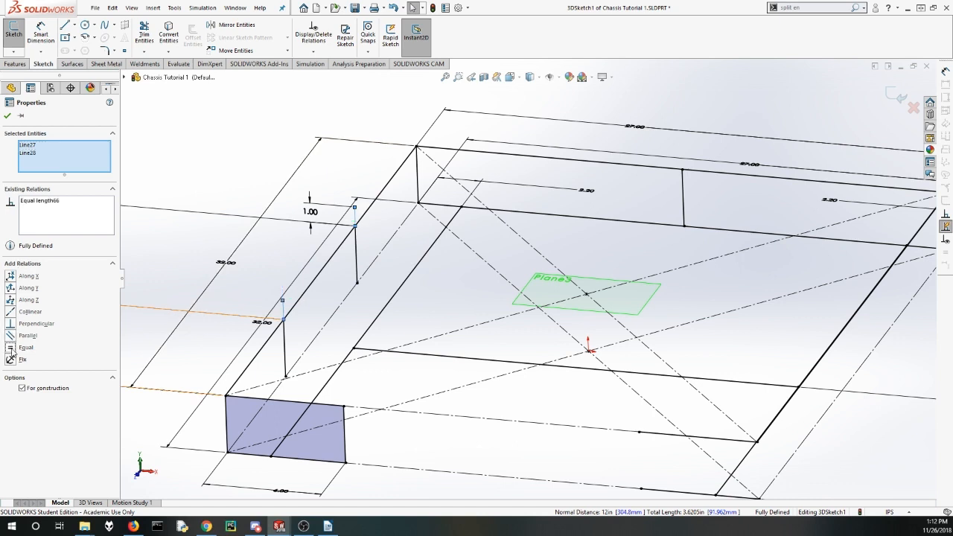
pyautogui.click(8, 116)
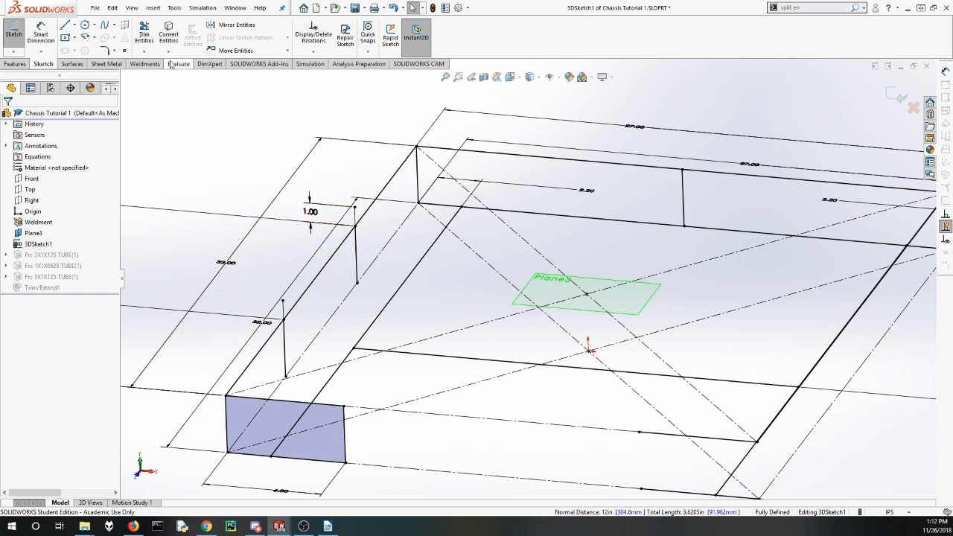
# Step: Extend the two side uprights' sketch lines up to the top endpoints of the construction lines above them
pyautogui.click(145, 53)
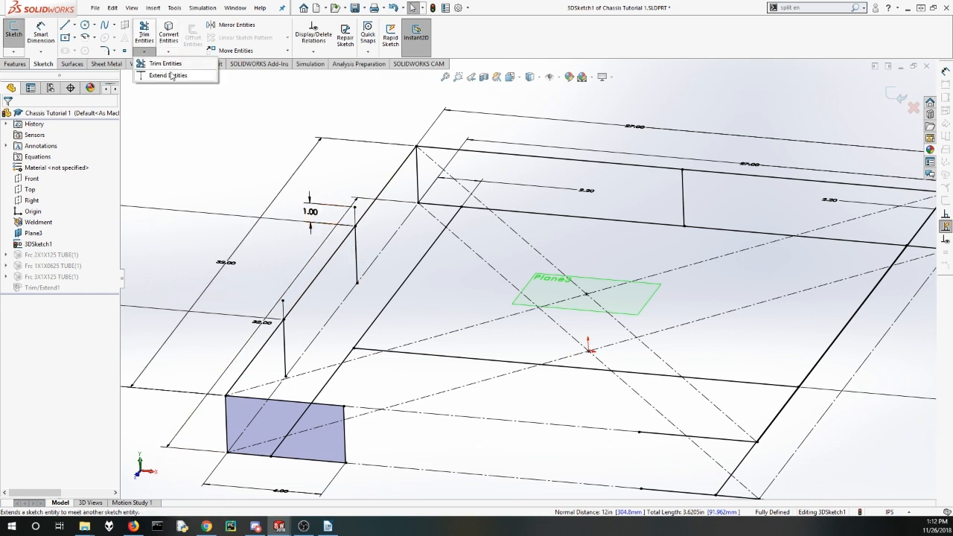
pyautogui.click(165, 65)
pyautogui.click(356, 255)
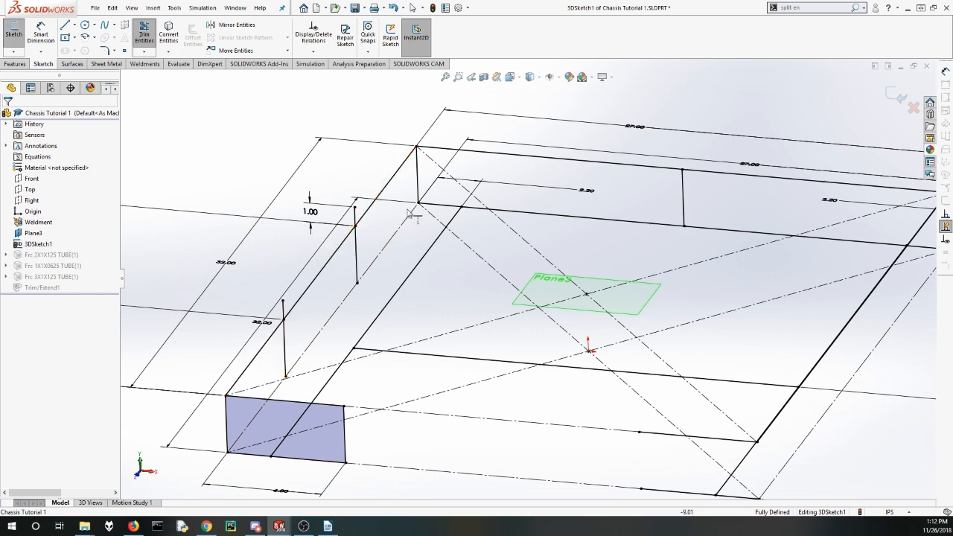
# Step: Try to extend the vertical sketch line at the rear corner of the chassis
pyautogui.scroll(2, 415, 181)
pyautogui.scroll(-1, 404, 147)
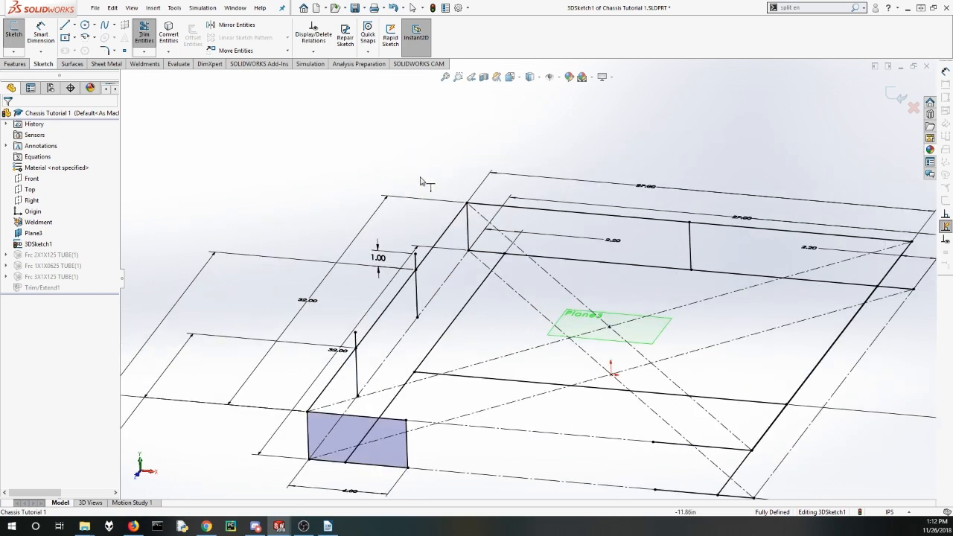
pyautogui.click(468, 223)
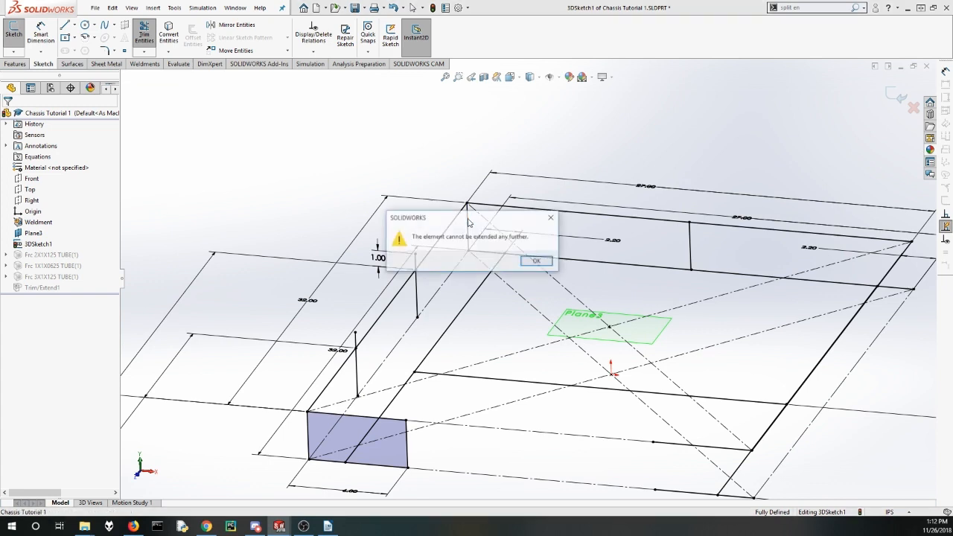
pyautogui.click(537, 257)
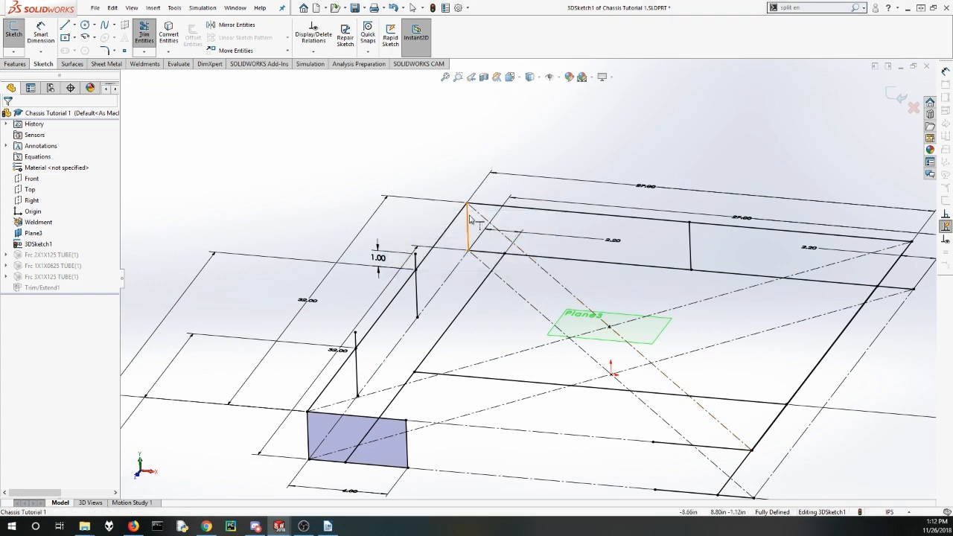
pyautogui.scroll(2, 467, 191)
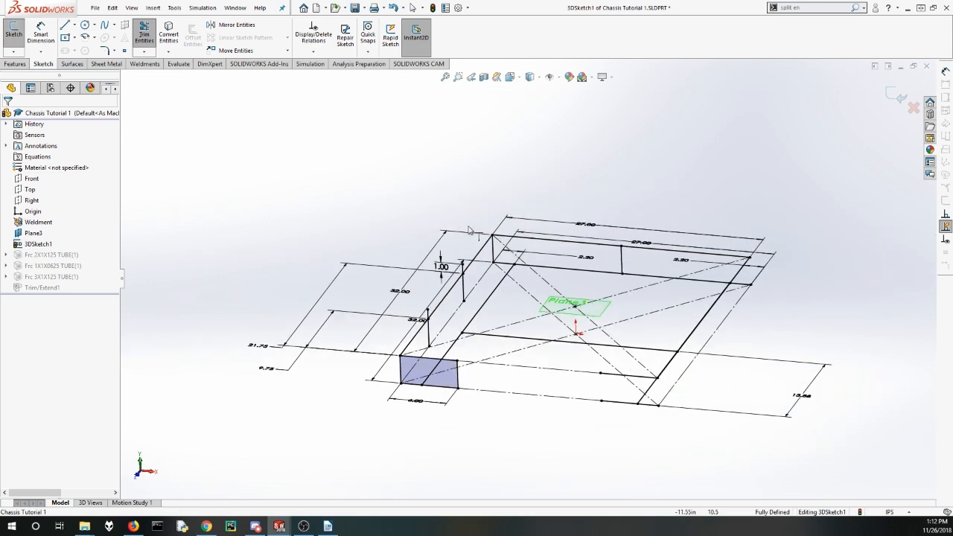
pyautogui.scroll(-2, 497, 205)
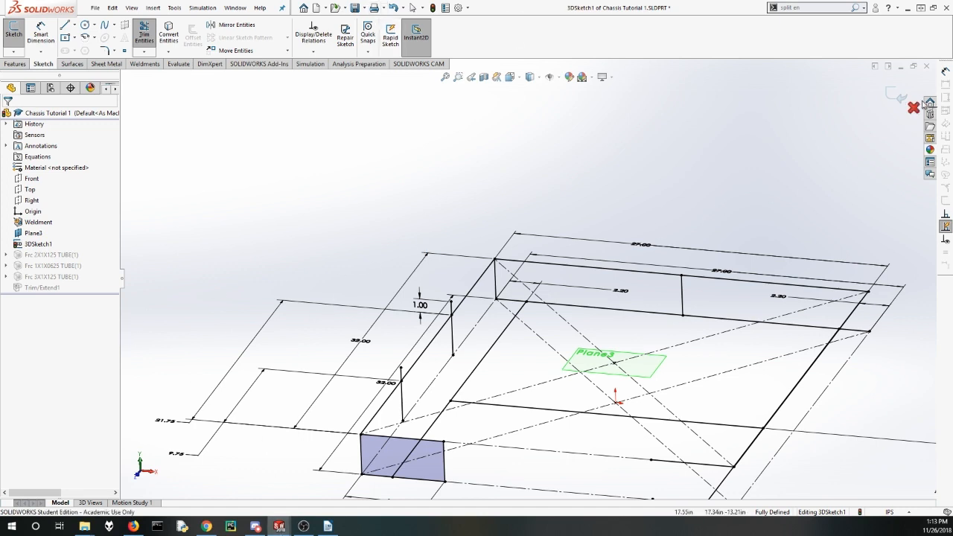
# Step: Exit the 3D sketch, continue past the rebuild error, and open the Frc 3X1X125 TUBE(1) structural member for editing
pyautogui.click(900, 95)
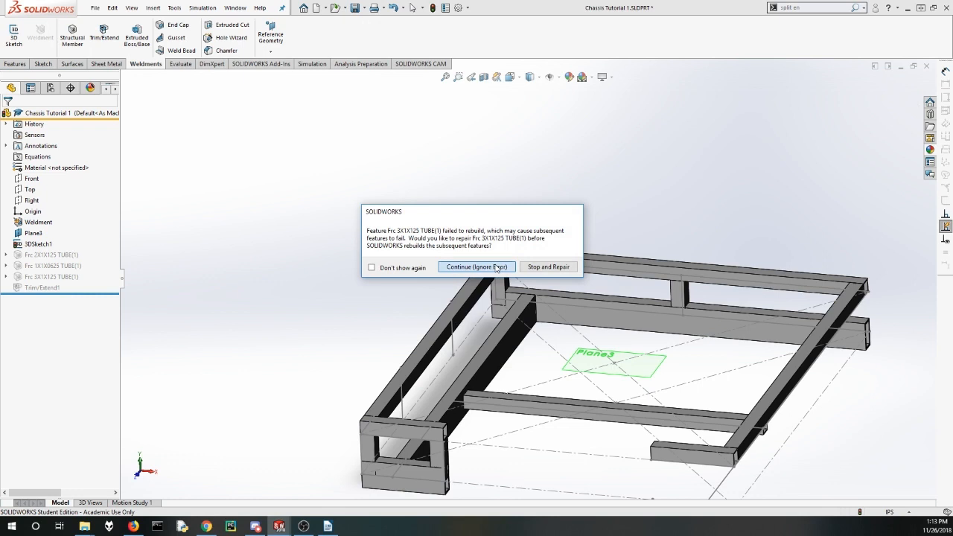
pyautogui.click(477, 267)
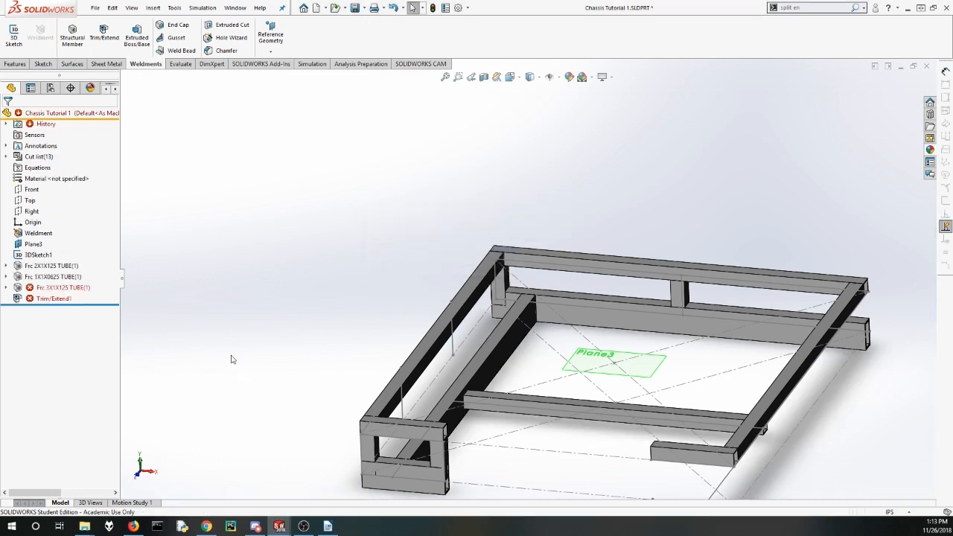
pyautogui.click(6, 287)
pyautogui.click(52, 289)
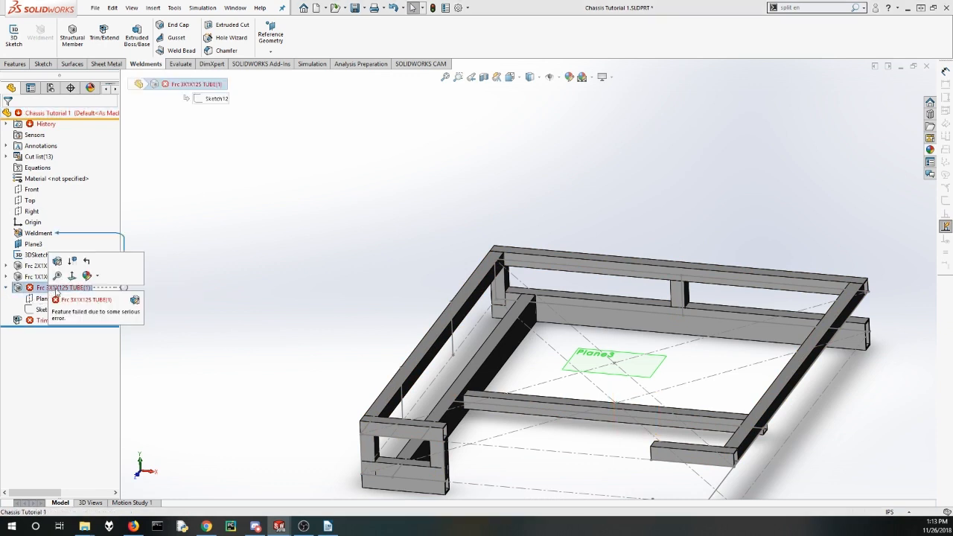
pyautogui.click(57, 262)
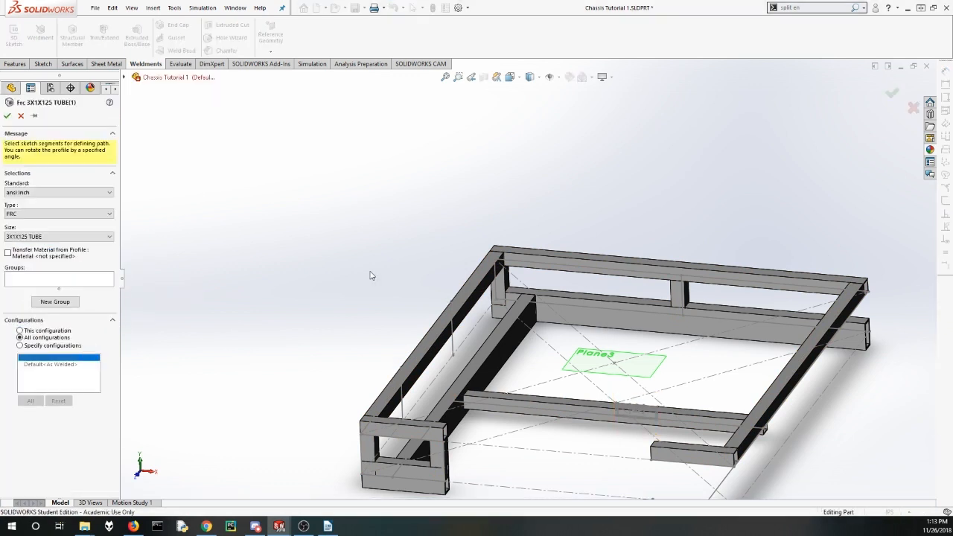
# Step: Assign the front and rear side upright lines as a new group of 3X1X125 tube
pyautogui.click(49, 280)
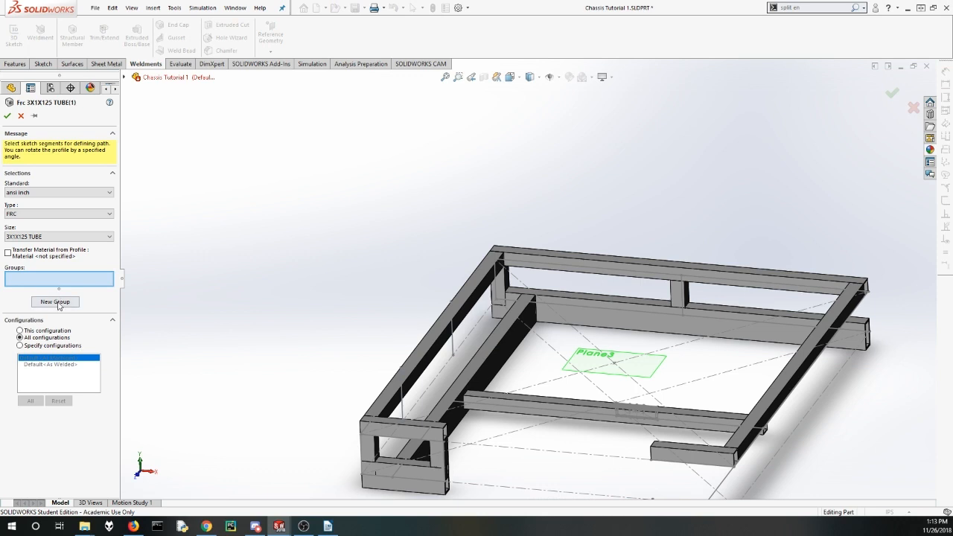
pyautogui.click(59, 302)
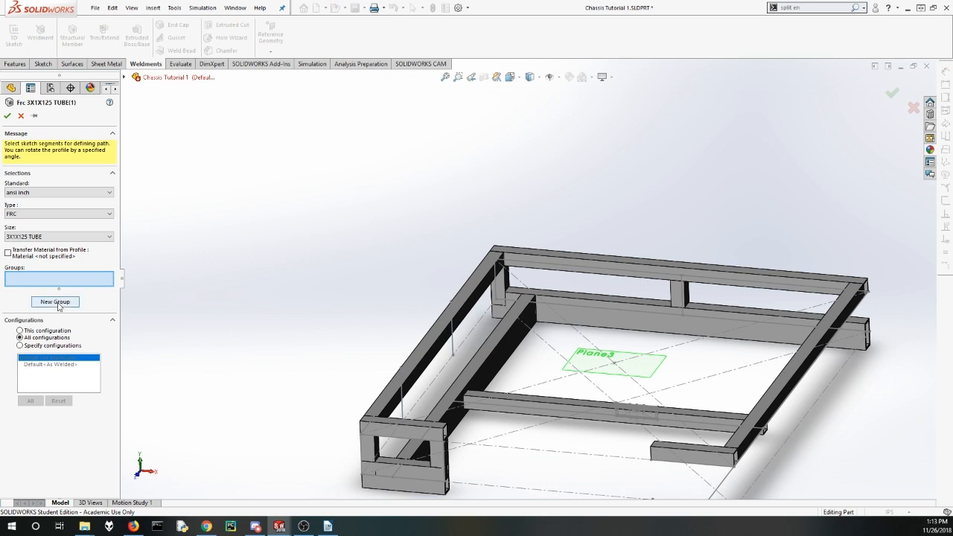
pyautogui.click(403, 407)
pyautogui.click(453, 328)
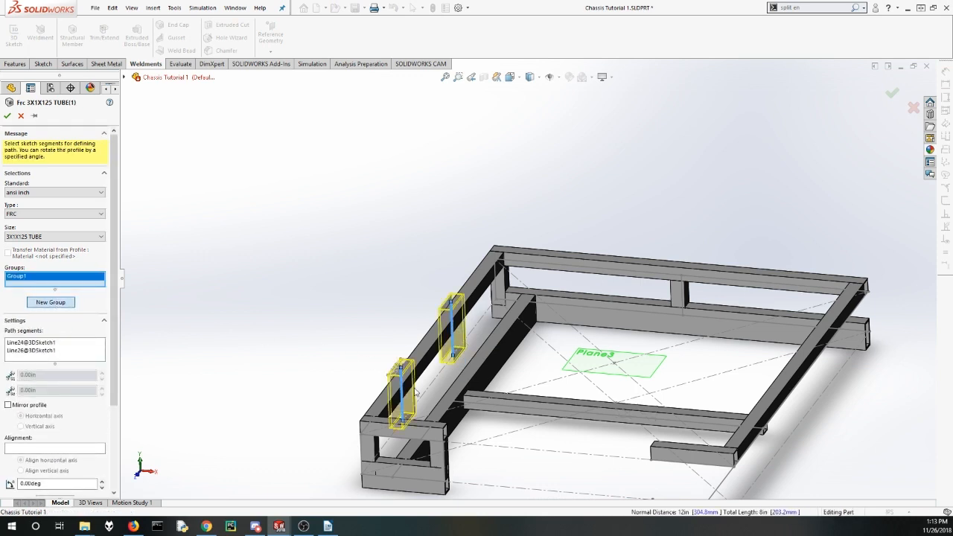
# Step: Rotate the 3x1 tube profile 90 degrees, relocate it so the path lines run along its outer short side, and accept the feature
pyautogui.scroll(-3, 117, 313)
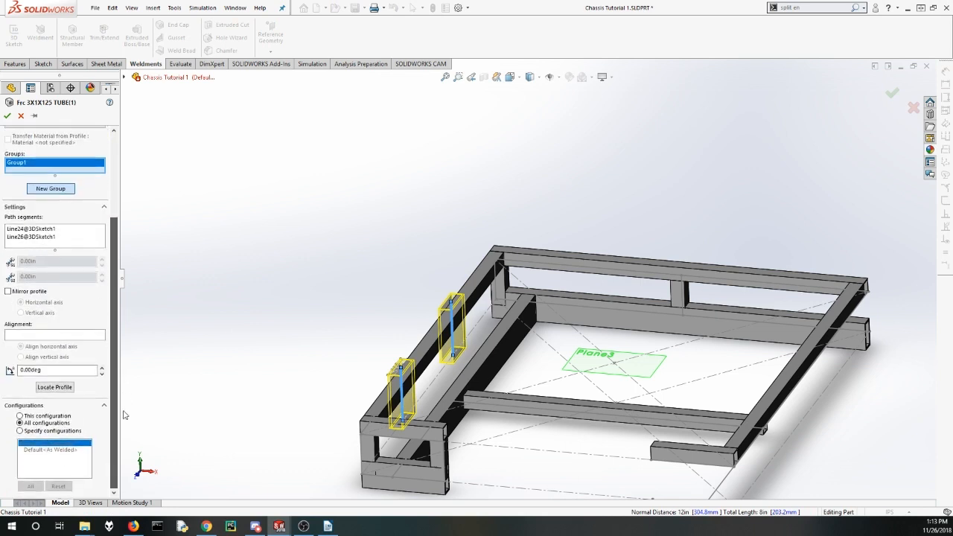
pyautogui.click(21, 370)
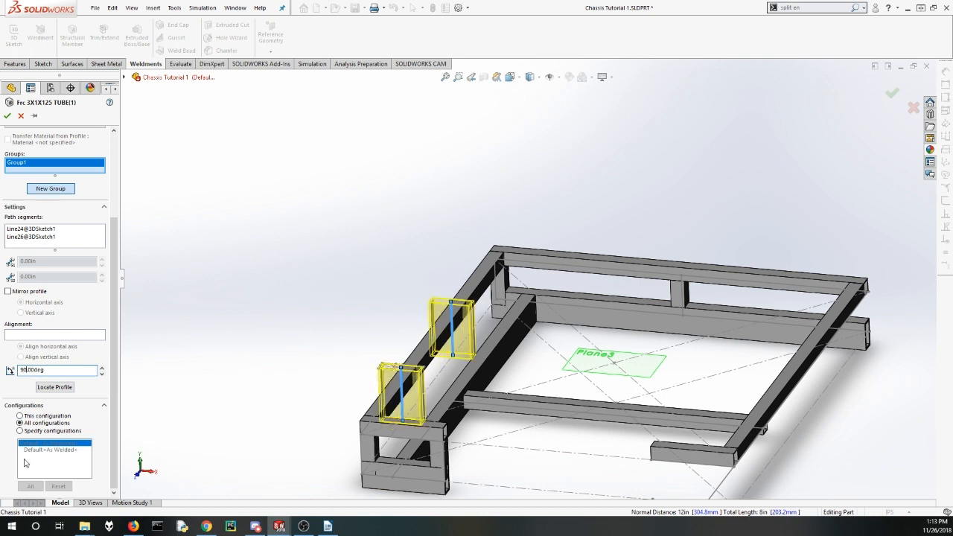
pyautogui.click(47, 388)
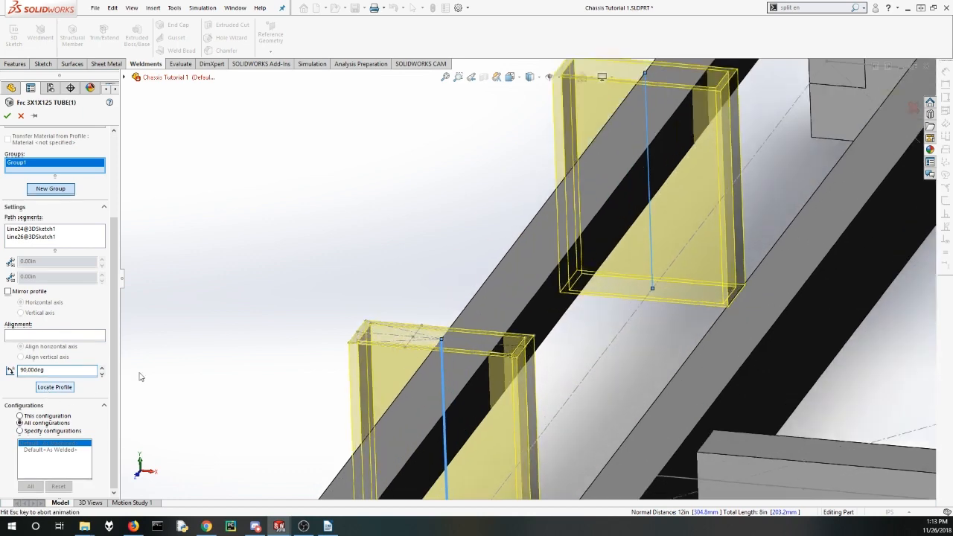
pyautogui.click(309, 263)
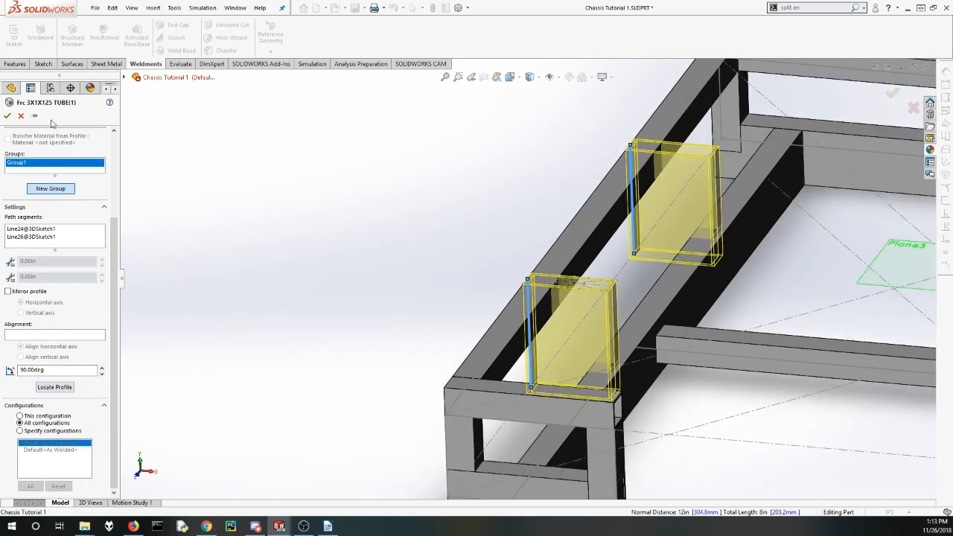
pyautogui.click(6, 115)
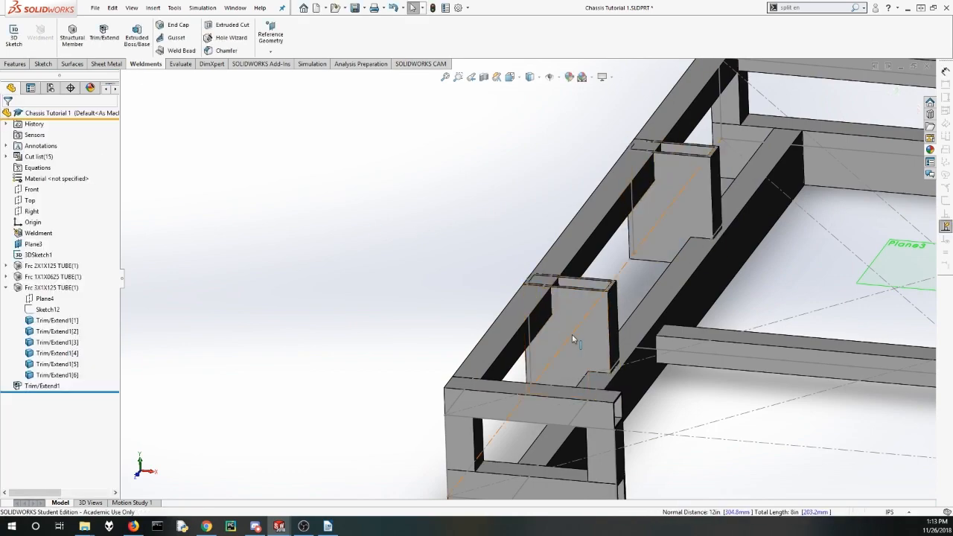
# Step: Edit Trim/Extend1 and add the 1x1 upper side rail above the 3x1 uprights as a trimming boundary
pyautogui.moveTo(572, 334); pyautogui.dragTo(575, 215, button='middle')
pyautogui.scroll(3, 574, 213)
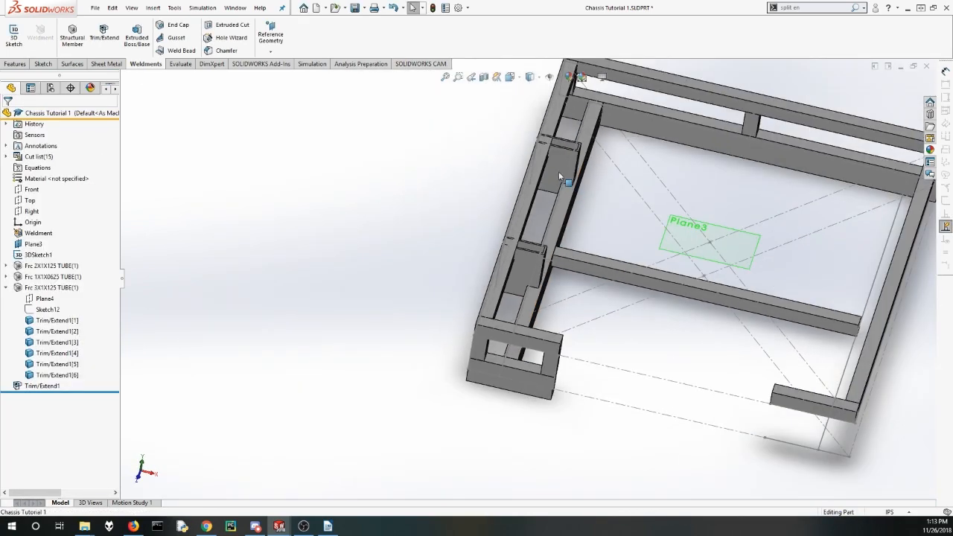
pyautogui.scroll(-4, 560, 164)
pyautogui.moveTo(562, 151); pyautogui.dragTo(438, 215, button='middle')
pyautogui.scroll(-2, 545, 330)
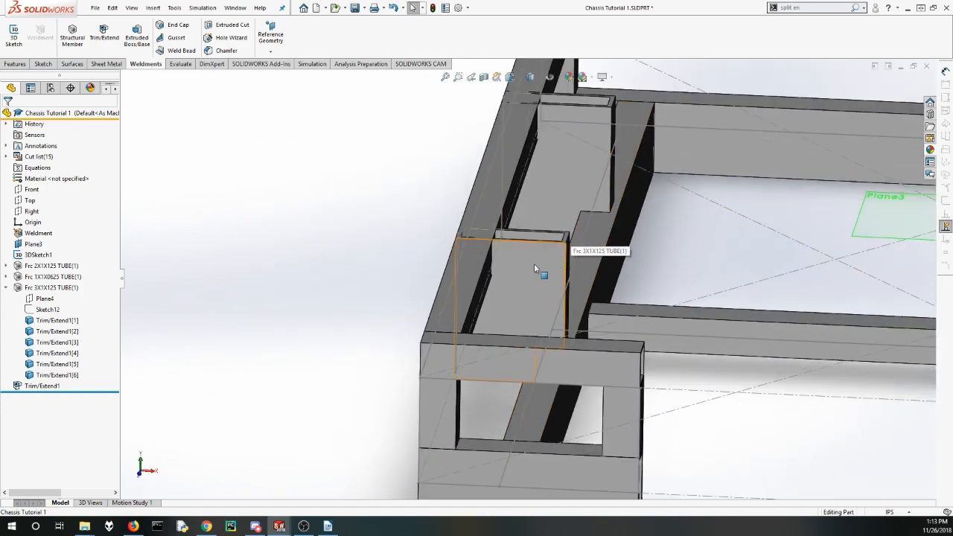
pyautogui.click(43, 387)
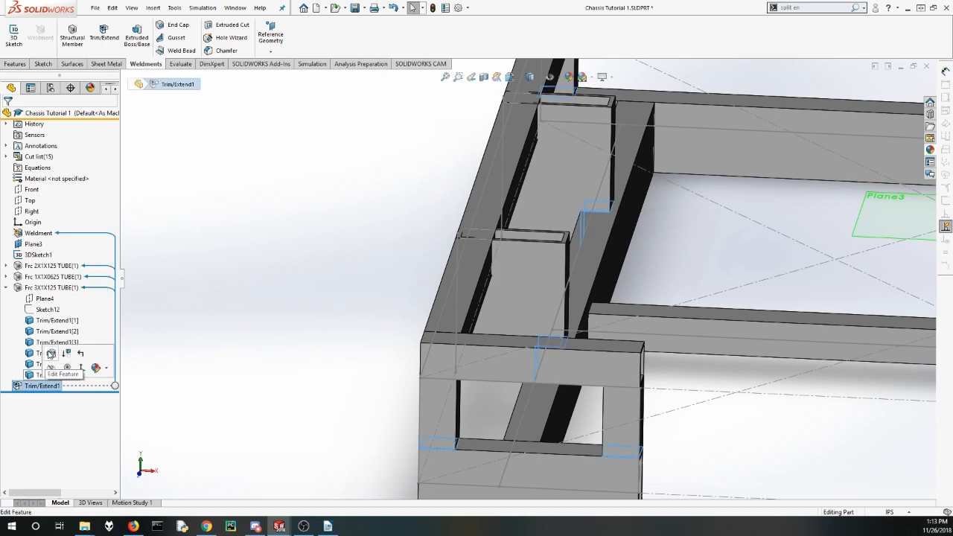
pyautogui.click(50, 354)
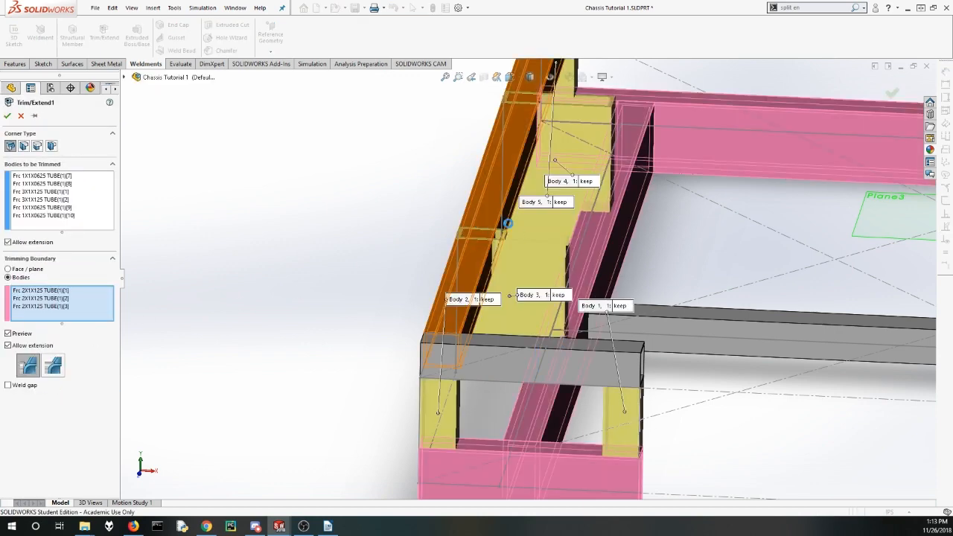
pyautogui.scroll(3, 465, 249)
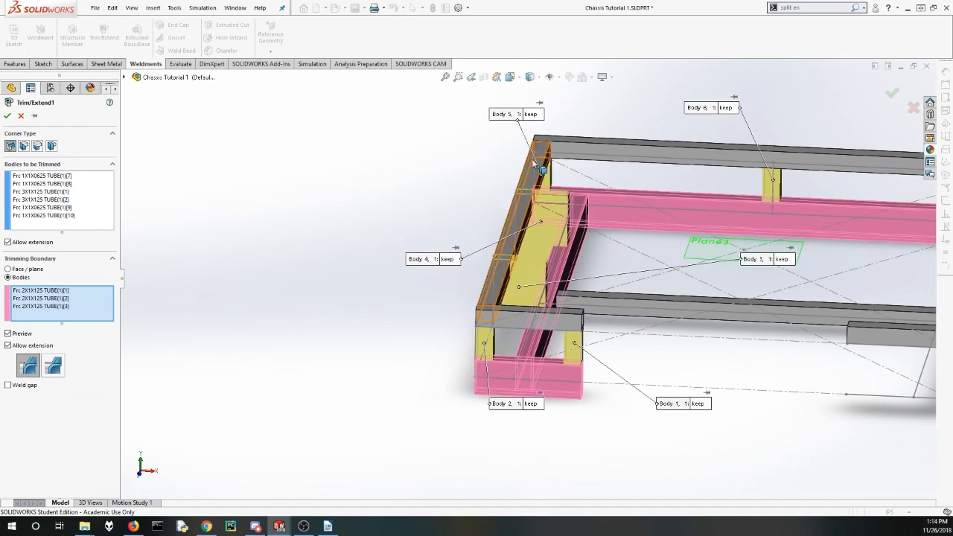
pyautogui.scroll(-3, 519, 192)
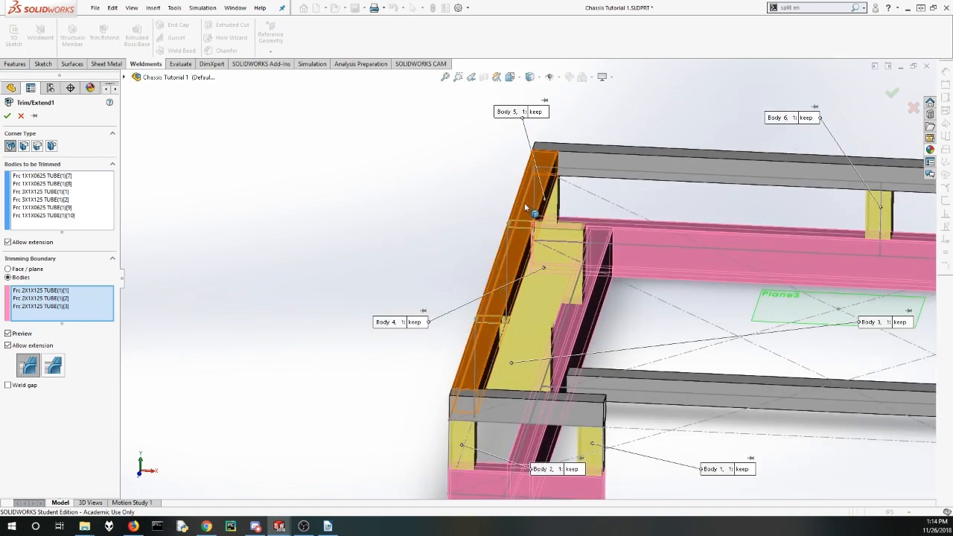
pyautogui.click(531, 211)
pyautogui.moveTo(494, 285); pyautogui.dragTo(493, 305, button='middle')
pyautogui.click(8, 115)
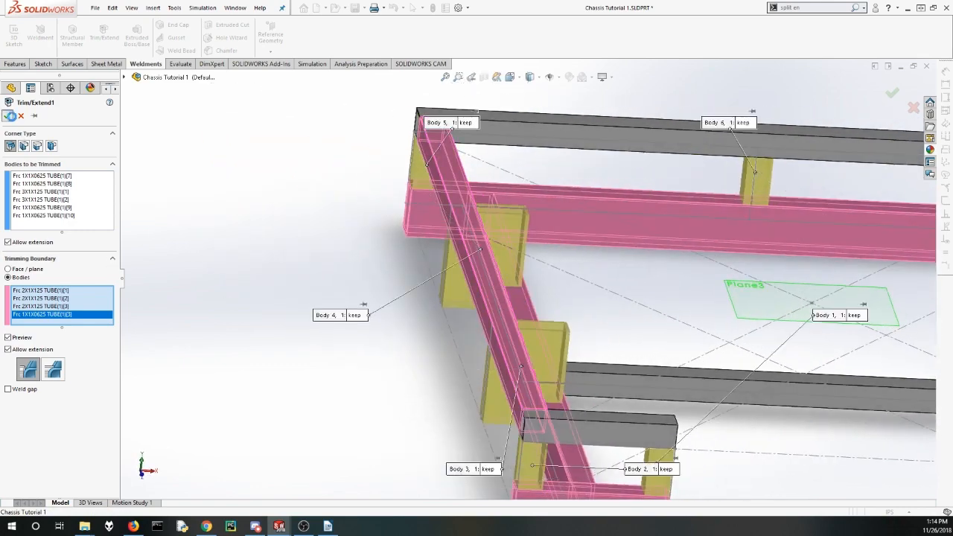
# Step: Examine how the trimmed 3x1 side uprights meet the upper and lower rails from above and from the side
pyautogui.moveTo(456, 280); pyautogui.dragTo(429, 285, button='middle')
pyautogui.scroll(-4, 346, 369)
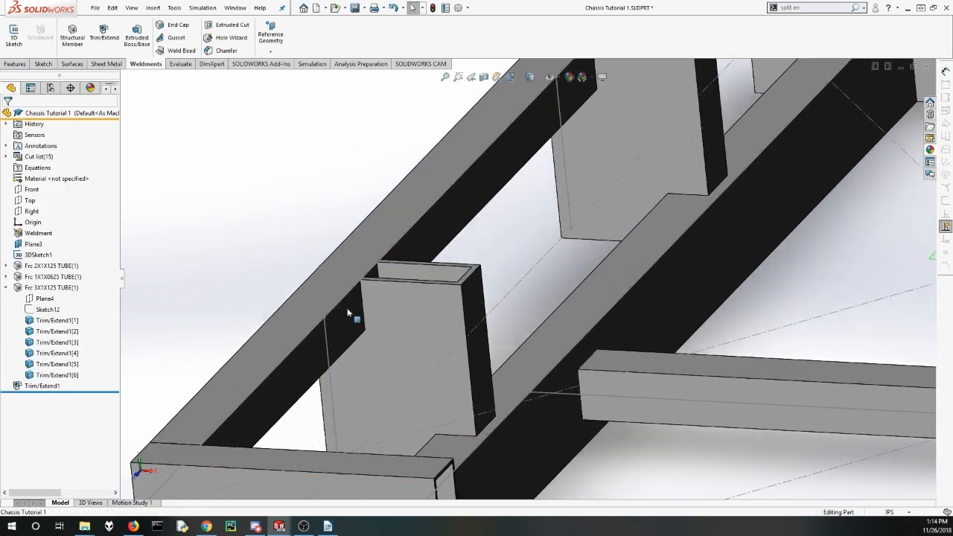
pyautogui.scroll(3, 366, 318)
pyautogui.moveTo(420, 348); pyautogui.dragTo(507, 193, button='middle')
pyautogui.scroll(-5, 507, 193)
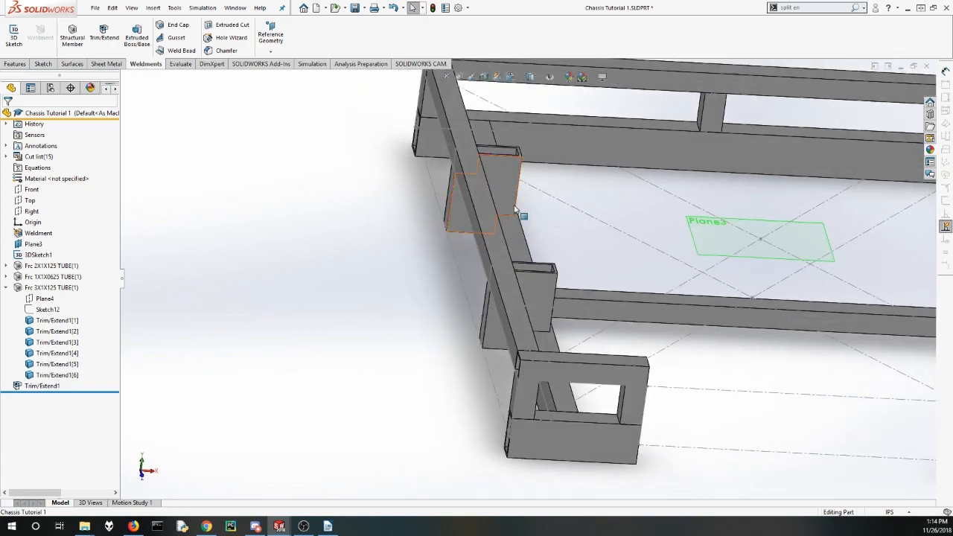
pyautogui.scroll(-3, 653, 233)
pyautogui.moveTo(654, 233); pyautogui.dragTo(305, 285, button='middle')
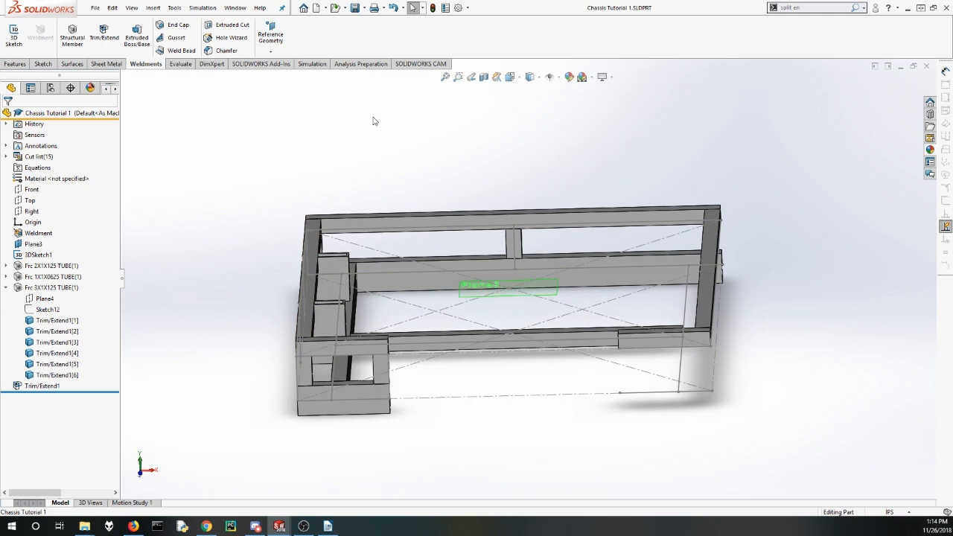
pyautogui.moveTo(326, 286); pyautogui.dragTo(432, 292, button='middle')
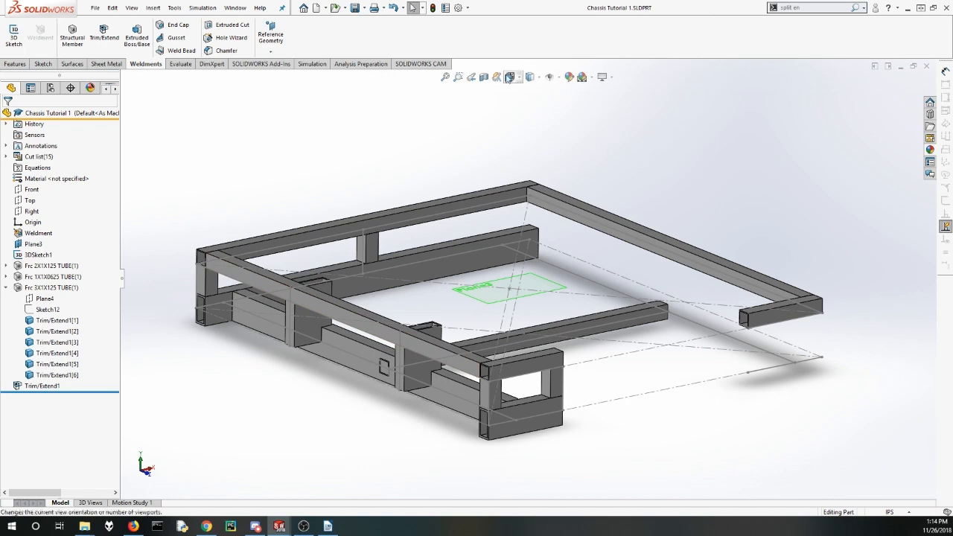
pyautogui.moveTo(361, 384); pyautogui.dragTo(426, 341, button='middle')
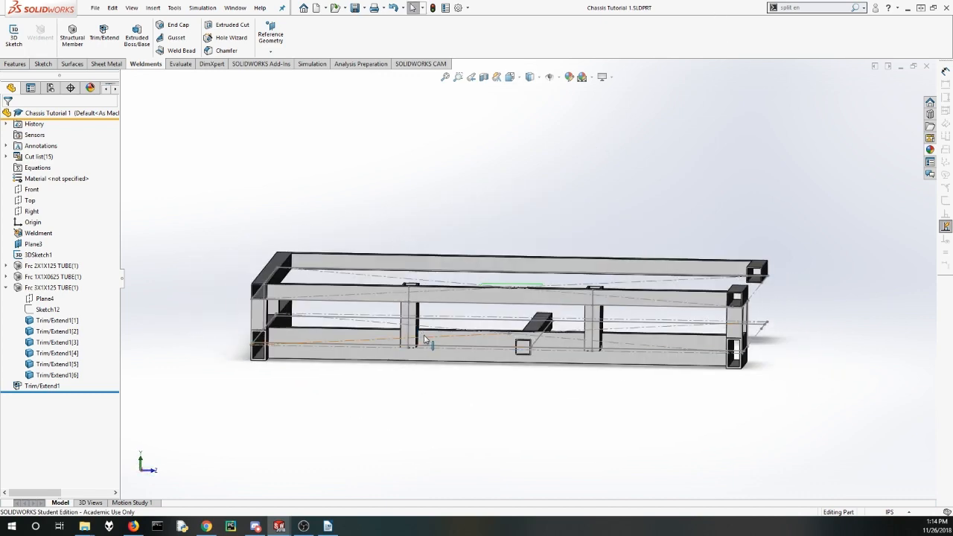
# Step: Start a sketch on the outer face of the lower 2x1 side rail and orient the model to the Left view
pyautogui.click(327, 356)
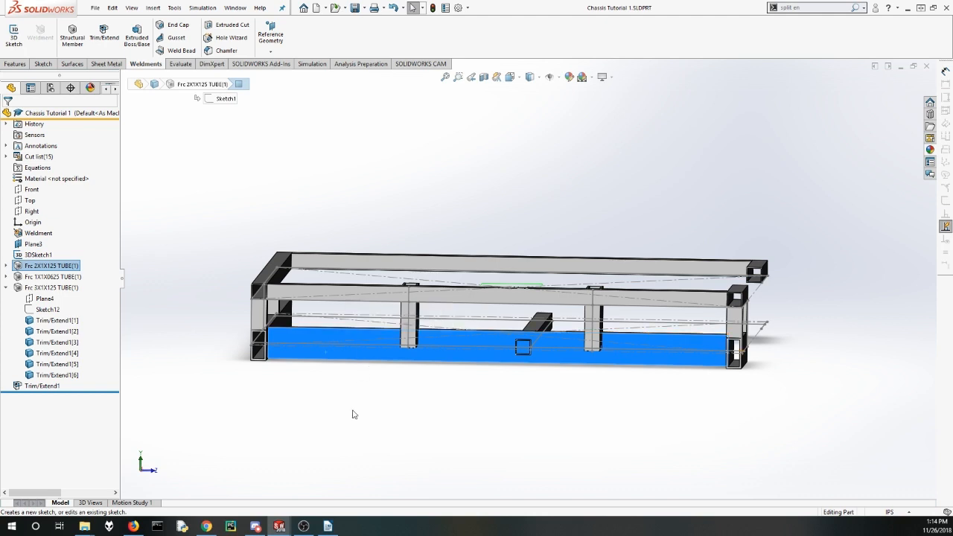
pyautogui.click(351, 415)
pyautogui.click(354, 363)
pyautogui.click(390, 324)
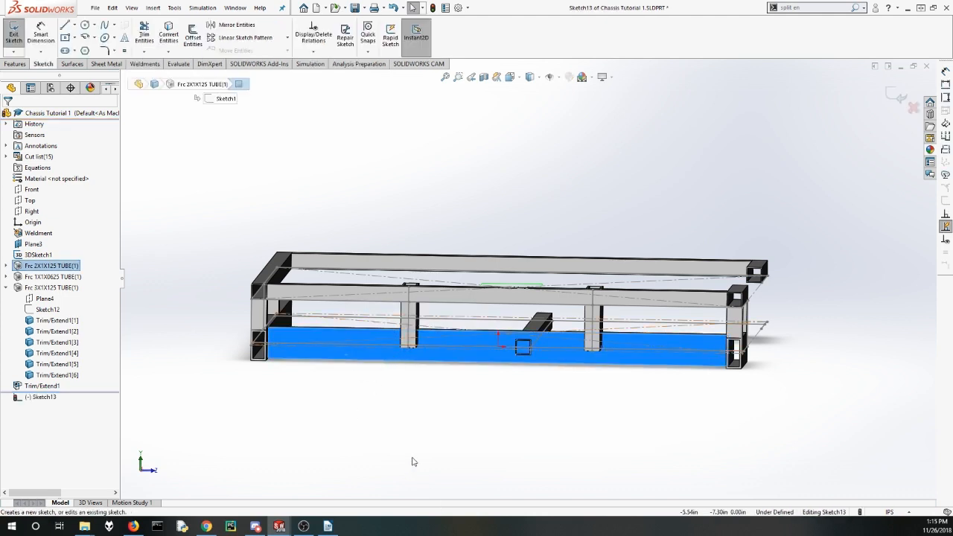
pyautogui.press('space')
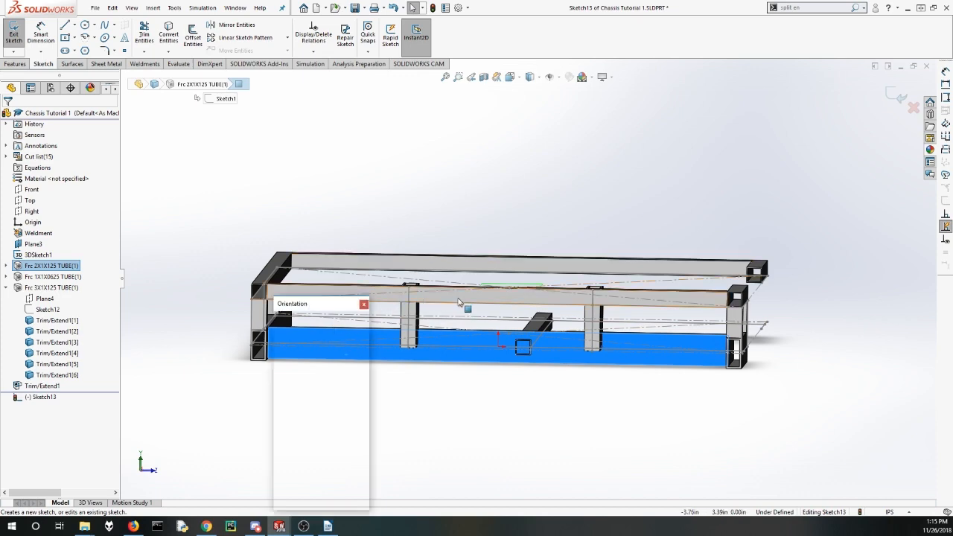
pyautogui.click(395, 272)
pyautogui.scroll(-3, 596, 250)
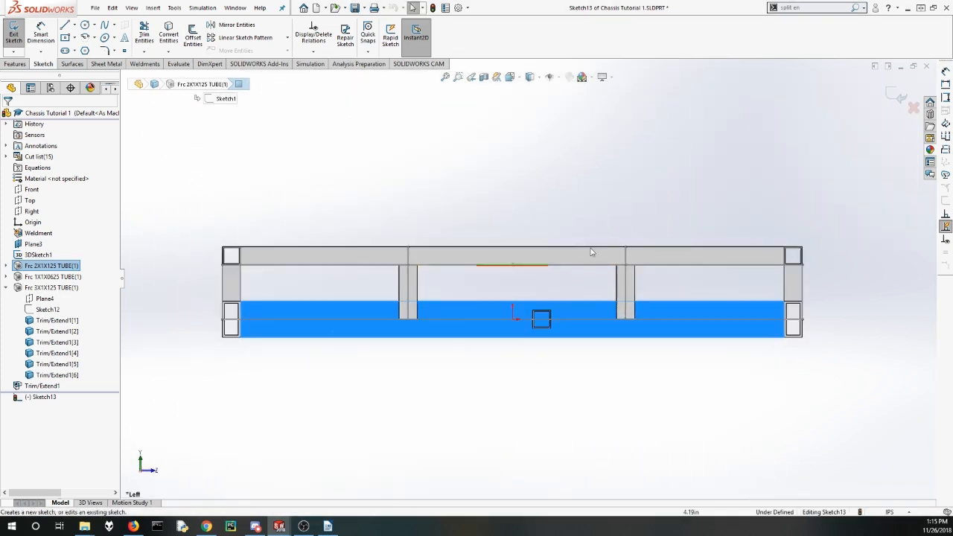
pyautogui.scroll(2, 465, 361)
pyautogui.click(260, 379)
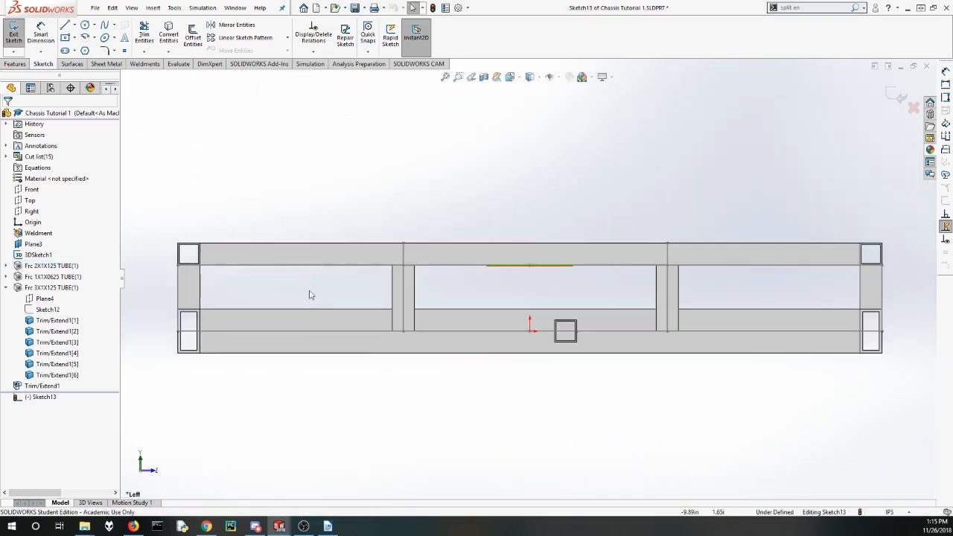
# Step: Sketch a circle of about 0.73 in radius at the origin and one of about 0.44 in radius beside it on the rail's centerline
pyautogui.scroll(-1, 313, 292)
pyautogui.scroll(-1, 665, 334)
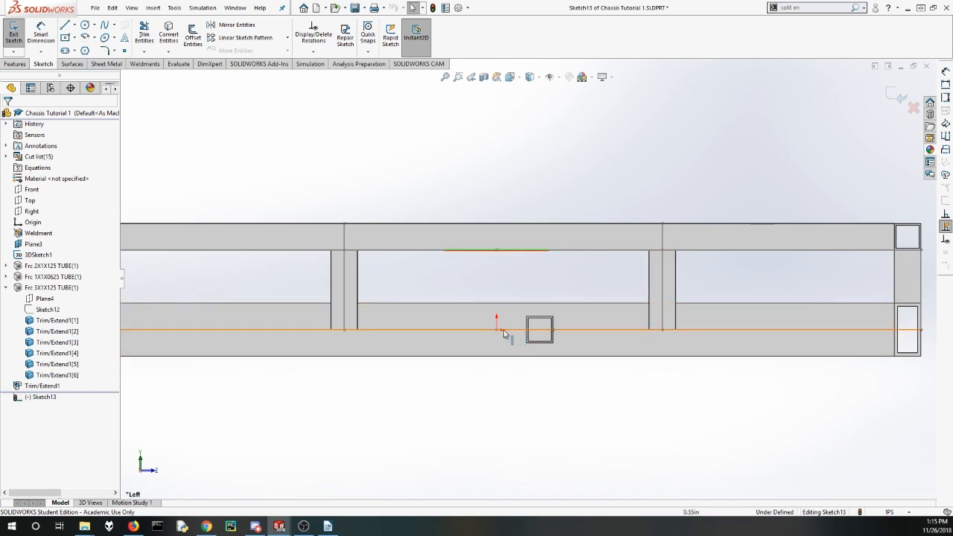
pyautogui.scroll(1, 499, 325)
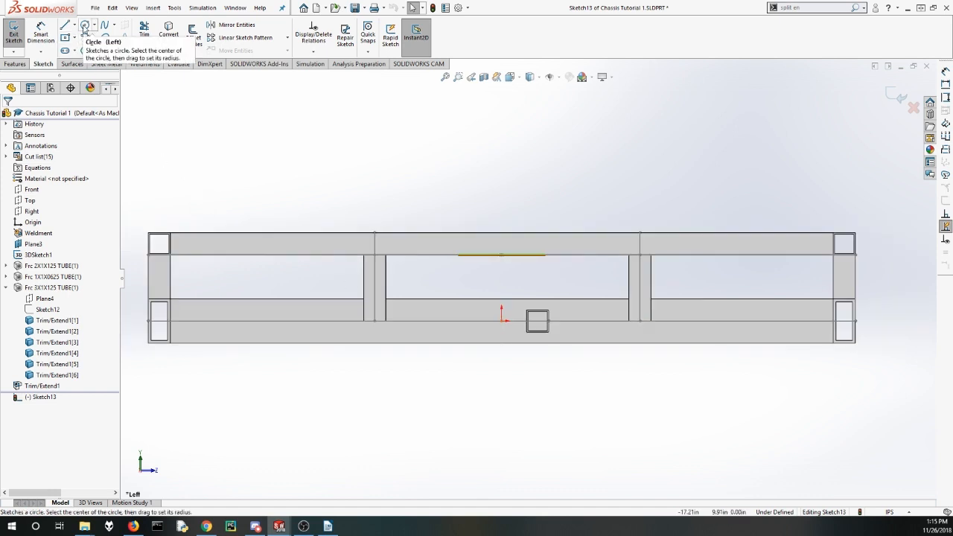
pyautogui.click(84, 26)
pyautogui.scroll(-2, 502, 321)
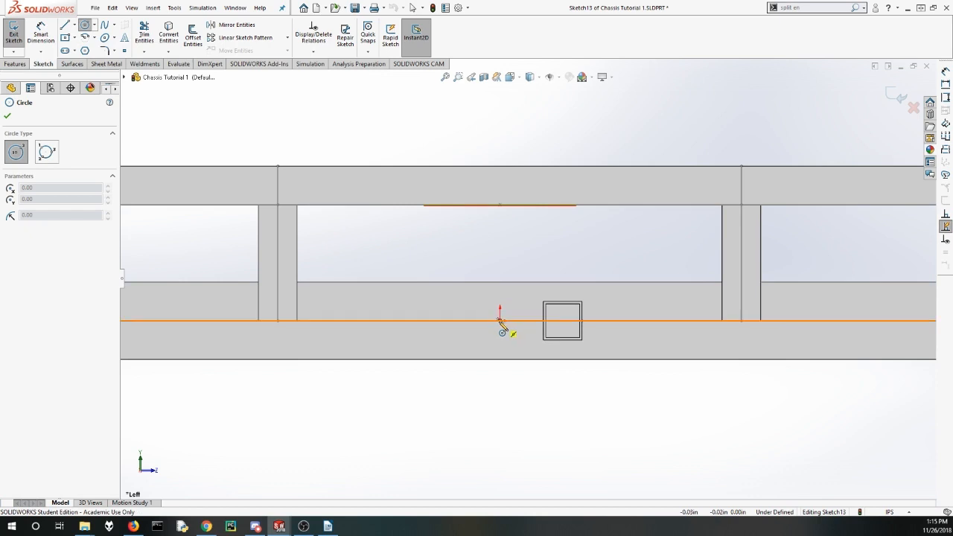
pyautogui.click(500, 320)
pyautogui.click(471, 321)
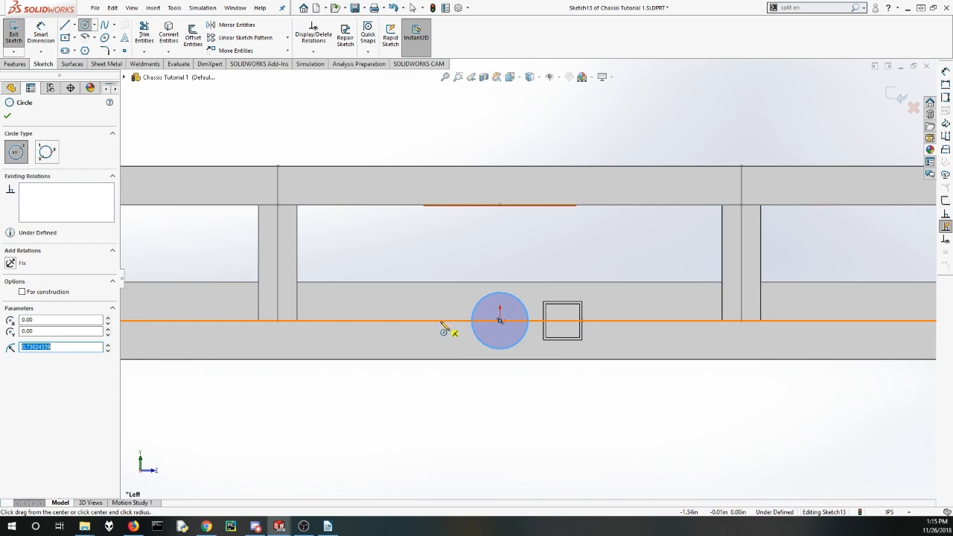
pyautogui.click(440, 321)
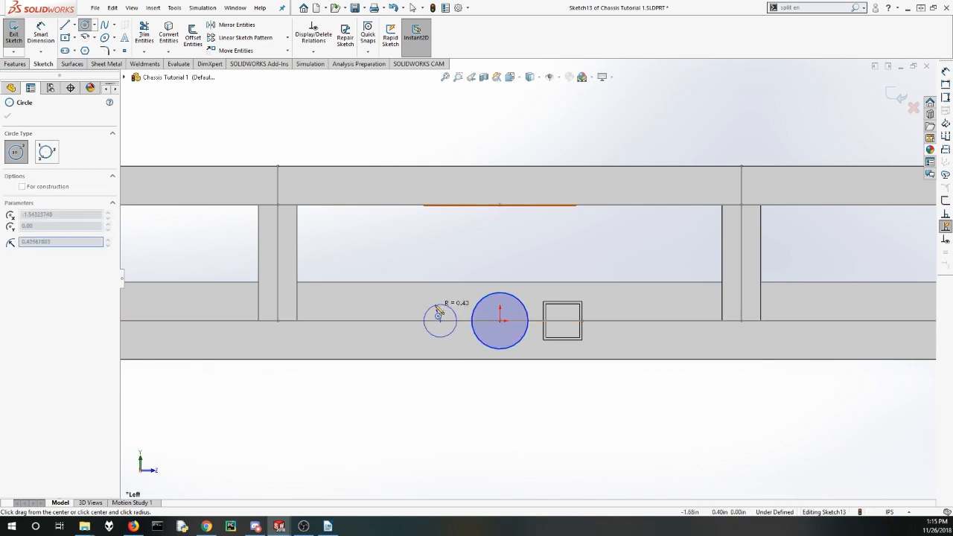
pyautogui.click(452, 310)
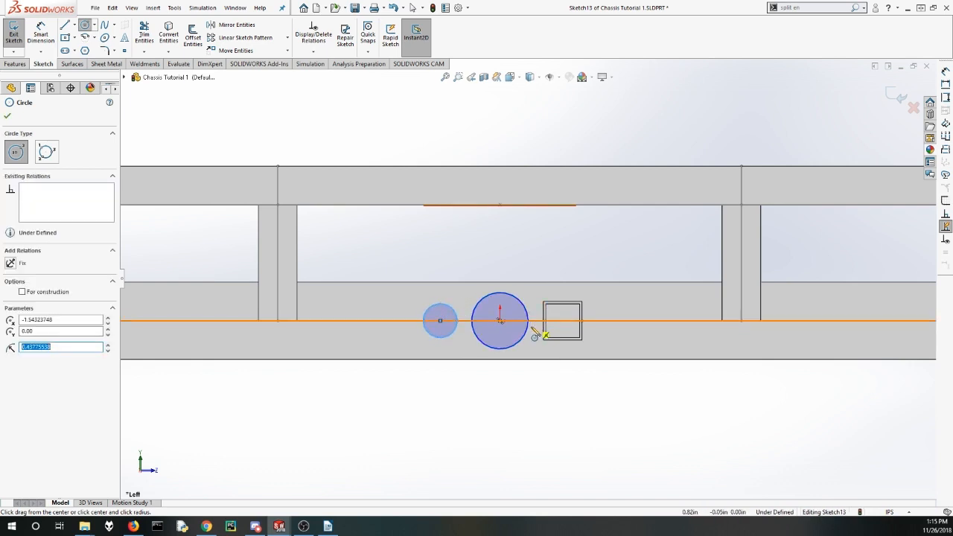
pyautogui.scroll(2, 513, 321)
pyautogui.press('Escape')
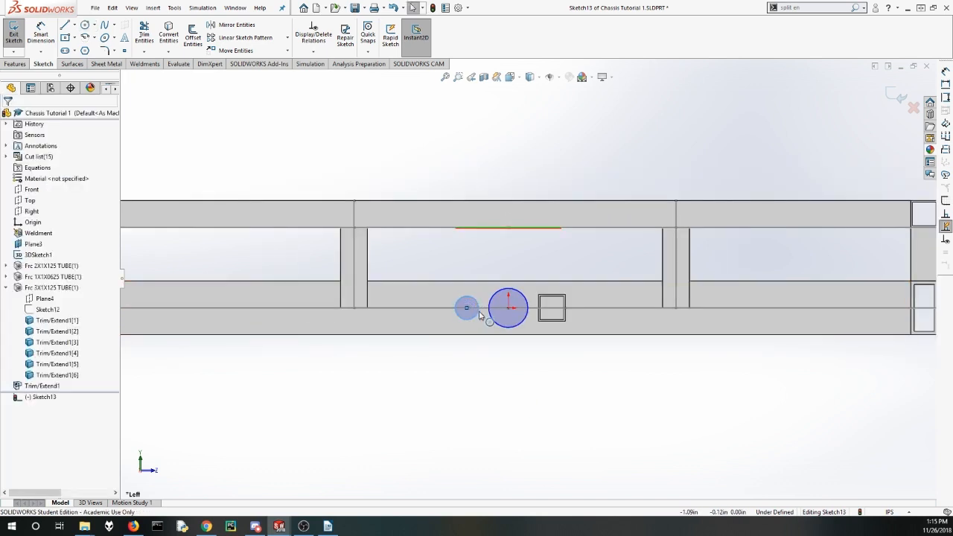
# Step: Delete the circle at the origin and move the remaining circle along the rail's centerline to about 2.24 in from the origin
pyautogui.click(498, 328)
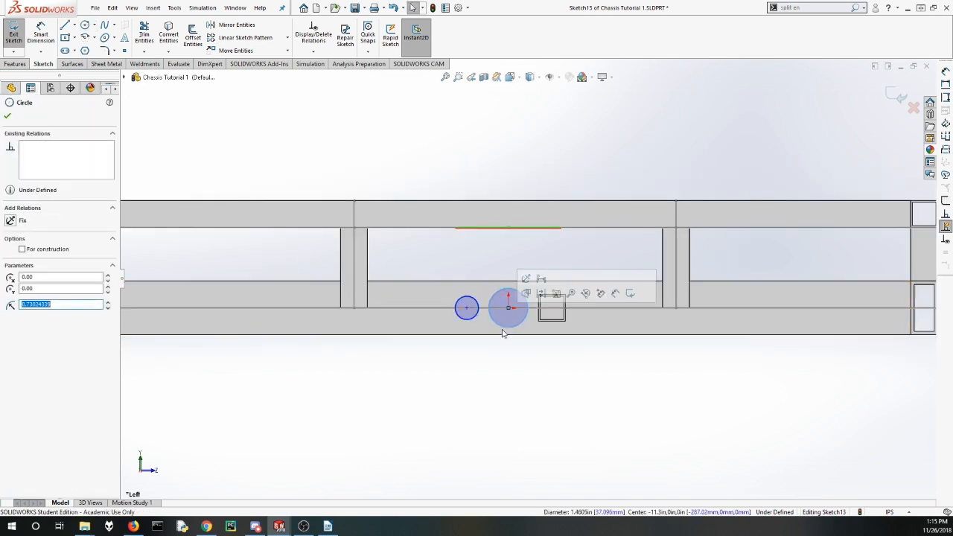
pyautogui.press('Delete')
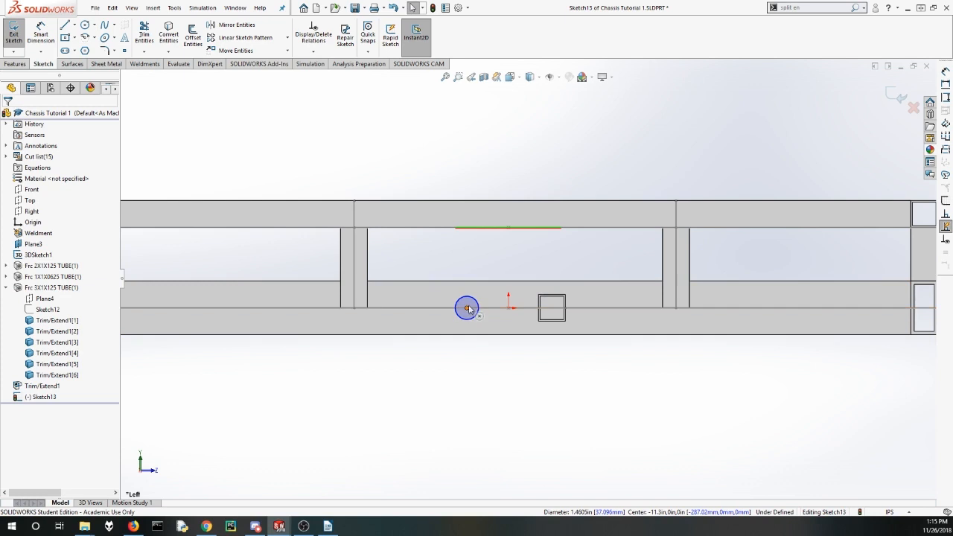
pyautogui.moveTo(466, 310); pyautogui.dragTo(448, 308)
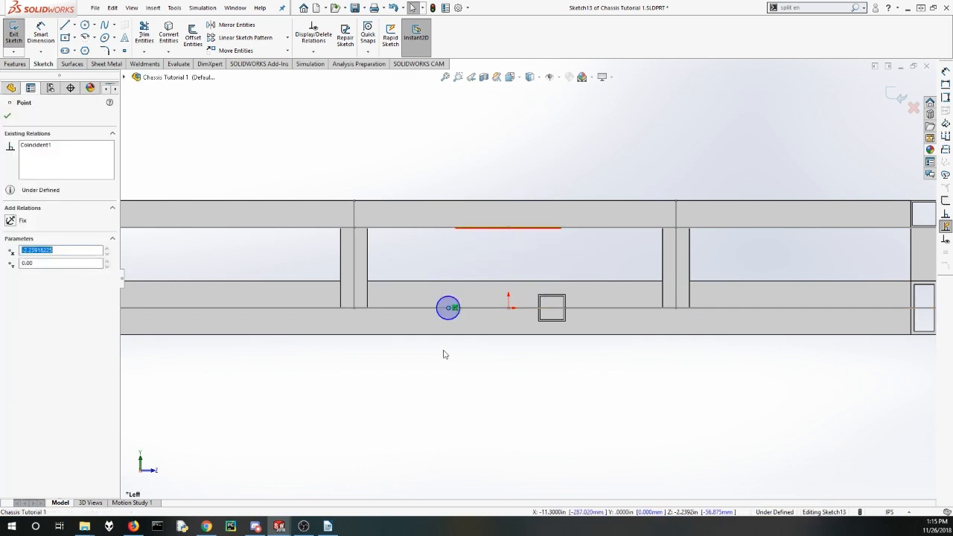
pyautogui.click(215, 170)
# Step: Sketch two more circles on the rail's centerline, one of about 0.46 in radius about 3.85 in from the origin and a smaller one nearest the origin
pyautogui.click(84, 24)
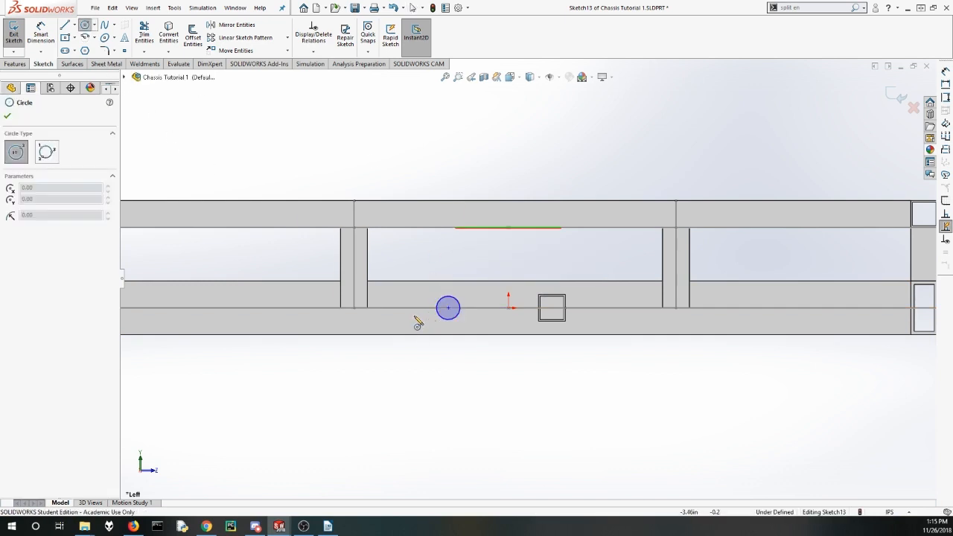
pyautogui.moveTo(405, 308); pyautogui.dragTo(418, 308)
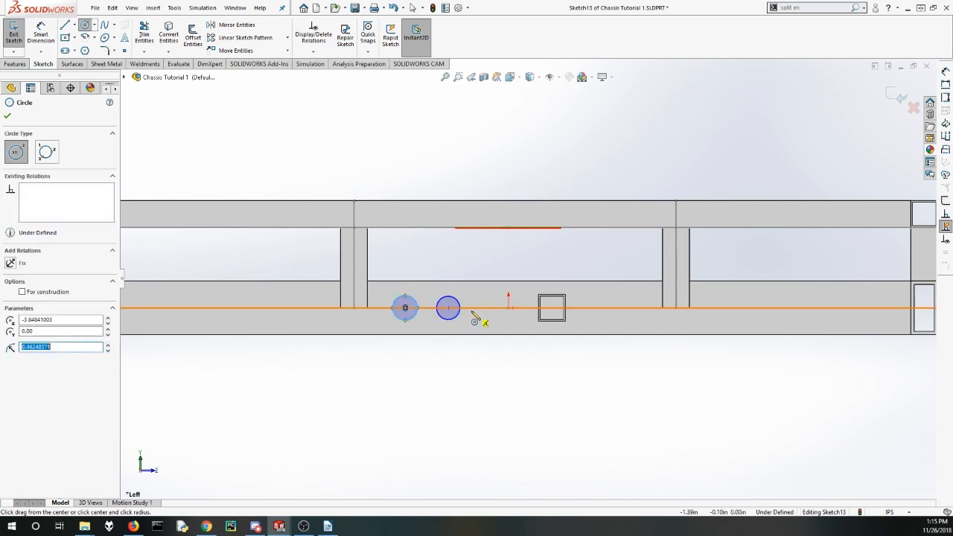
pyautogui.moveTo(477, 308); pyautogui.dragTo(487, 308)
pyautogui.press('Escape')
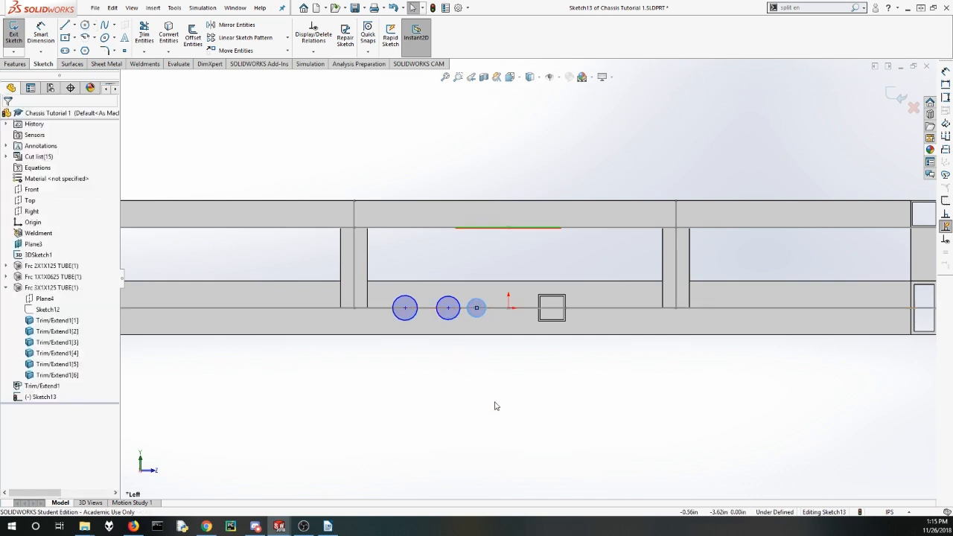
# Step: Dimension the middle circle's diameter as 1.875 in
pyautogui.click(41, 34)
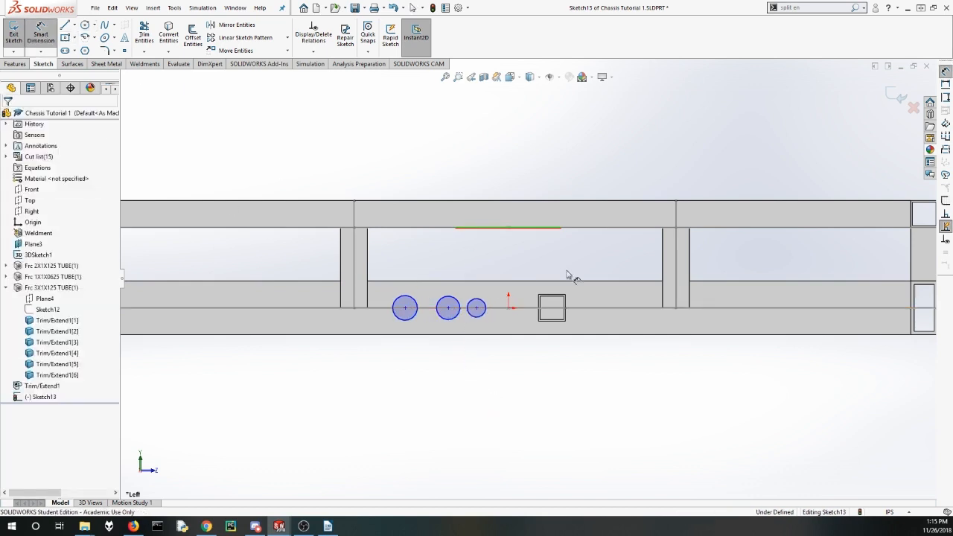
pyautogui.scroll(-3, 449, 305)
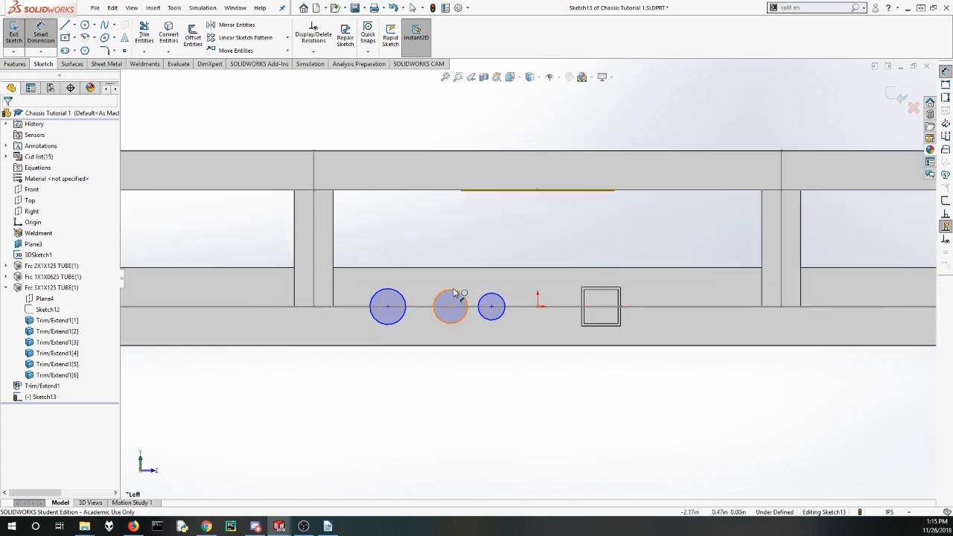
pyautogui.click(451, 302)
pyautogui.click(453, 233)
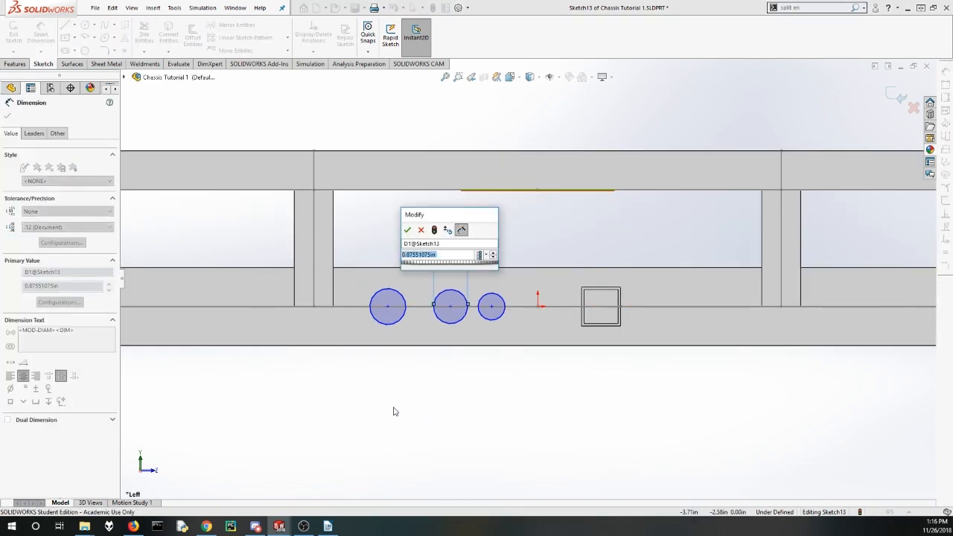
pyautogui.write('1')
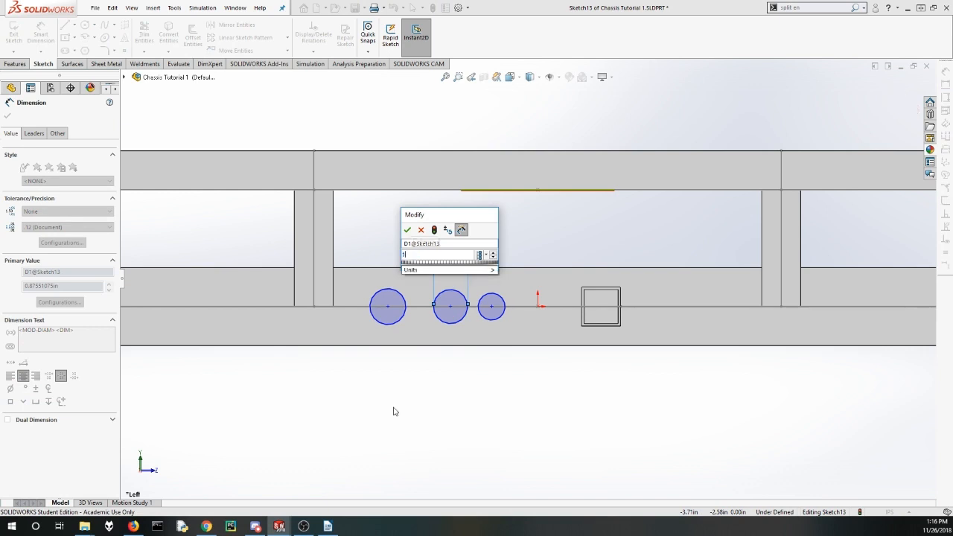
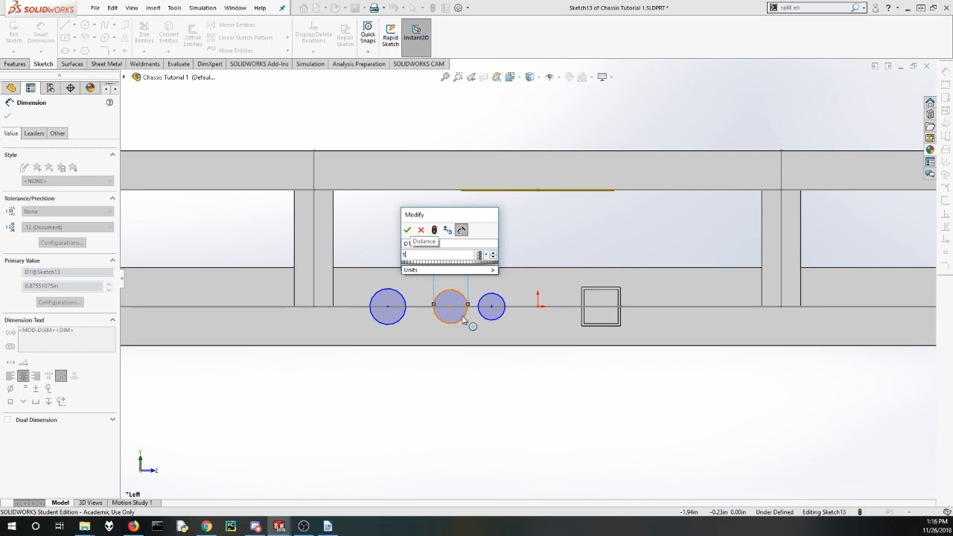
pyautogui.write('.875')
pyautogui.press('Return')
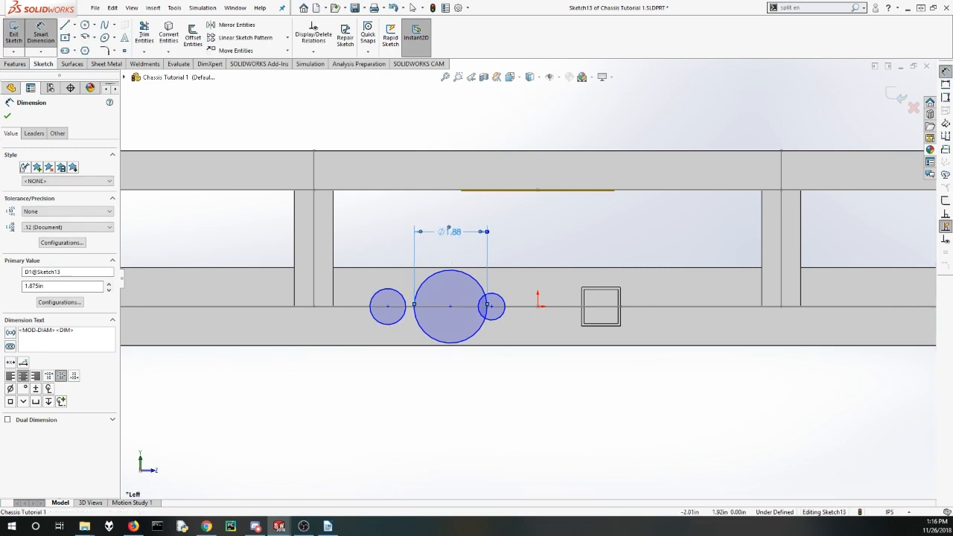
# Step: Set the middle circle's diameter to 1.5 in
pyautogui.doubleClick(456, 232)
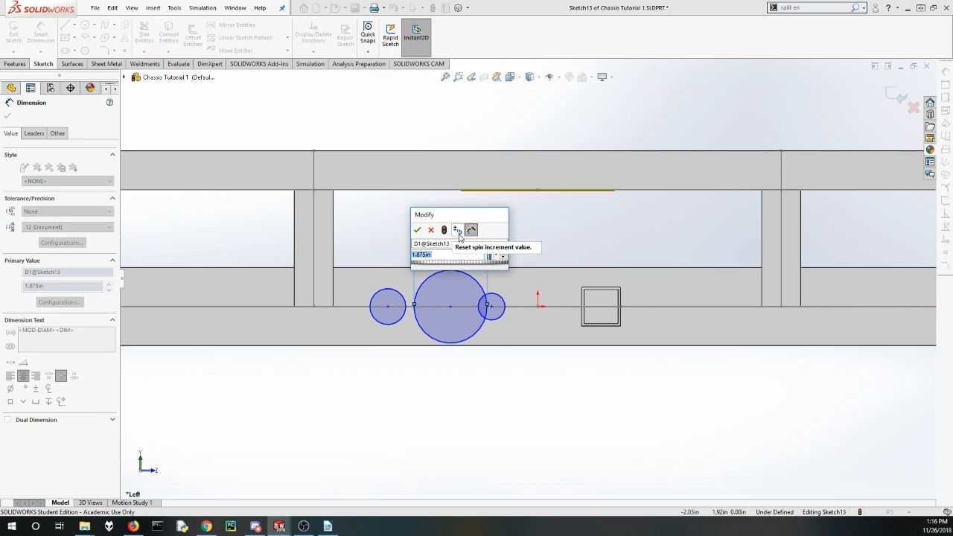
pyautogui.write('1.5')
pyautogui.press('Return')
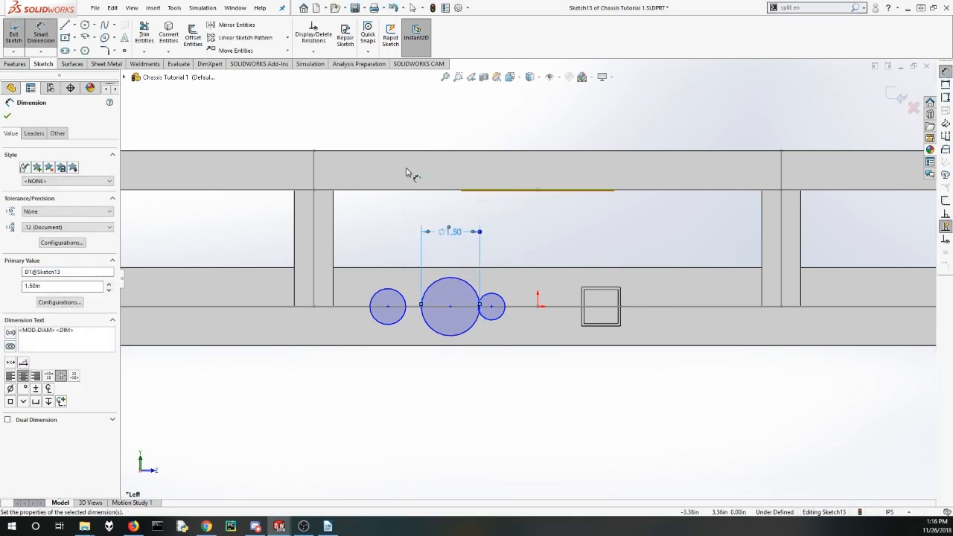
# Step: Dimension the diameter of the circle farthest from the origin, keeping its size as drawn
pyautogui.click(379, 295)
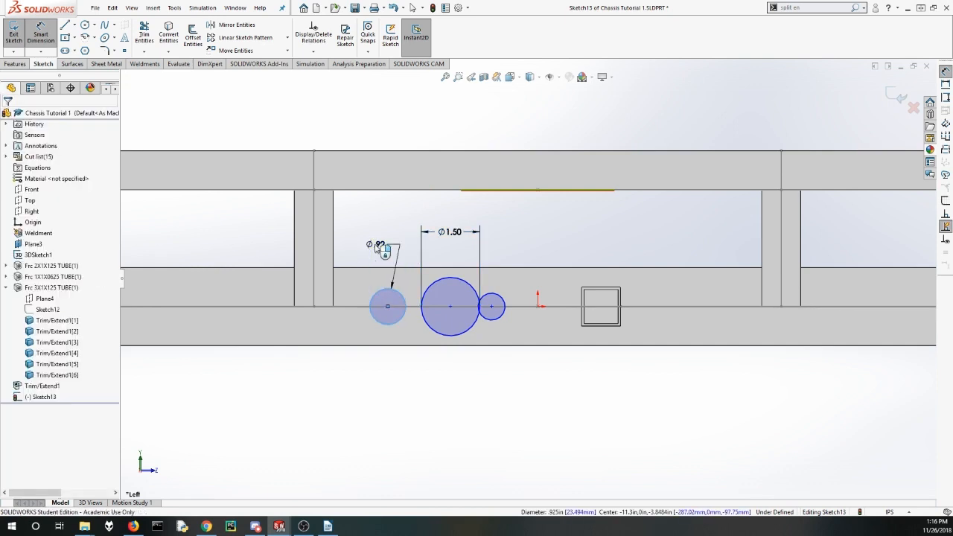
pyautogui.click(382, 251)
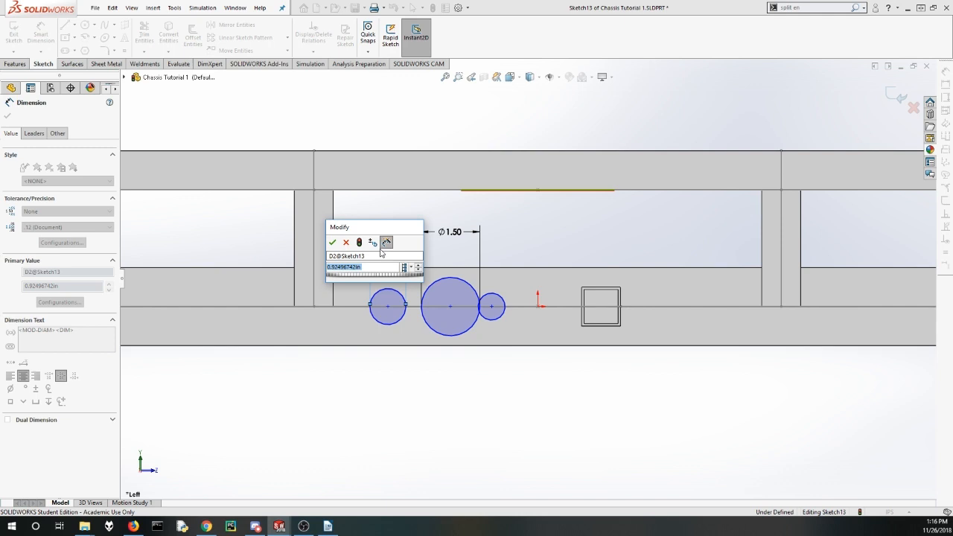
pyautogui.press('Return')
pyautogui.press('Escape')
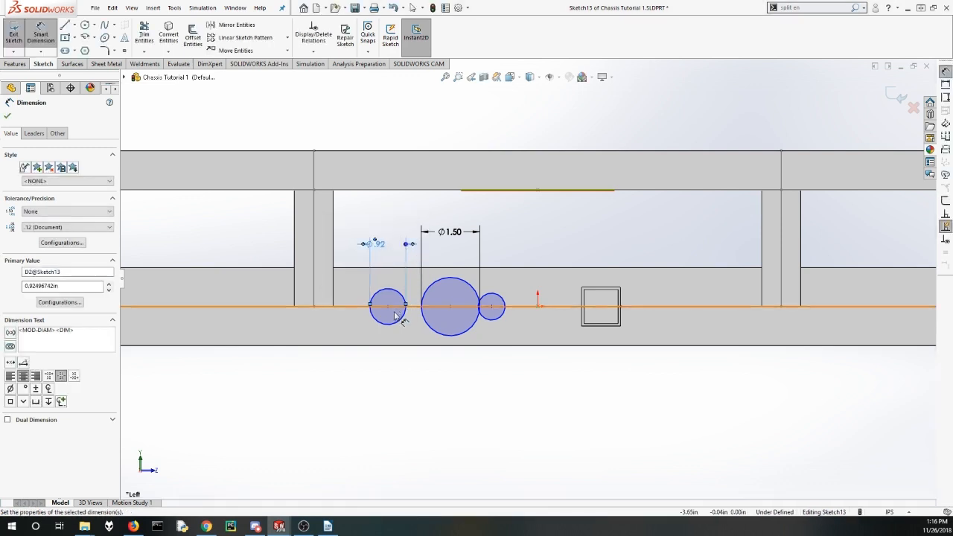
pyautogui.click(399, 323)
pyautogui.press('Delete')
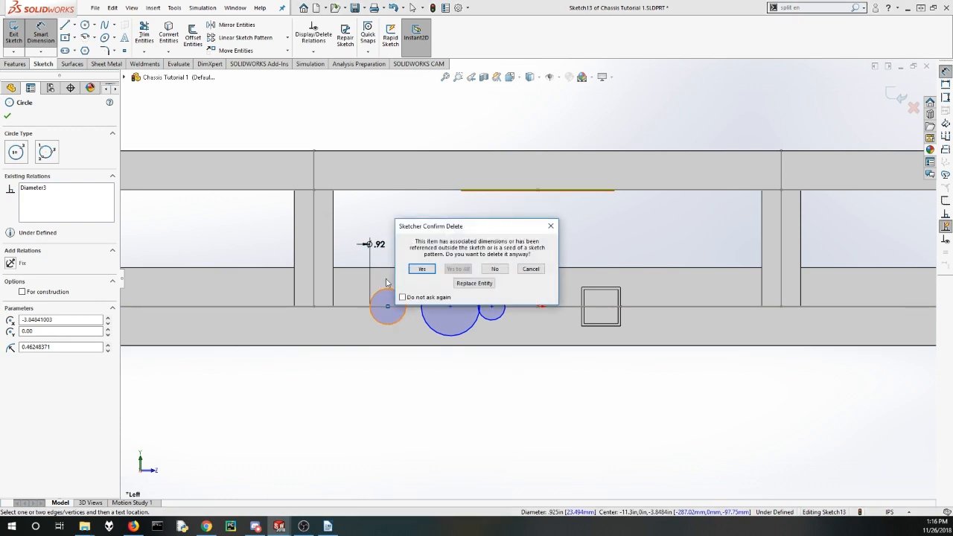
pyautogui.click(550, 226)
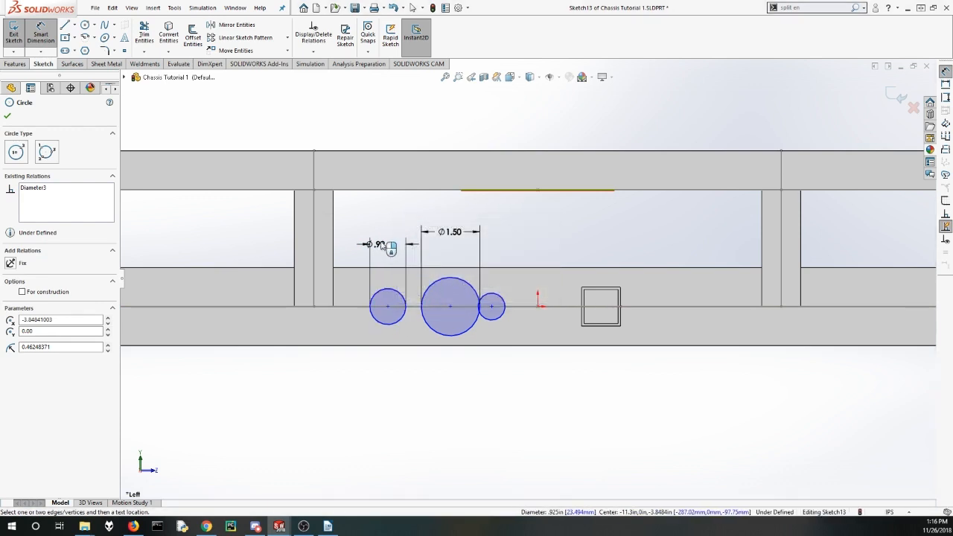
pyautogui.click(379, 292)
pyautogui.press('Escape')
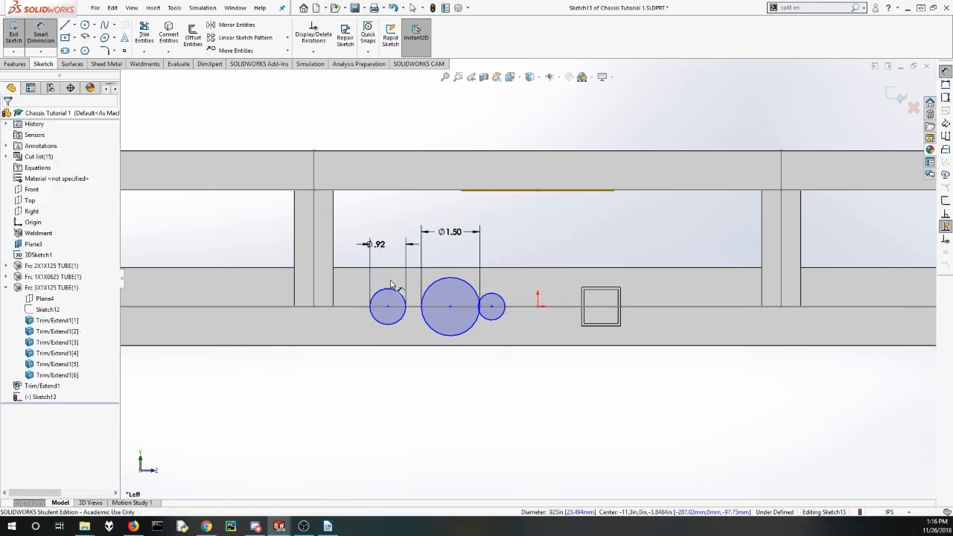
pyautogui.click(377, 248)
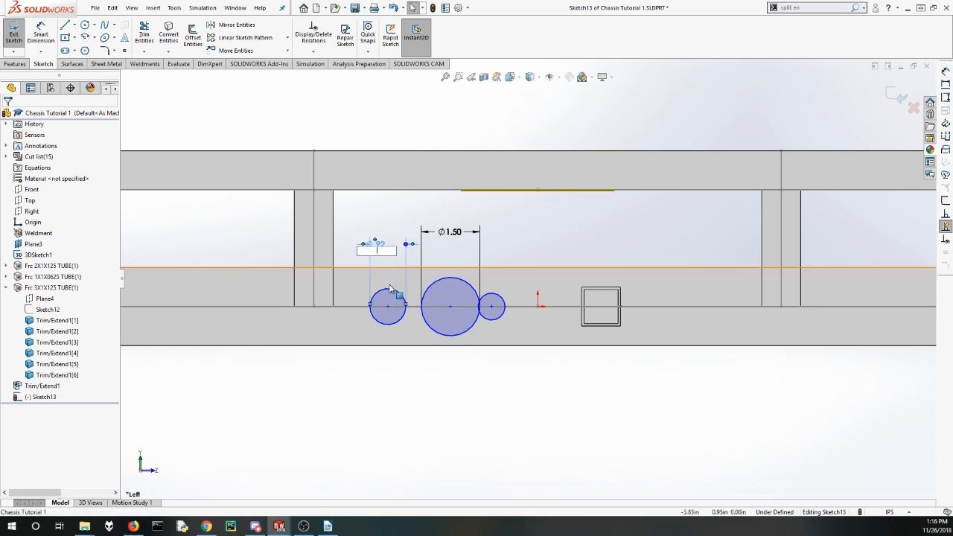
pyautogui.click(396, 291)
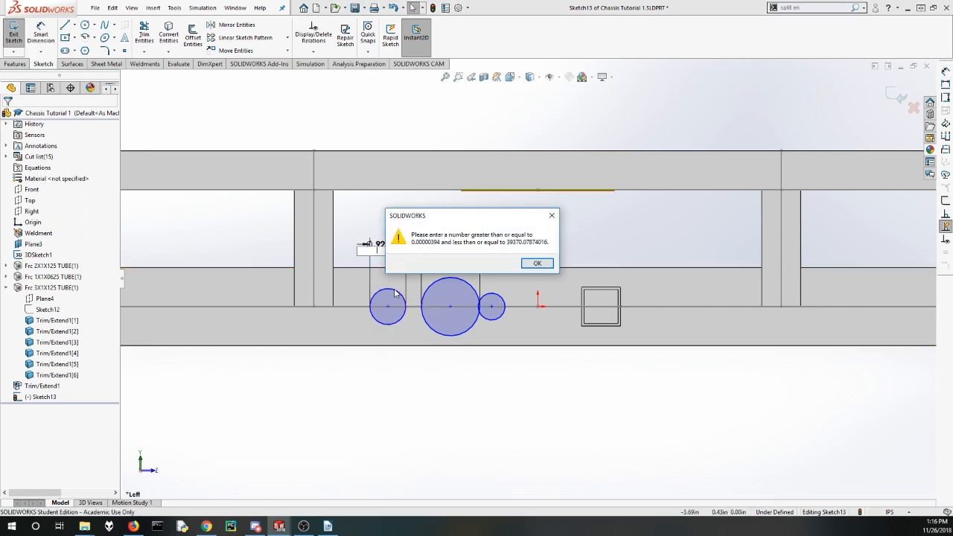
pyautogui.press('Return')
# Step: Delete the two undimensioned-position circles on either side of the 1.5 in circle, keeping only the middle one
pyautogui.click(404, 301)
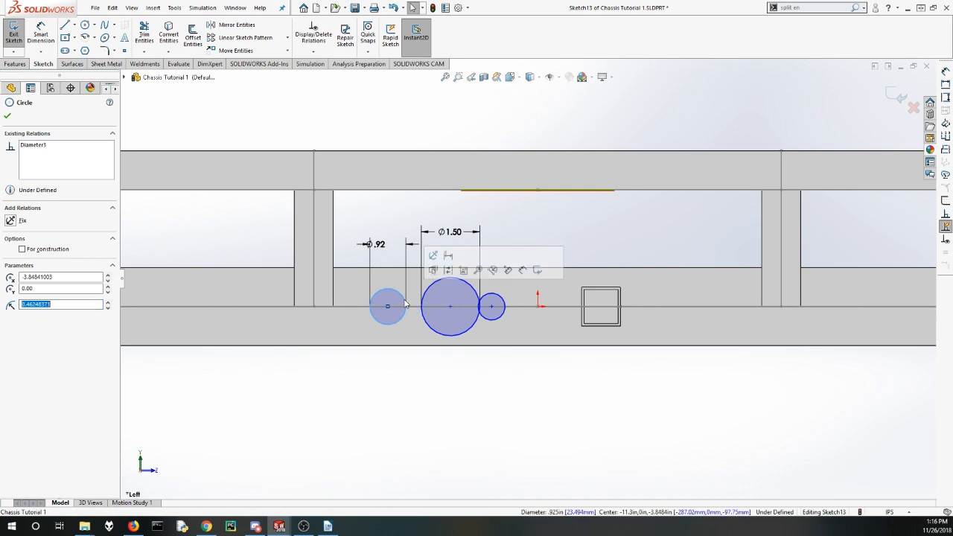
pyautogui.press('Delete')
pyautogui.click(422, 269)
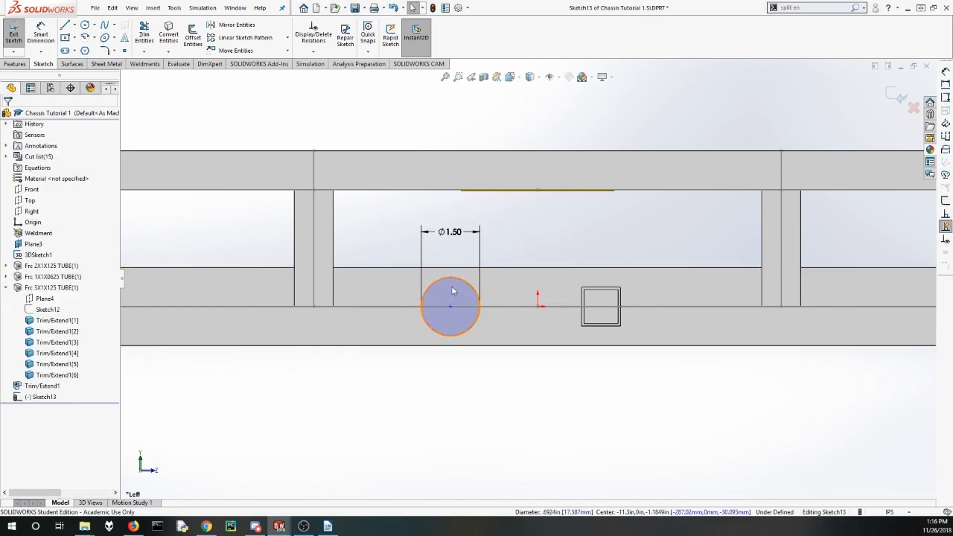
# Step: Cut the 1.5 in circle through the chassis with an Extruded Cut set to Through All
pyautogui.scroll(2, 455, 300)
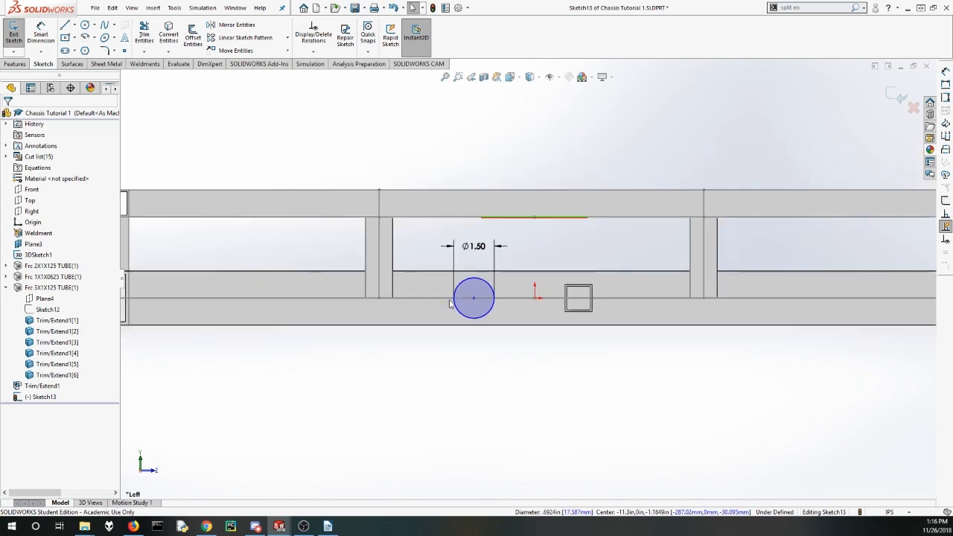
pyautogui.scroll(1, 336, 272)
pyautogui.scroll(-1, 490, 287)
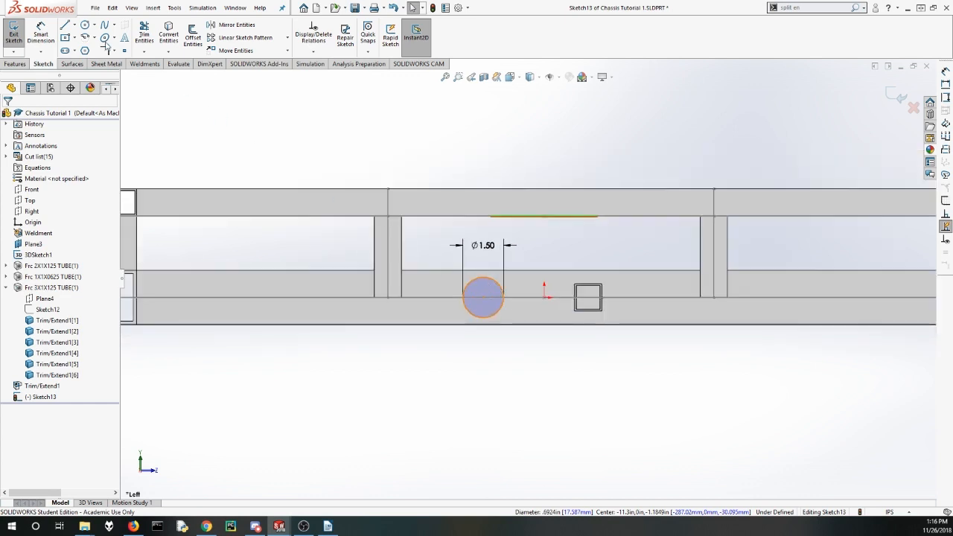
pyautogui.click(15, 63)
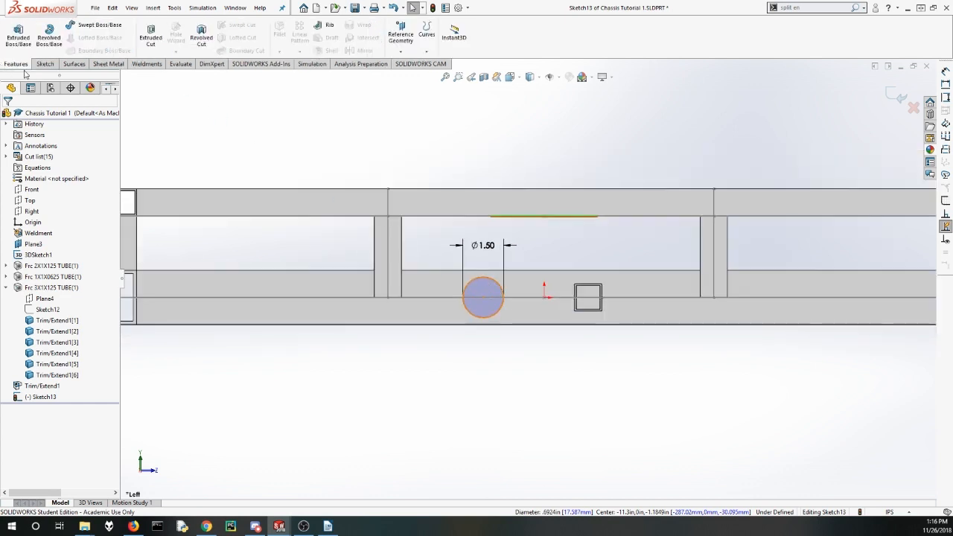
pyautogui.click(150, 37)
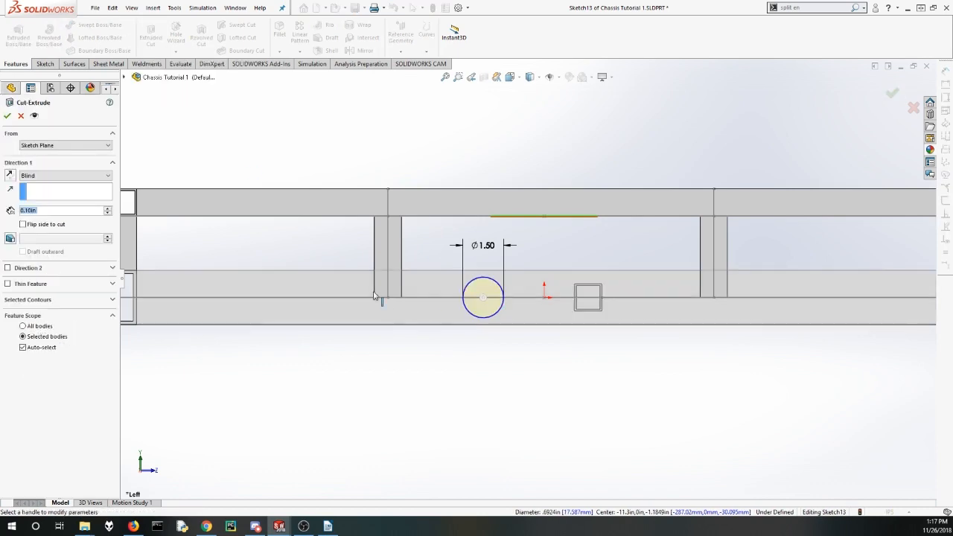
pyautogui.click(43, 176)
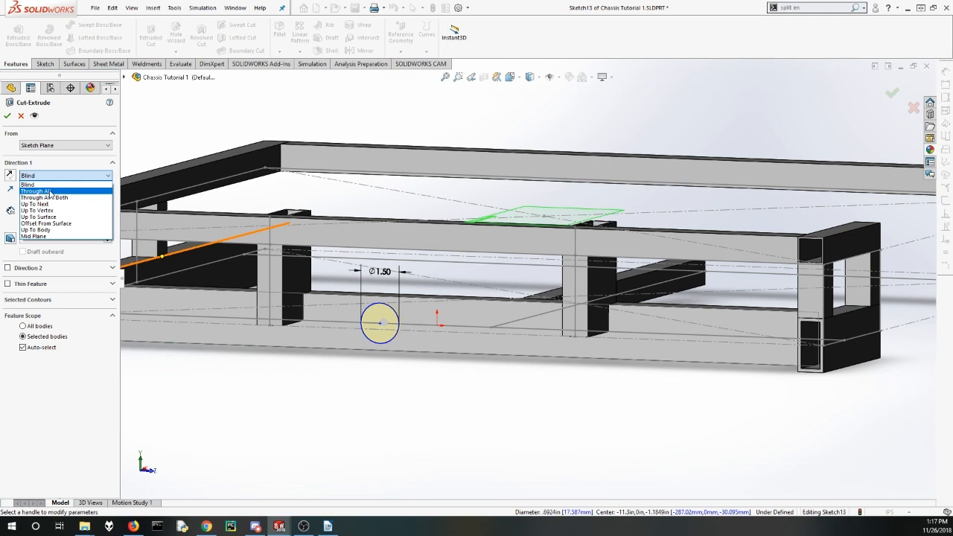
pyautogui.click(36, 191)
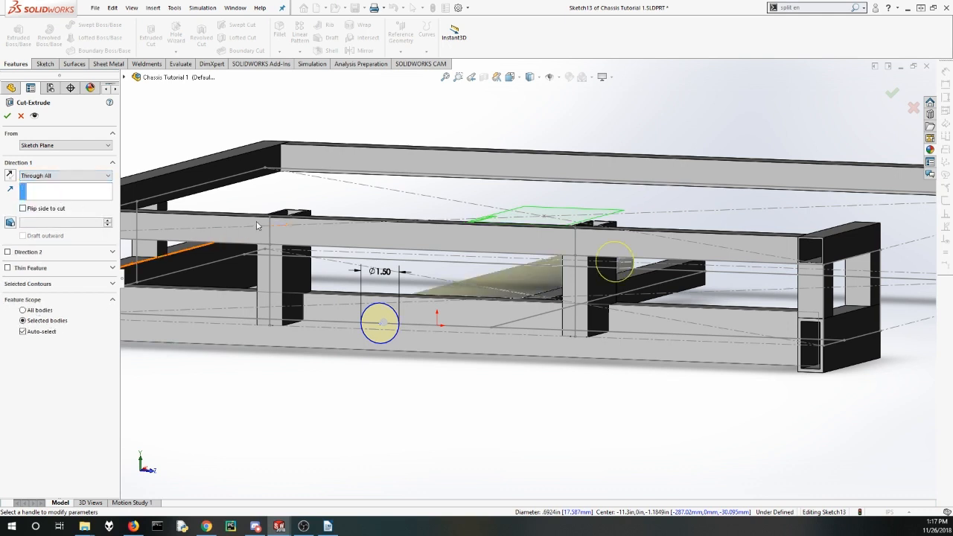
pyautogui.click(7, 116)
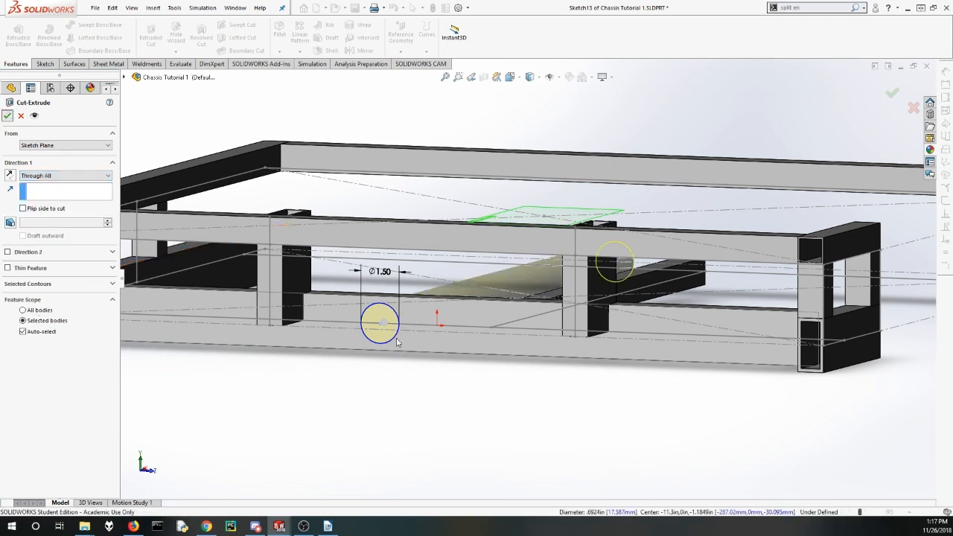
pyautogui.moveTo(433, 399)
pyautogui.mouseDown(button='middle')
pyautogui.moveTo(442, 392)
pyautogui.moveTo(423, 385)
pyautogui.mouseUp(button='middle')
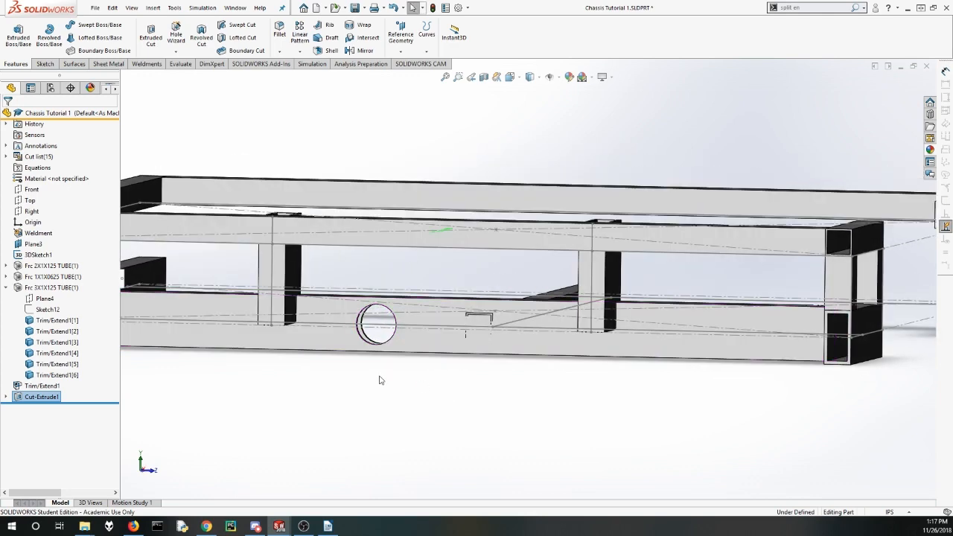
pyautogui.click(380, 379)
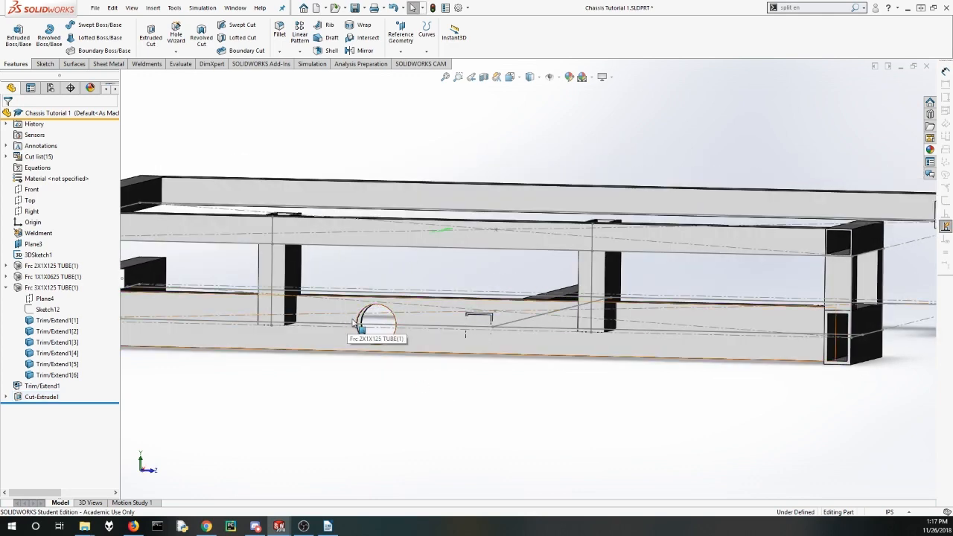
# Step: Sketch two points on the lower rail's outer face along its centerline, one each side of the hole, about 3.48 in and 0.90 in from the origin
pyautogui.click(355, 322)
pyautogui.click(392, 302)
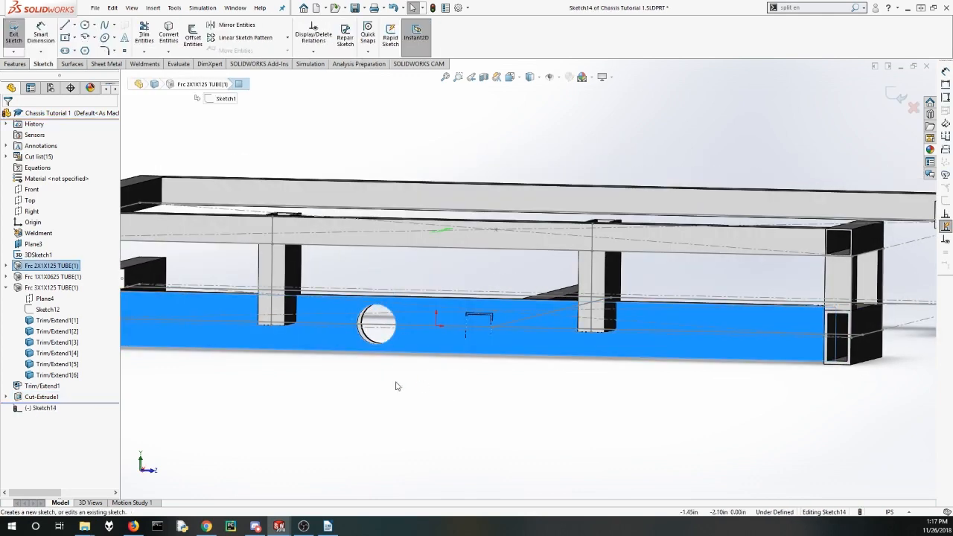
pyautogui.click(123, 51)
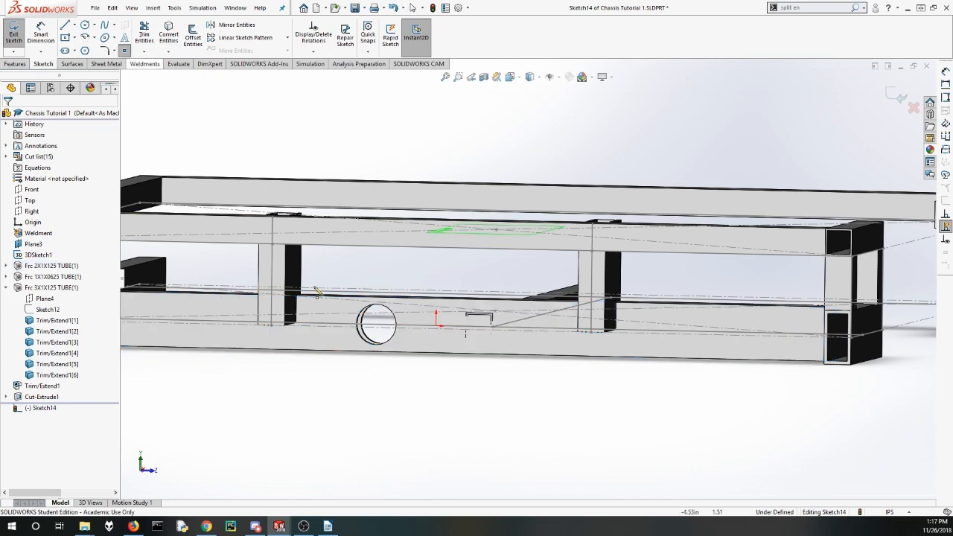
pyautogui.scroll(-3, 283, 335)
pyautogui.moveTo(418, 295)
pyautogui.mouseDown(button='middle')
pyautogui.moveTo(415, 278)
pyautogui.moveTo(412, 305)
pyautogui.mouseUp(button='middle')
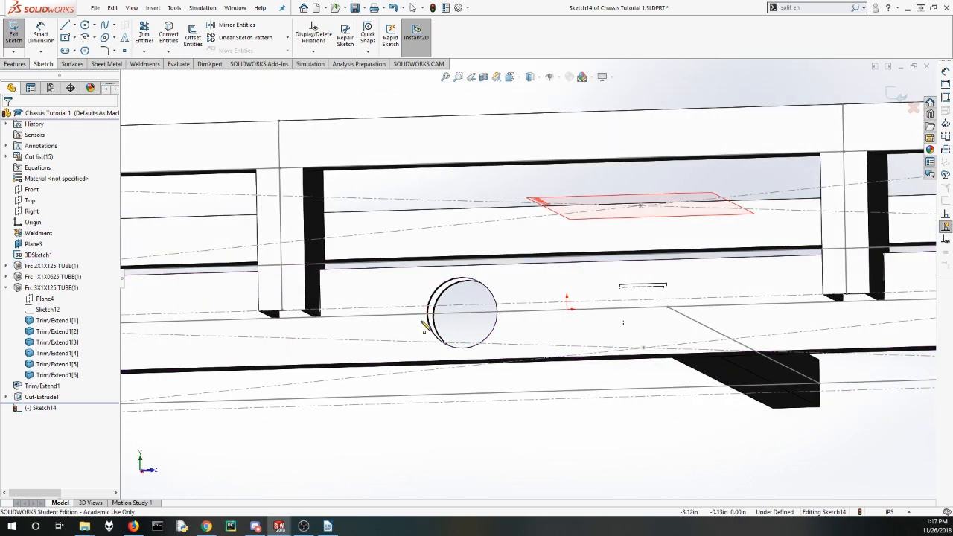
pyautogui.click(403, 315)
pyautogui.click(525, 311)
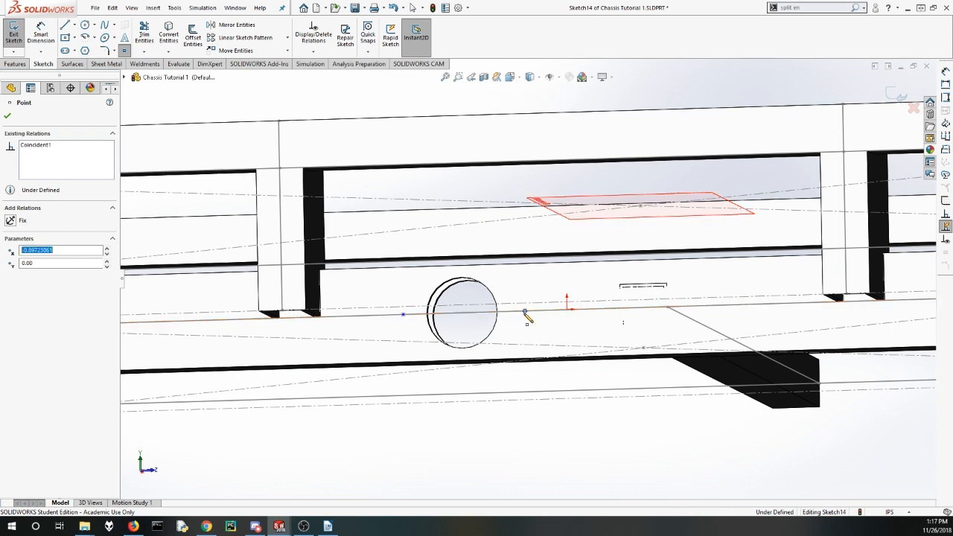
pyautogui.press('Escape')
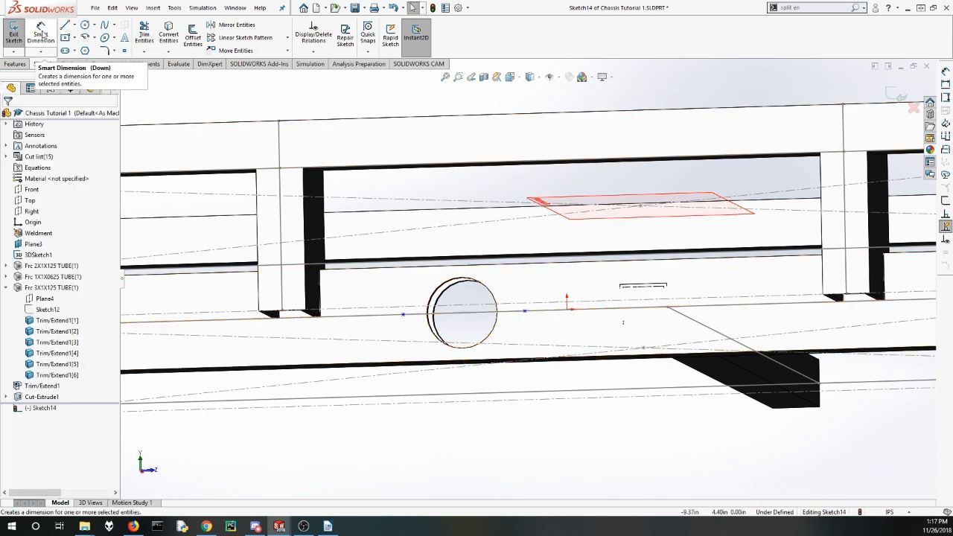
# Step: Dimension the point farther from the origin to the hole's center as 1.875/2 in
pyautogui.click(42, 33)
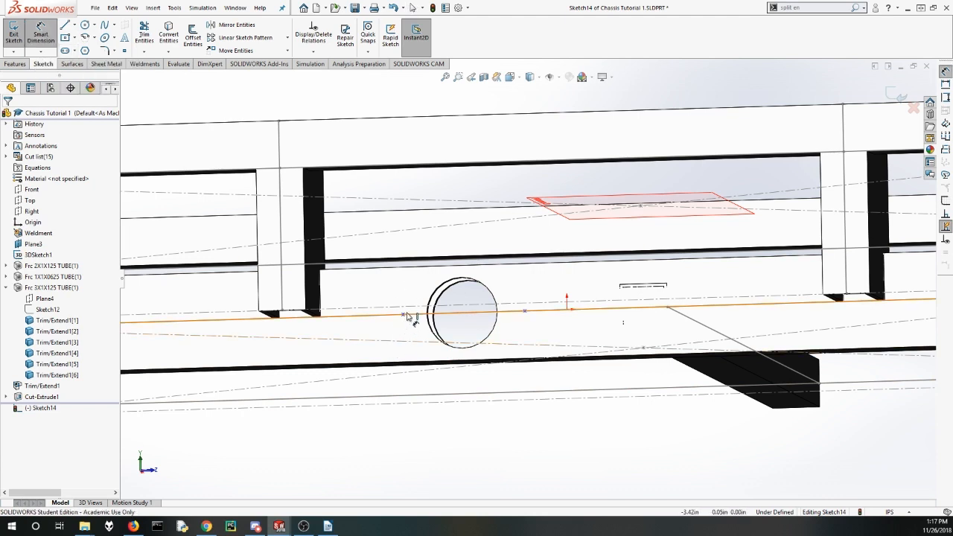
pyautogui.click(404, 315)
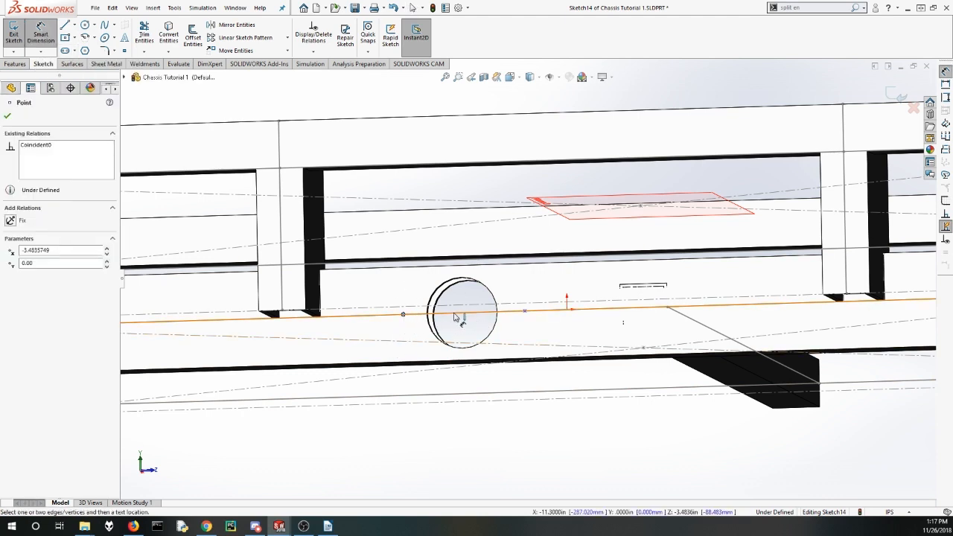
pyautogui.click(435, 321)
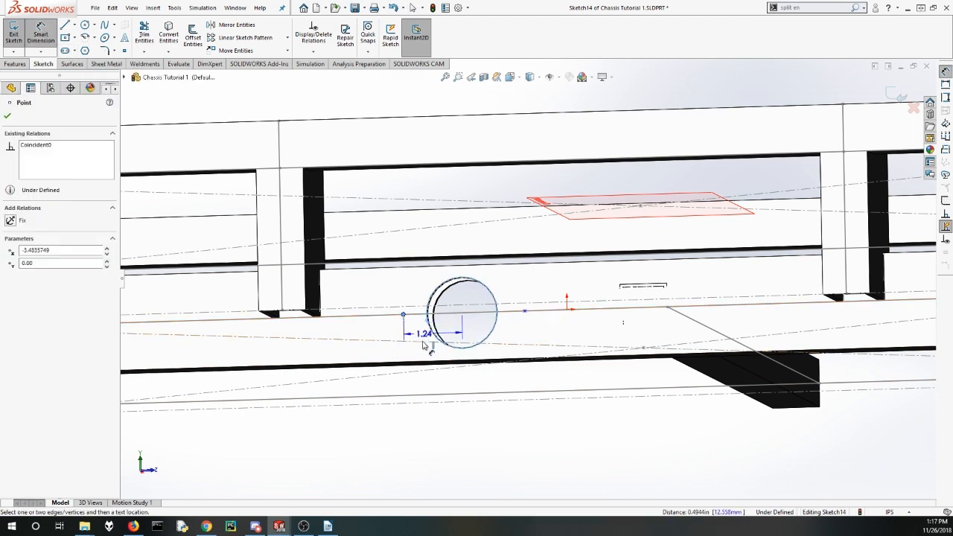
pyautogui.click(426, 402)
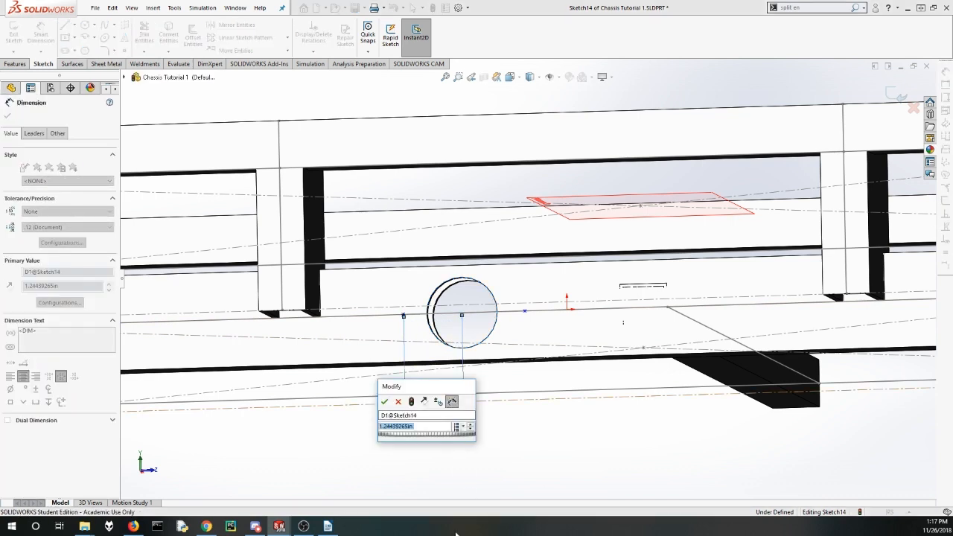
pyautogui.write('1.875')
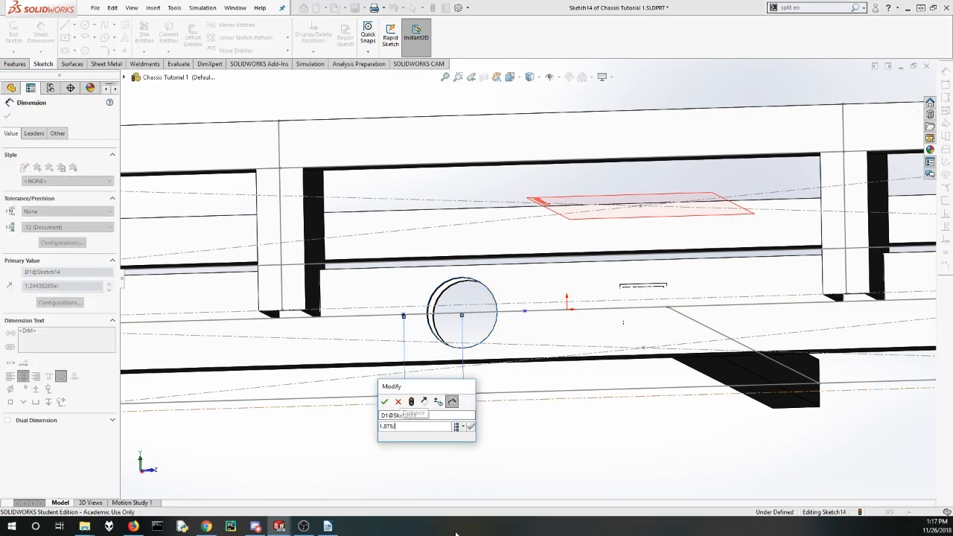
pyautogui.write('/2')
pyautogui.press('Return')
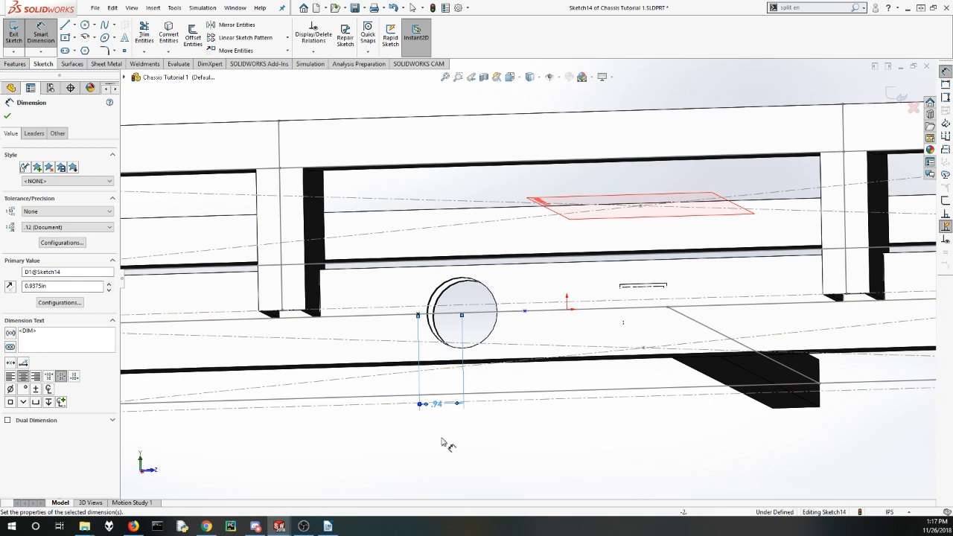
pyautogui.click(443, 444)
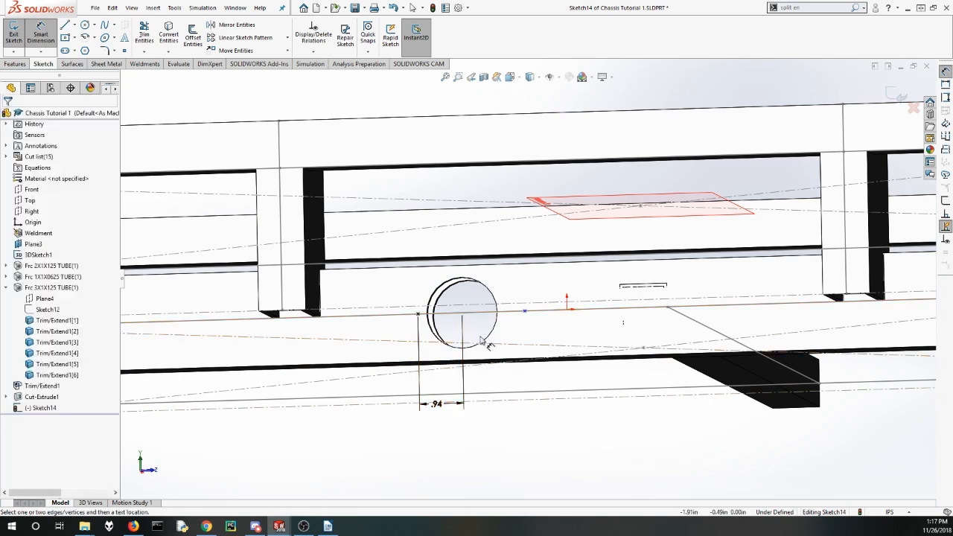
# Step: Dimension the point nearer the origin to the hole's center as 1.875/2 in and exit the sketch
pyautogui.click(488, 337)
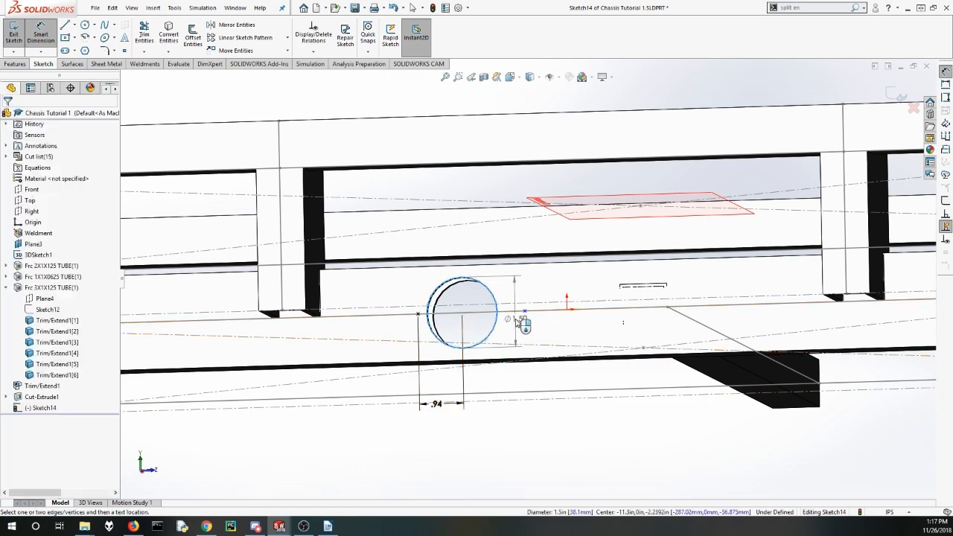
pyautogui.click(525, 311)
pyautogui.click(498, 404)
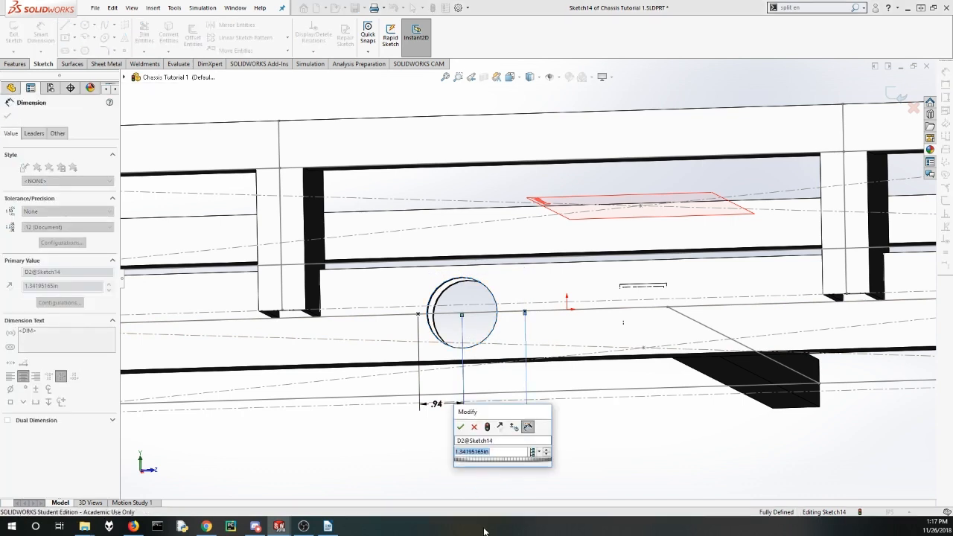
pyautogui.write('1.875/2')
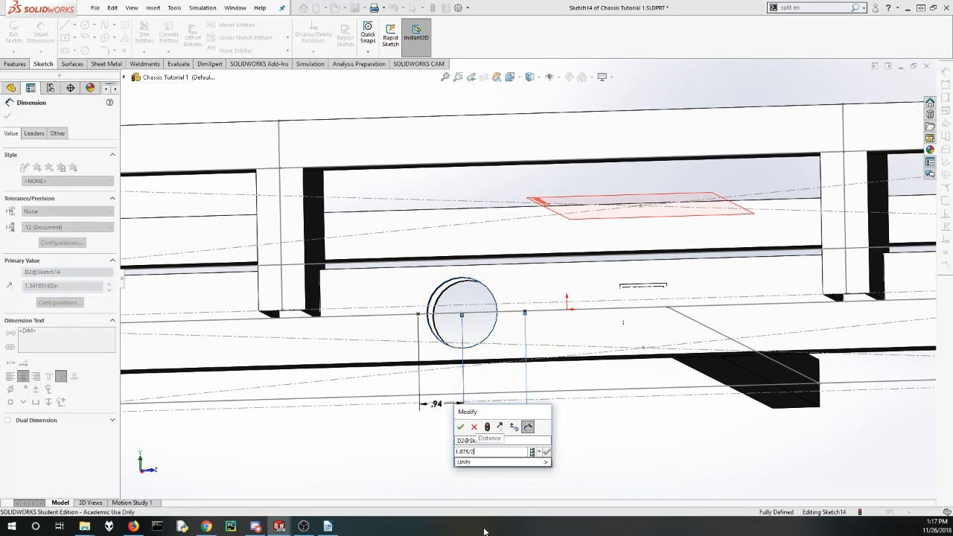
pyautogui.press('Return')
pyautogui.press('Escape')
pyautogui.scroll(1, 485, 303)
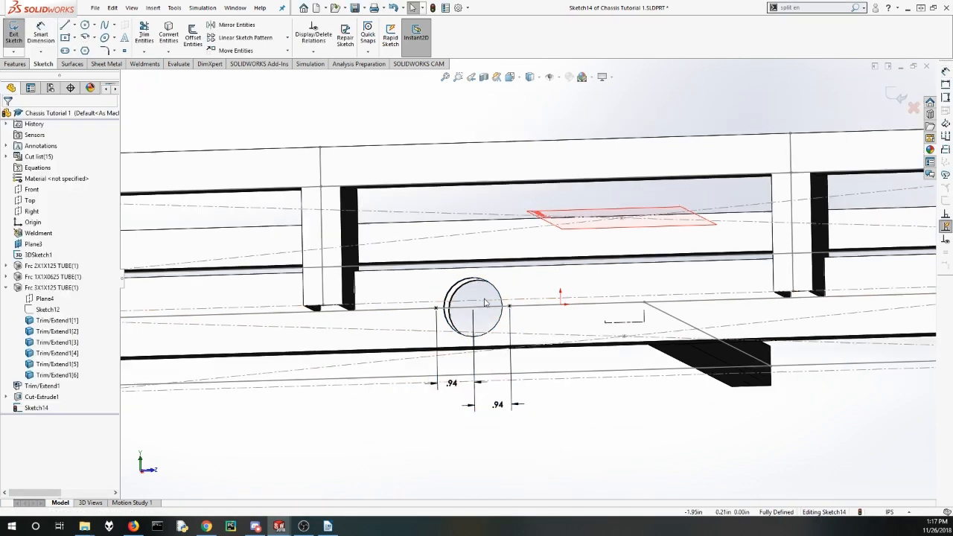
pyautogui.moveTo(484, 303)
pyautogui.mouseDown(button='middle')
pyautogui.moveTo(501, 304)
pyautogui.moveTo(504, 318)
pyautogui.mouseUp(button='middle')
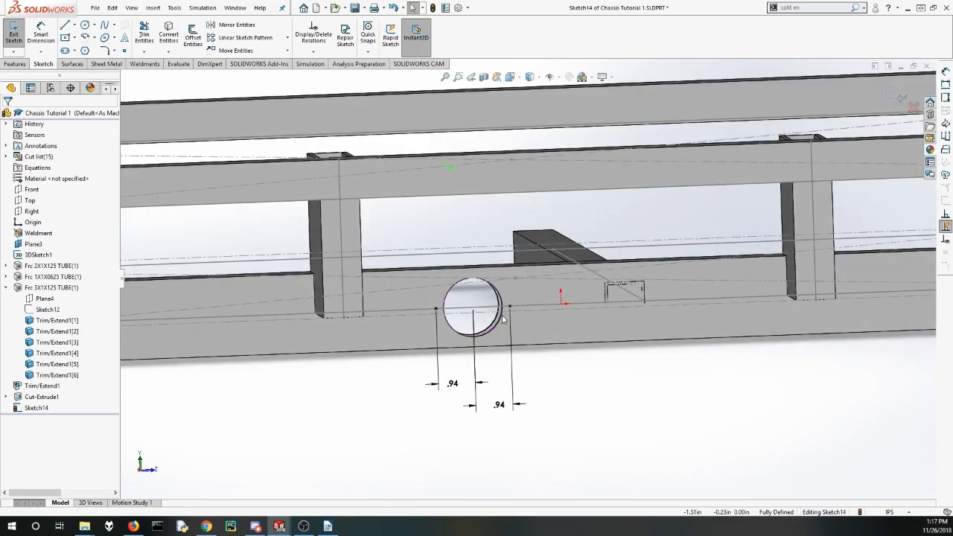
pyautogui.scroll(1, 502, 316)
pyautogui.moveTo(482, 250); pyautogui.dragTo(477, 244, button='middle')
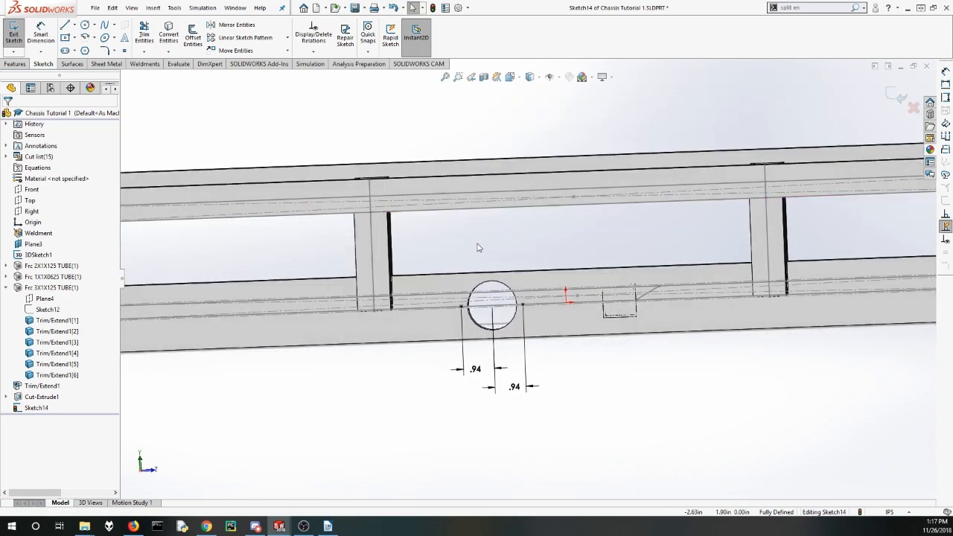
pyautogui.moveTo(407, 248); pyautogui.dragTo(430, 258, button='middle')
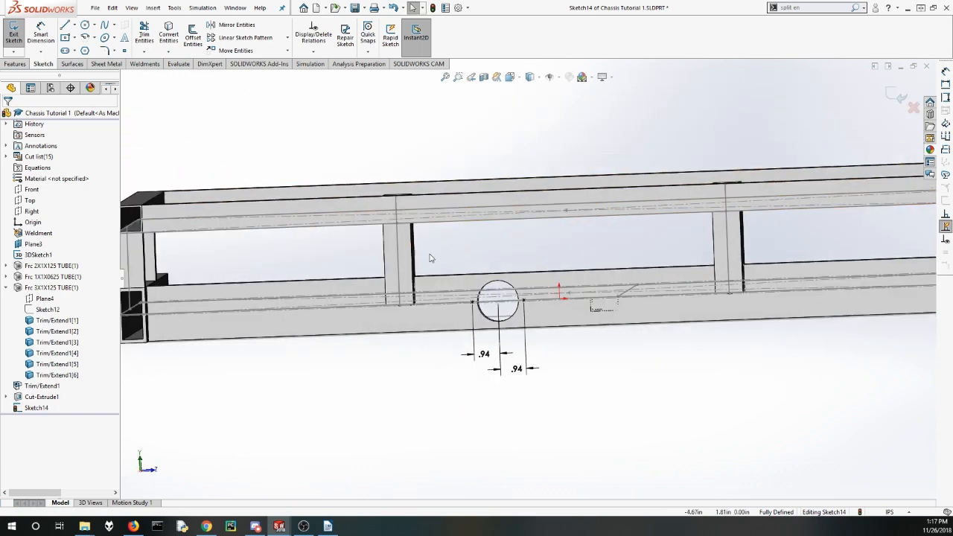
pyautogui.click(13, 34)
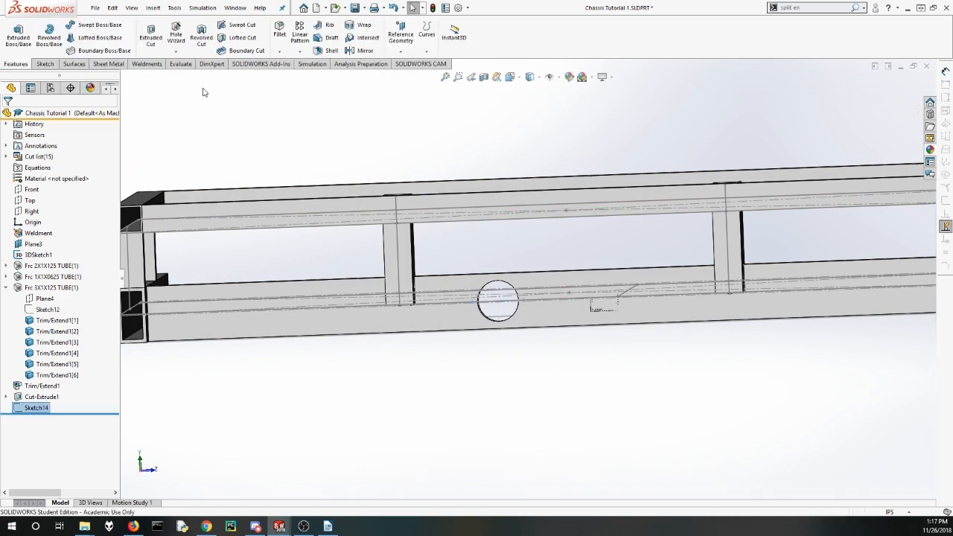
# Step: Set up a Hole Wizard hole as an ANSI Inch screw clearance, size #10, with Loose fit and Through All
pyautogui.click(179, 28)
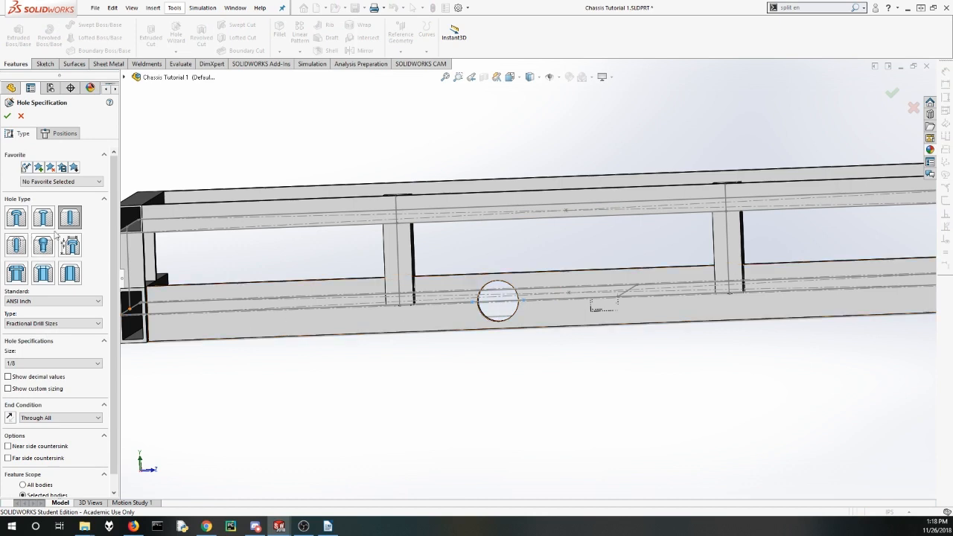
pyautogui.click(46, 324)
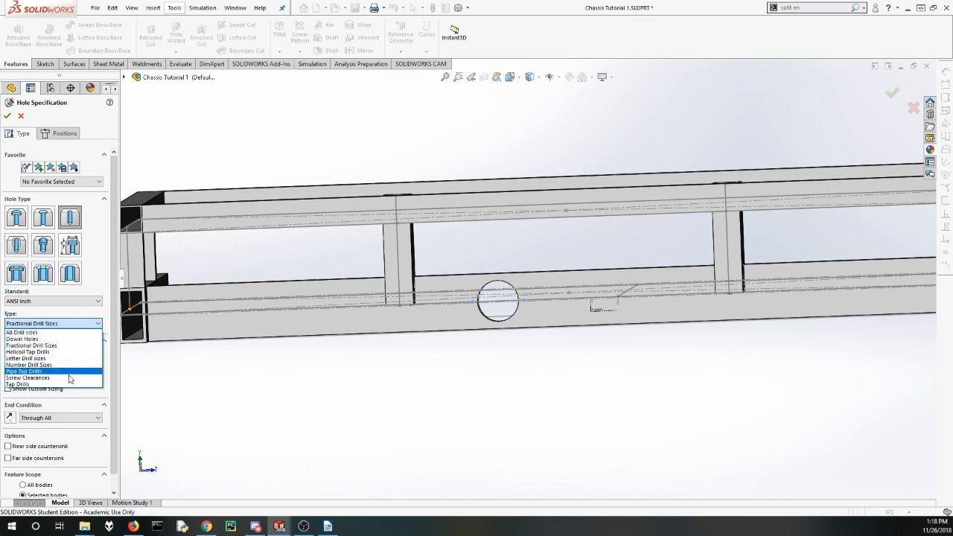
pyautogui.click(45, 378)
pyautogui.click(63, 362)
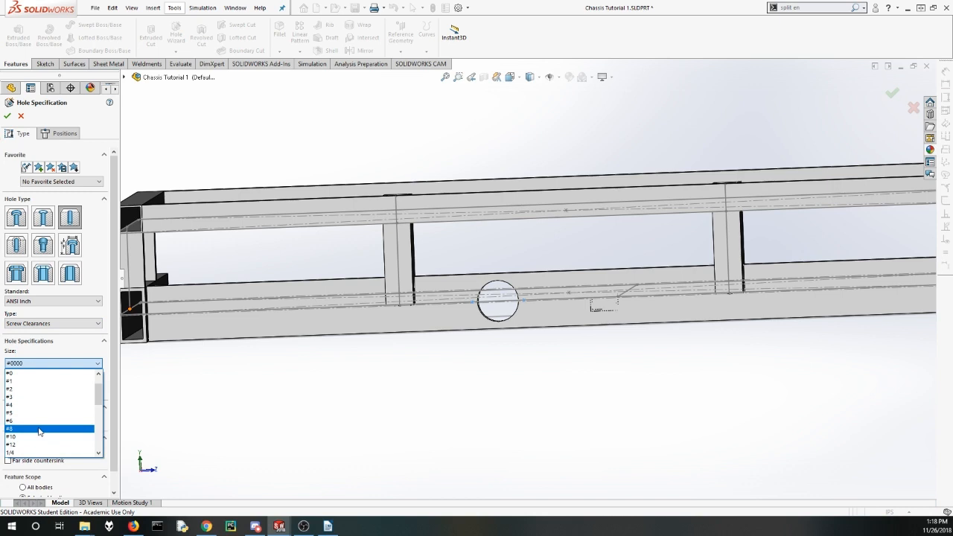
pyautogui.click(41, 429)
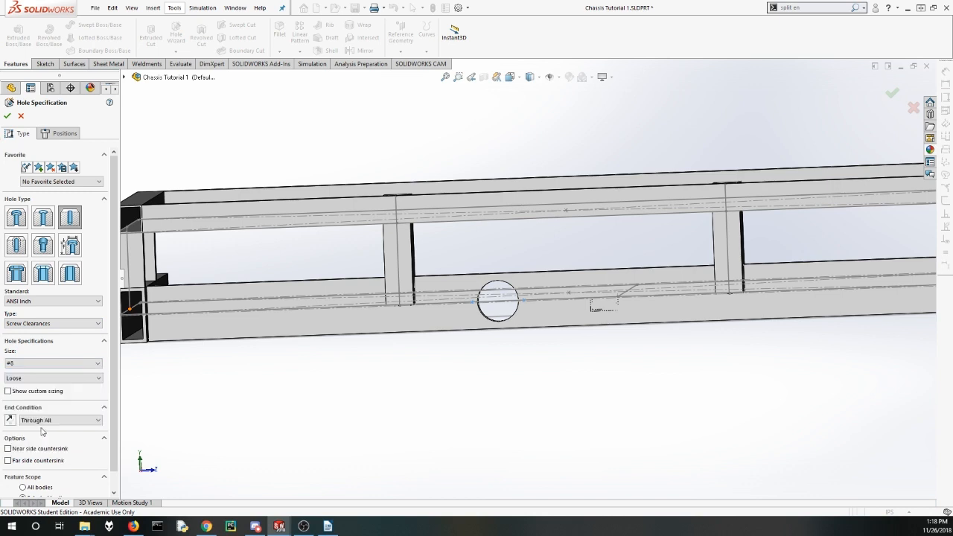
pyautogui.click(62, 364)
pyautogui.click(62, 381)
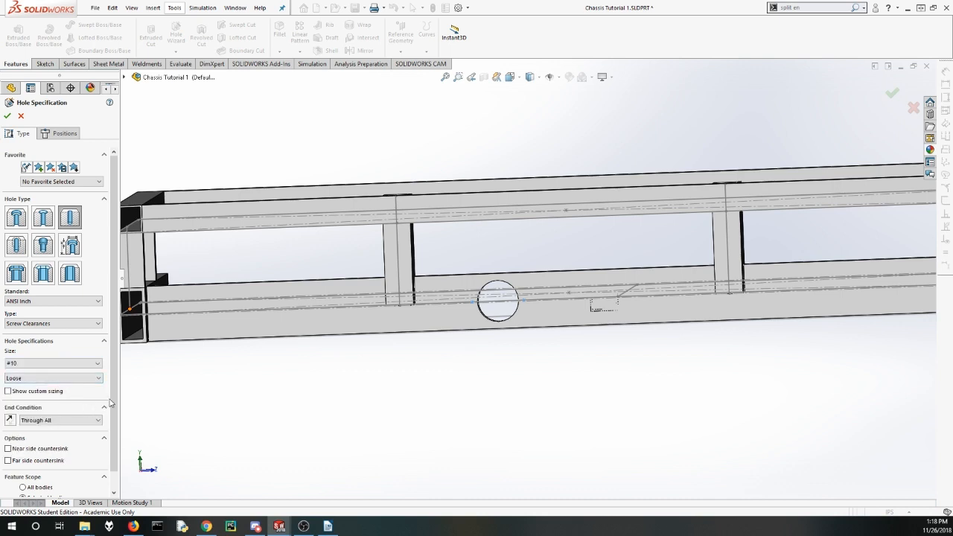
# Step: Position the clearance holes on the two sketched points either side of the large hole and create them
pyautogui.click(61, 133)
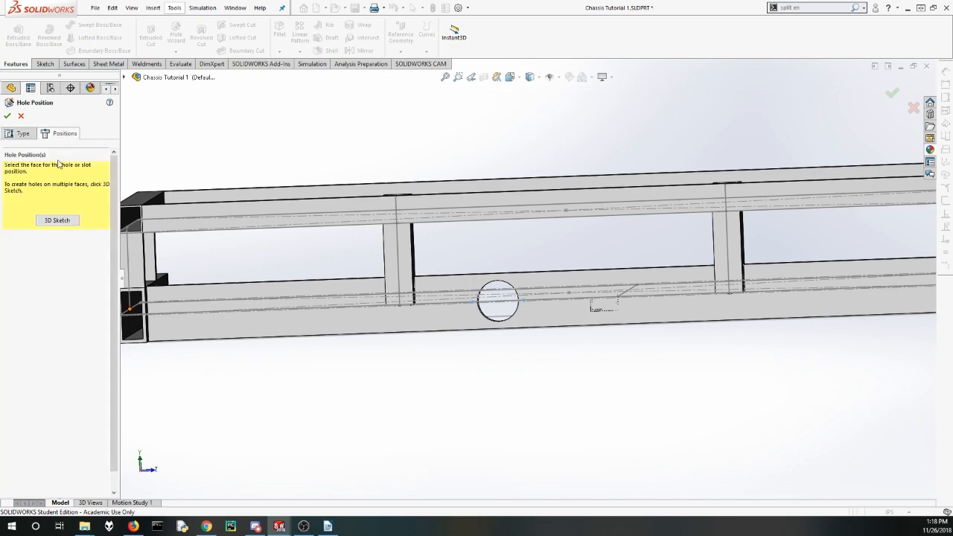
pyautogui.click(58, 221)
pyautogui.scroll(-3, 614, 334)
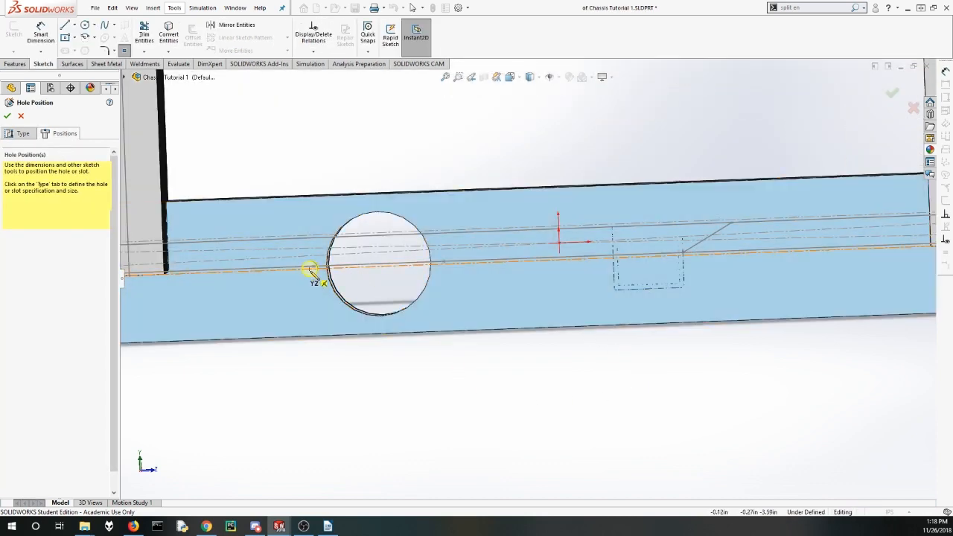
pyautogui.click(312, 268)
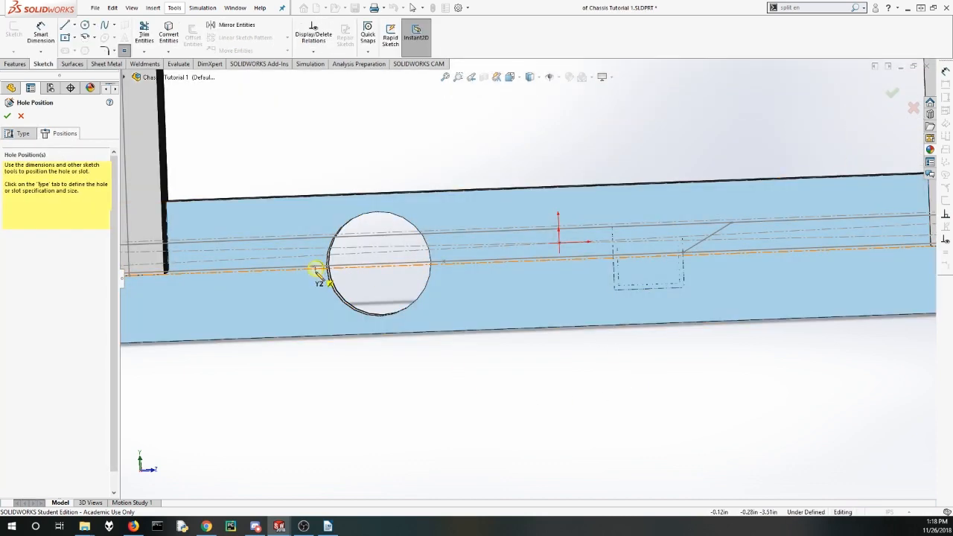
pyautogui.click(443, 261)
pyautogui.click(8, 117)
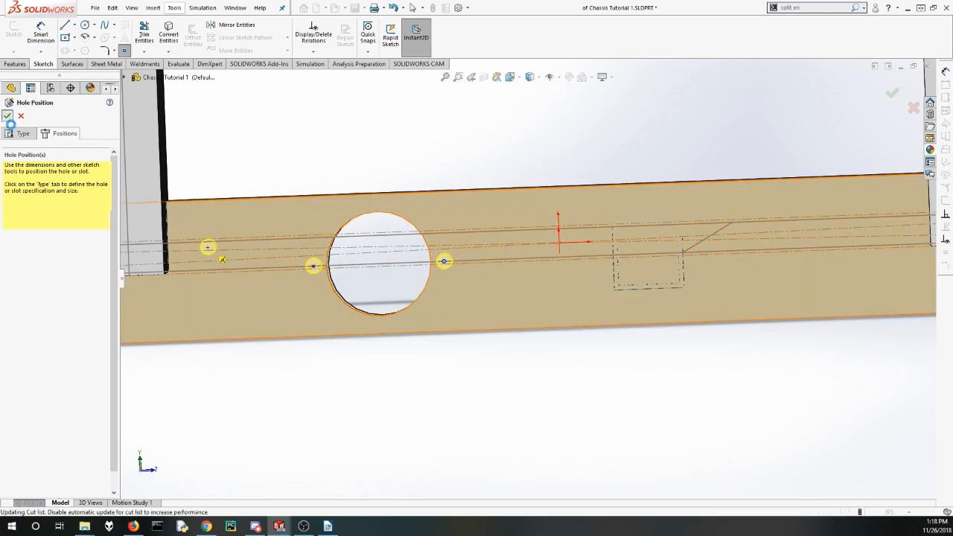
# Step: Sketch a straight slot about 1.16 in between centers and 1.01 in wide on the lower rail's outer face, along its centerline near the open end
pyautogui.scroll(5, 311, 247)
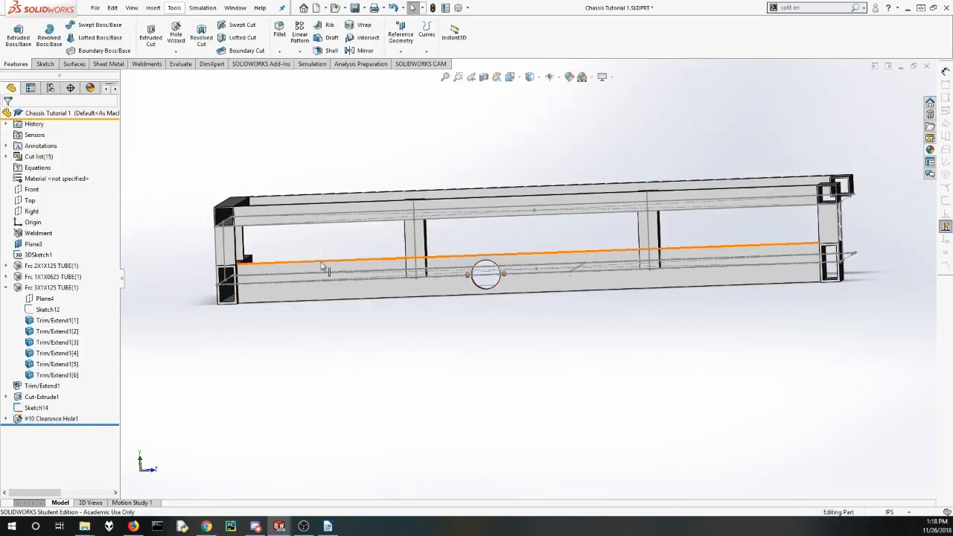
pyautogui.moveTo(325, 273)
pyautogui.mouseDown(button='middle')
pyautogui.moveTo(326, 230)
pyautogui.moveTo(333, 287)
pyautogui.mouseUp(button='middle')
pyautogui.click(358, 347)
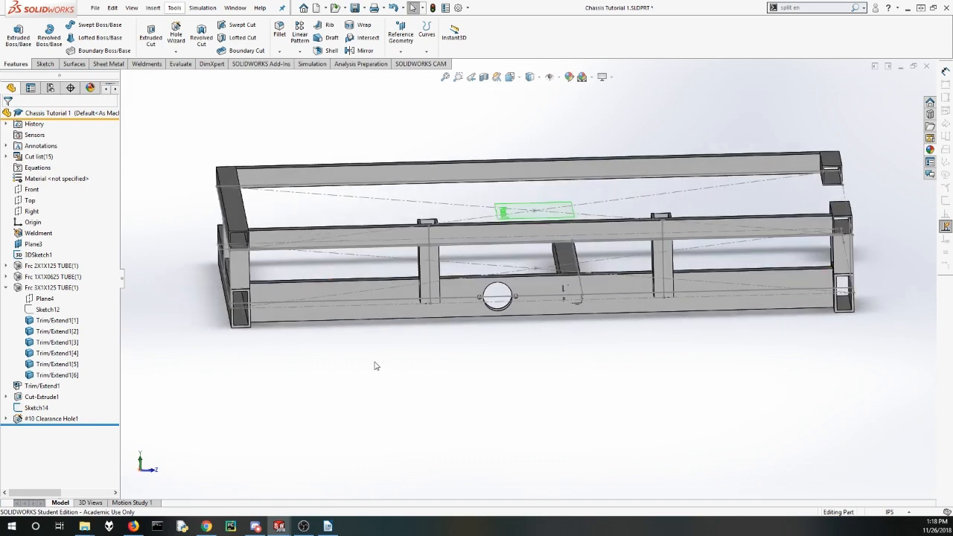
pyautogui.scroll(-2, 291, 320)
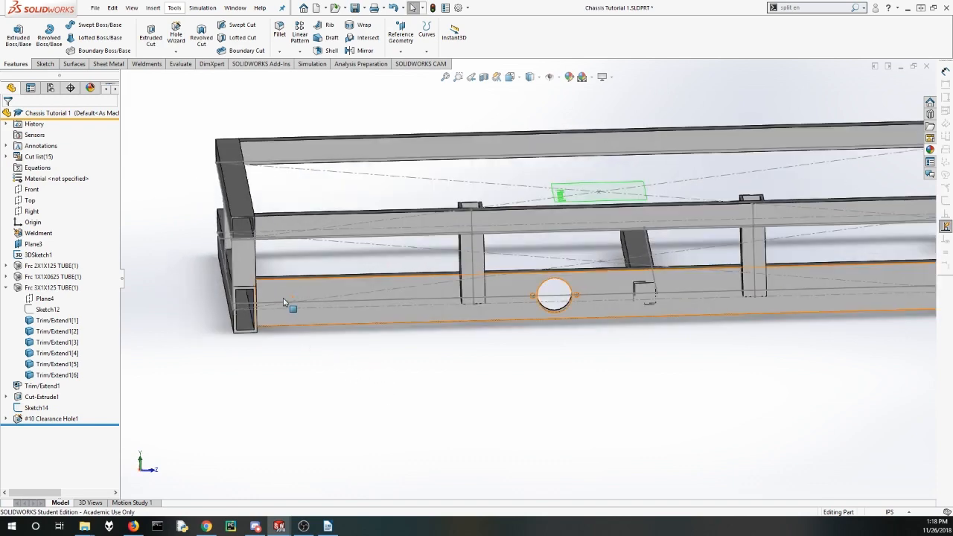
pyautogui.click(298, 304)
pyautogui.click(341, 262)
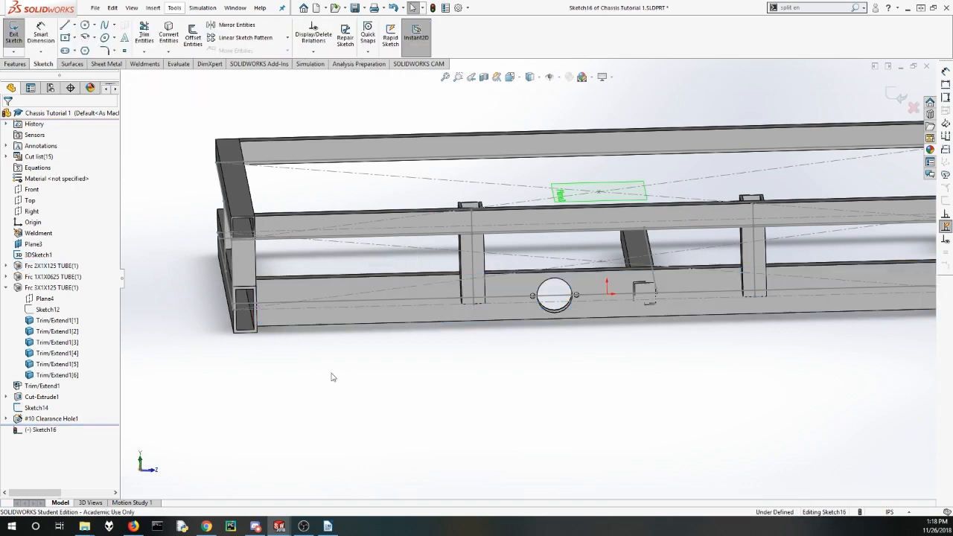
pyautogui.click(65, 51)
pyautogui.click(300, 301)
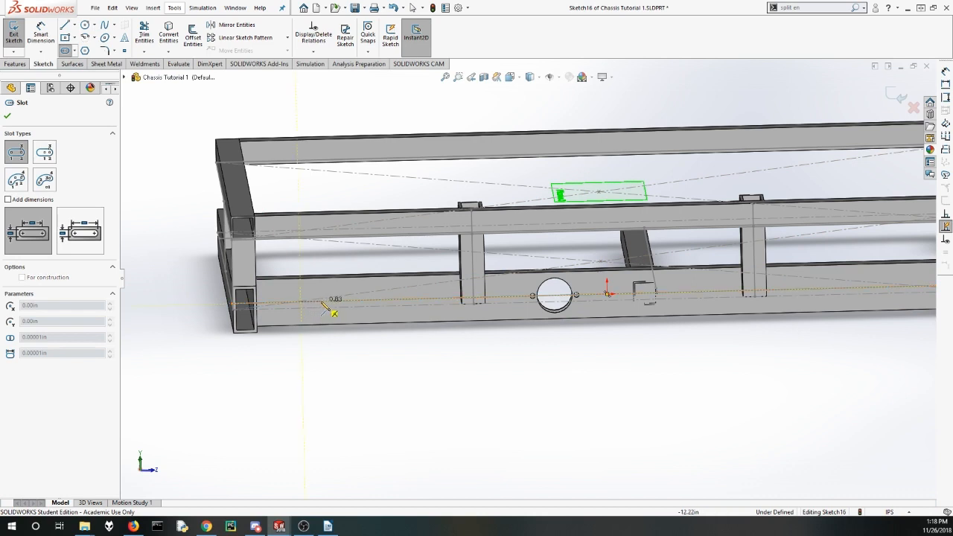
pyautogui.click(327, 301)
pyautogui.click(335, 295)
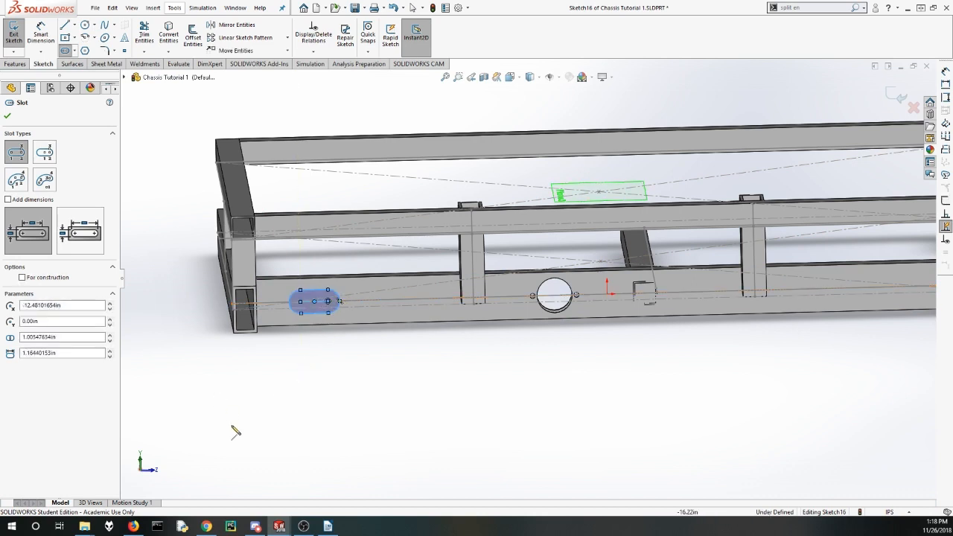
pyautogui.press('Escape')
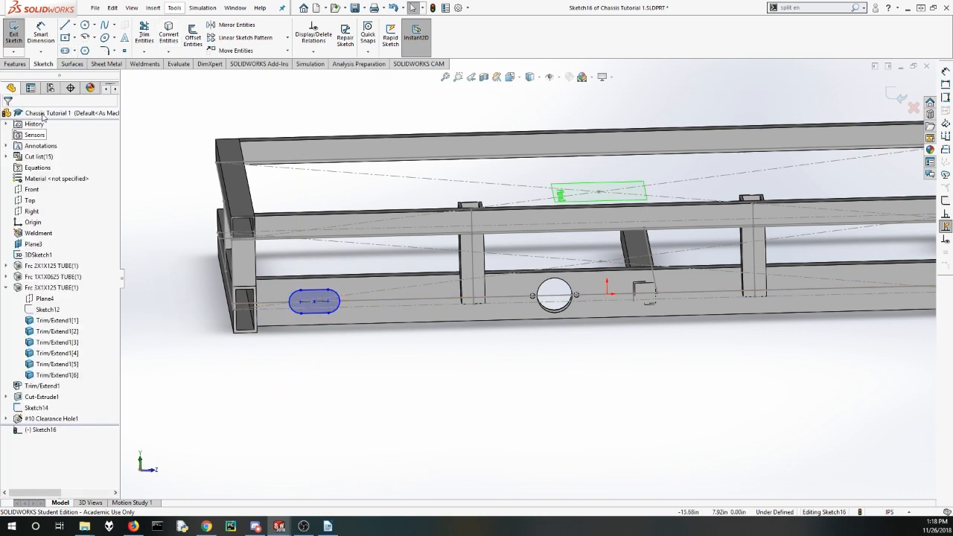
# Step: Dimension the slot's width as 0.75 in
pyautogui.click(41, 33)
pyautogui.scroll(-3, 283, 328)
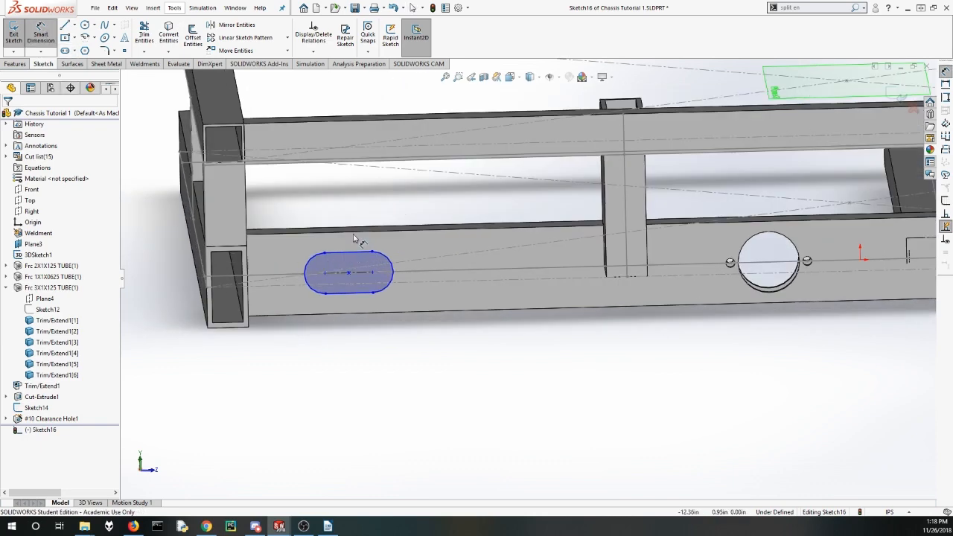
pyautogui.click(350, 295)
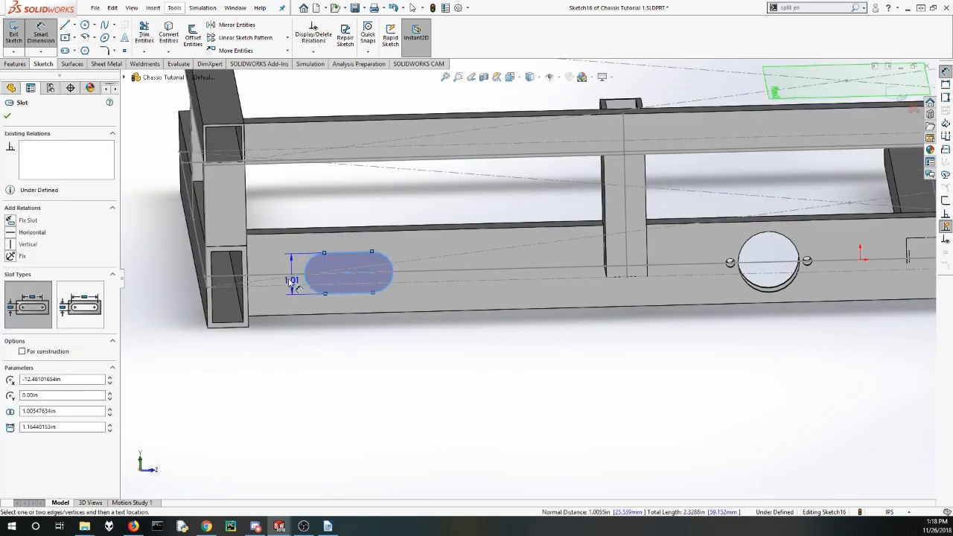
pyautogui.click(291, 274)
pyautogui.write('0.75')
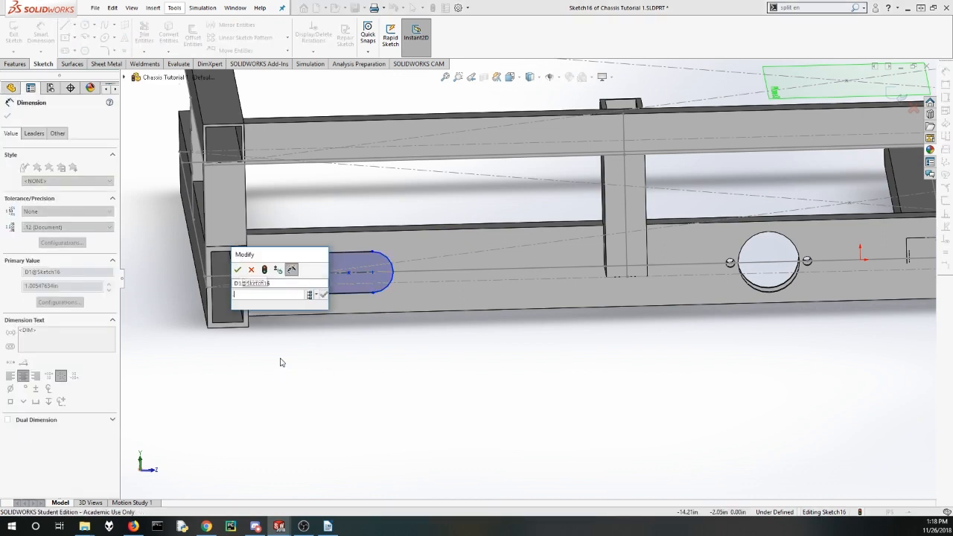
pyautogui.press('Return')
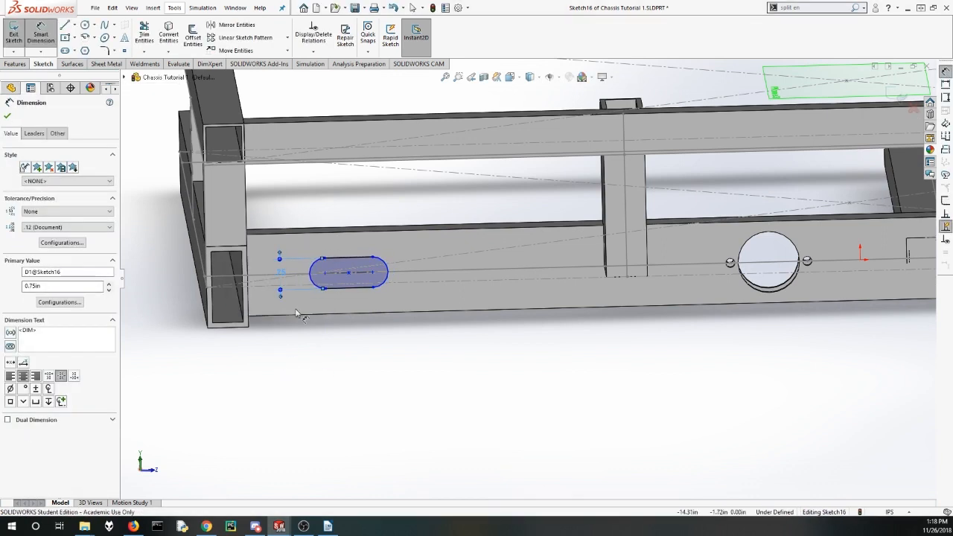
pyautogui.press('Escape')
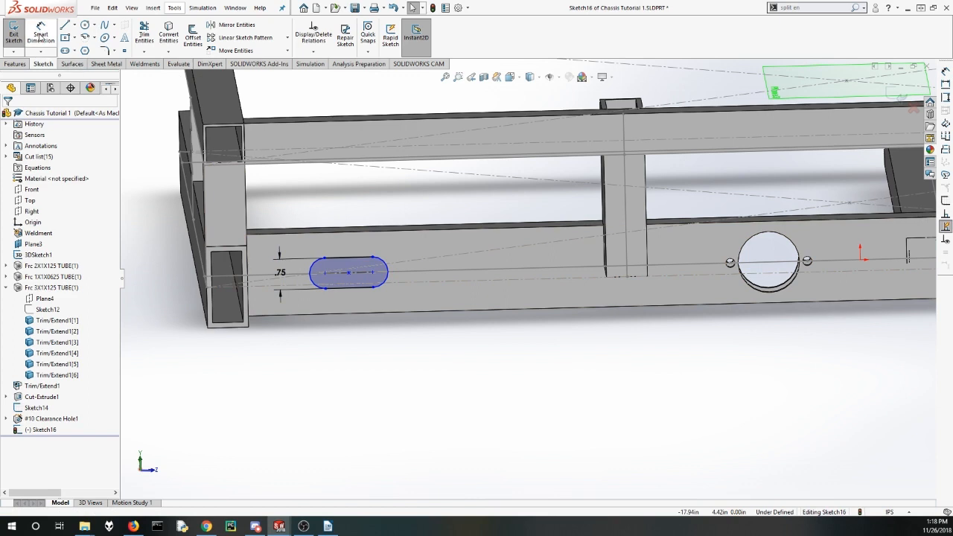
# Step: Dimension the slot's center-to-center length as 0.75 in
pyautogui.click(41, 35)
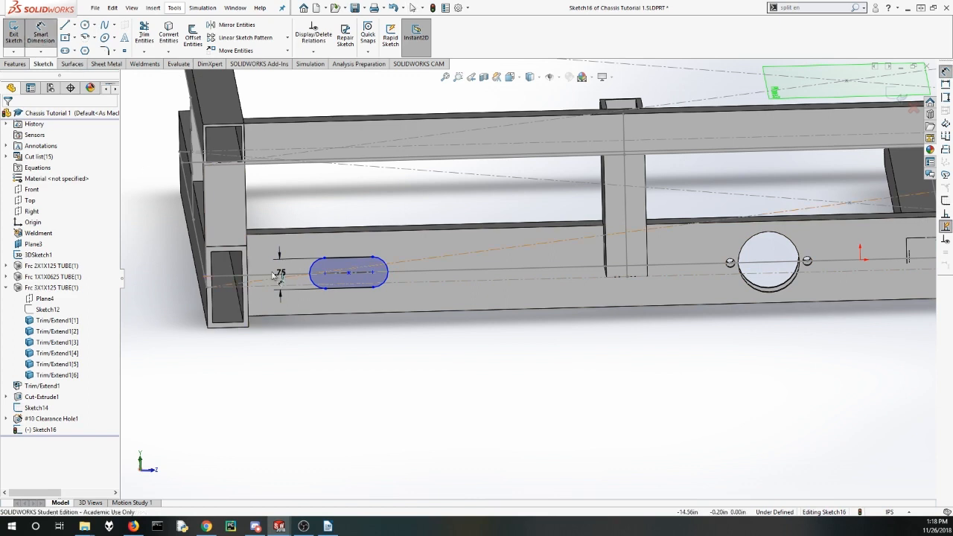
pyautogui.click(340, 291)
pyautogui.click(353, 344)
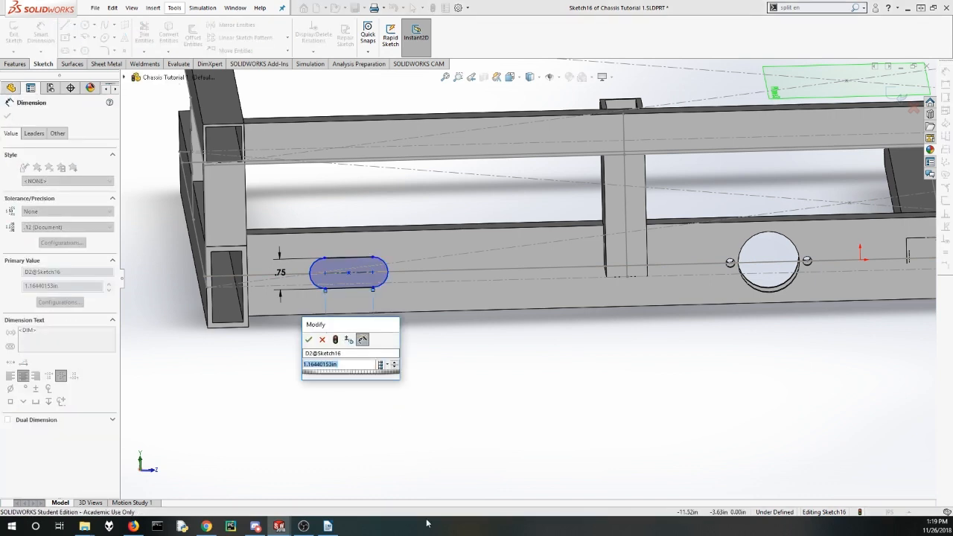
pyautogui.write('.75')
pyautogui.press('Return')
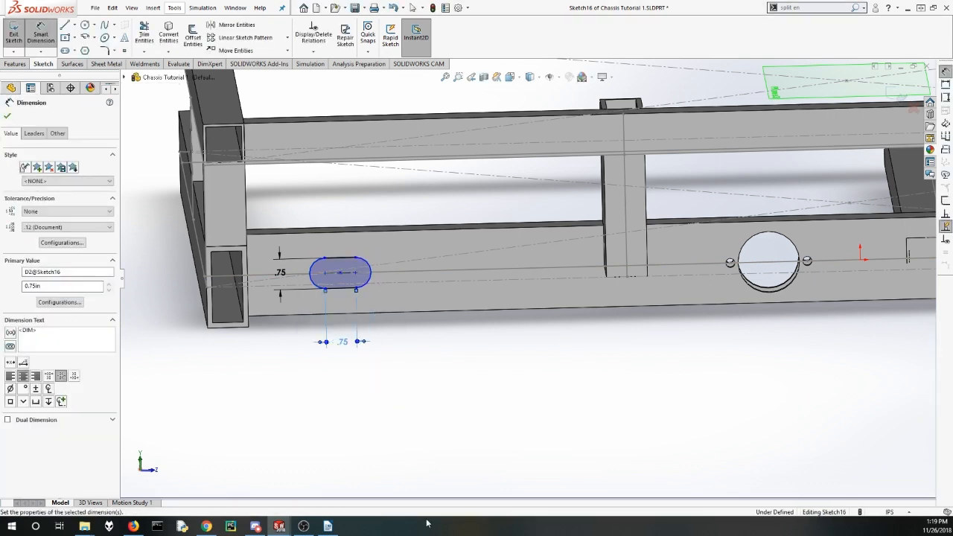
pyautogui.press('Escape')
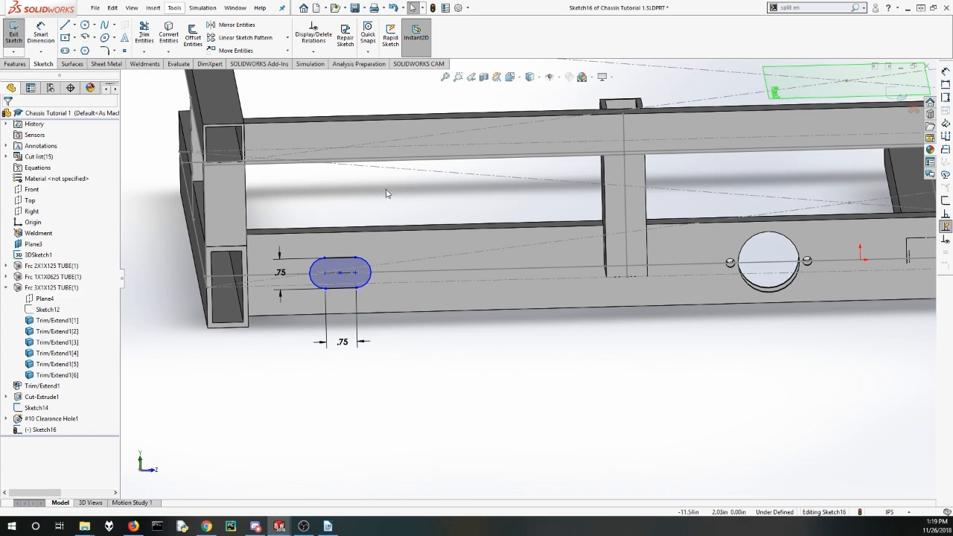
# Step: Dimension the slot's nearer arc center to the rail's end edge as 2.5 in
pyautogui.moveTo(342, 258); pyautogui.dragTo(320, 273, button='middle')
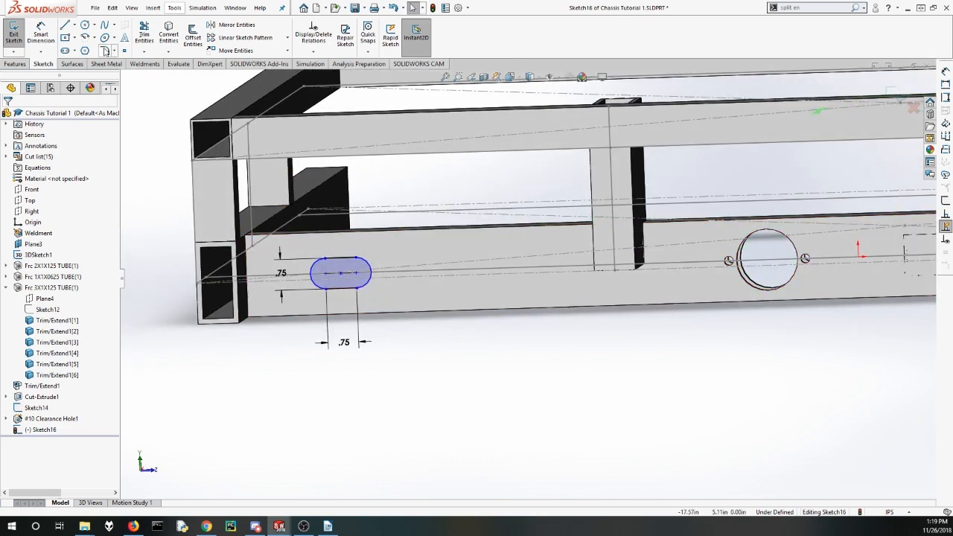
pyautogui.click(41, 34)
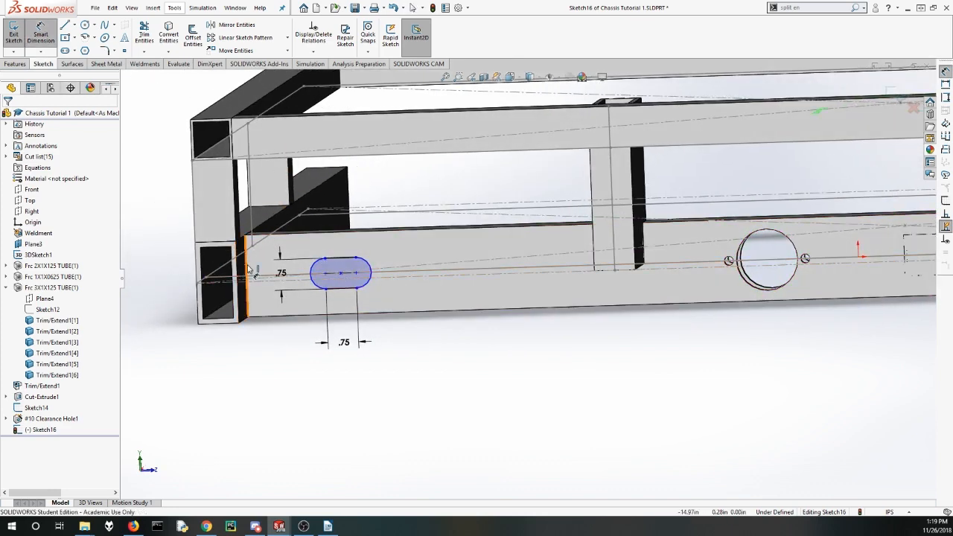
pyautogui.click(248, 281)
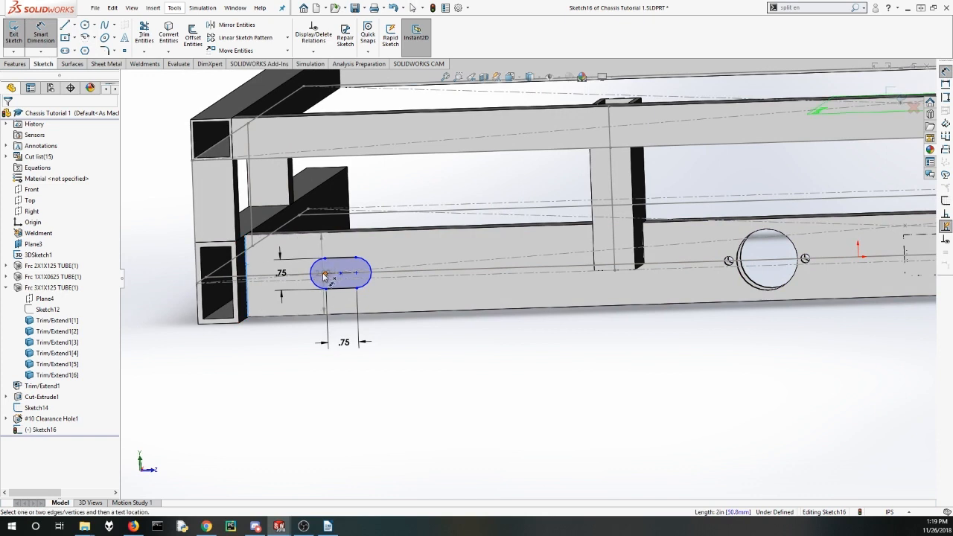
pyautogui.click(325, 274)
pyautogui.click(257, 365)
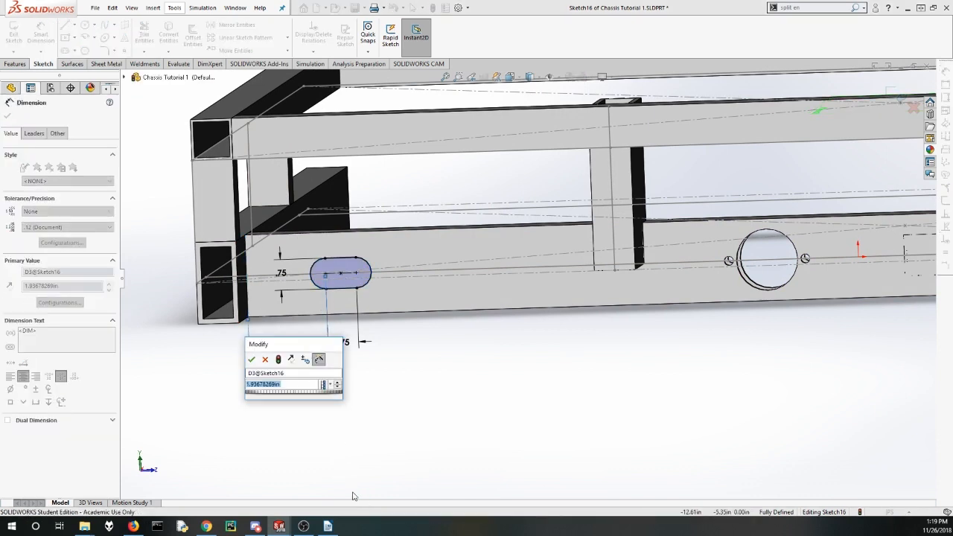
pyautogui.write('.5')
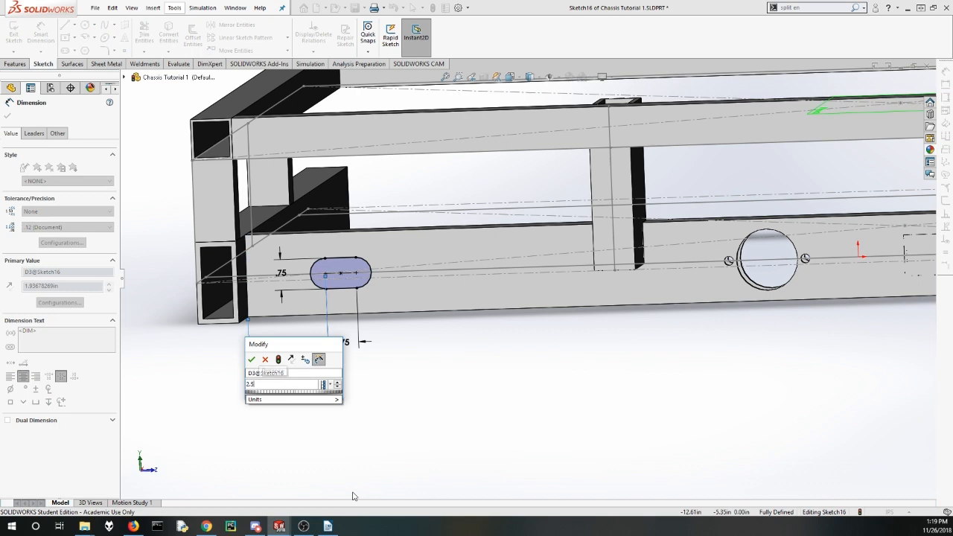
pyautogui.press('Return')
pyautogui.click(280, 422)
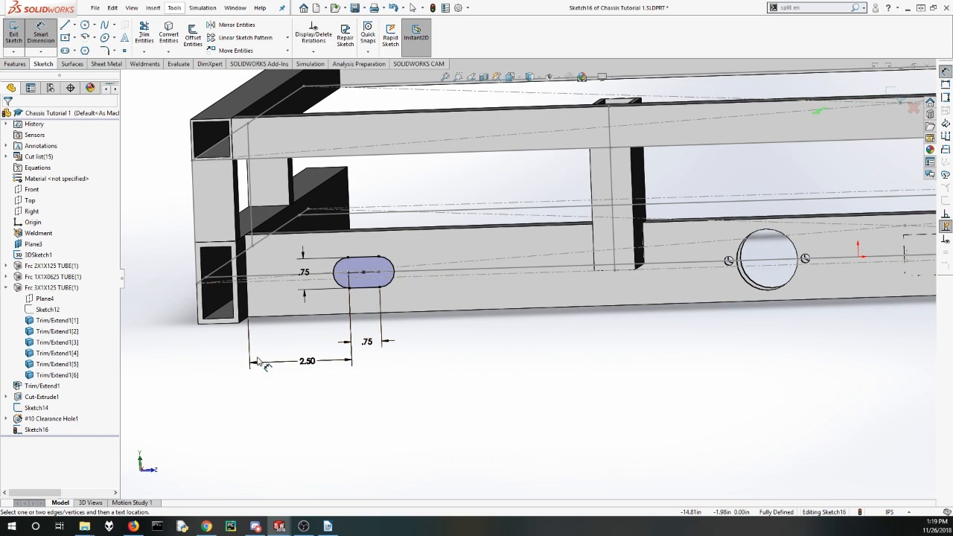
# Step: Examine the dimensioned slot and its placement along the lower rail of the whole chassis
pyautogui.moveTo(258, 362); pyautogui.dragTo(243, 274, button='middle')
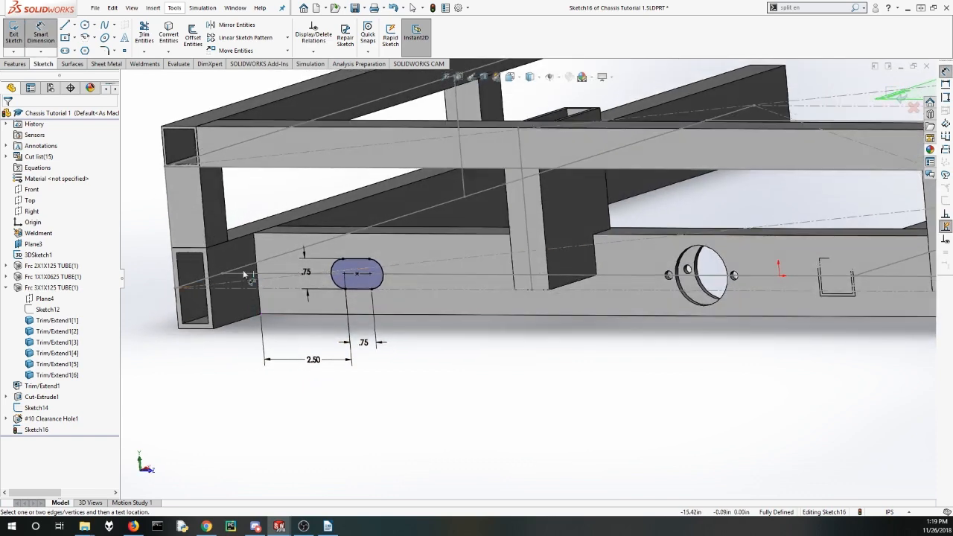
pyautogui.moveTo(295, 291); pyautogui.dragTo(330, 300, button='middle')
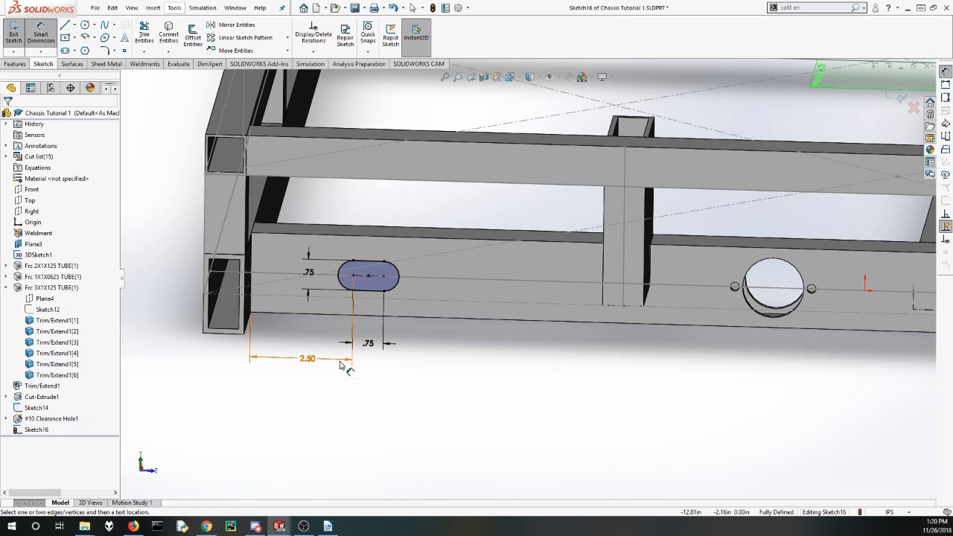
pyautogui.scroll(8, 630, 340)
pyautogui.scroll(-4, 679, 379)
pyautogui.scroll(1, 674, 181)
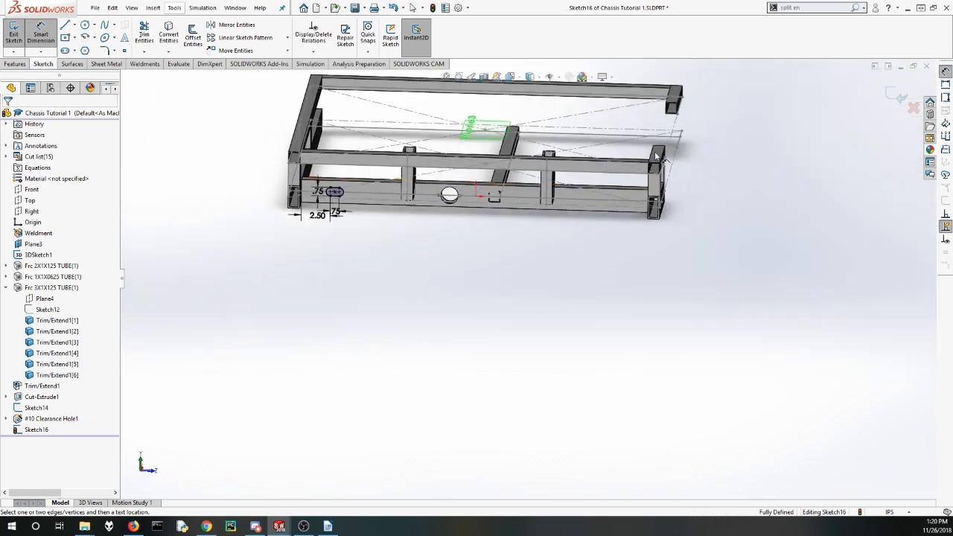
pyautogui.scroll(-1, 704, 106)
pyautogui.press('Escape')
pyautogui.scroll(-4, 663, 181)
pyautogui.scroll(6, 561, 225)
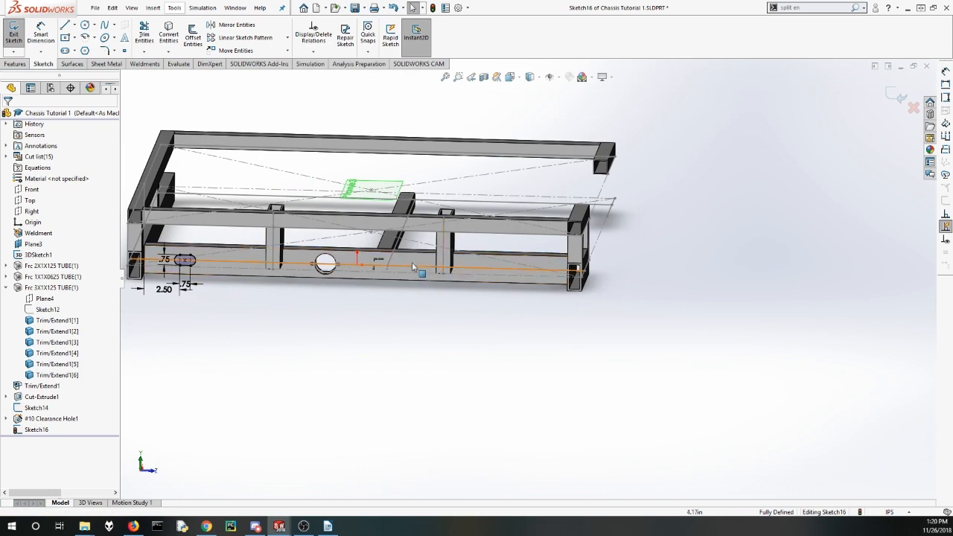
# Step: Place a sketch point on the rail's centerline, just past the slot on the side toward the large round hole
pyautogui.scroll(-3, 224, 231)
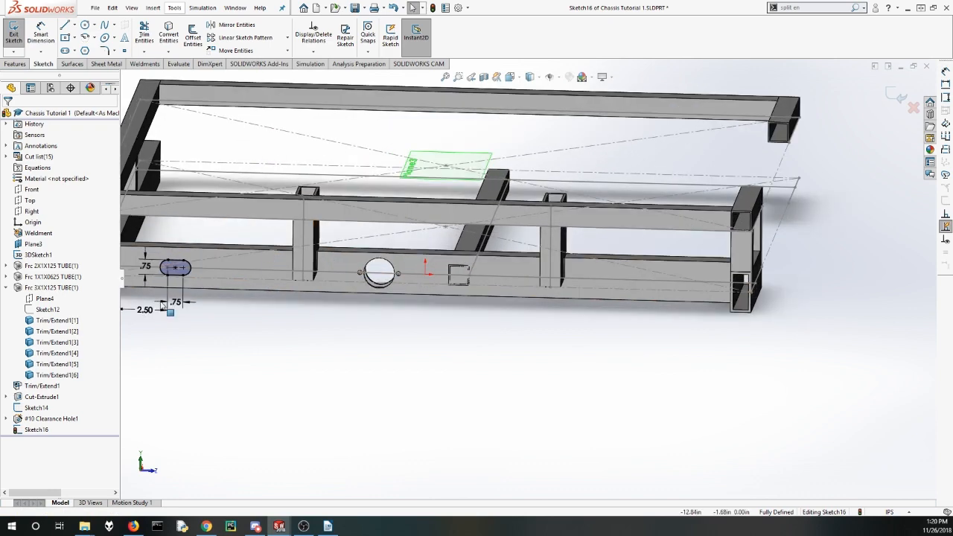
pyautogui.scroll(1, 216, 230)
pyautogui.scroll(-2, 219, 227)
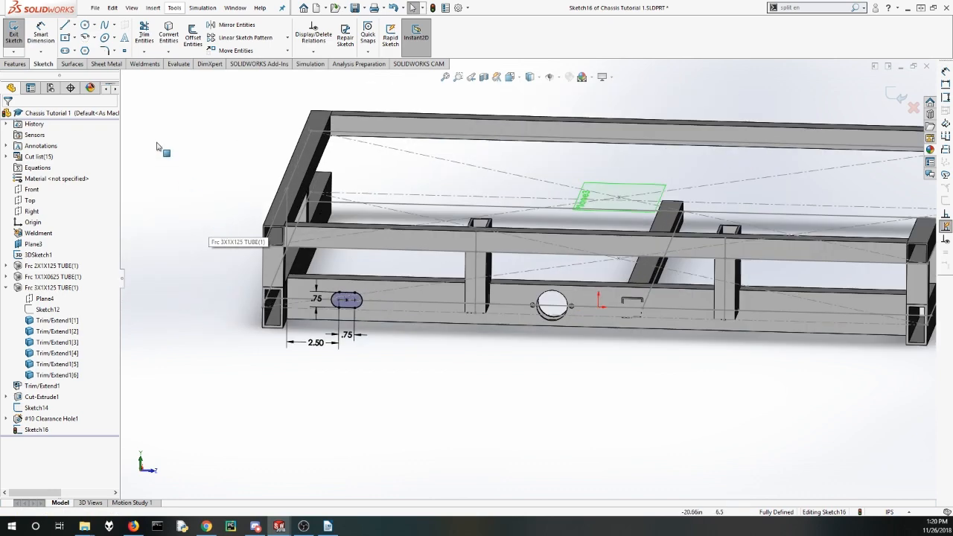
pyautogui.click(123, 52)
pyautogui.scroll(-3, 316, 287)
pyautogui.click(447, 317)
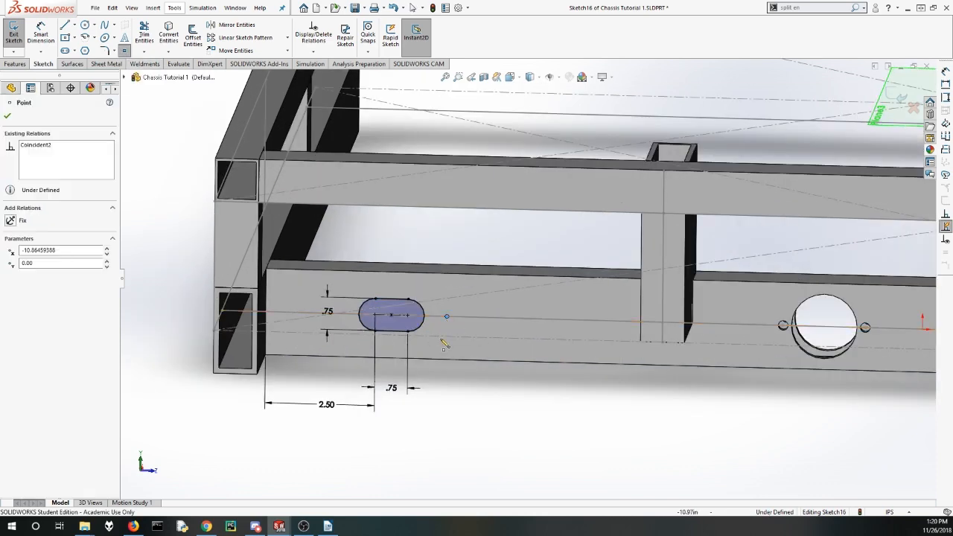
pyautogui.press('Escape')
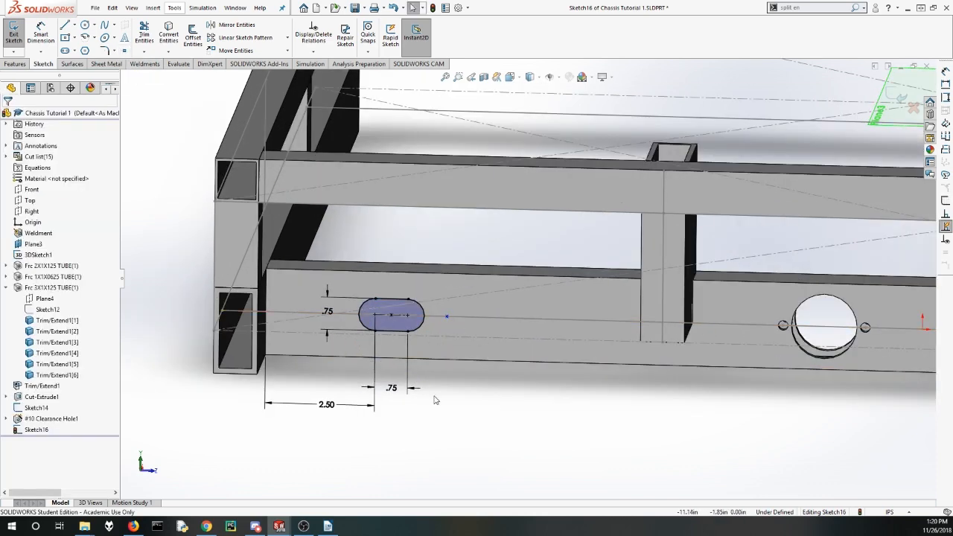
# Step: Dimension the sketch point 1.625 in from the slot's nearer arc center
pyautogui.click(36, 41)
pyautogui.scroll(-5, 432, 300)
pyautogui.click(483, 360)
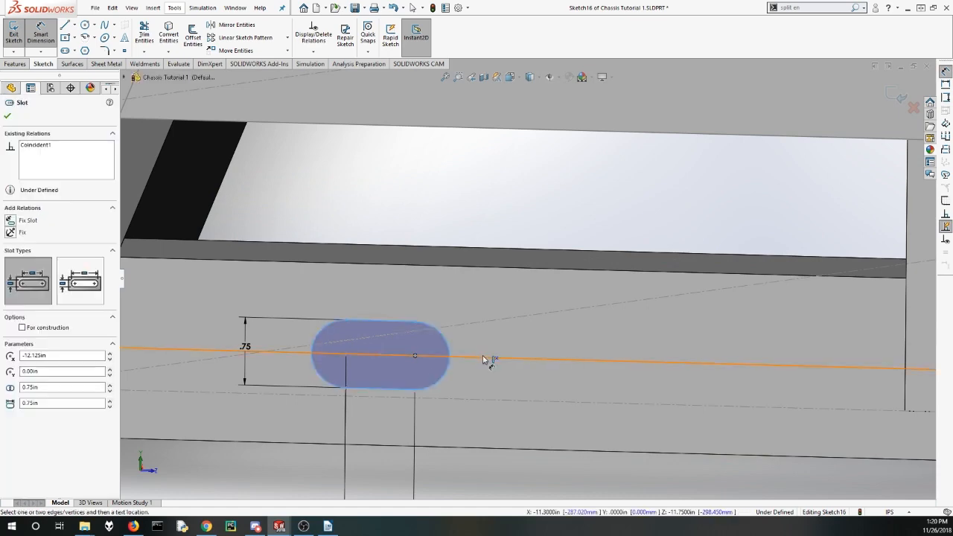
pyautogui.click(497, 360)
pyautogui.scroll(5, 489, 428)
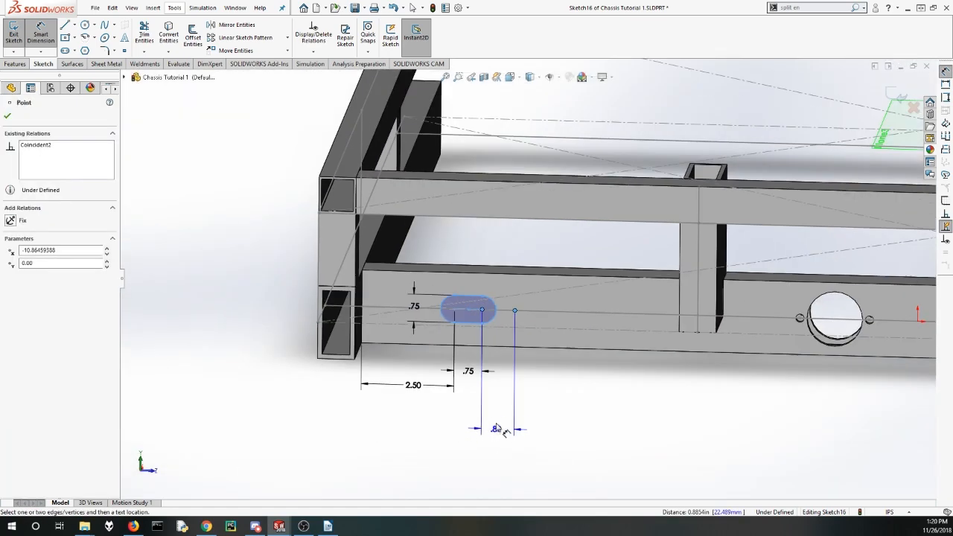
pyautogui.click(505, 450)
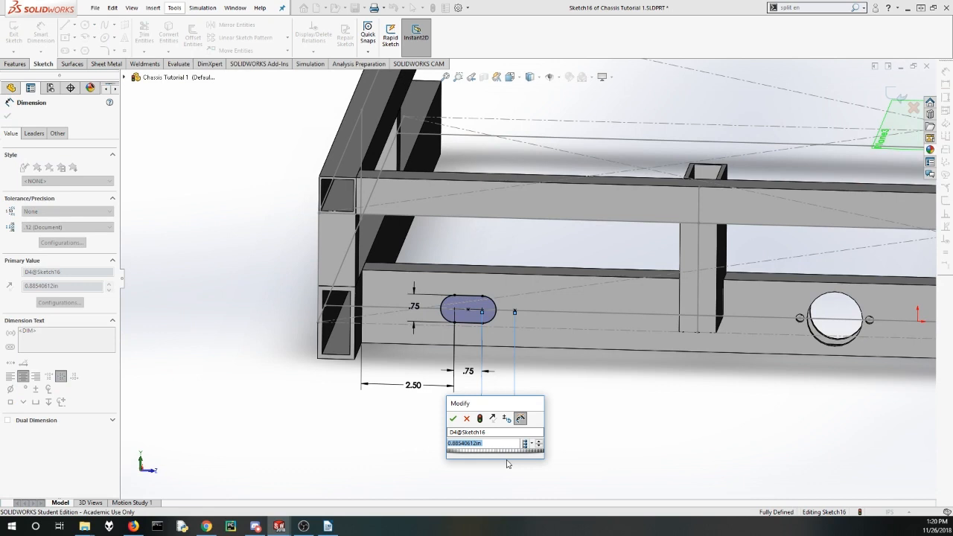
pyautogui.write('1.625')
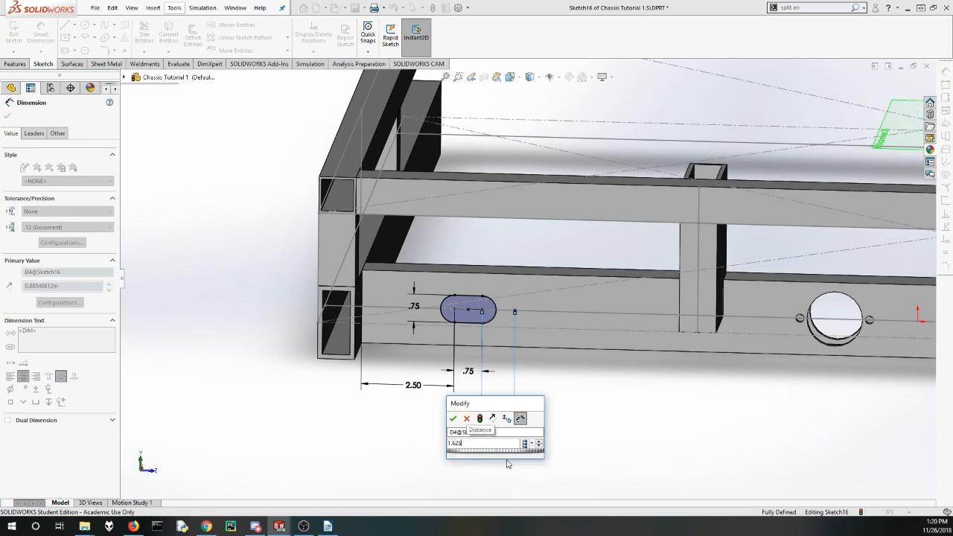
pyautogui.press('Return')
pyautogui.click(509, 461)
pyautogui.scroll(2, 463, 372)
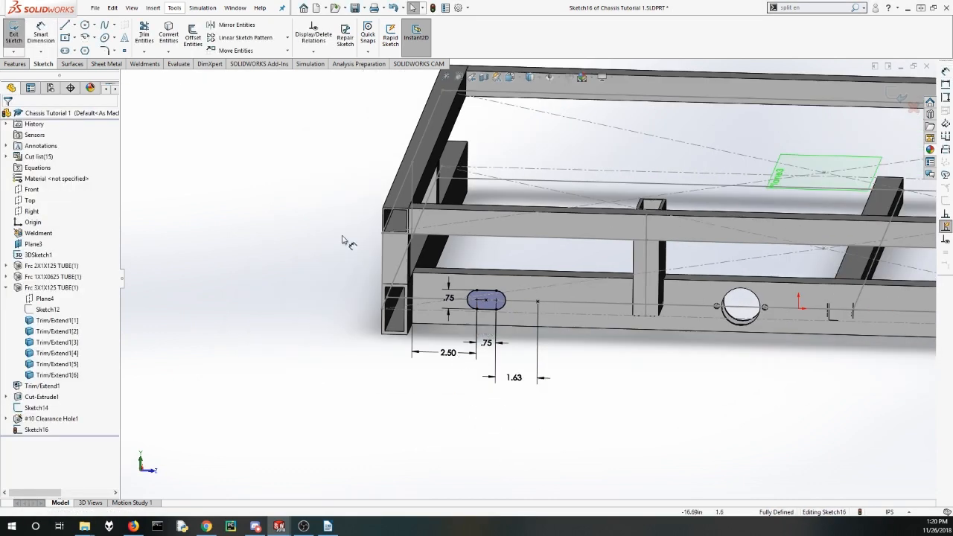
pyautogui.click(15, 63)
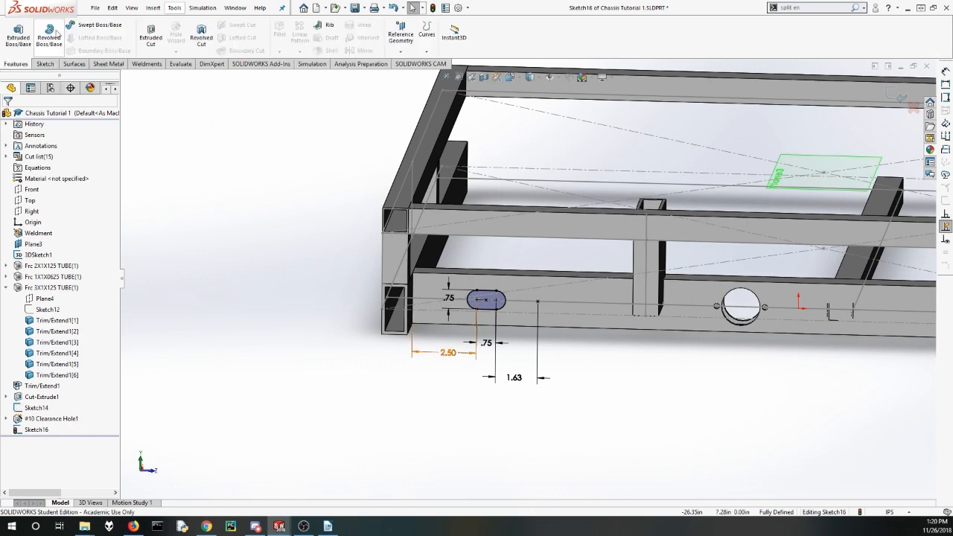
pyautogui.click(150, 39)
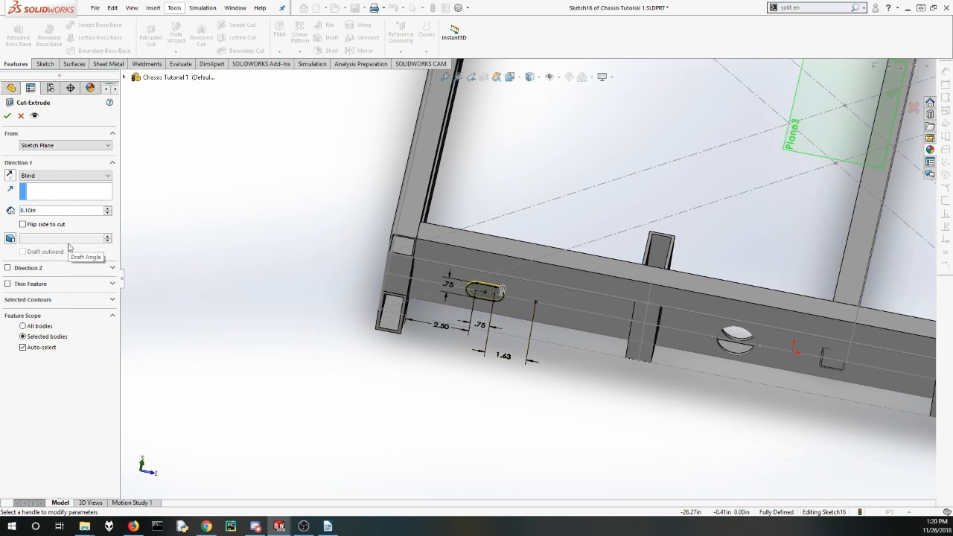
pyautogui.click(31, 210)
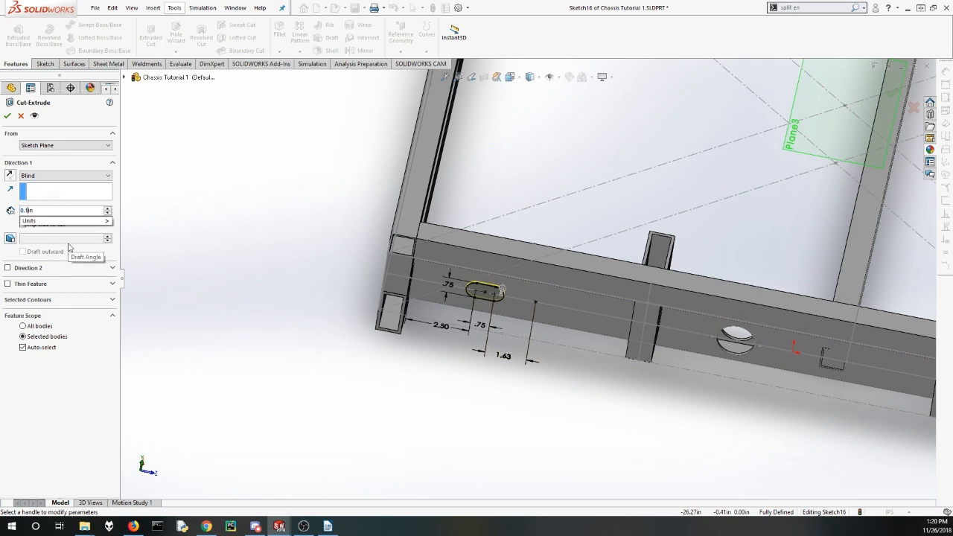
pyautogui.press('BackSpace')
pyautogui.press('BackSpace')
pyautogui.press('BackSpace')
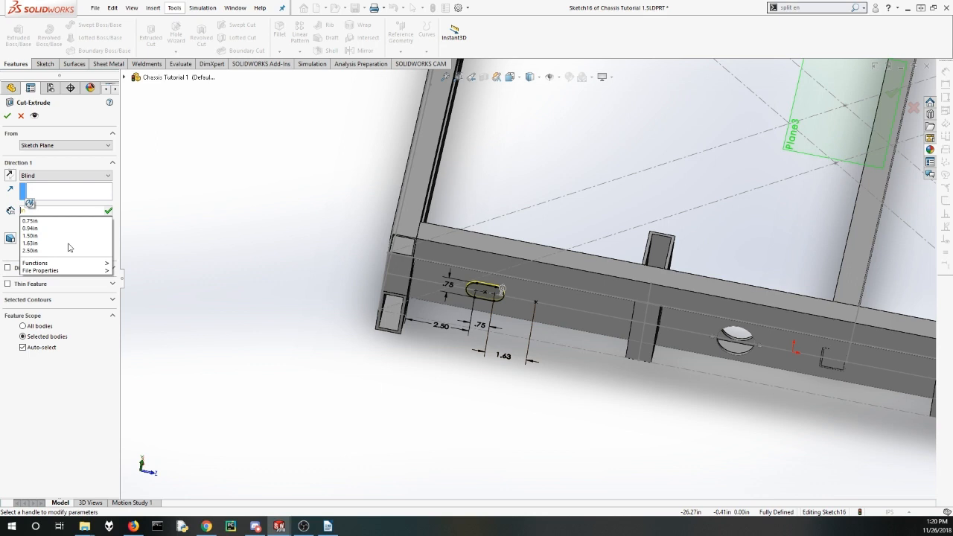
pyautogui.press('Return')
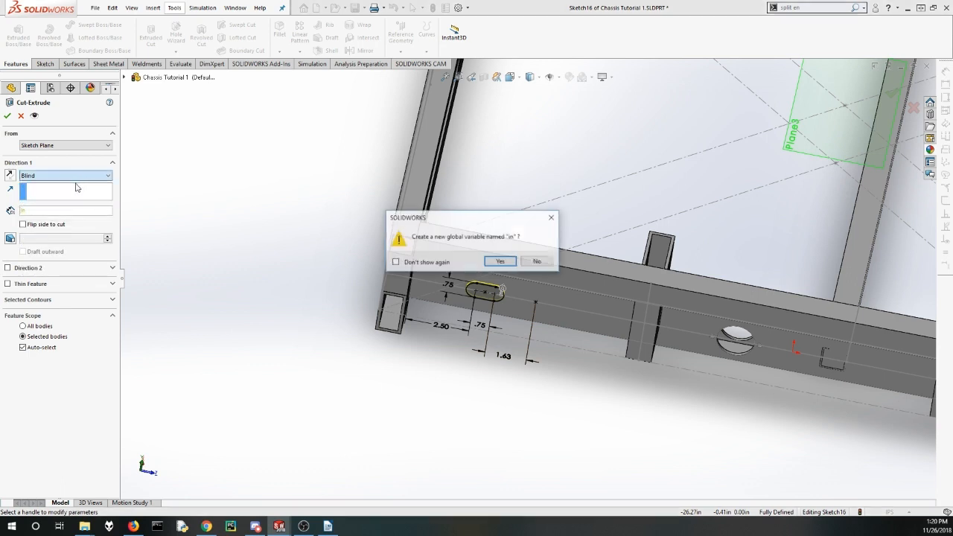
pyautogui.click(536, 261)
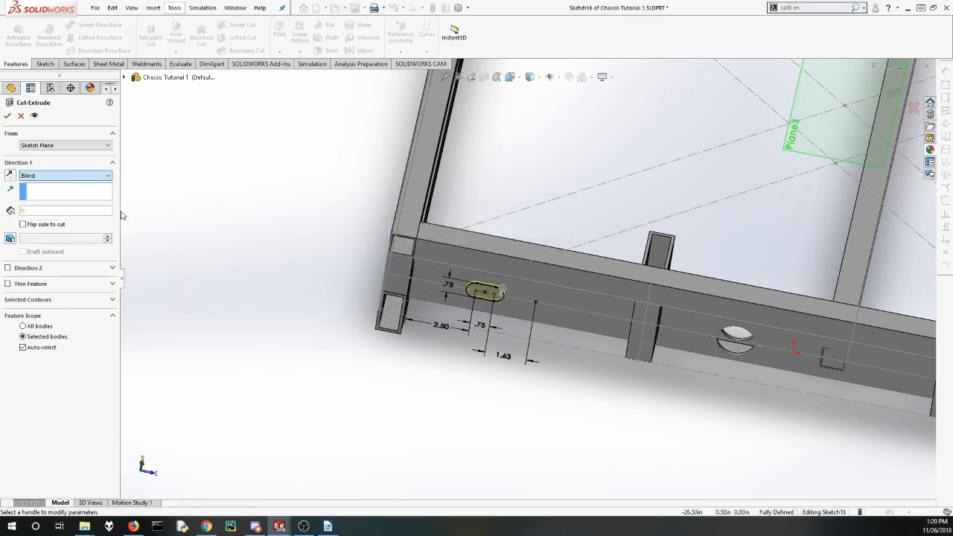
pyautogui.click(81, 176)
pyautogui.click(45, 186)
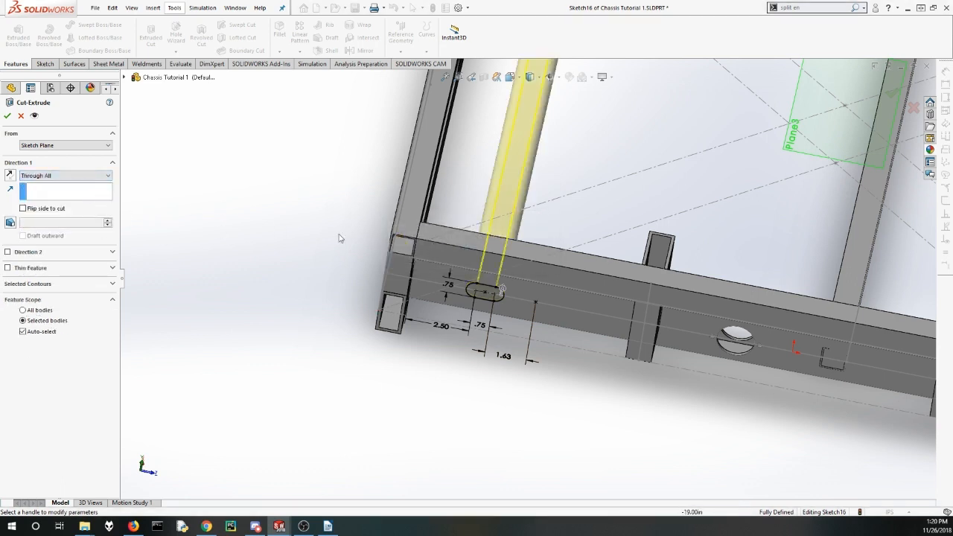
pyautogui.click(7, 117)
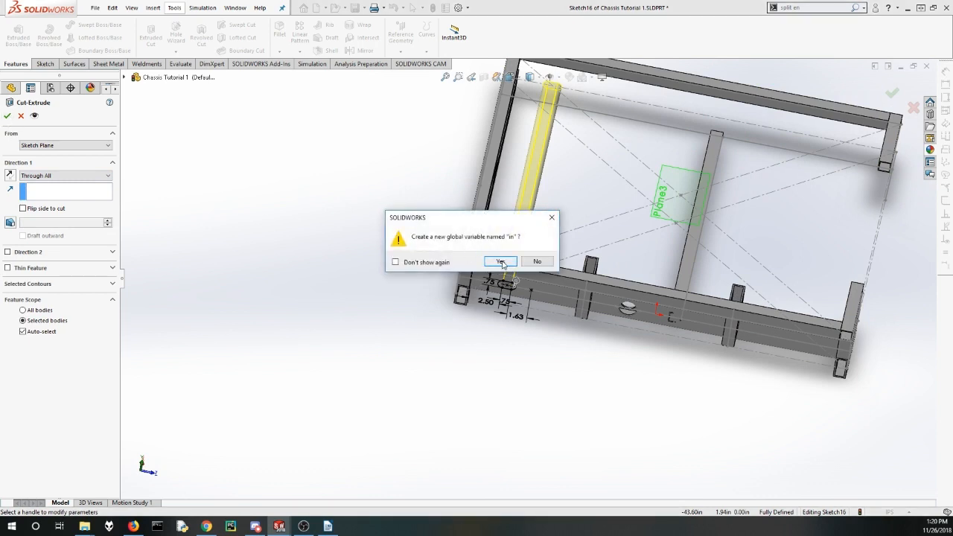
pyautogui.click(536, 262)
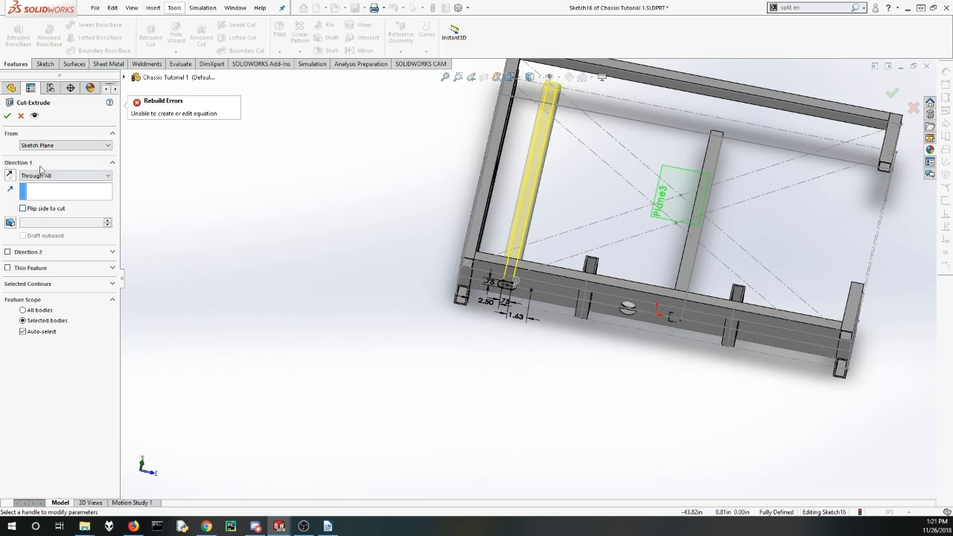
pyautogui.click(21, 115)
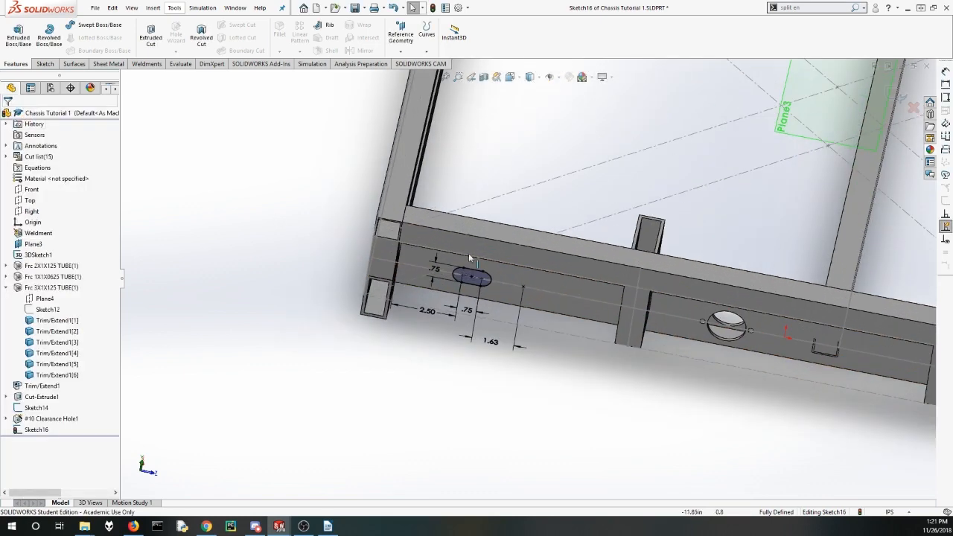
# Step: Cut-extrude the slot profile with the Through All end condition
pyautogui.click(150, 33)
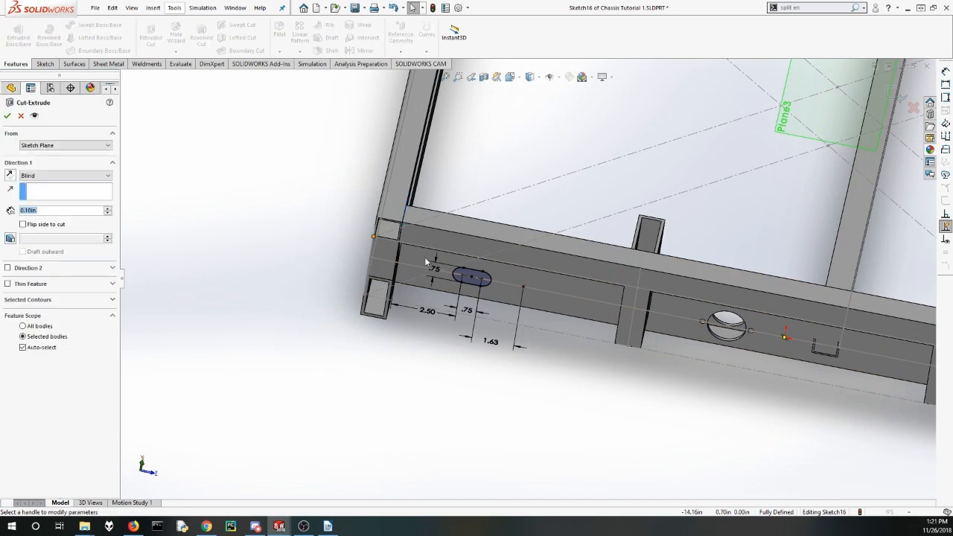
pyautogui.click(38, 175)
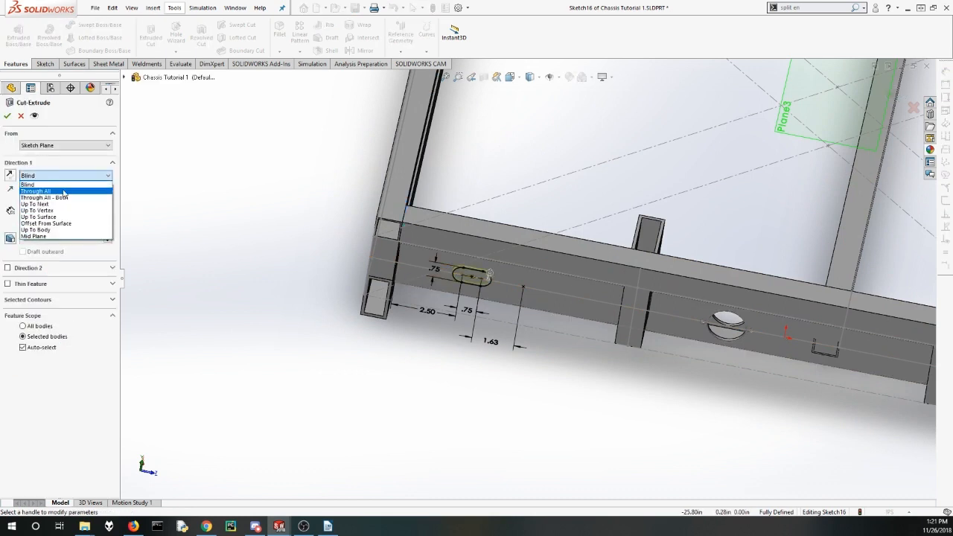
pyautogui.click(64, 192)
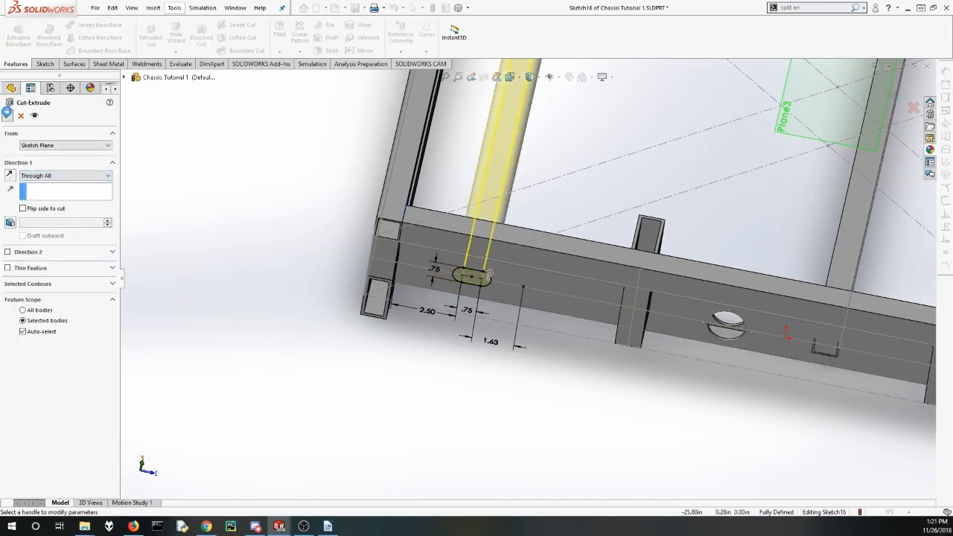
pyautogui.click(8, 114)
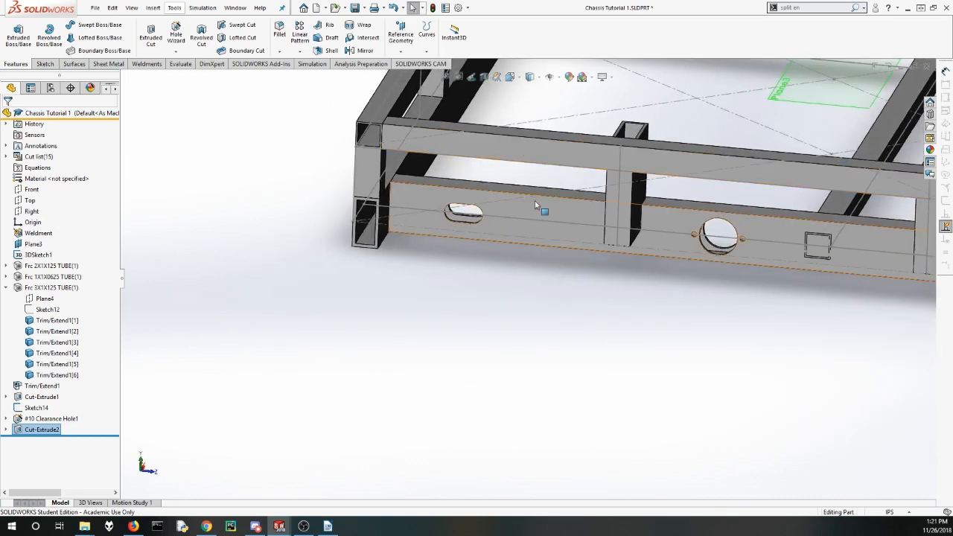
# Step: Open and close the slot cut's sketch without editing it, and show that sketch in the model
pyautogui.click(6, 430)
pyautogui.click(45, 440)
pyautogui.click(22, 407)
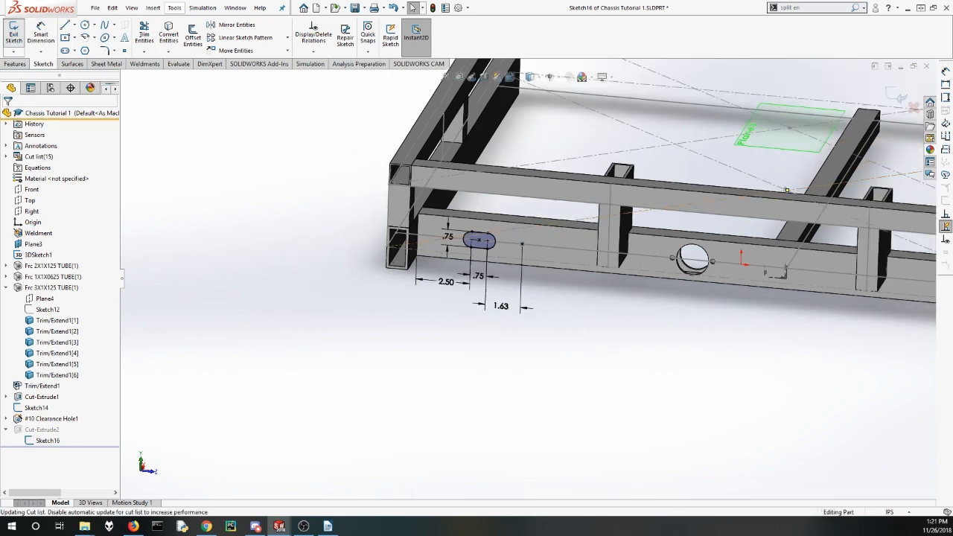
pyautogui.click(13, 33)
pyautogui.rightClick(45, 440)
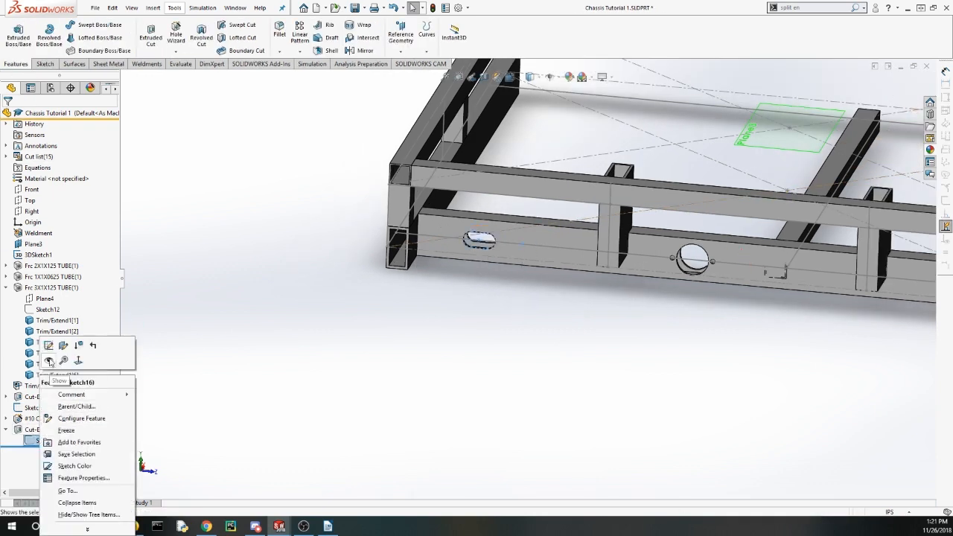
pyautogui.click(49, 361)
pyautogui.scroll(3, 558, 204)
pyautogui.scroll(-4, 572, 156)
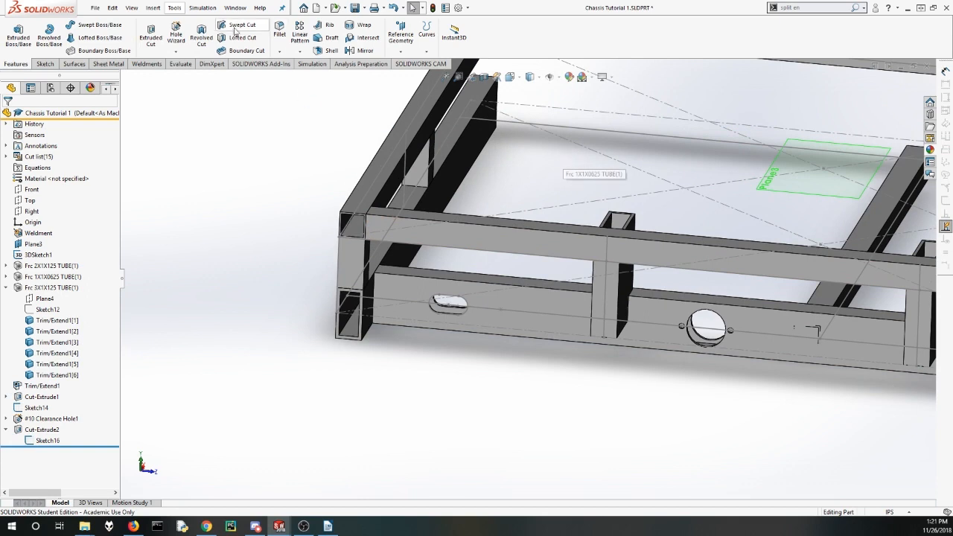
# Step: Set up a Hole Wizard counterbore for a #10 ANSI Inch binding head screw, loose fit, Through All
pyautogui.click(176, 33)
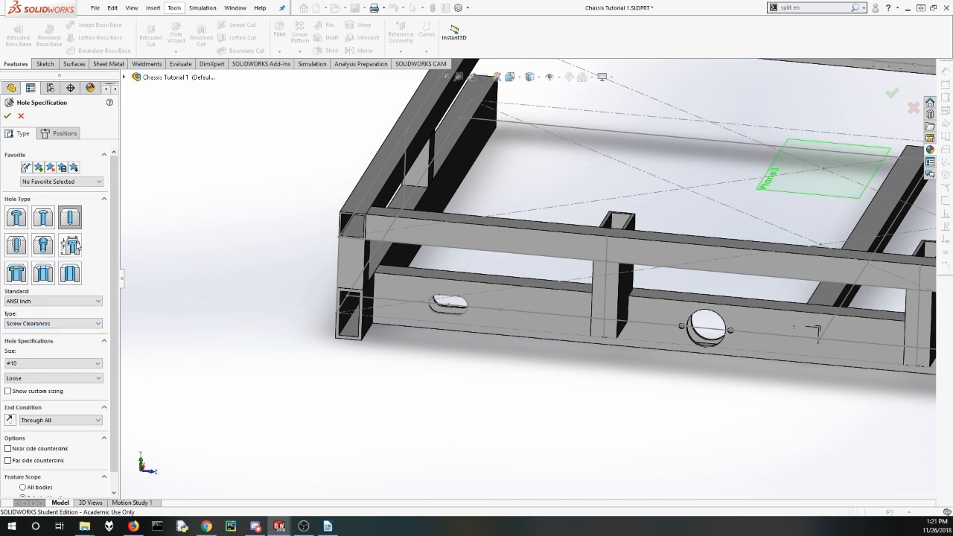
pyautogui.click(23, 226)
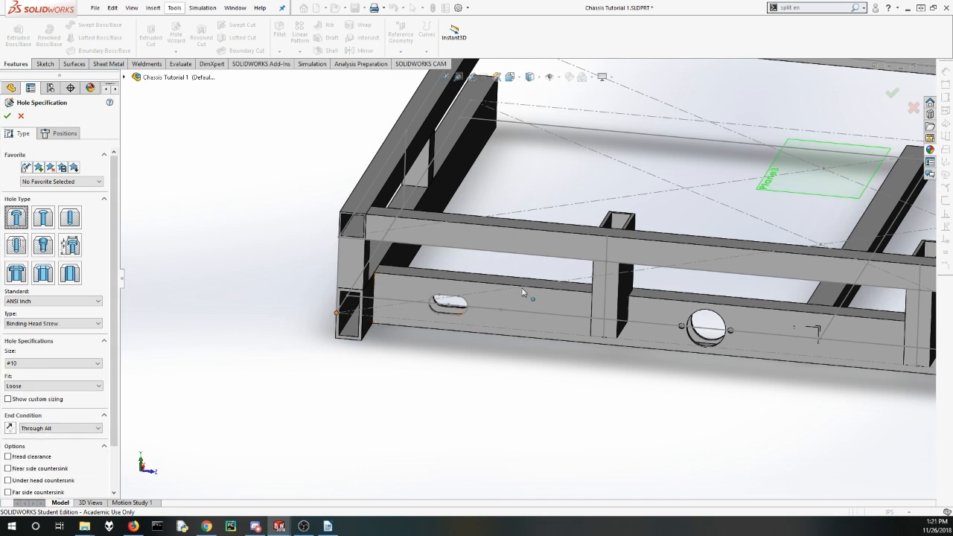
pyautogui.scroll(-2, 523, 292)
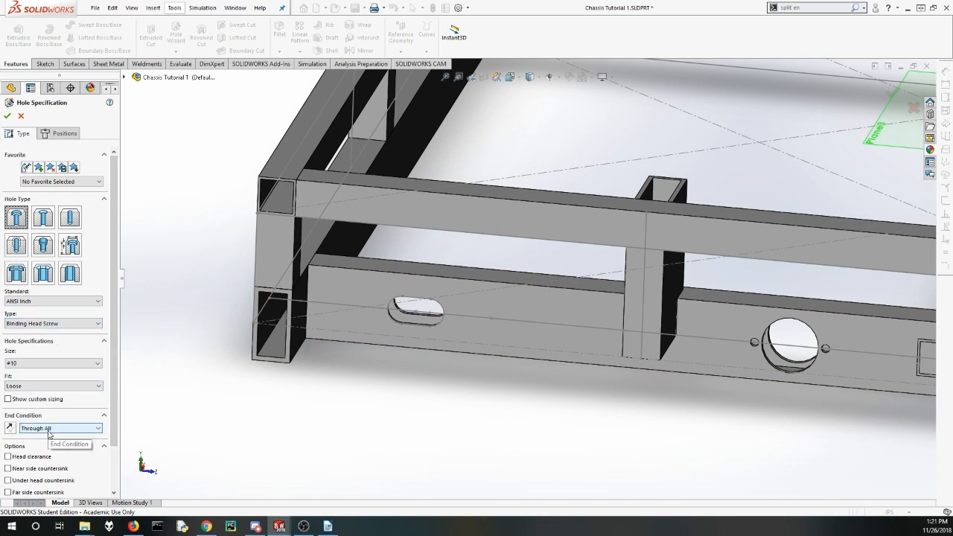
# Step: Position the counterbore hole with a 3D sketch on the rail's outer face, at the sketch point beside the slot, and finish it
pyautogui.click(66, 133)
pyautogui.scroll(-2, 484, 320)
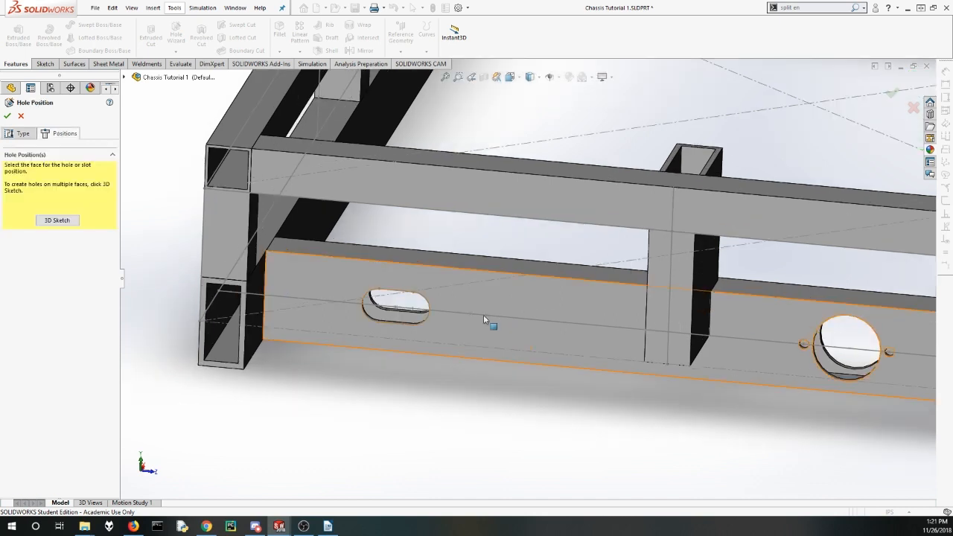
pyautogui.click(58, 219)
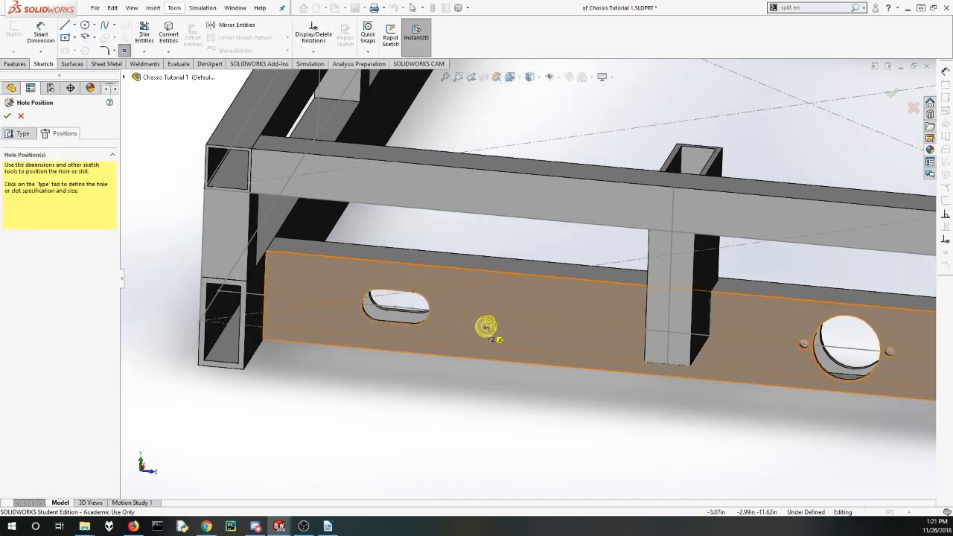
pyautogui.click(487, 316)
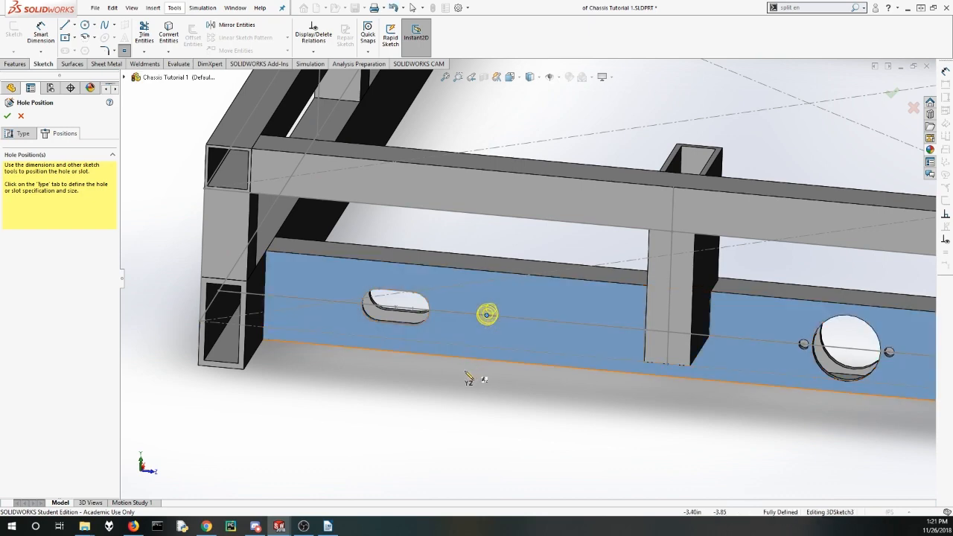
pyautogui.click(7, 116)
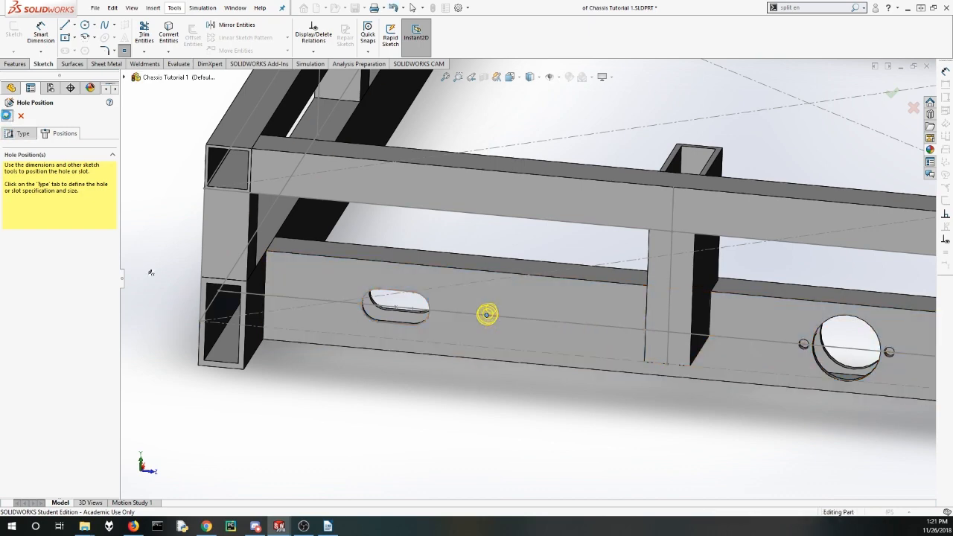
# Step: Open the #10 binding head counterbore beside the slot for editing, show its custom sizing values, and close its specification
pyautogui.moveTo(463, 332); pyautogui.dragTo(478, 299, button='middle')
pyautogui.scroll(-6, 478, 298)
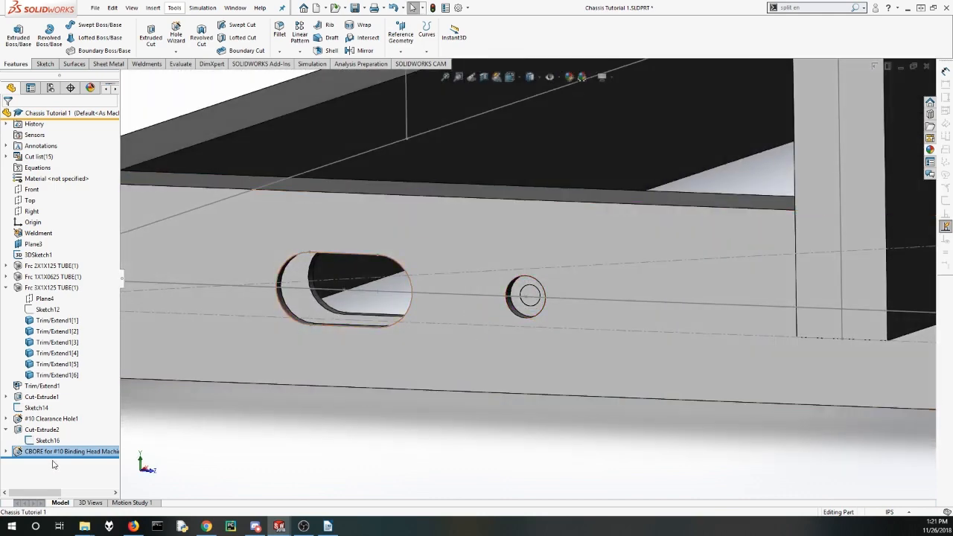
pyautogui.click(56, 454)
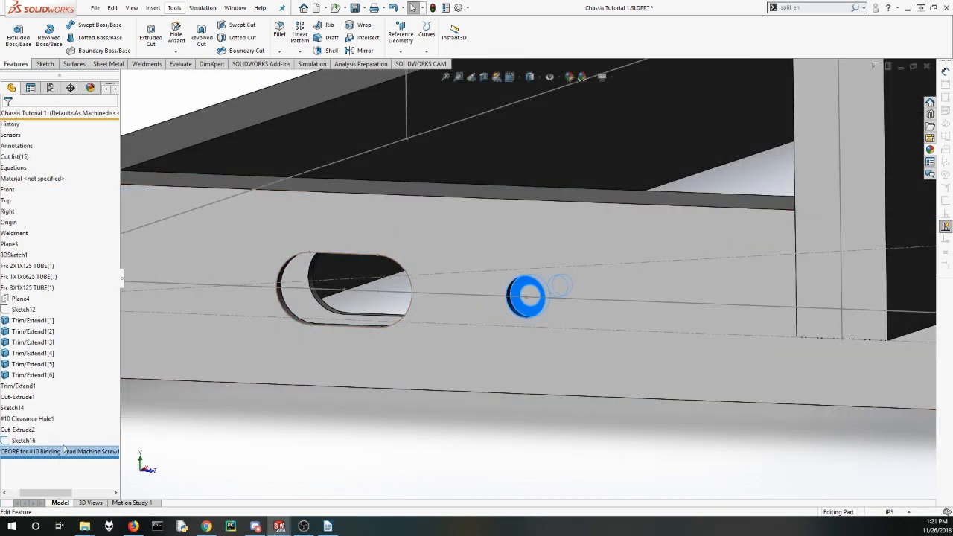
pyautogui.rightClick(82, 453)
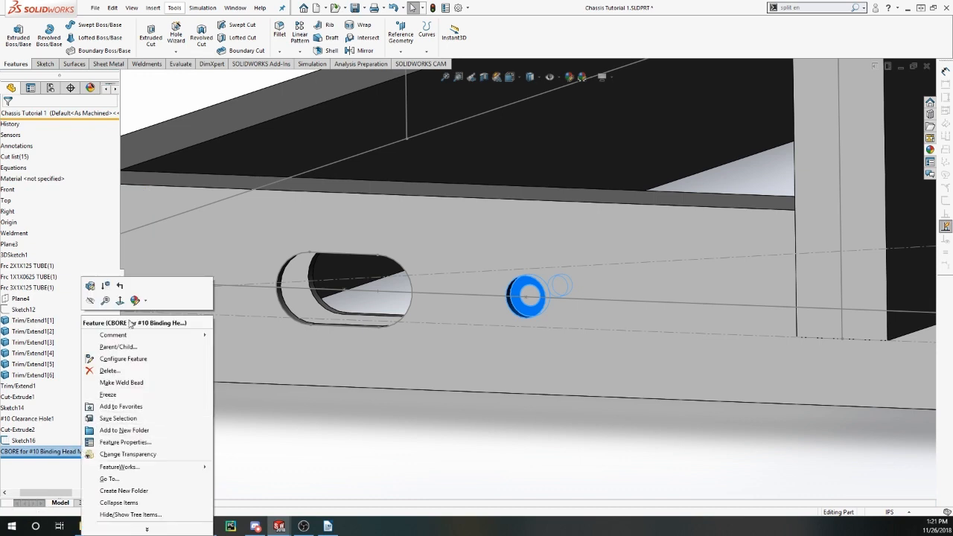
pyautogui.click(90, 286)
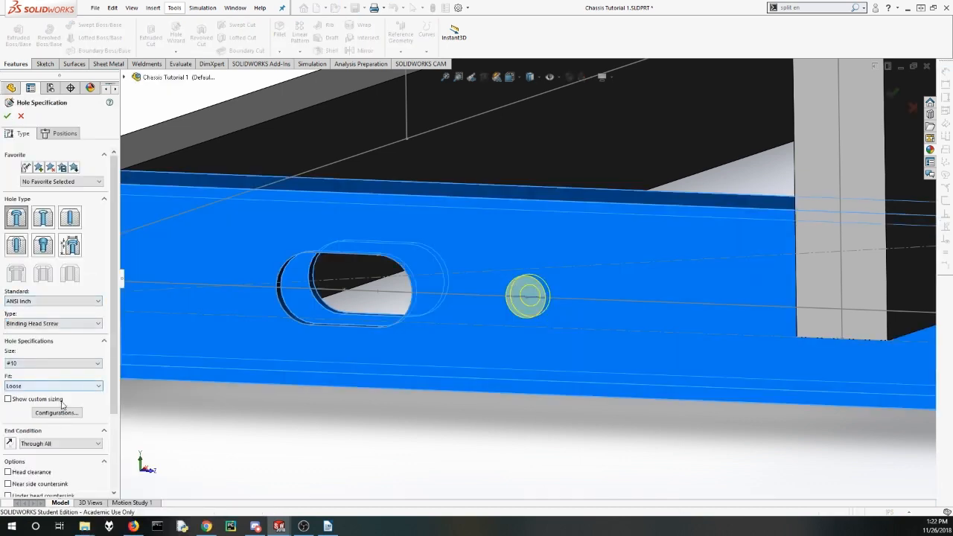
pyautogui.moveTo(113, 384); pyautogui.dragTo(112, 462)
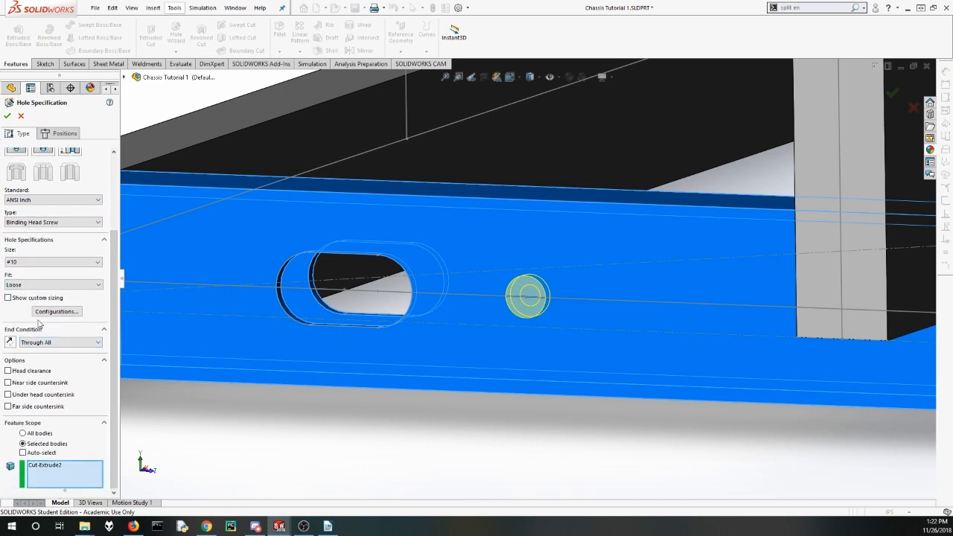
pyautogui.click(8, 298)
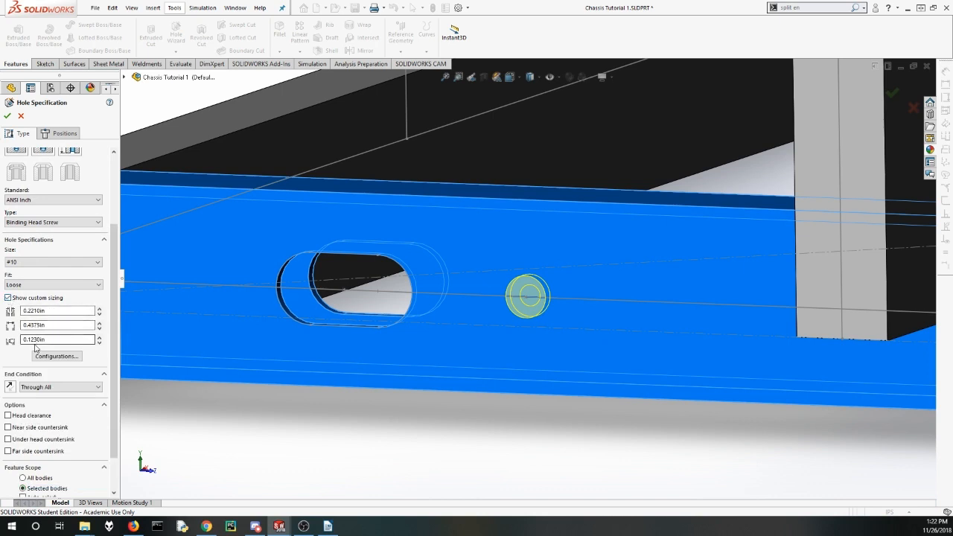
pyautogui.click(39, 340)
pyautogui.click(11, 117)
# Step: Examine the slot and holes in the lower side rail and the surrounding chassis frame from several angles
pyautogui.scroll(3, 445, 364)
pyautogui.moveTo(446, 347); pyautogui.dragTo(484, 351, button='middle')
pyautogui.scroll(6, 492, 373)
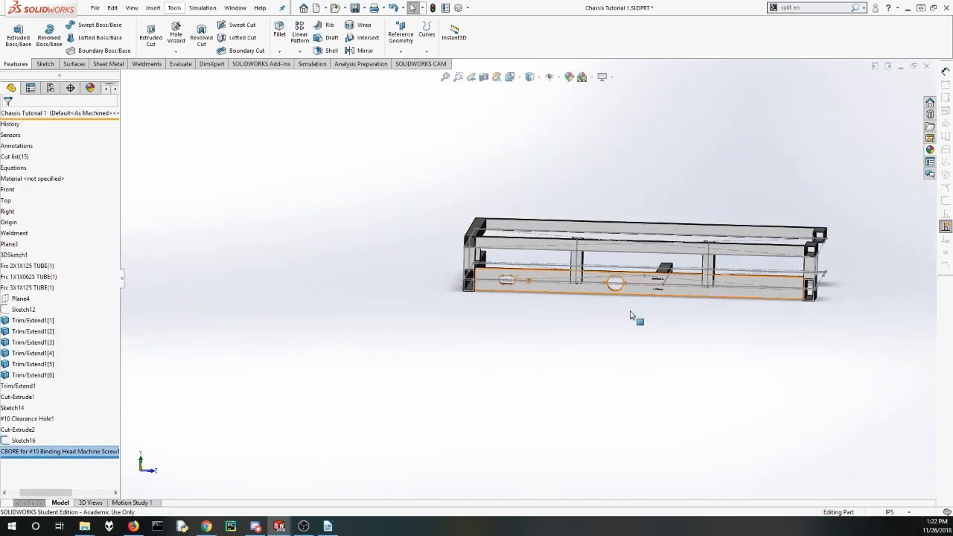
pyautogui.scroll(-5, 630, 315)
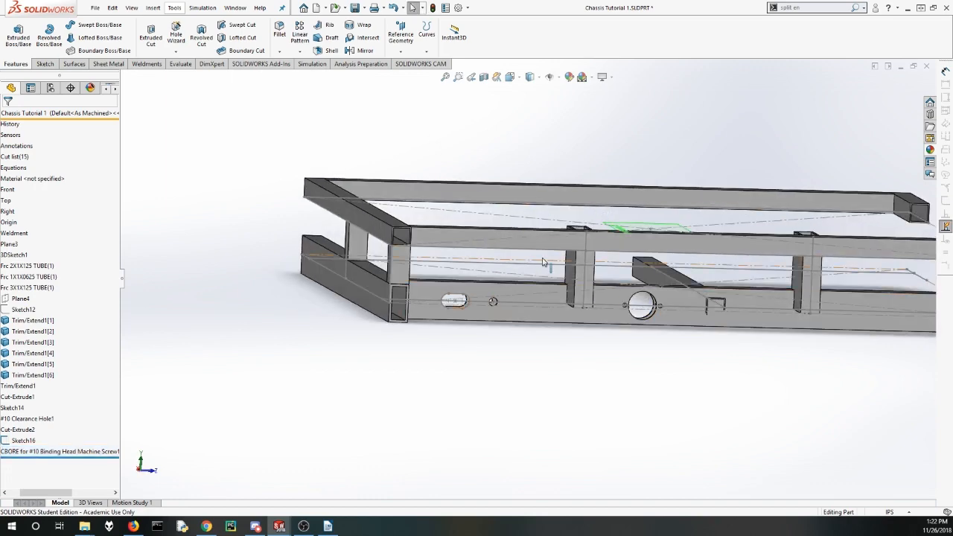
pyautogui.scroll(-2, 460, 268)
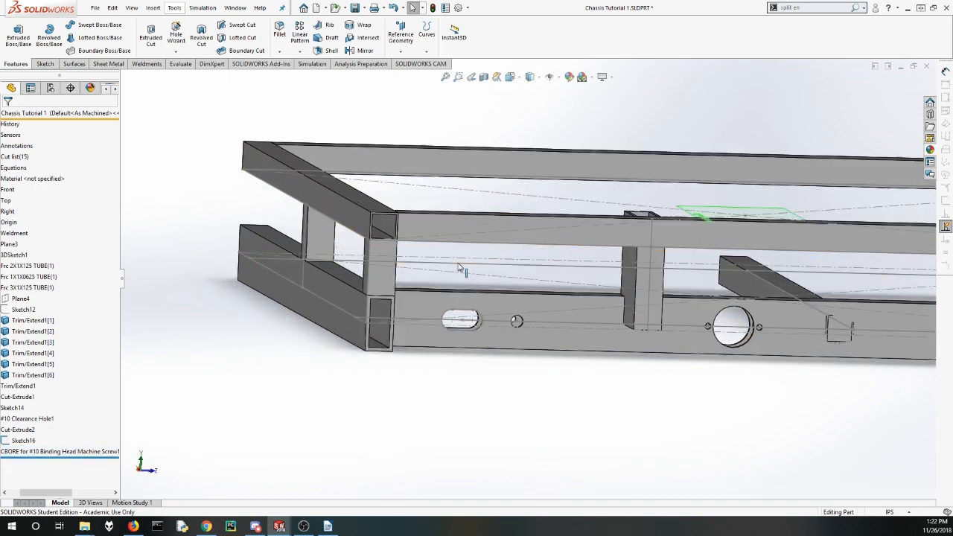
pyautogui.moveTo(459, 268); pyautogui.dragTo(490, 325, button='middle')
pyautogui.scroll(-2, 496, 328)
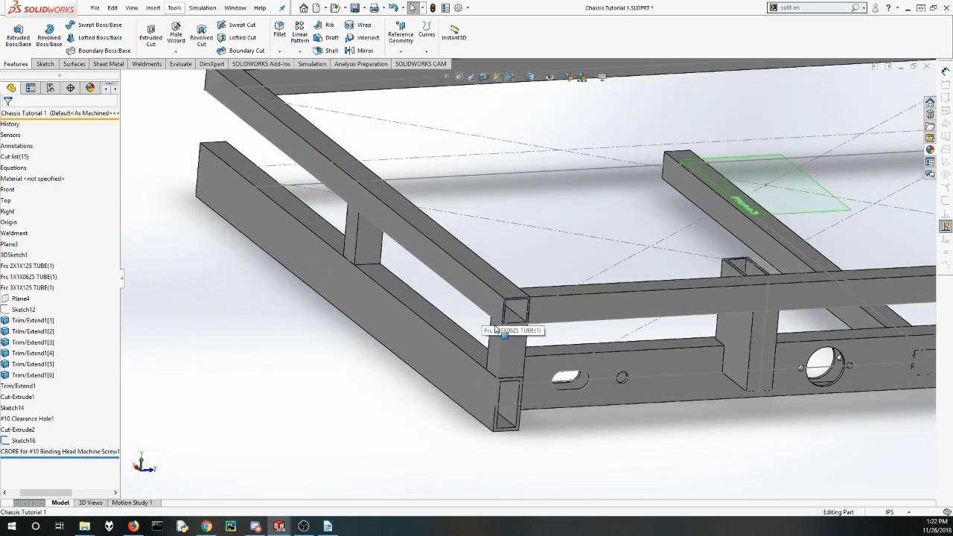
pyautogui.moveTo(545, 353); pyautogui.dragTo(526, 369, button='middle')
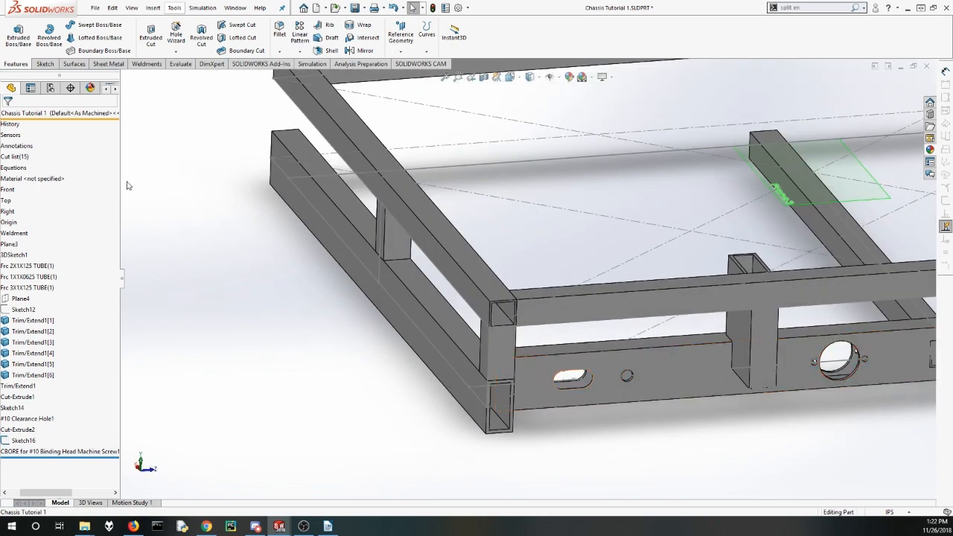
pyautogui.scroll(3, 717, 363)
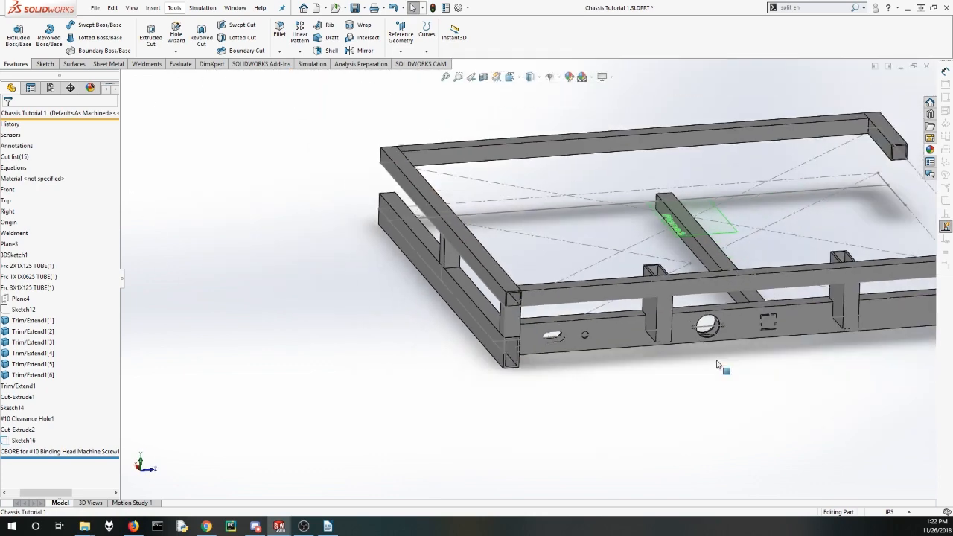
pyautogui.moveTo(695, 298); pyautogui.dragTo(672, 256, button='middle')
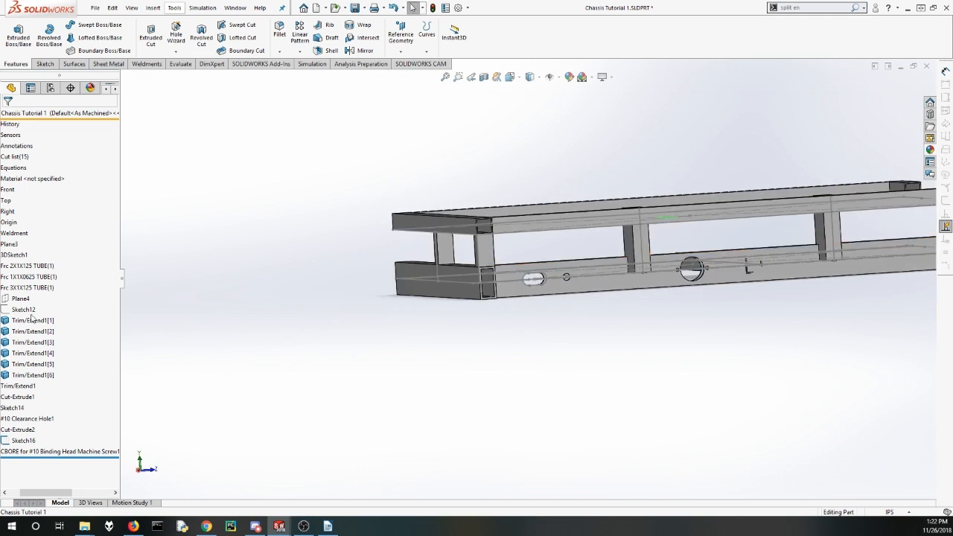
# Step: Create a reference plane midway between the outer faces of the lower tubes at the two ends of the chassis
pyautogui.moveTo(37, 492); pyautogui.dragTo(8, 493)
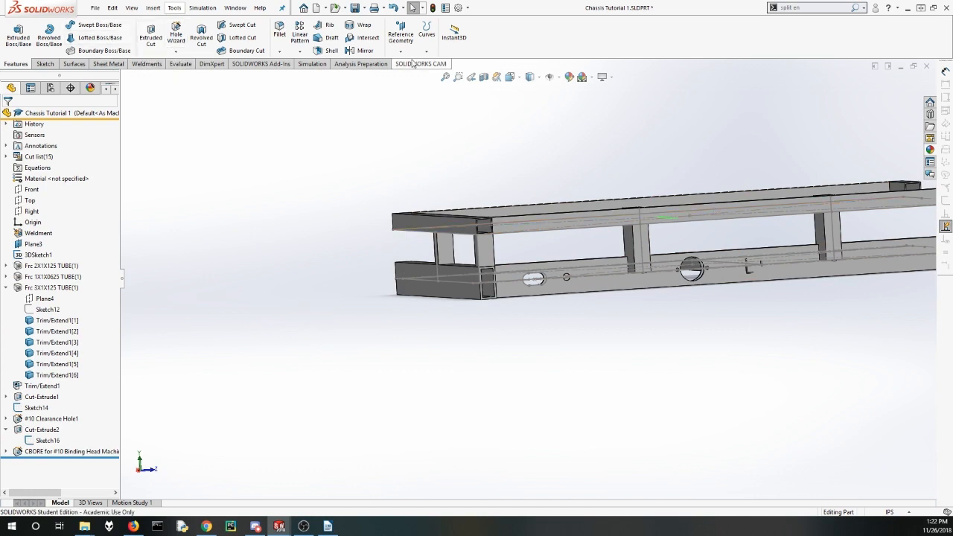
pyautogui.click(402, 36)
pyautogui.click(412, 66)
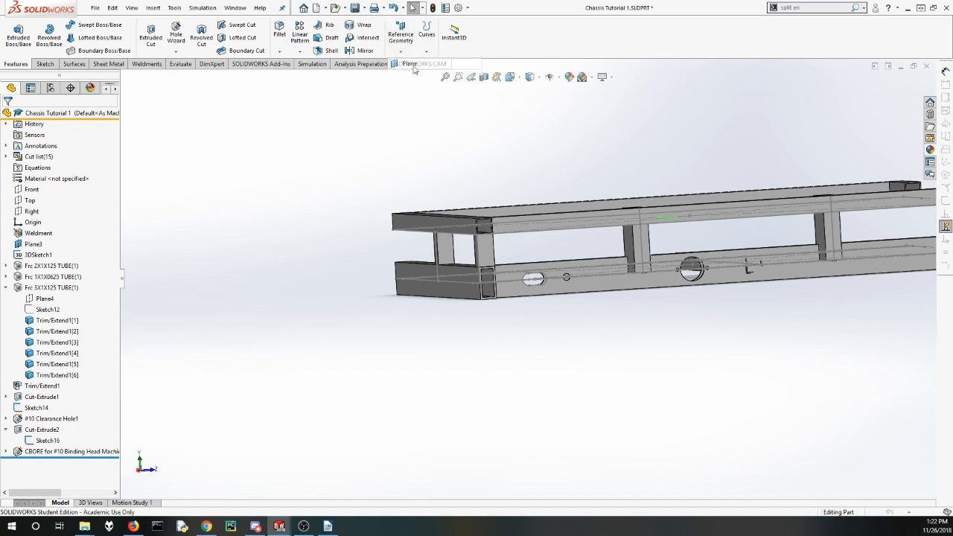
pyautogui.click(432, 295)
pyautogui.moveTo(432, 295); pyautogui.dragTo(704, 259, button='middle')
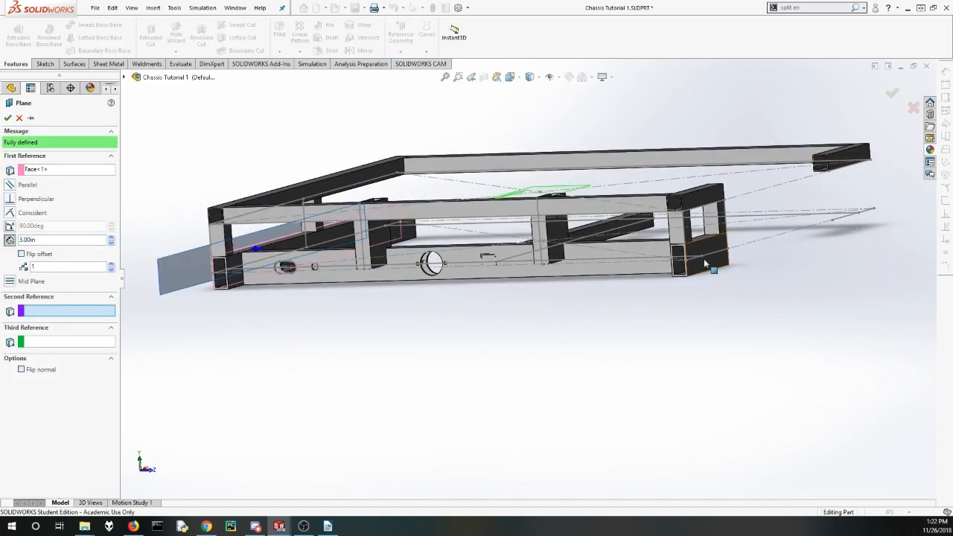
pyautogui.click(704, 258)
pyautogui.moveTo(503, 231); pyautogui.dragTo(606, 302, button='middle')
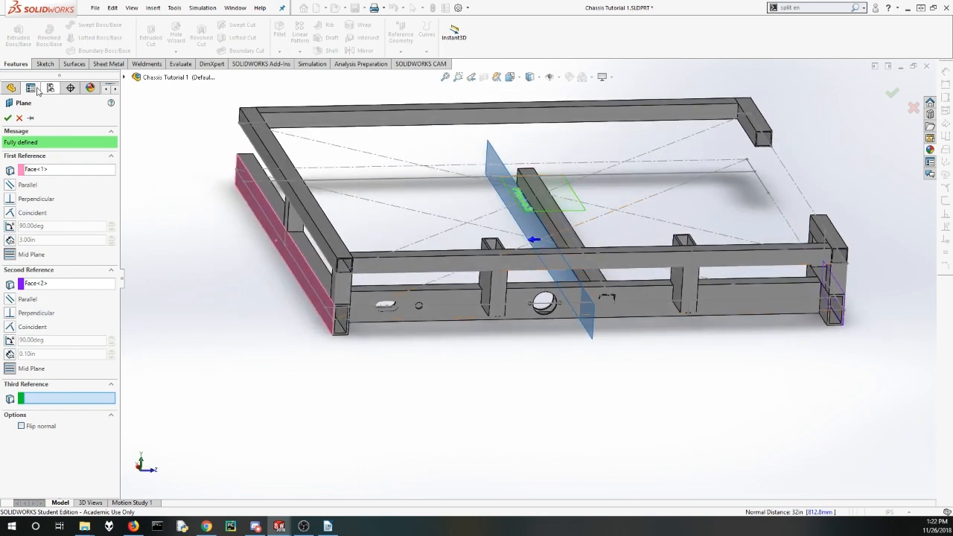
pyautogui.click(8, 118)
# Step: Mirror the slot cut and the #10 binding head counterbore about the new mid-plane to the rail's other end
pyautogui.moveTo(419, 306); pyautogui.dragTo(399, 279, button='middle')
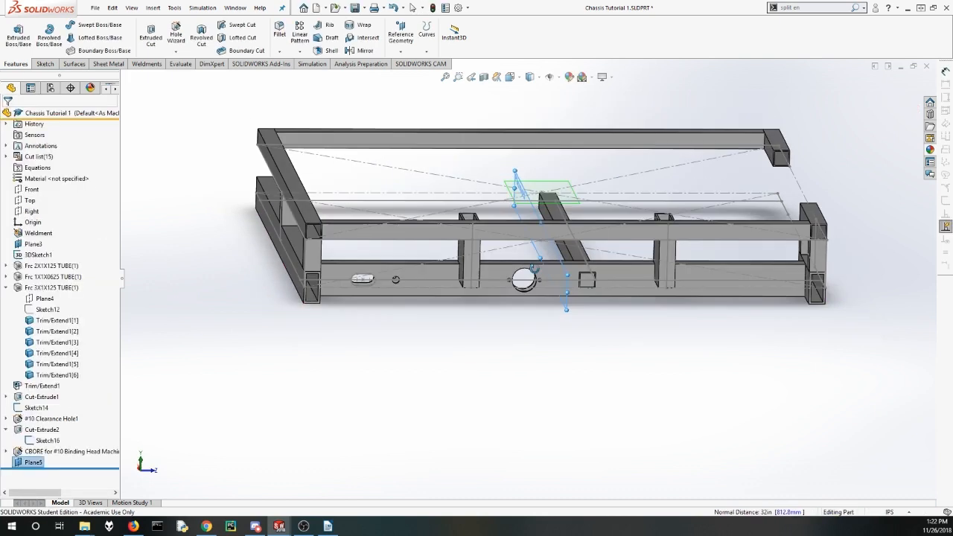
pyautogui.click(297, 51)
pyautogui.click(321, 87)
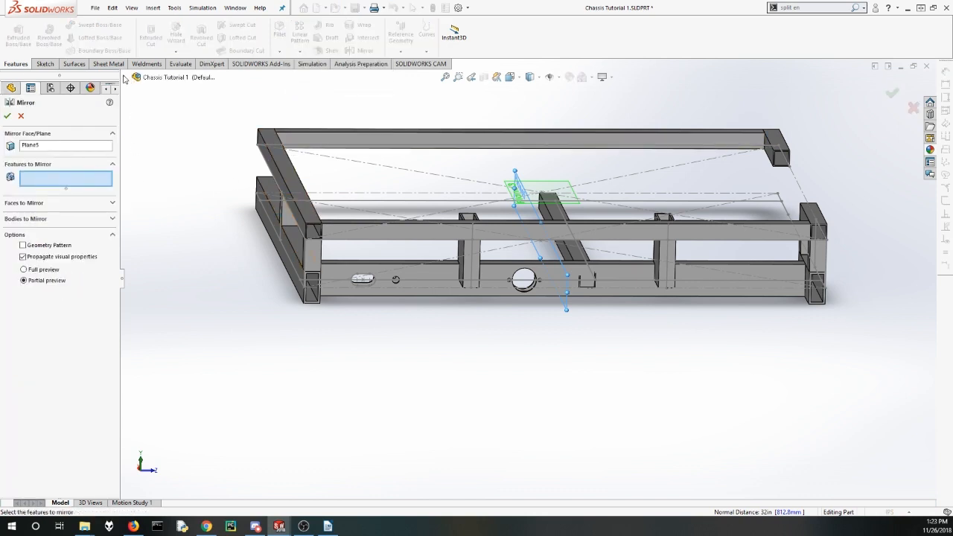
pyautogui.click(125, 78)
pyautogui.click(162, 307)
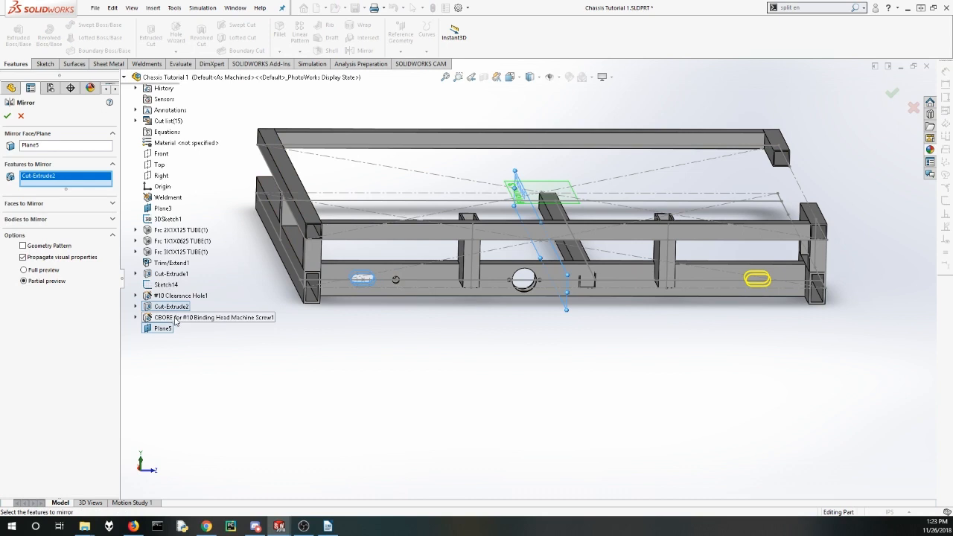
pyautogui.click(149, 319)
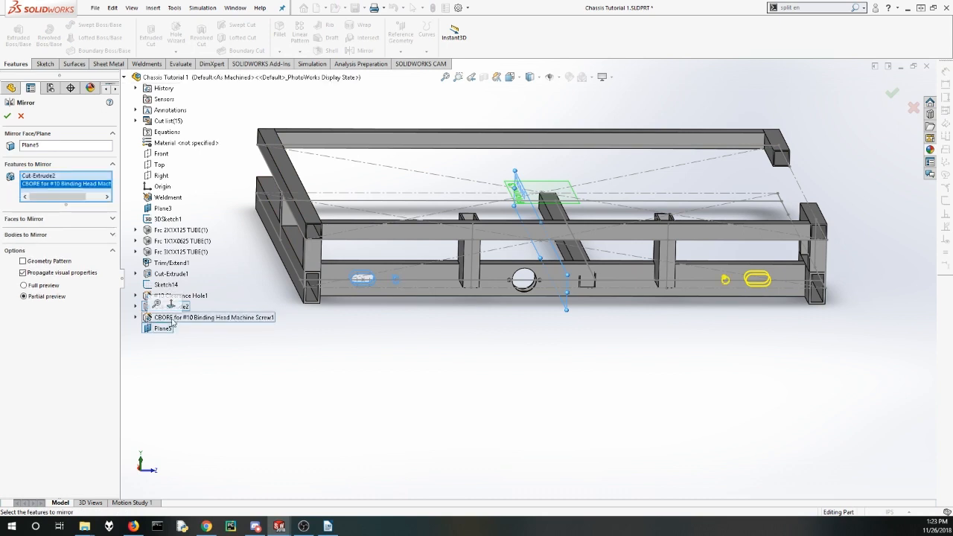
pyautogui.click(7, 116)
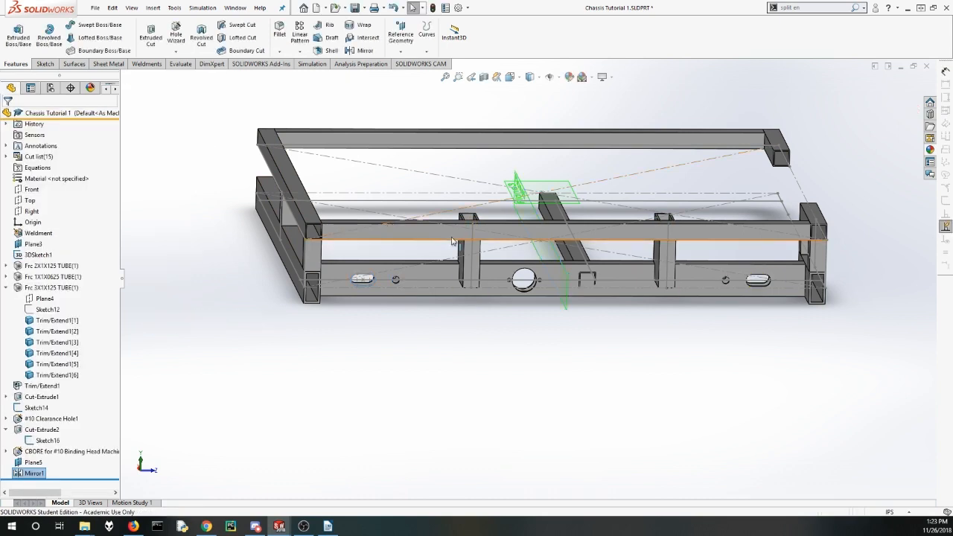
# Step: Mirror the drilled lower side rail, its two inner uprights, the short lower end tube and the corner uprights about the Right plane as bodies
pyautogui.moveTo(453, 243); pyautogui.dragTo(418, 214, button='middle')
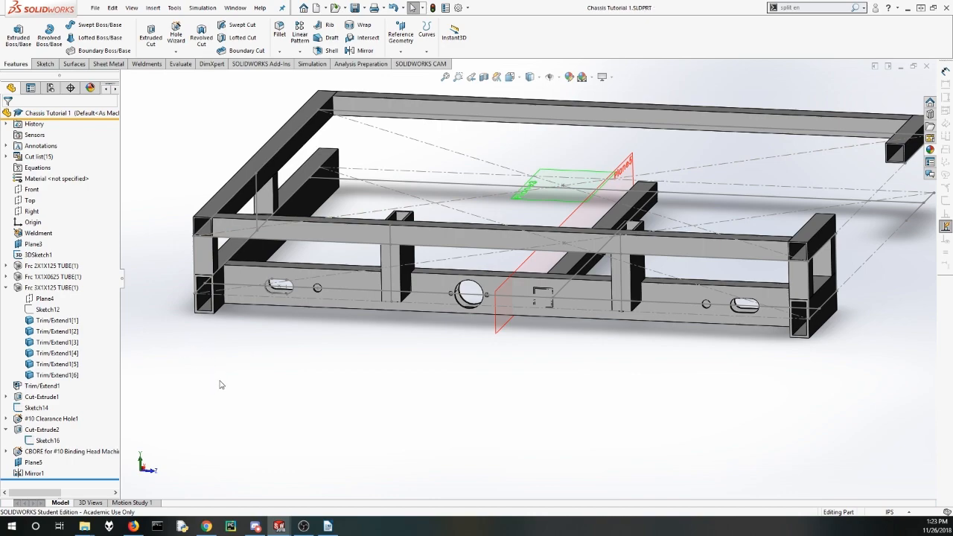
pyautogui.moveTo(379, 303)
pyautogui.mouseDown(button='middle')
pyautogui.moveTo(330, 299)
pyautogui.moveTo(365, 314)
pyautogui.mouseUp(button='middle')
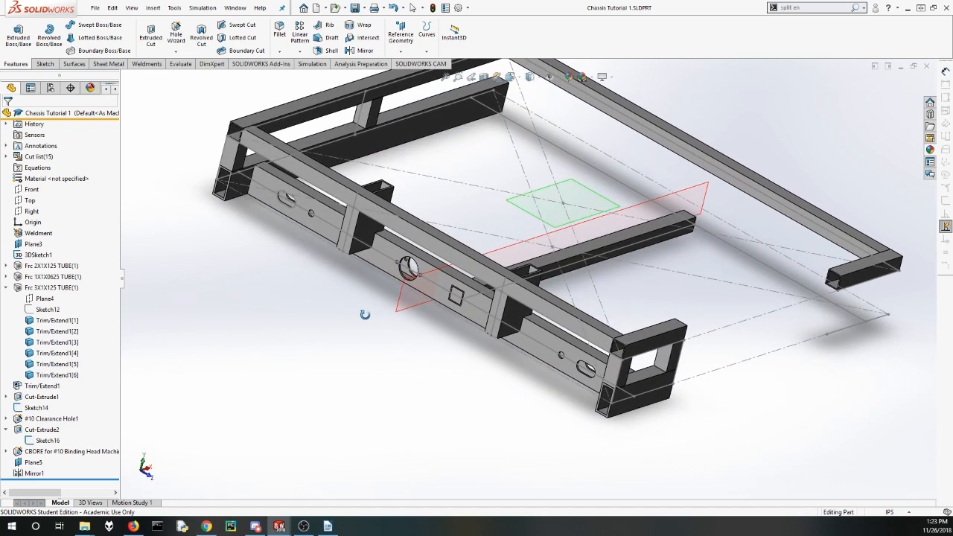
pyautogui.scroll(2, 480, 200)
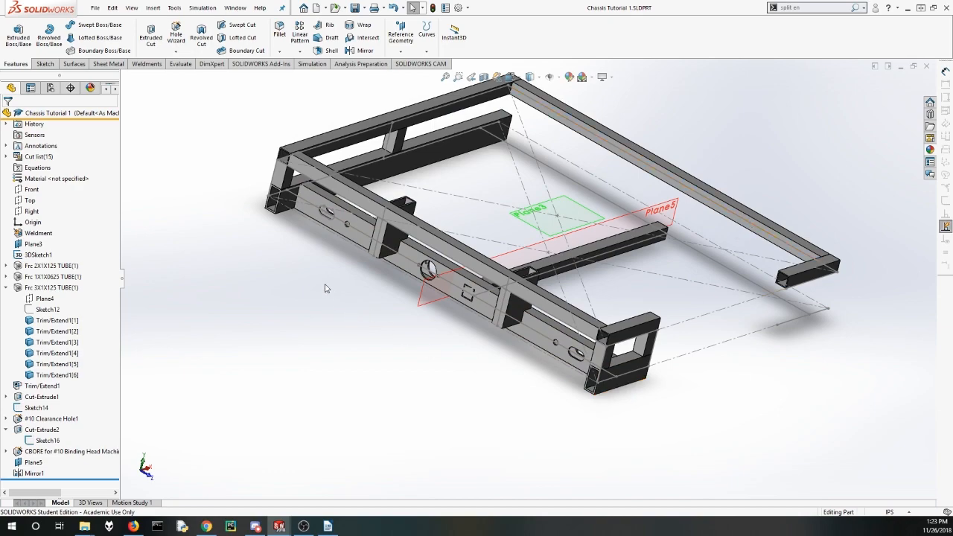
pyautogui.moveTo(325, 288); pyautogui.dragTo(327, 291, button='middle')
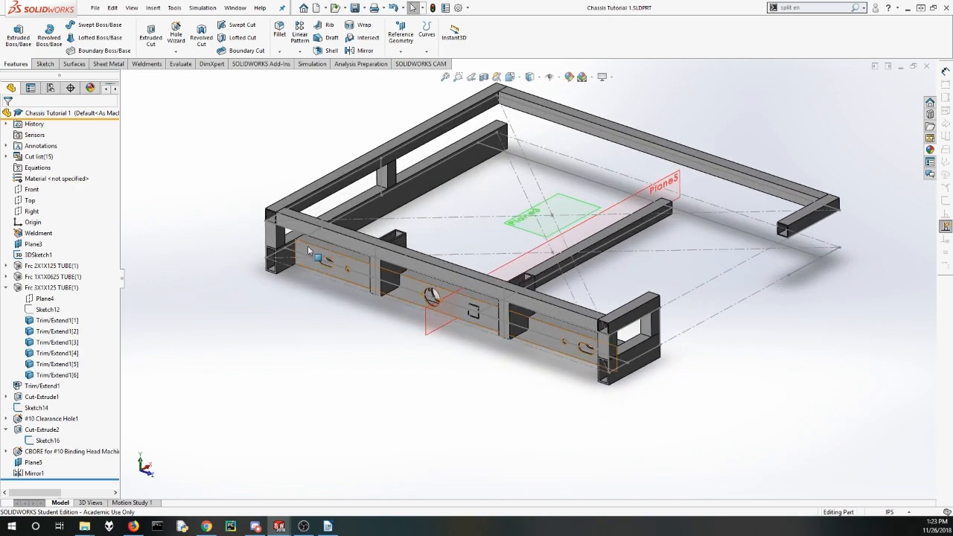
pyautogui.moveTo(307, 246)
pyautogui.mouseDown(button='middle')
pyautogui.moveTo(319, 179)
pyautogui.moveTo(290, 246)
pyautogui.mouseUp(button='middle')
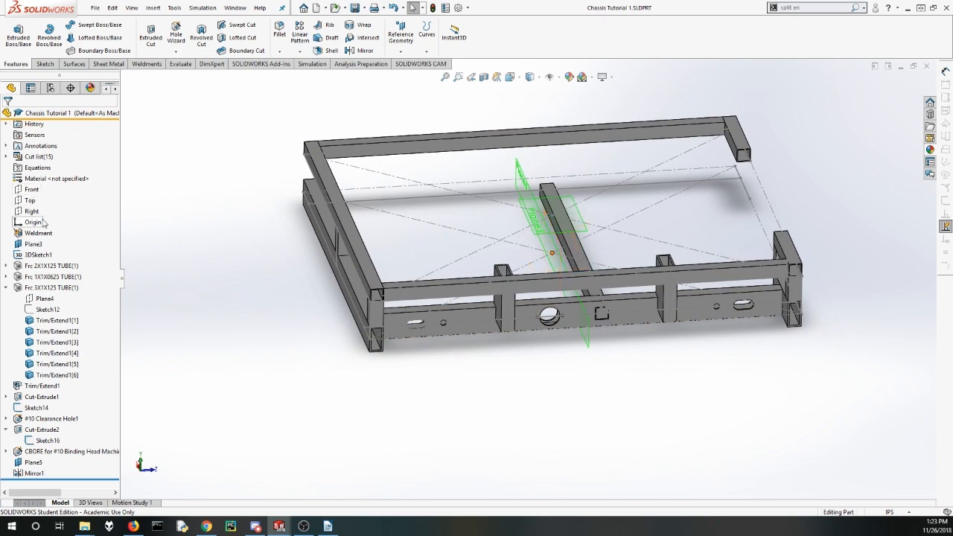
pyautogui.moveTo(415, 253); pyautogui.dragTo(365, 277, button='middle')
pyautogui.click(299, 51)
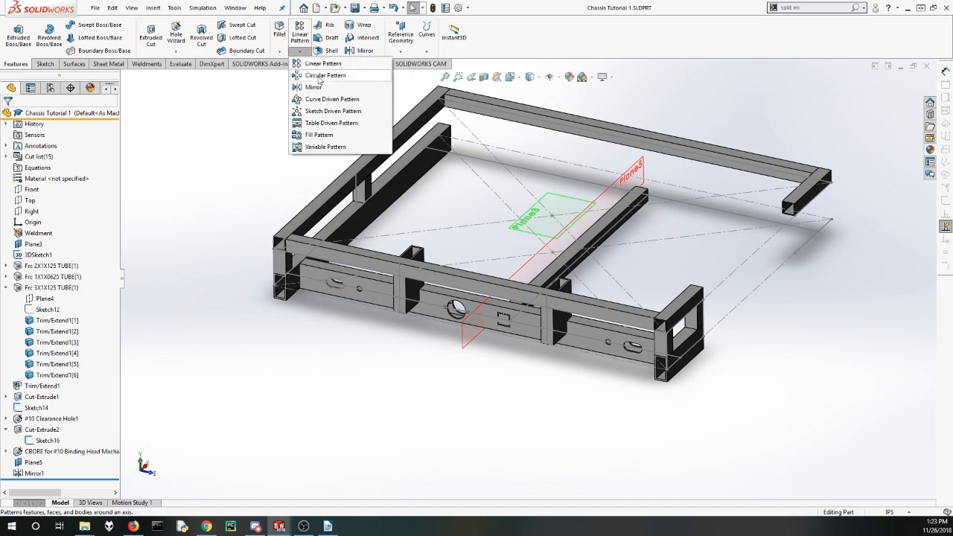
pyautogui.click(320, 87)
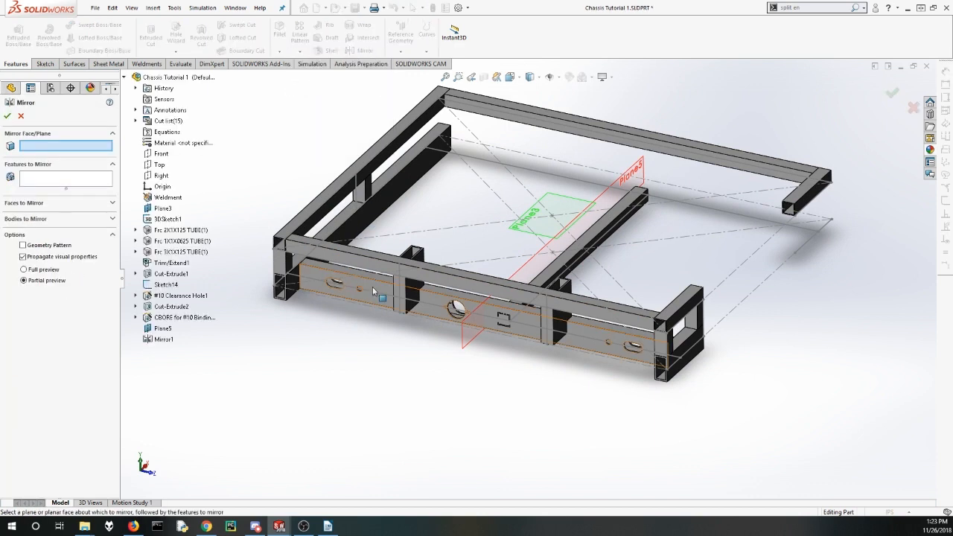
pyautogui.click(64, 219)
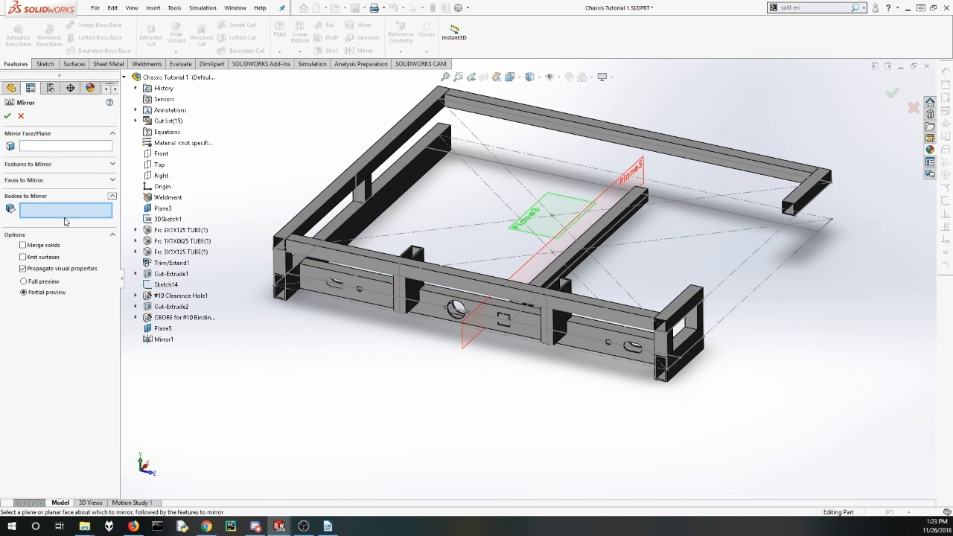
pyautogui.click(398, 301)
pyautogui.click(417, 297)
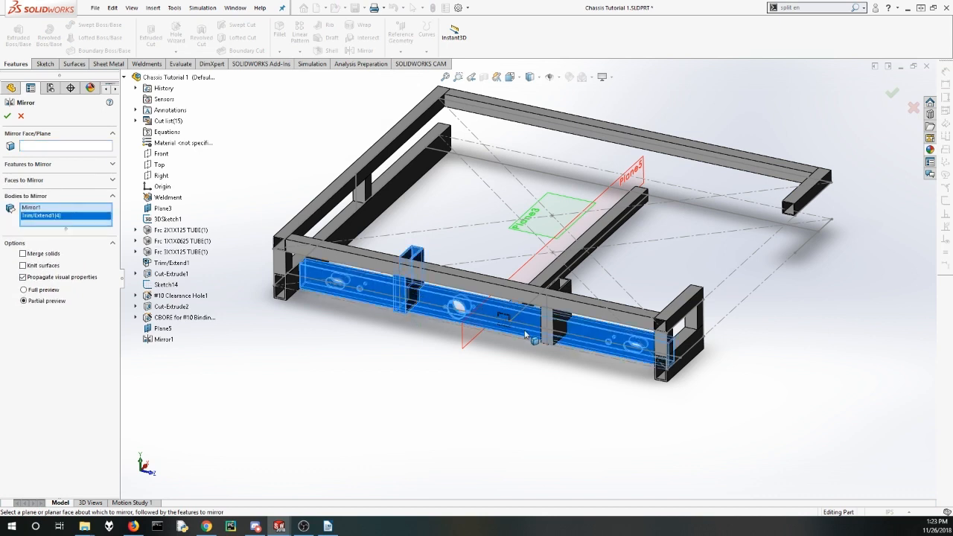
pyautogui.click(558, 329)
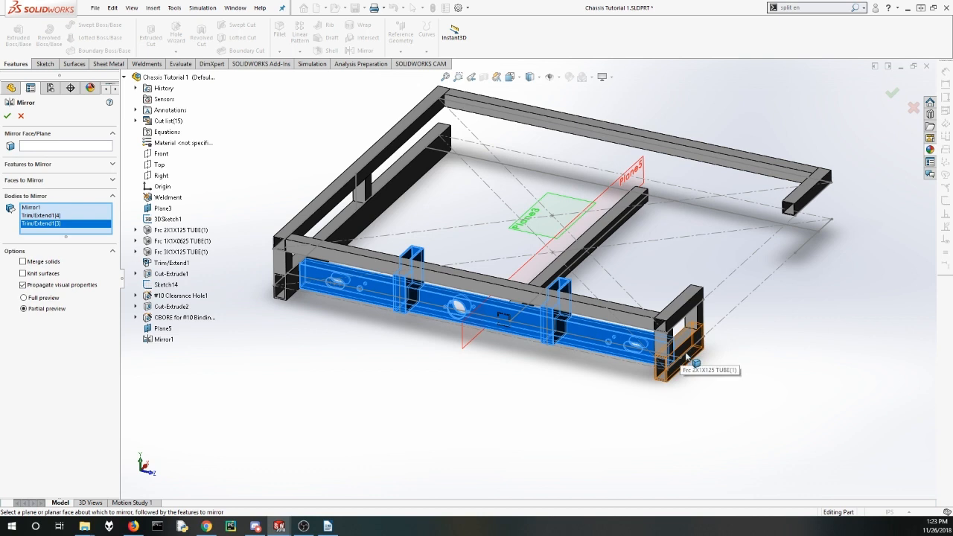
pyautogui.click(683, 355)
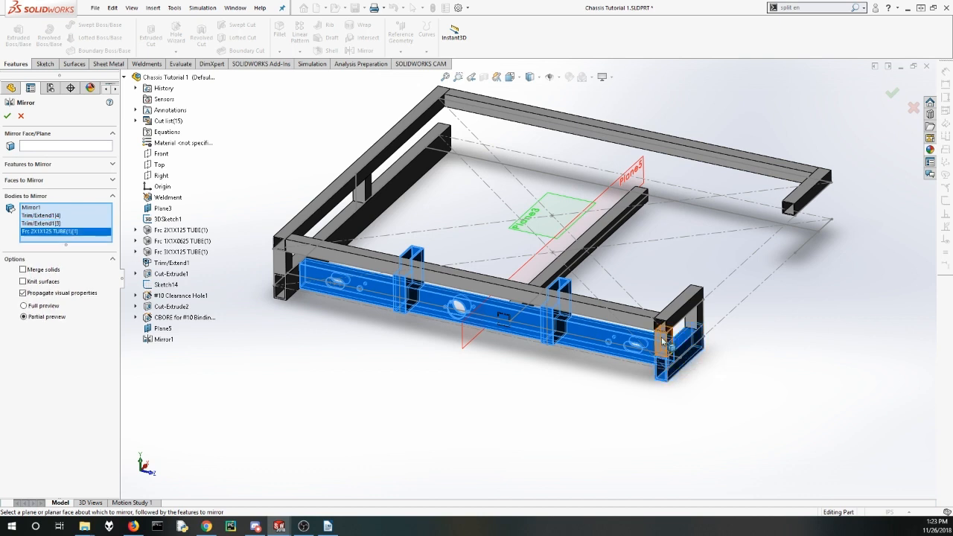
pyautogui.click(663, 341)
pyautogui.click(689, 322)
pyautogui.click(281, 266)
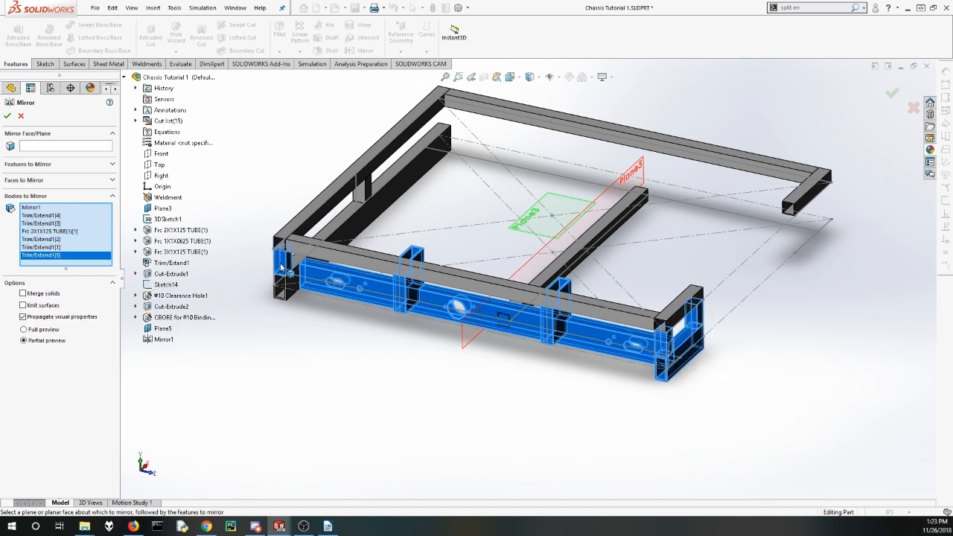
pyautogui.click(33, 147)
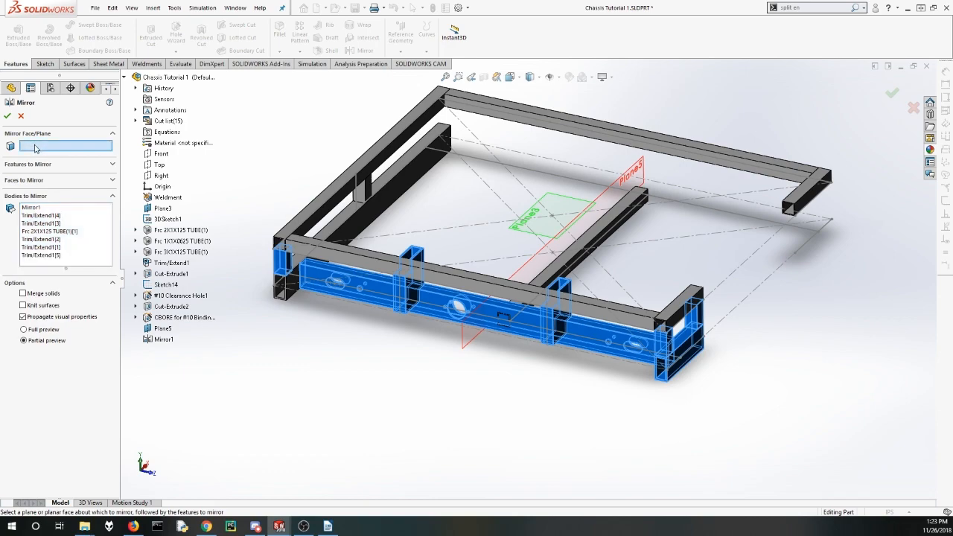
pyautogui.click(161, 175)
pyautogui.moveTo(458, 193); pyautogui.dragTo(420, 212, button='middle')
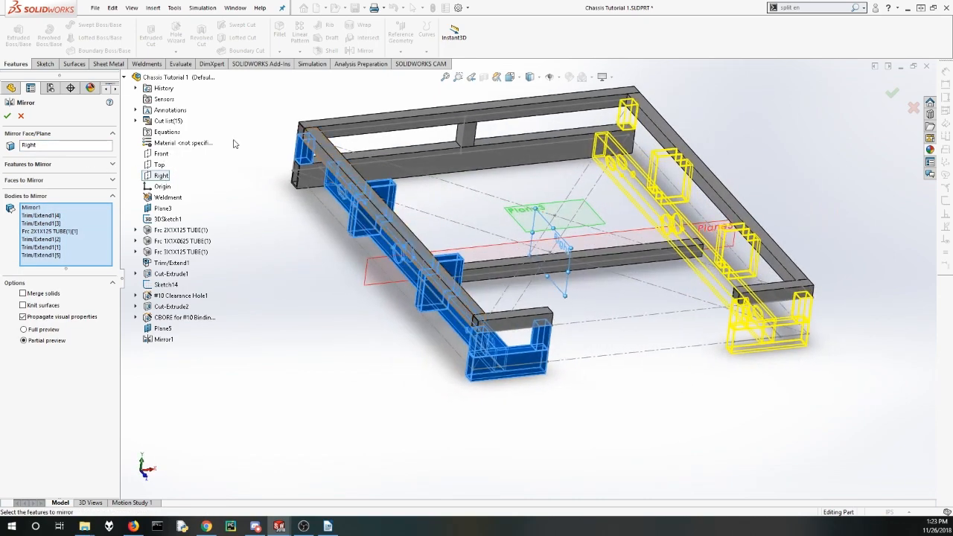
pyautogui.click(6, 116)
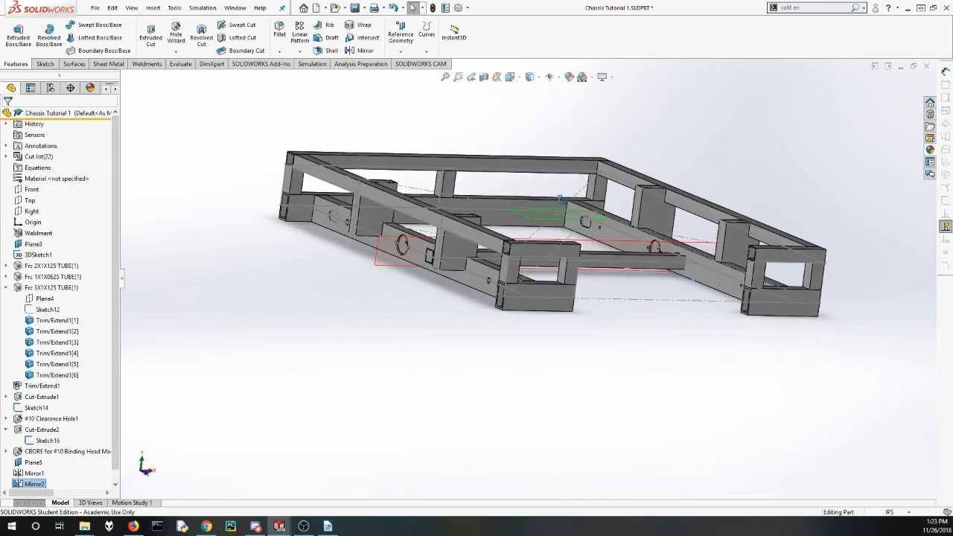
# Step: Examine the mirrored side members and where the cross tube meets the lower side rails on both sides of the frame
pyautogui.moveTo(562, 199); pyautogui.dragTo(796, 347, button='middle')
pyautogui.scroll(-3, 571, 383)
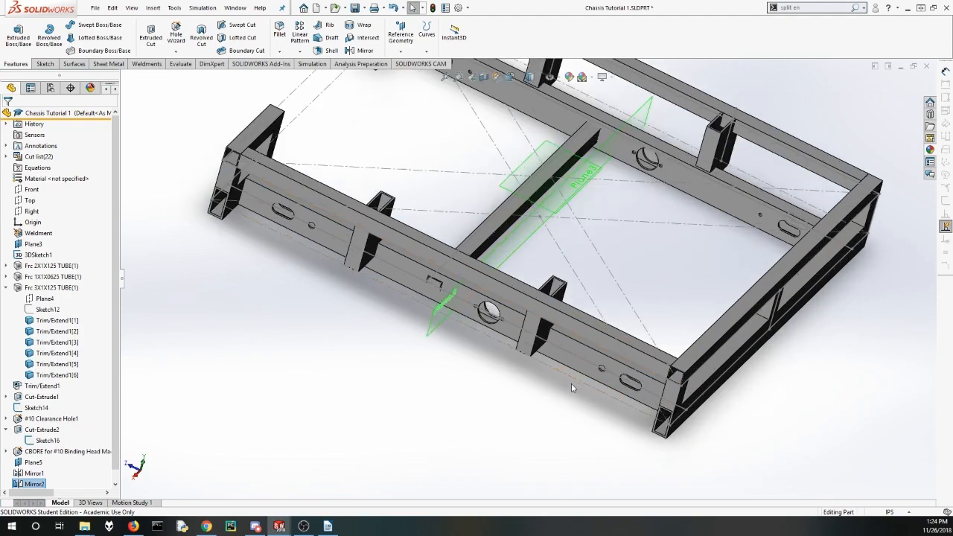
pyautogui.moveTo(571, 383); pyautogui.dragTo(464, 360, button='middle')
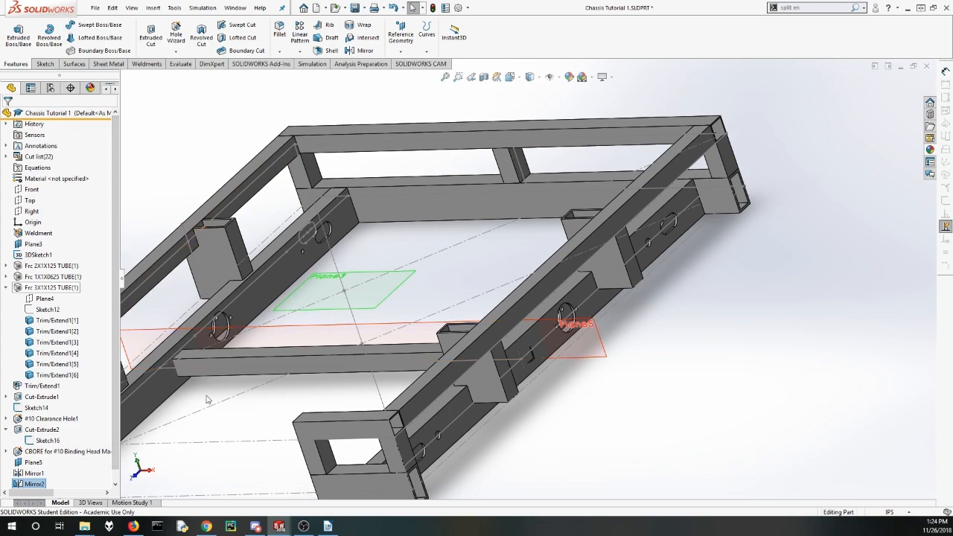
pyautogui.moveTo(207, 399); pyautogui.dragTo(261, 421, button='middle')
pyautogui.scroll(-4, 261, 421)
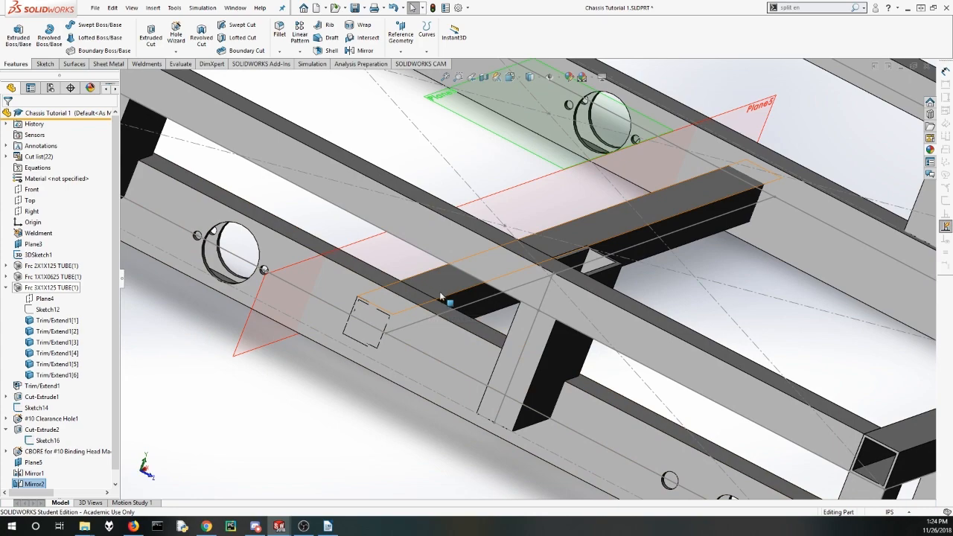
pyautogui.scroll(2, 771, 224)
pyautogui.moveTo(748, 241); pyautogui.dragTo(724, 266, button='middle')
pyautogui.scroll(2, 724, 267)
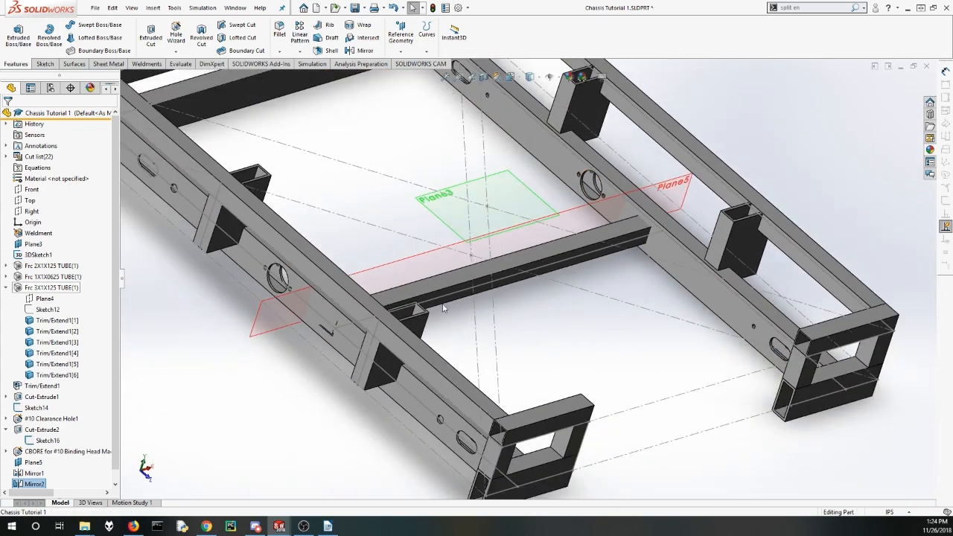
pyautogui.click(313, 301)
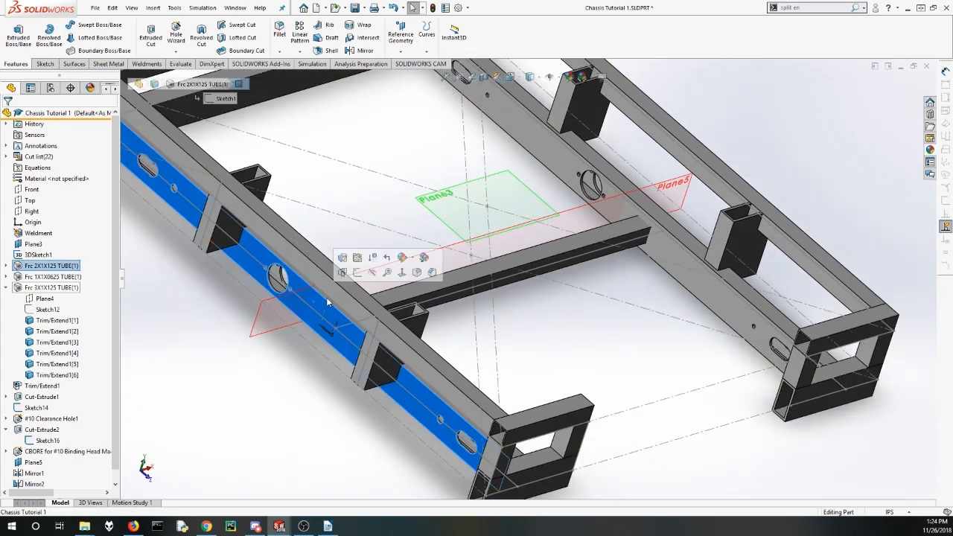
pyautogui.click(623, 207)
pyautogui.moveTo(386, 331); pyautogui.dragTo(339, 337, button='middle')
pyautogui.click(280, 359)
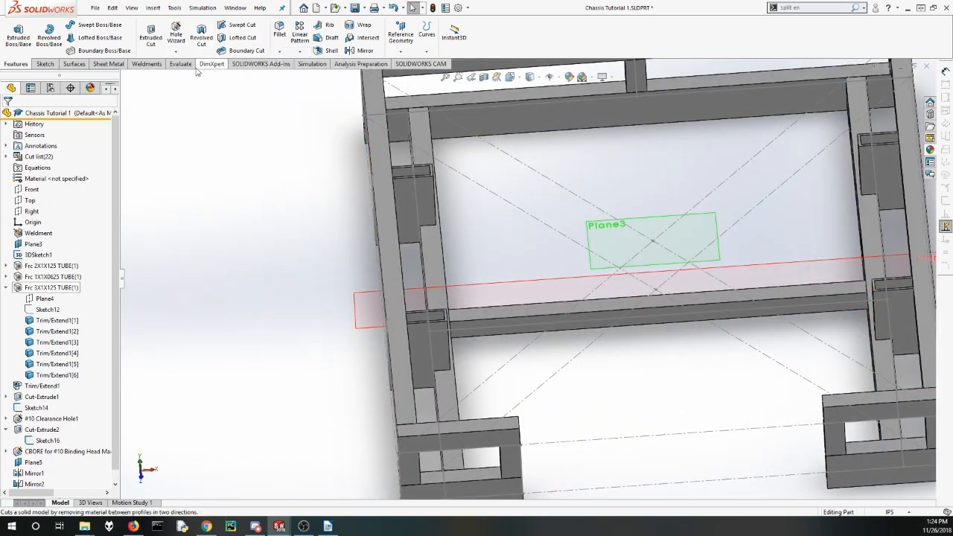
# Step: Trim the 1x1 cross tube against both lower side rails using Trim/Extend with the rail bodies as the trimming boundary
pyautogui.click(145, 64)
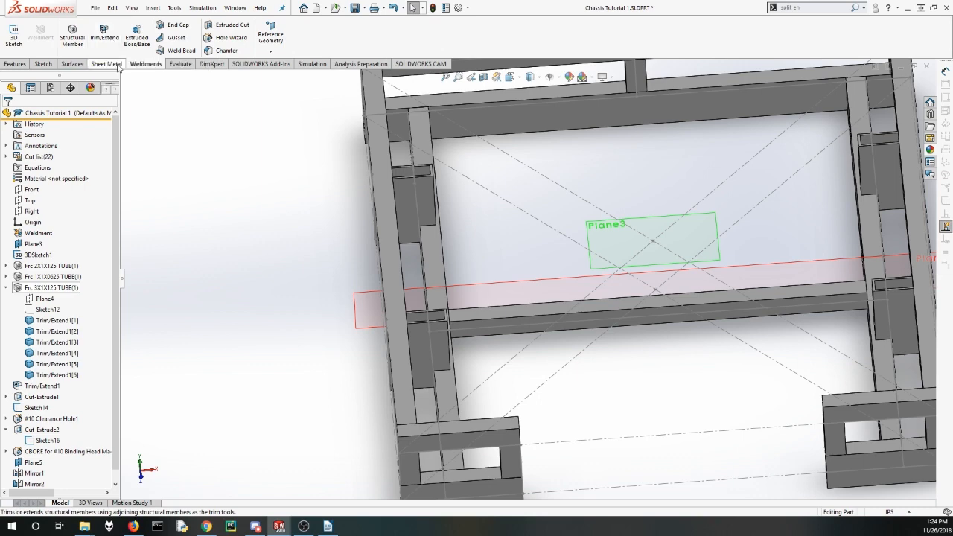
pyautogui.click(115, 41)
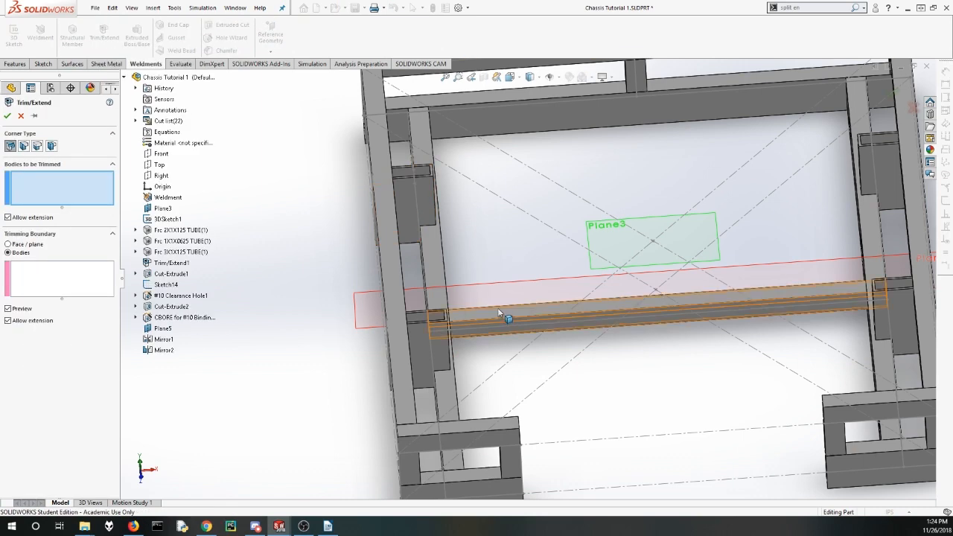
pyautogui.click(555, 307)
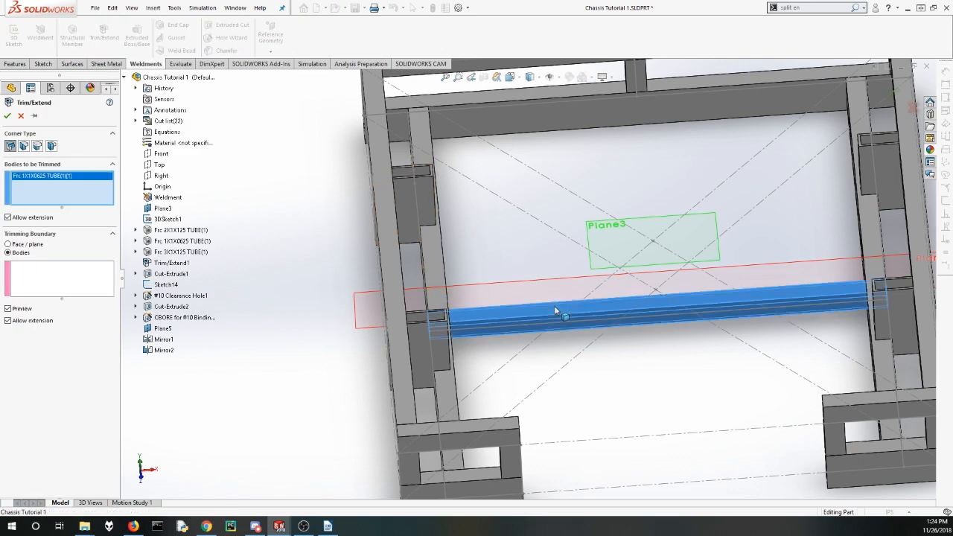
pyautogui.click(77, 278)
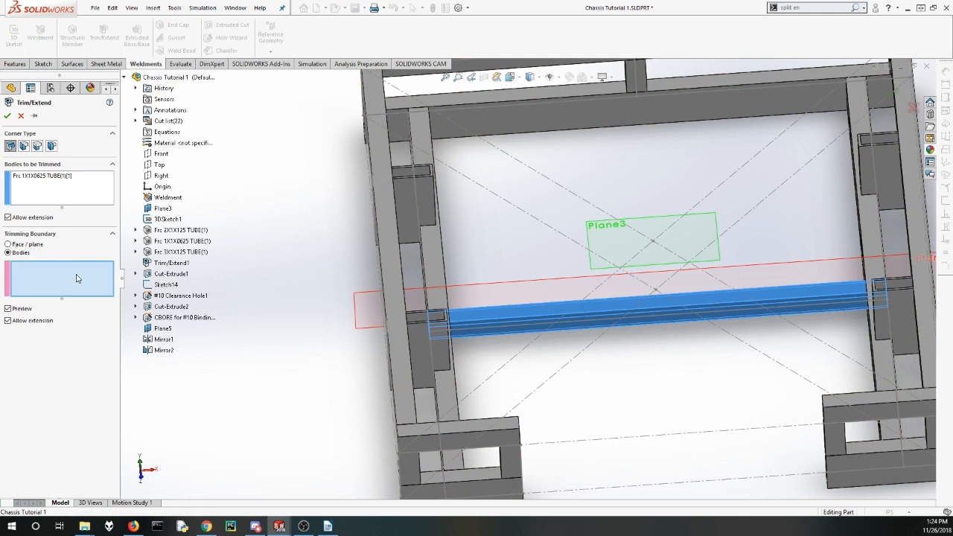
pyautogui.click(443, 252)
pyautogui.click(865, 215)
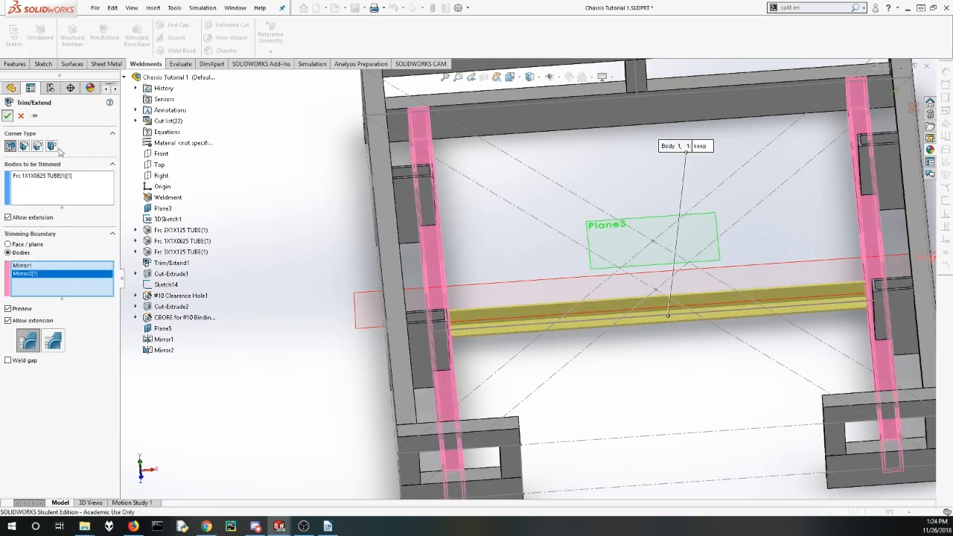
pyautogui.click(7, 116)
# Step: Inspect both trimmed ends of the cross tube at the side rails and the overall chassis frame
pyautogui.moveTo(416, 303); pyautogui.dragTo(514, 315, button='middle')
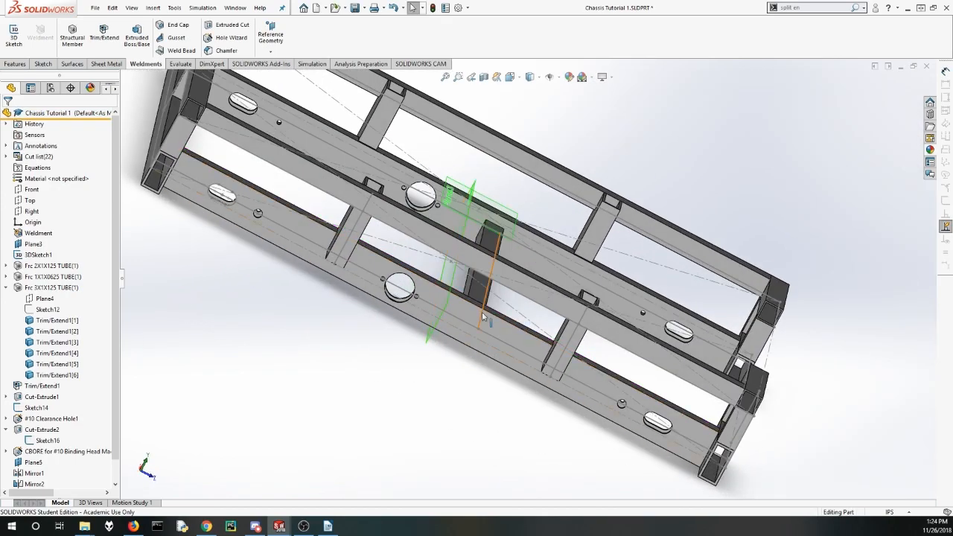
pyautogui.moveTo(519, 260); pyautogui.dragTo(476, 240, button='middle')
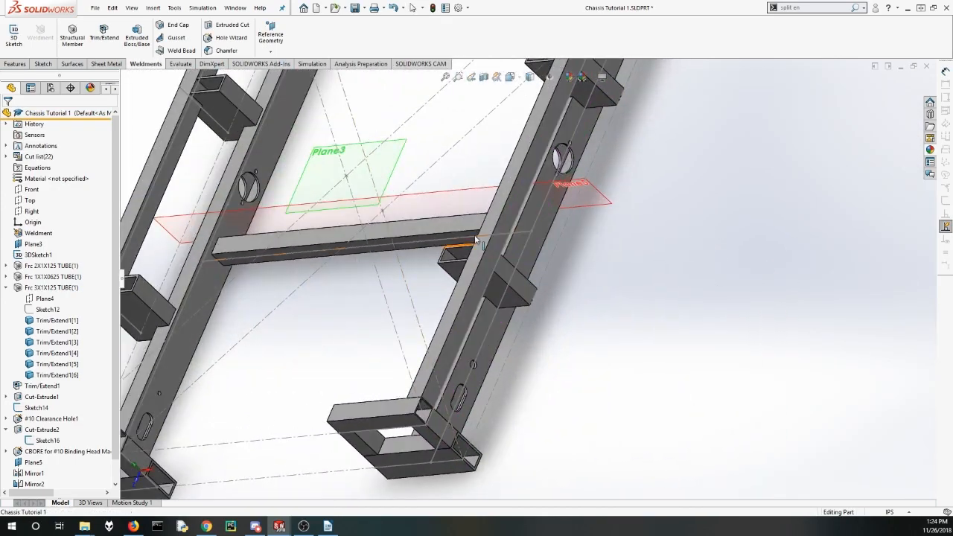
pyautogui.scroll(1, 364, 274)
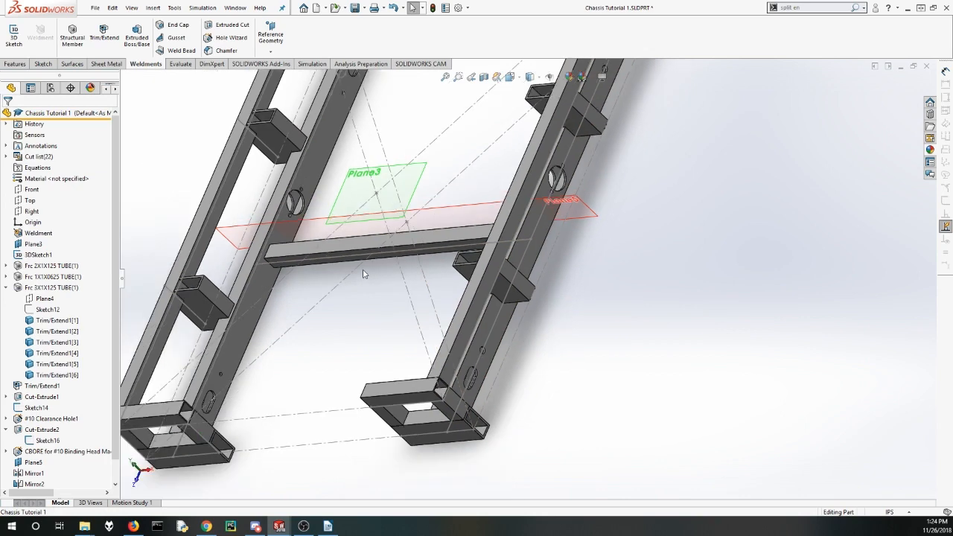
pyautogui.scroll(3, 363, 274)
pyautogui.moveTo(404, 319); pyautogui.dragTo(501, 184, button='middle')
pyautogui.scroll(2, 501, 184)
pyautogui.scroll(-2, 501, 184)
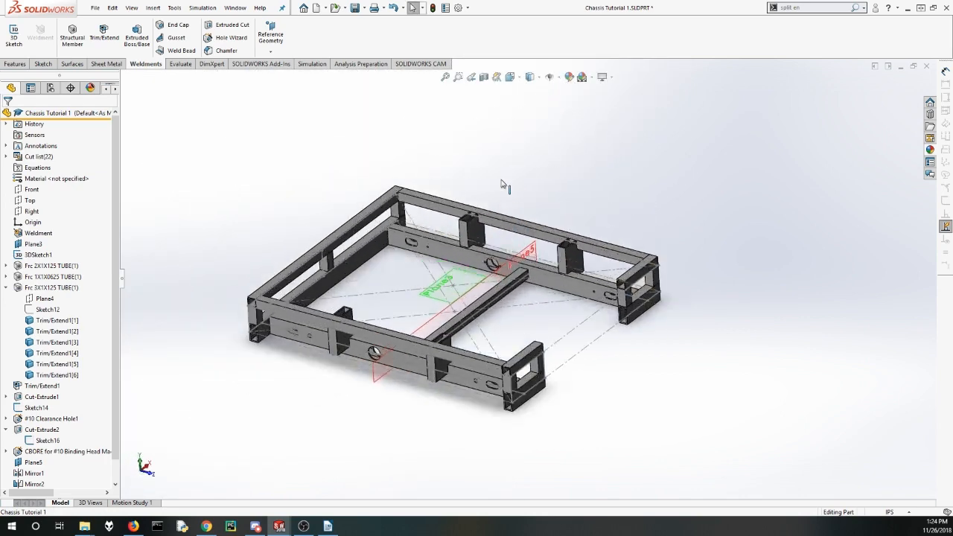
# Step: Examine the slots and holes along the near lower side rail, and preview the open Full Assembly for comparison
pyautogui.scroll(-1, 501, 181)
pyautogui.scroll(2, 531, 273)
pyautogui.scroll(-2, 410, 315)
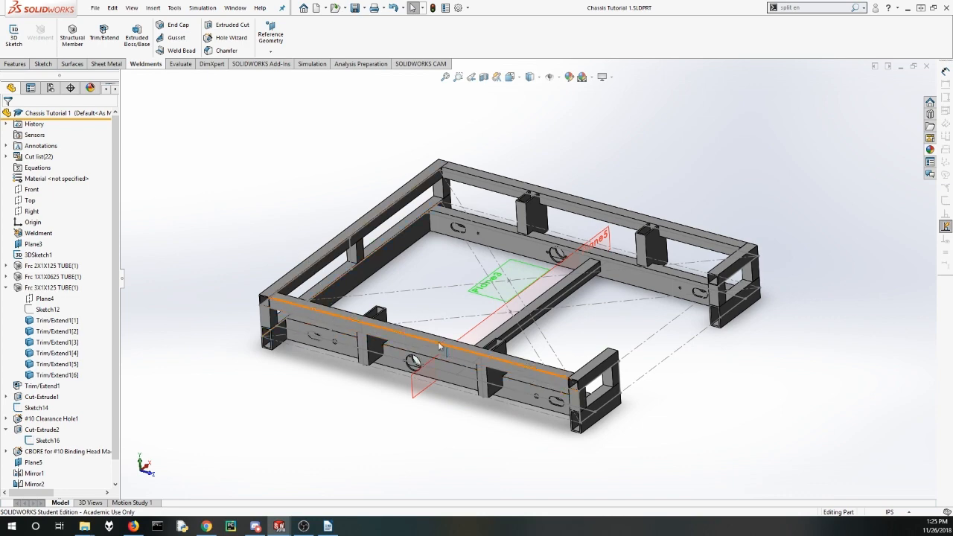
pyautogui.scroll(-4, 402, 369)
pyautogui.scroll(3, 436, 305)
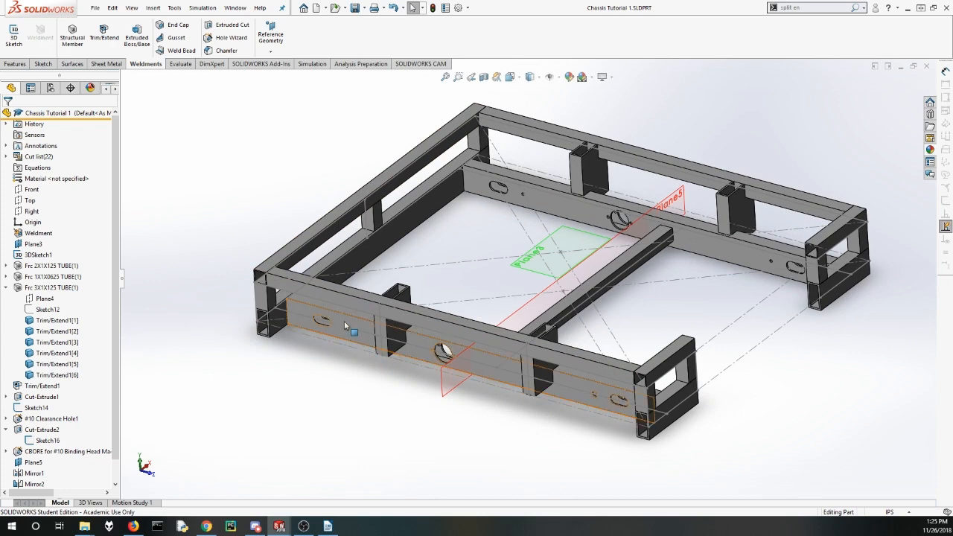
pyautogui.scroll(-2, 372, 352)
pyautogui.scroll(-2, 508, 365)
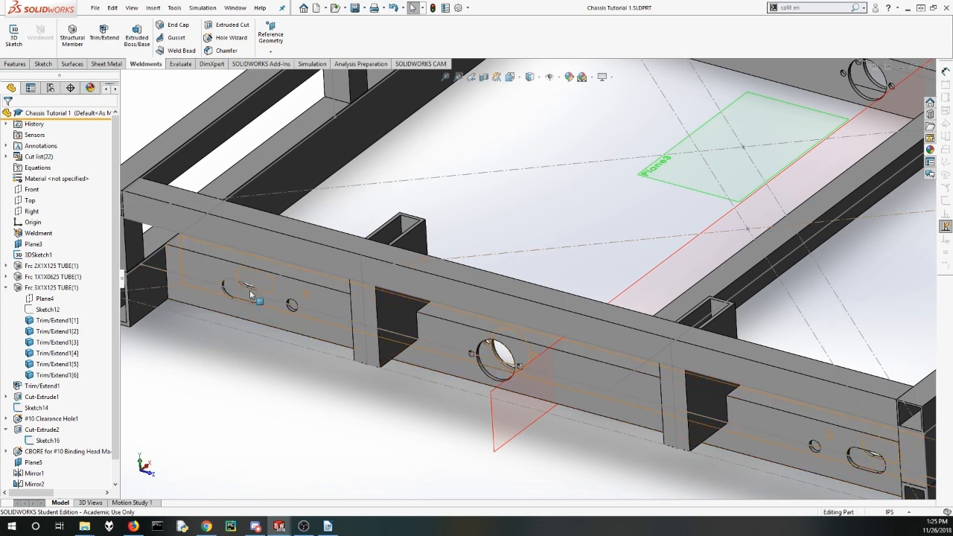
pyautogui.scroll(2, 374, 310)
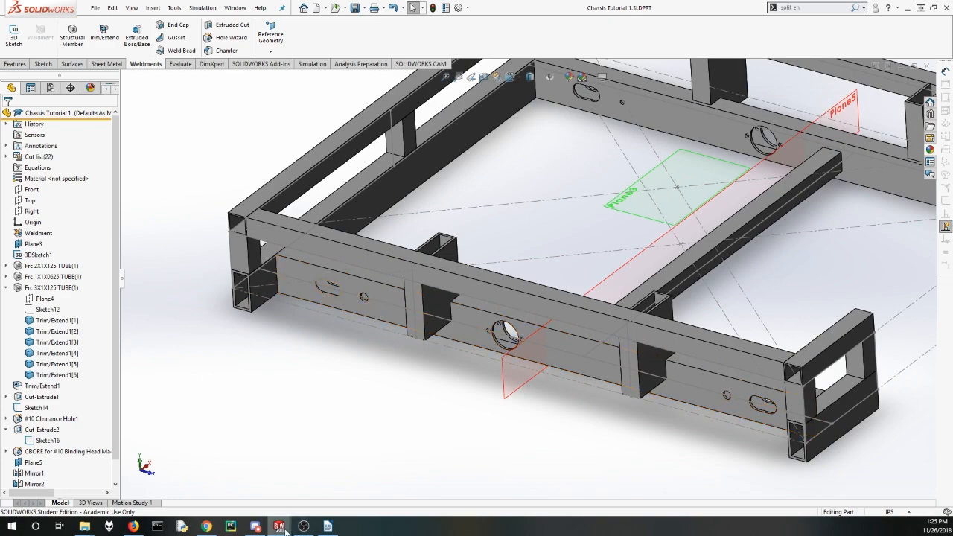
pyautogui.moveTo(286, 530)
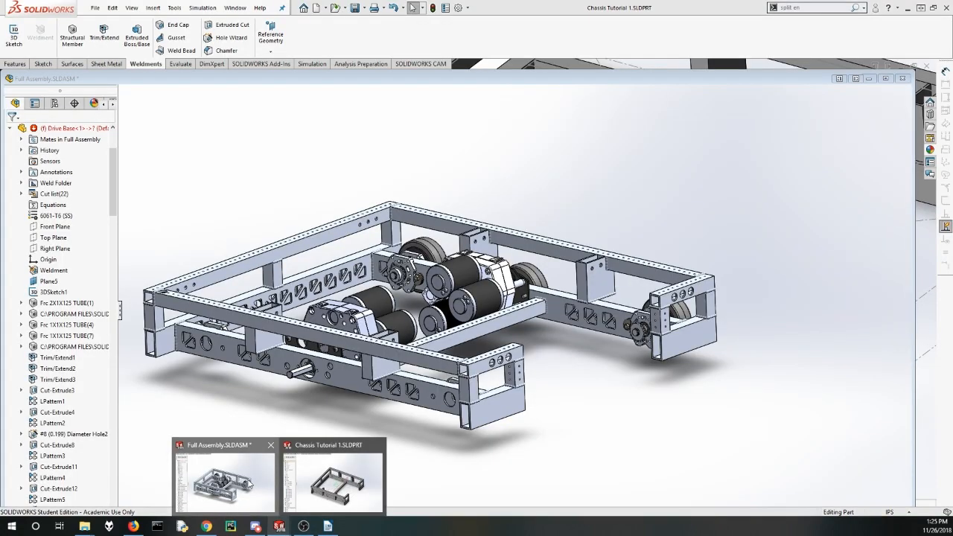
# Step: Switch to the Full Assembly and examine the drive base's cross tube, gearboxes, wheels and side-rail cutouts from several angles
pyautogui.click(250, 484)
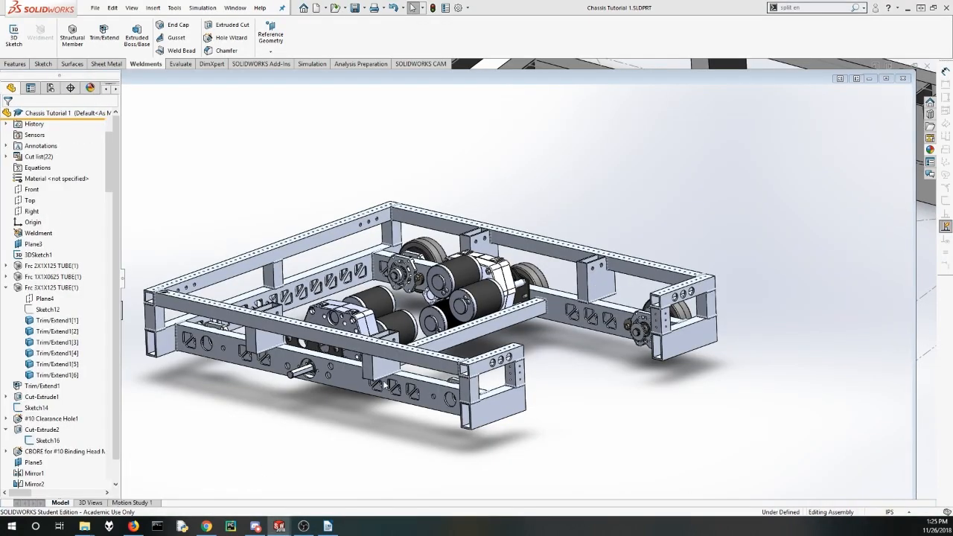
pyautogui.scroll(-4, 395, 227)
pyautogui.moveTo(396, 227); pyautogui.dragTo(486, 280, button='middle')
pyautogui.scroll(2, 486, 281)
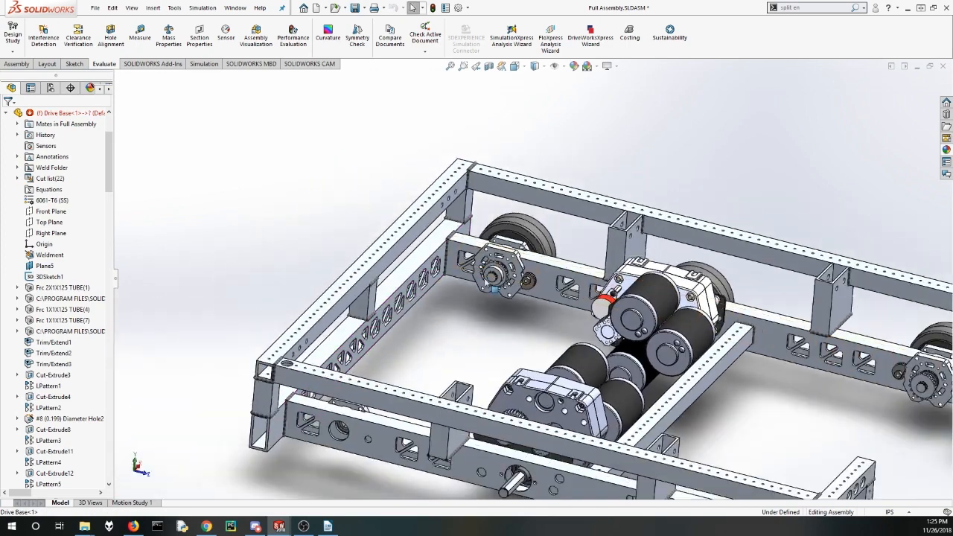
pyautogui.scroll(2, 438, 365)
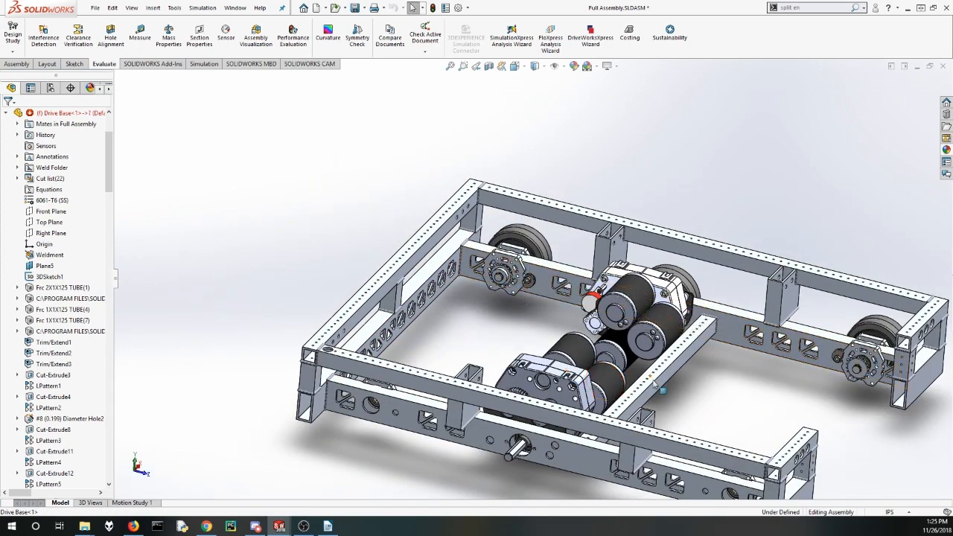
pyautogui.scroll(1, 653, 381)
pyautogui.scroll(-1, 762, 353)
pyautogui.moveTo(731, 382); pyautogui.dragTo(585, 275, button='middle')
pyautogui.scroll(-1, 521, 309)
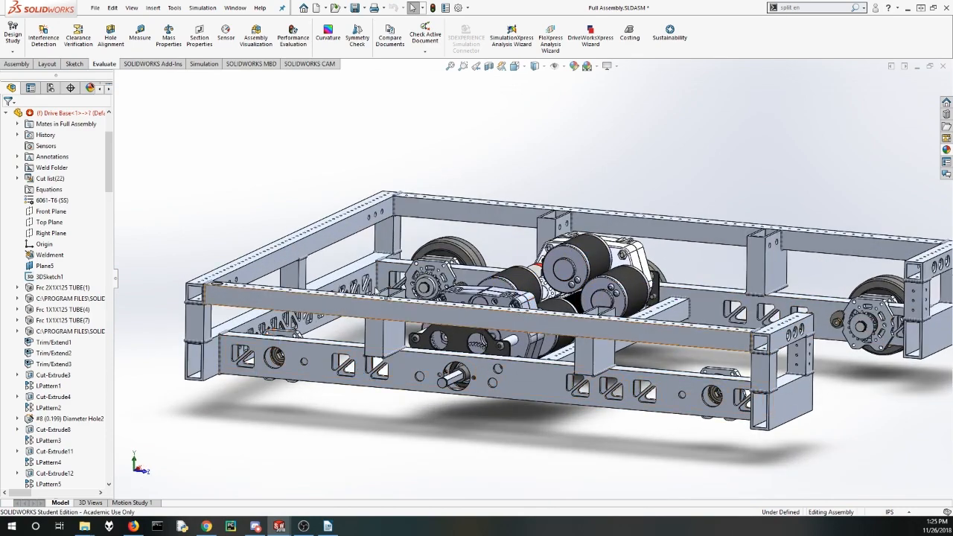
pyautogui.scroll(-1, 450, 376)
pyautogui.scroll(-3, 450, 376)
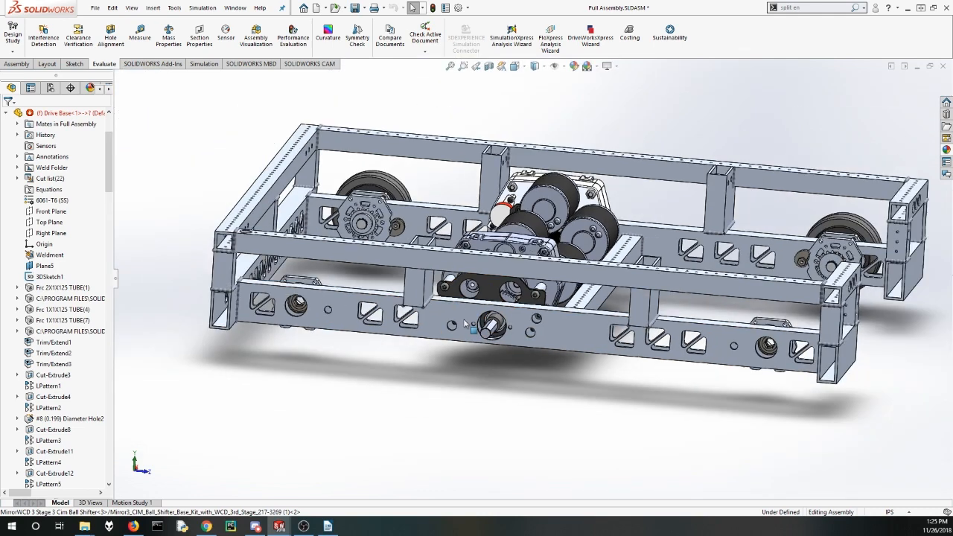
pyautogui.press('f')
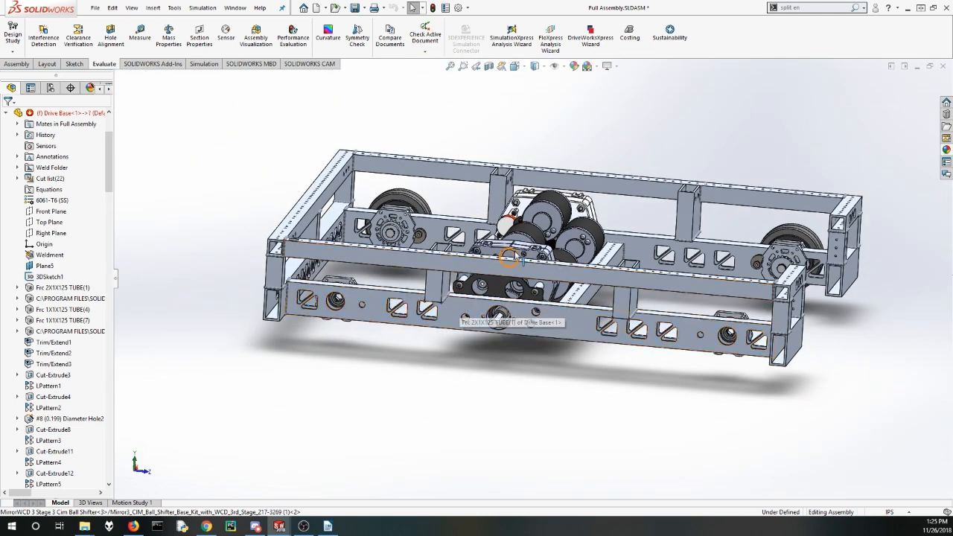
pyautogui.moveTo(510, 258); pyautogui.dragTo(489, 304, button='middle')
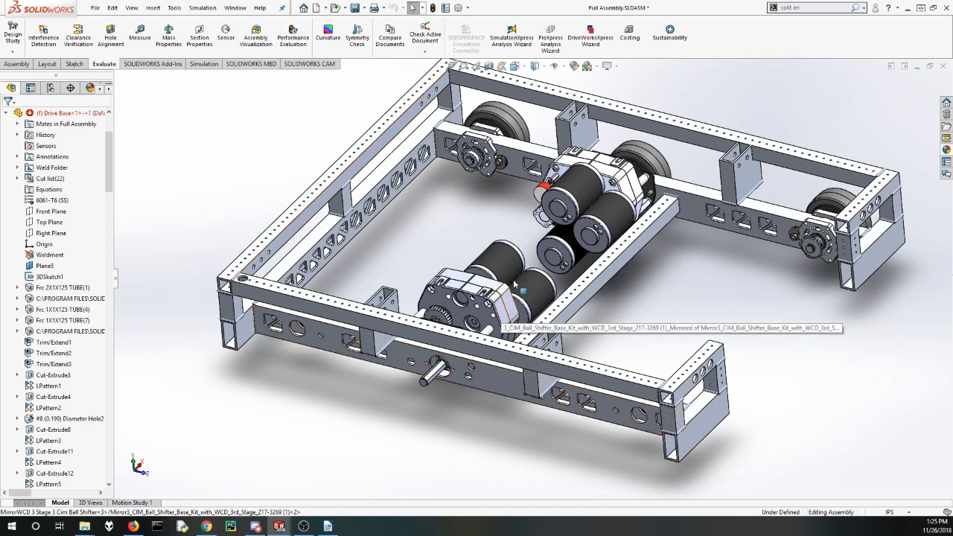
pyautogui.moveTo(519, 292); pyautogui.dragTo(521, 224, button='middle')
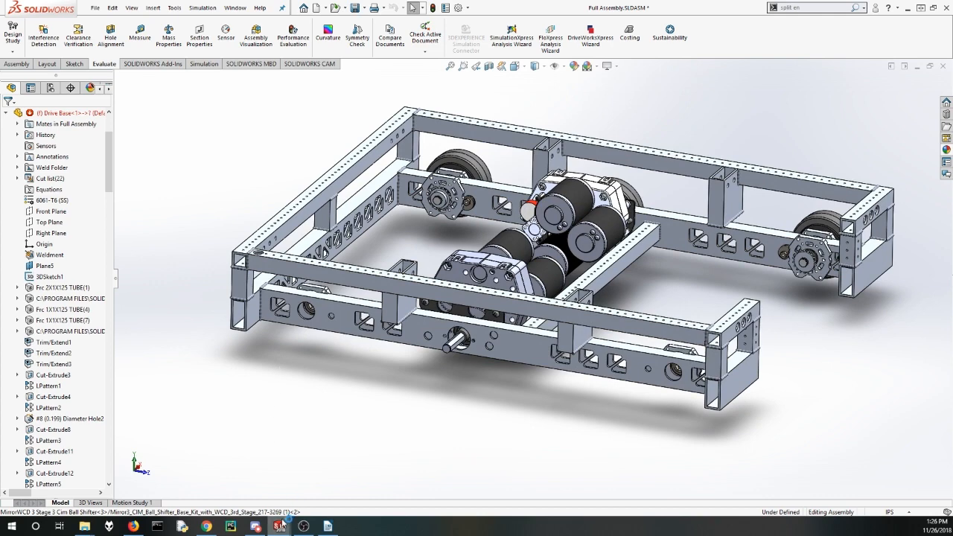
# Step: Return to the Chassis Tutorial 1 part and collapse the Frc 3X1X125 TUBE(1) feature in the design tree
pyautogui.moveTo(280, 525)
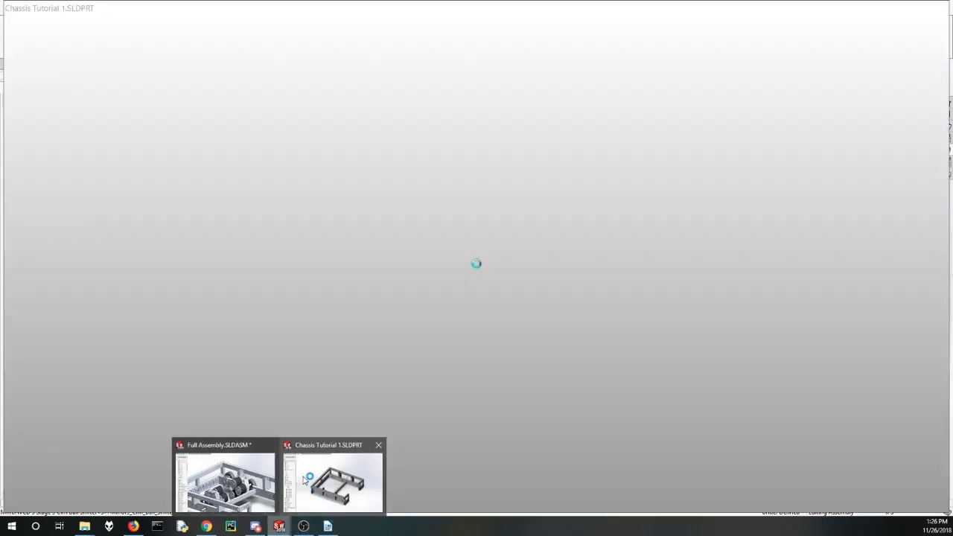
pyautogui.click(305, 480)
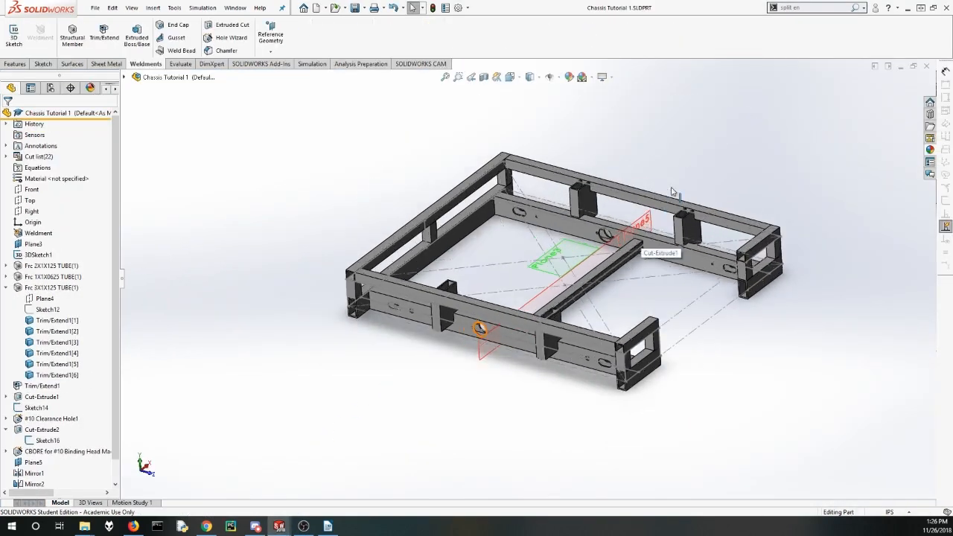
pyautogui.click(6, 288)
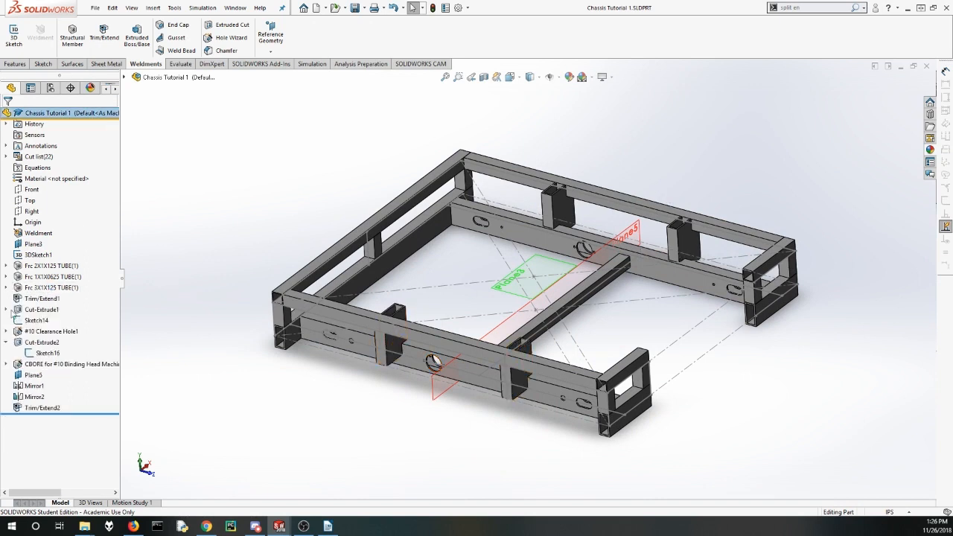